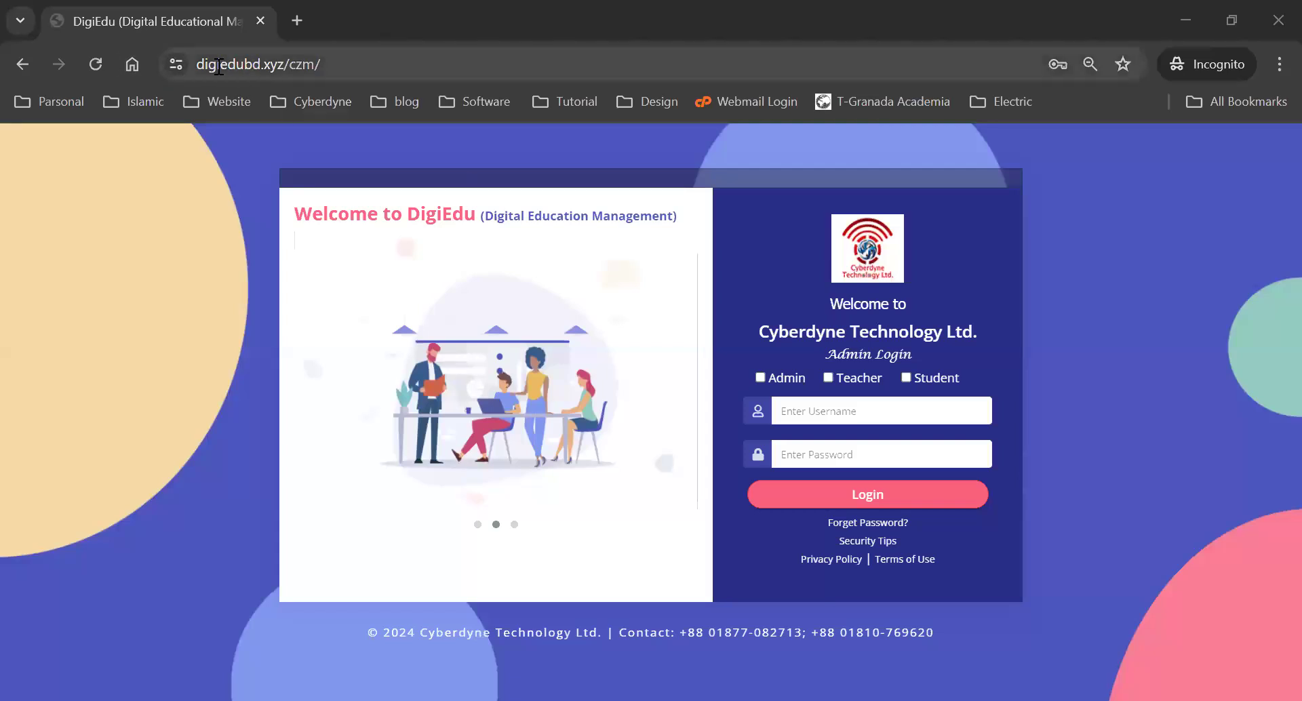
- Inspect and select the DigiEdu site address in the browser's address bar
left_click(359, 68)
left_click(373, 68)
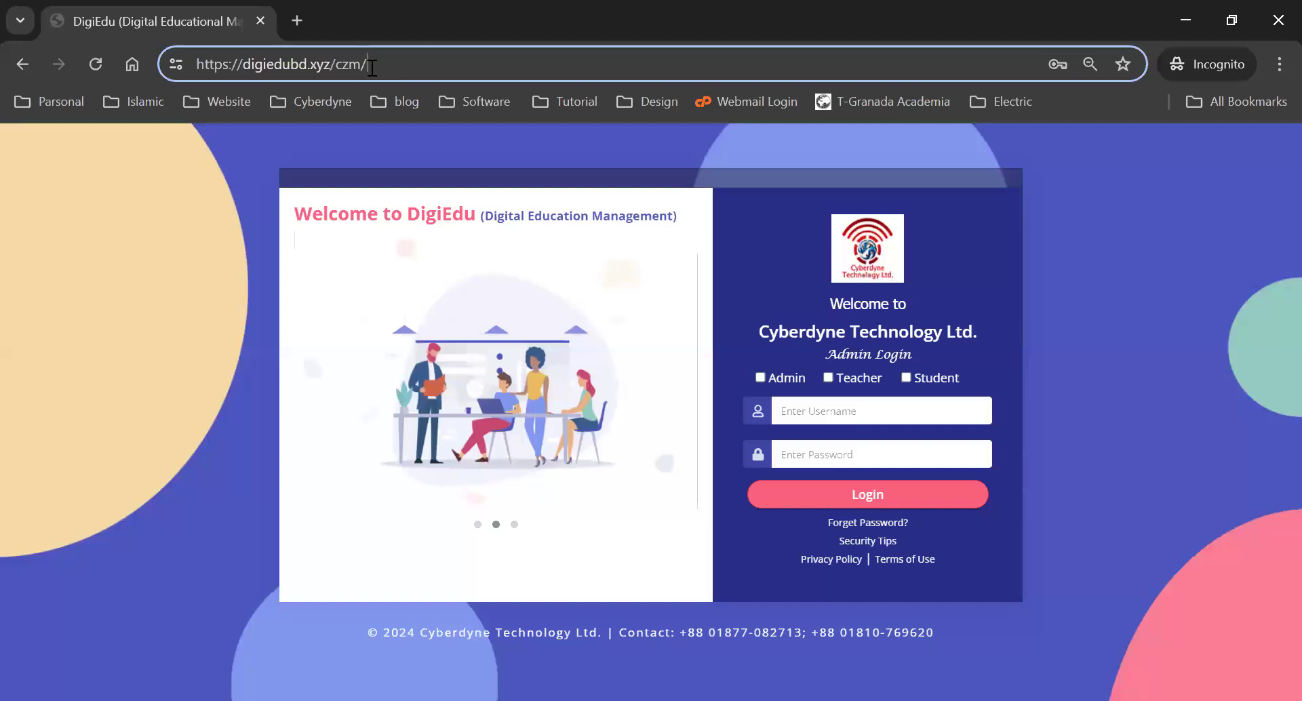
left_click_drag(367, 66, 200, 76)
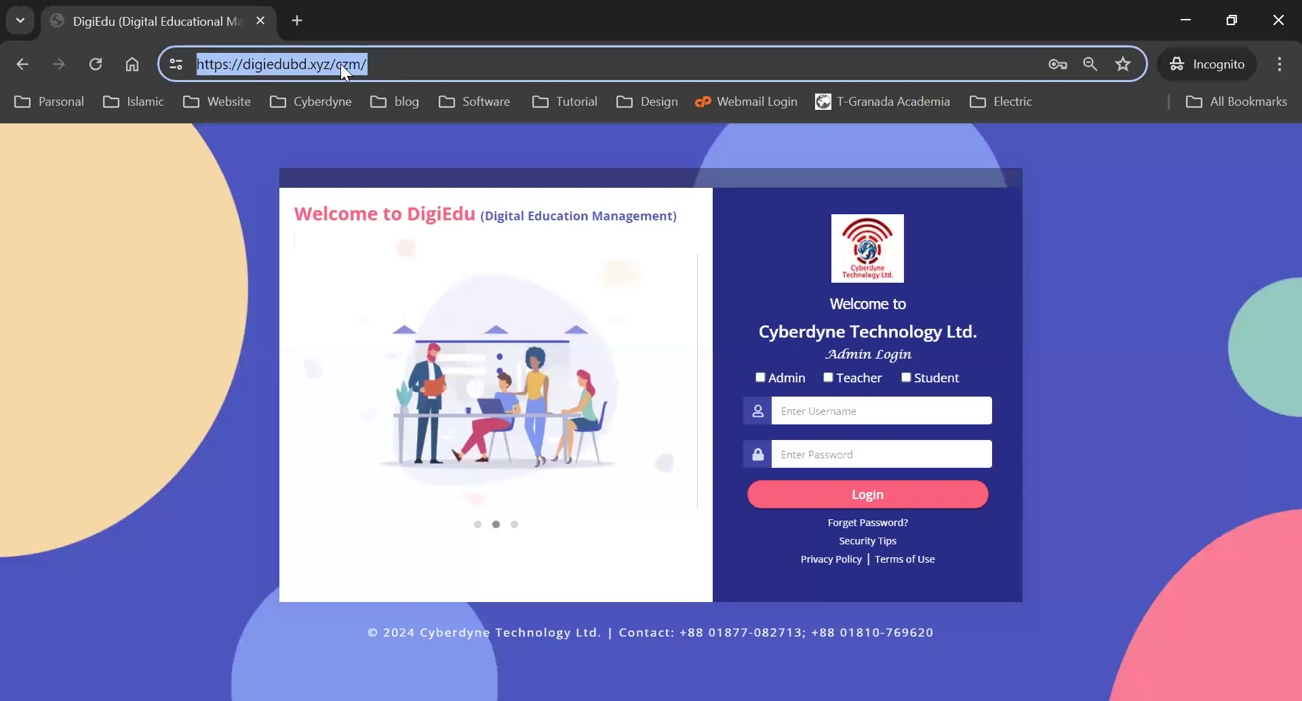
left_click(380, 64)
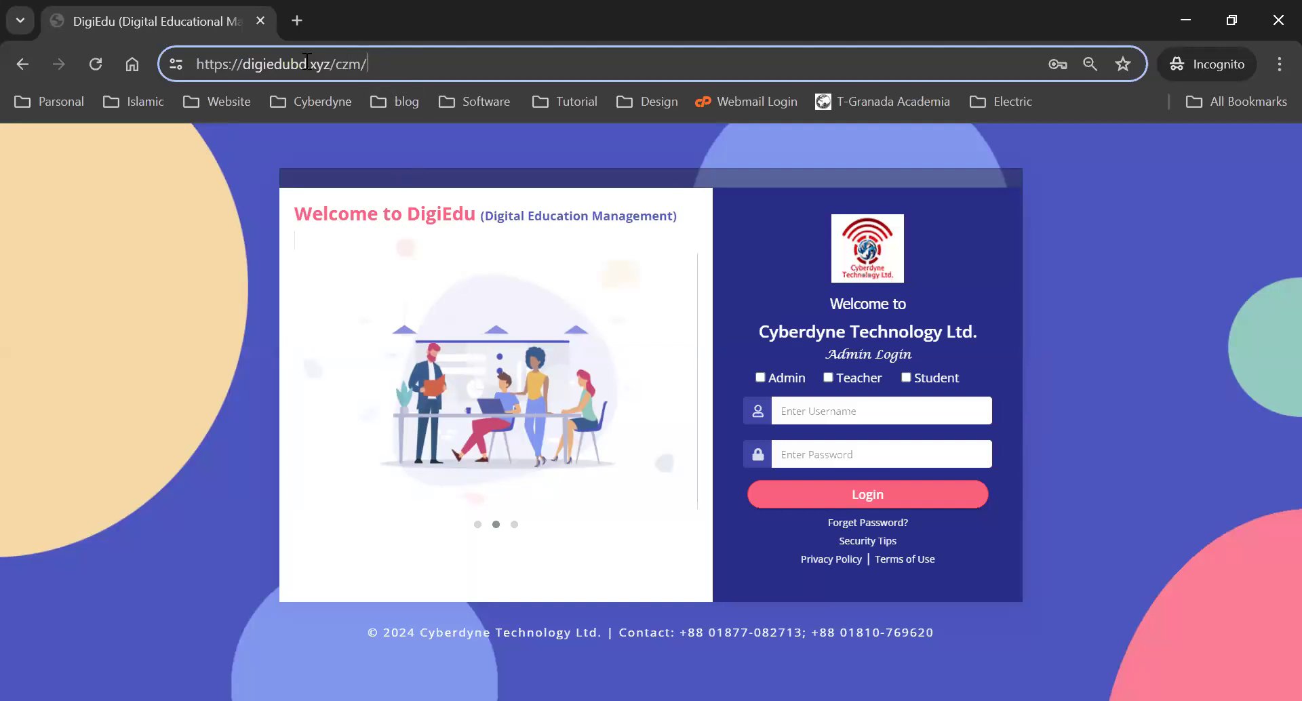
left_click(410, 129)
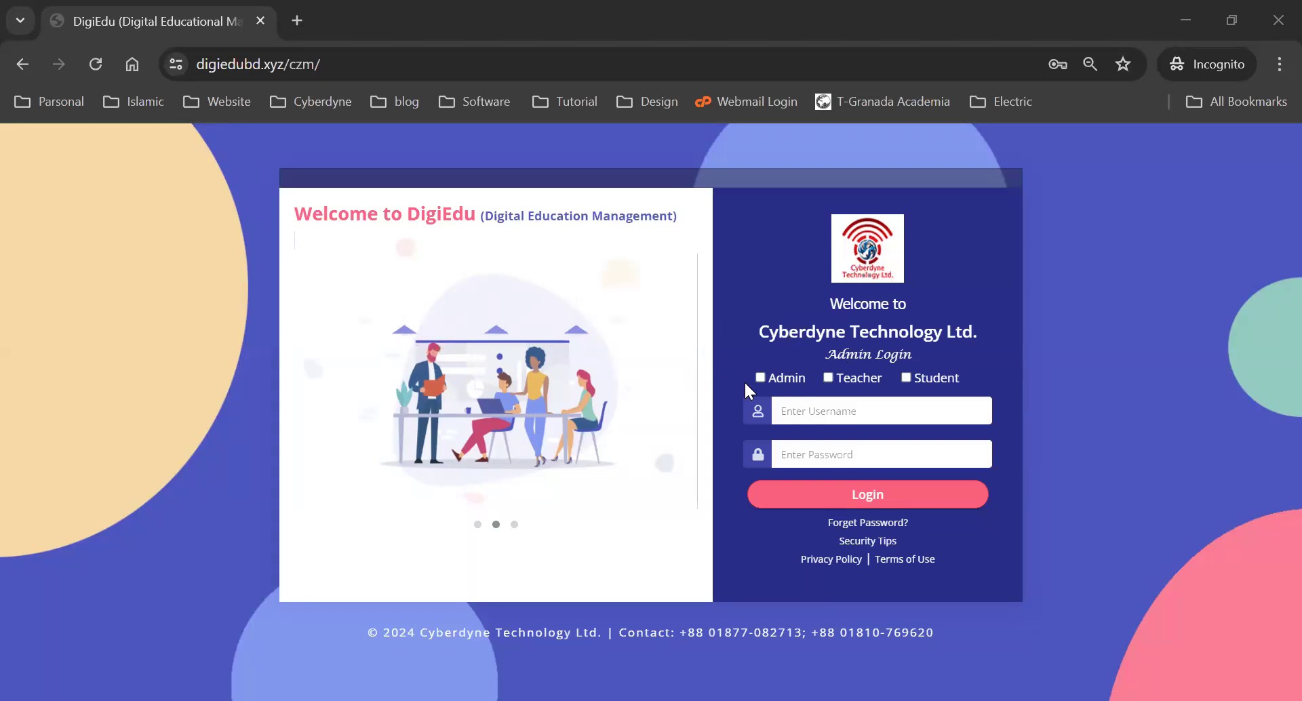
- Sign in as admin using the saved login and the Windows security PIN
left_click(887, 419)
key("Tab")
left_click(799, 411)
key("ctrl+v")
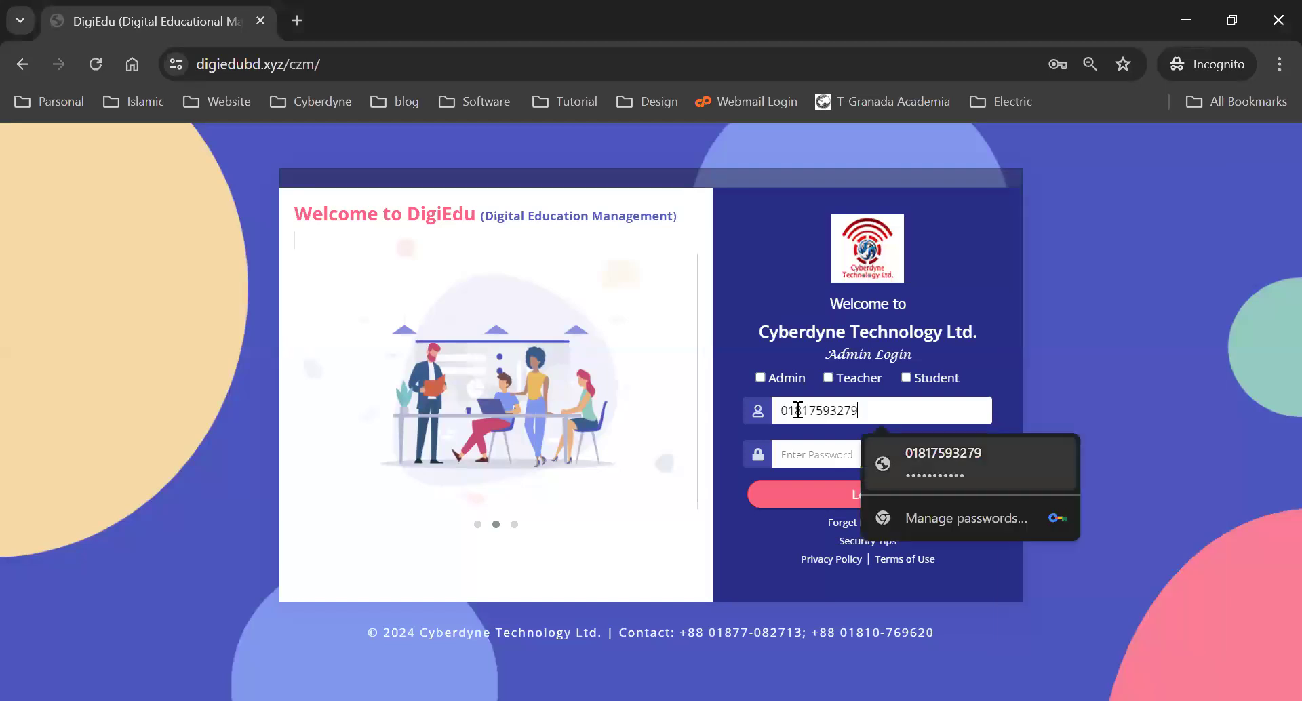
key("Return")
type("•")
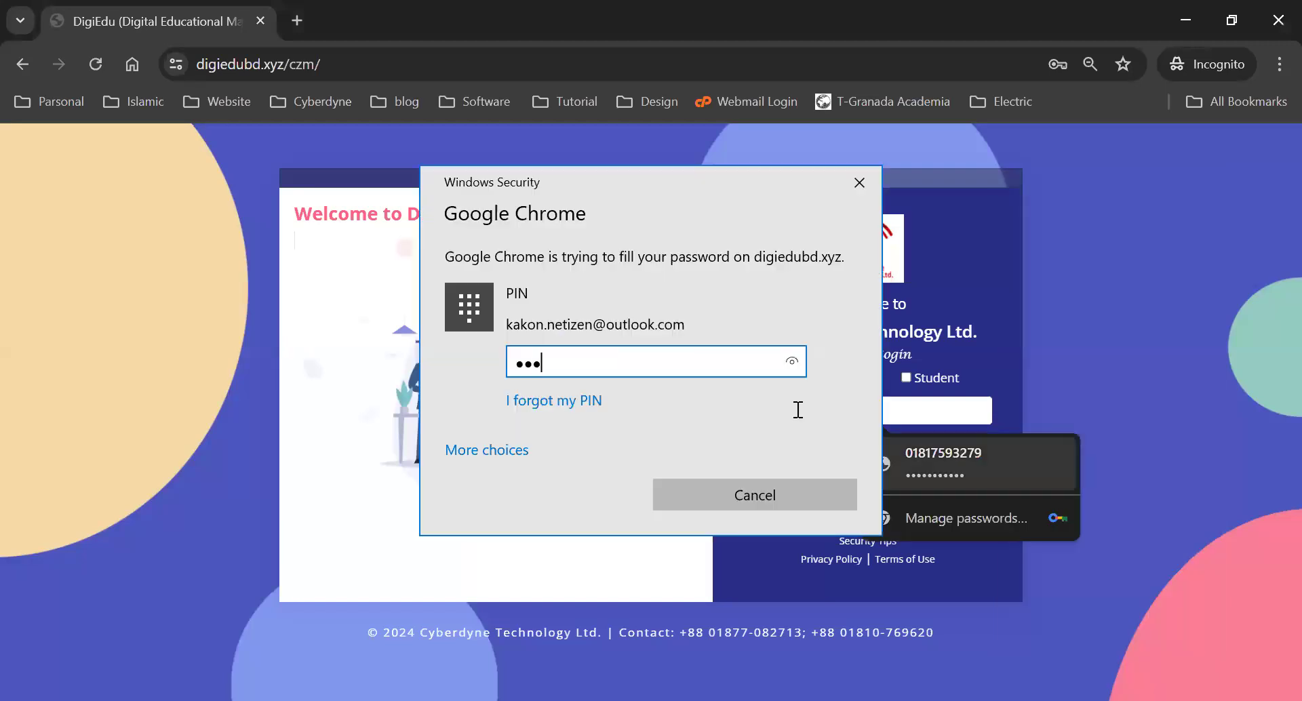
key("Return")
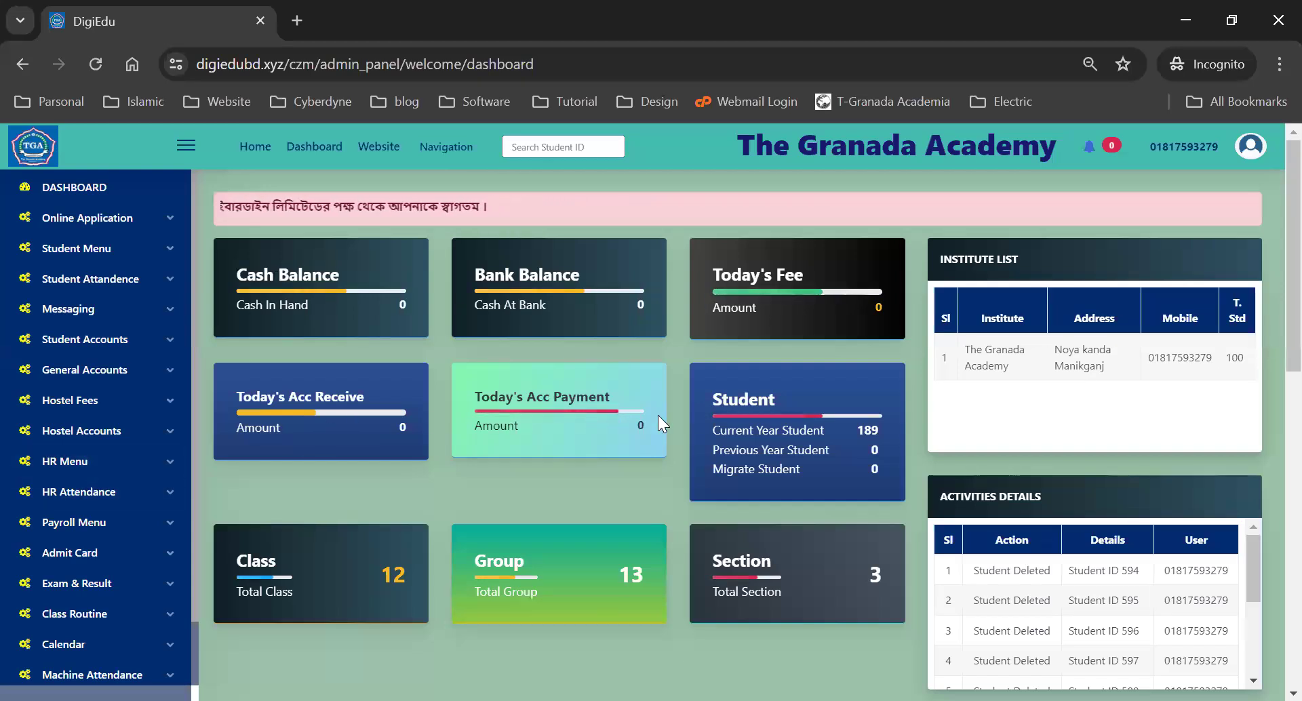
- Expand Basic Settings in the sidebar to list COMMON, FEES, ACCOUNTS, HOSTEL and EXAM Settings
double_click(867, 429)
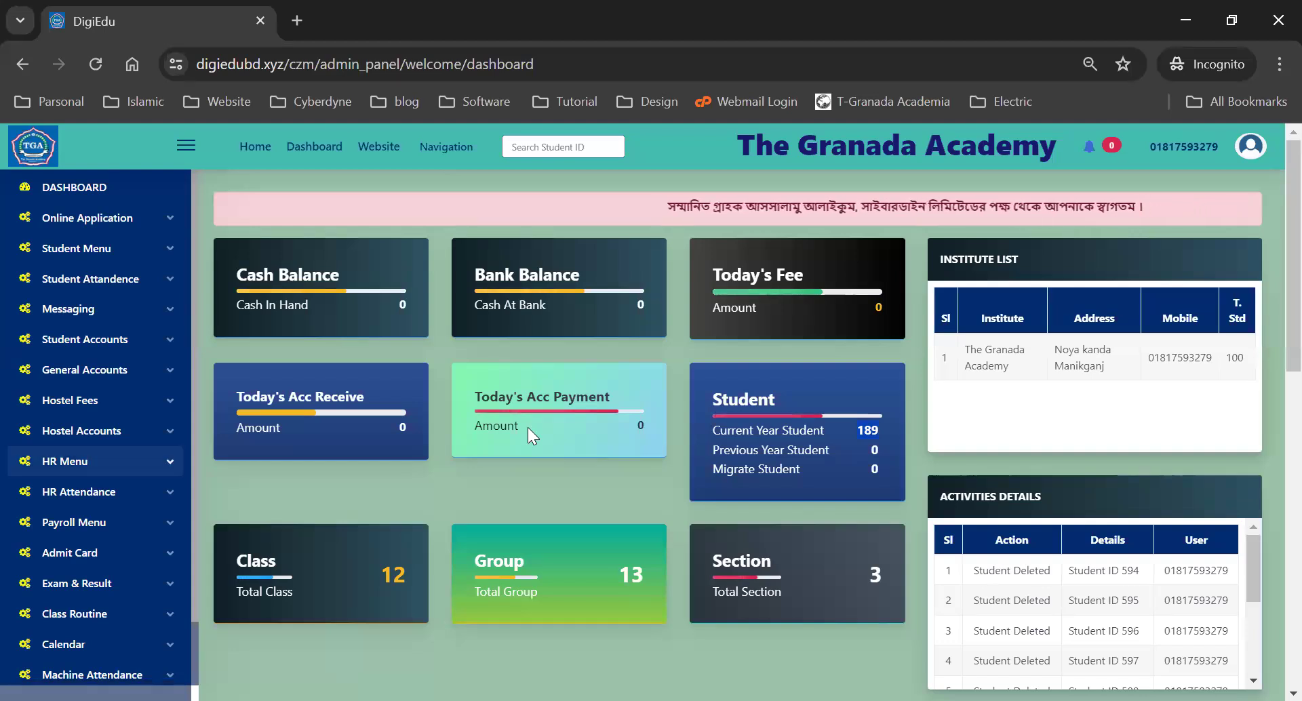
scroll(131, 467, "down", 1)
scroll(131, 468, "down", 1)
scroll(130, 468, "up", 1)
scroll(132, 464, "down", 1)
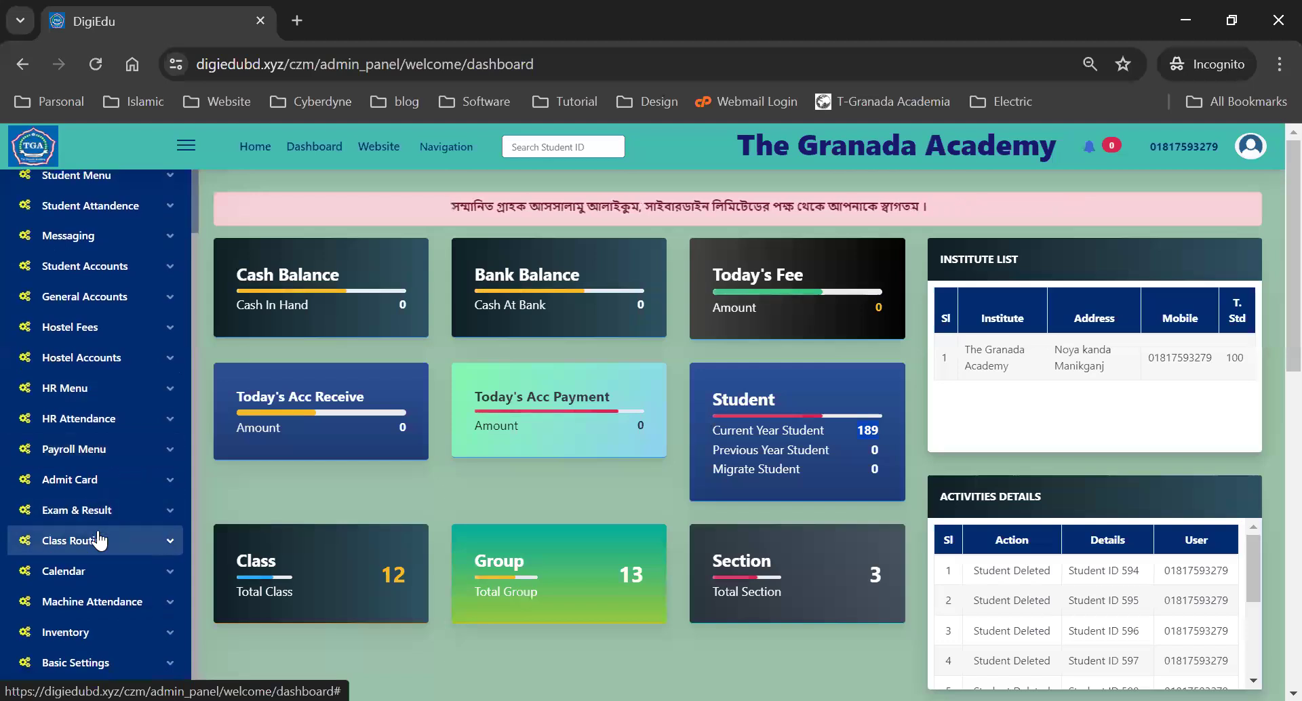
scroll(85, 337, "up", 1)
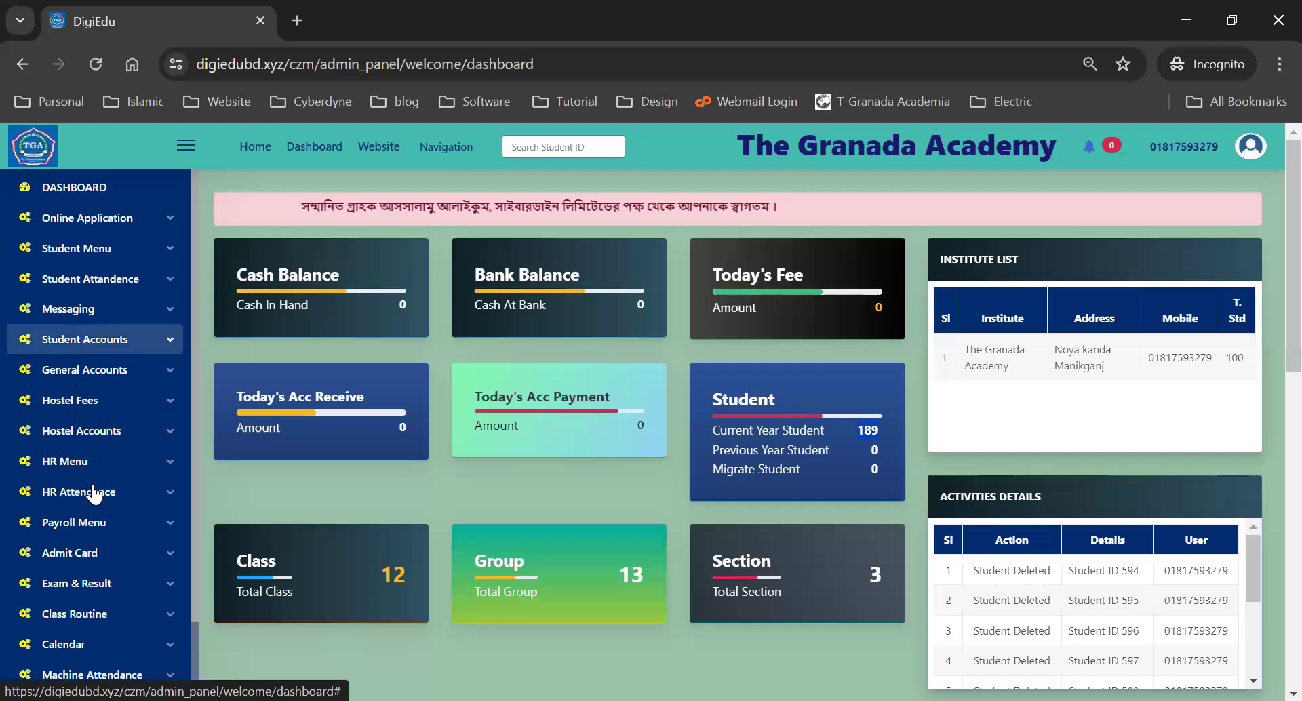
scroll(98, 441, "down", 1)
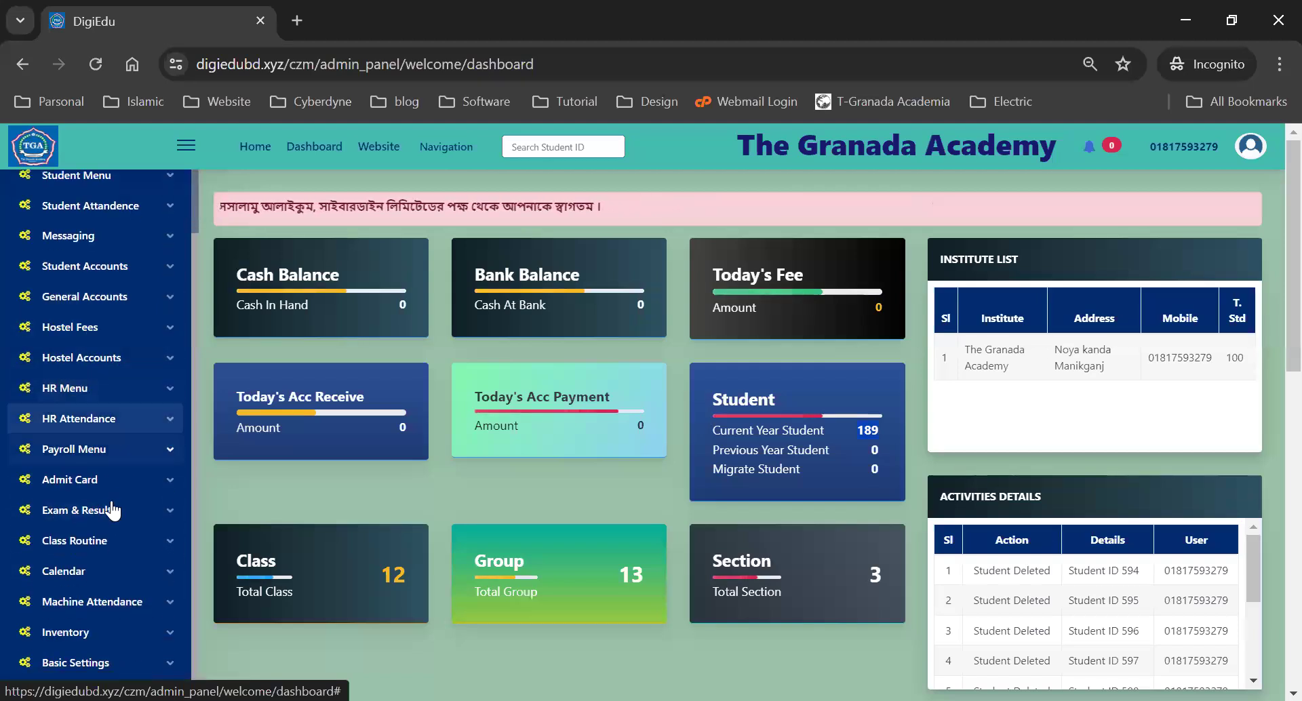
left_click(91, 662)
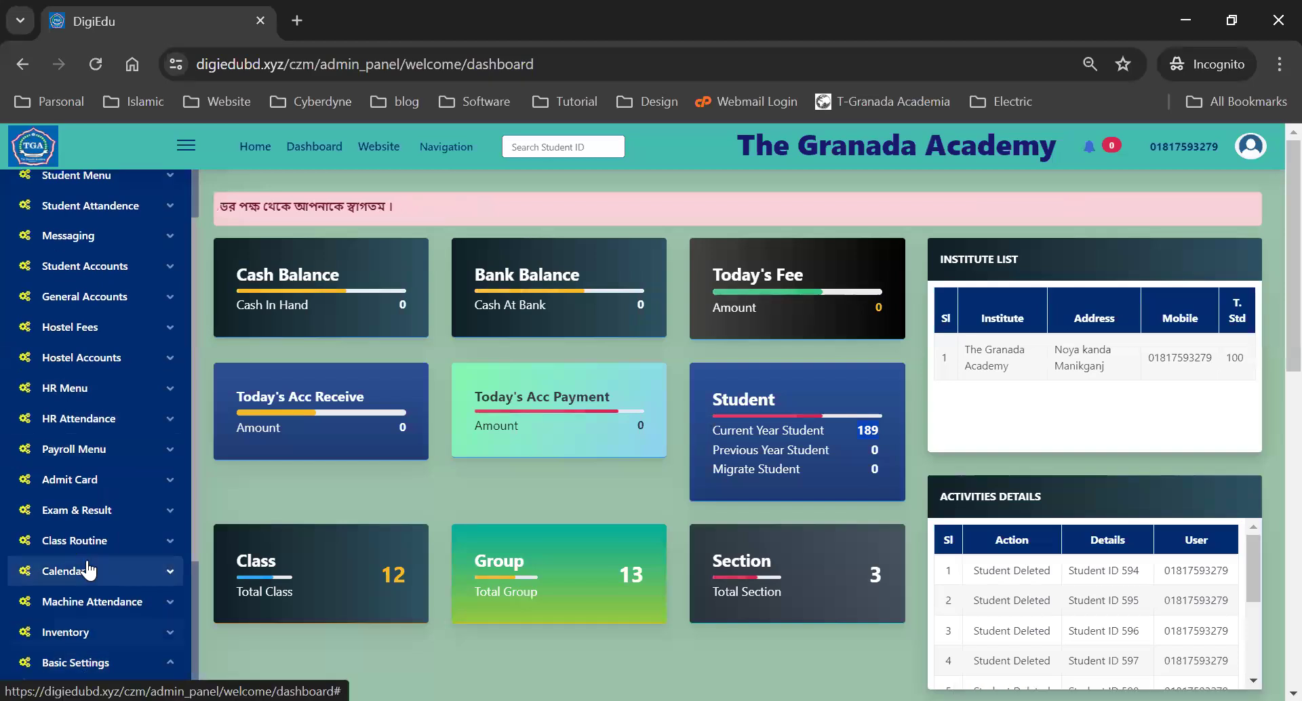
scroll(88, 570, "down", 3)
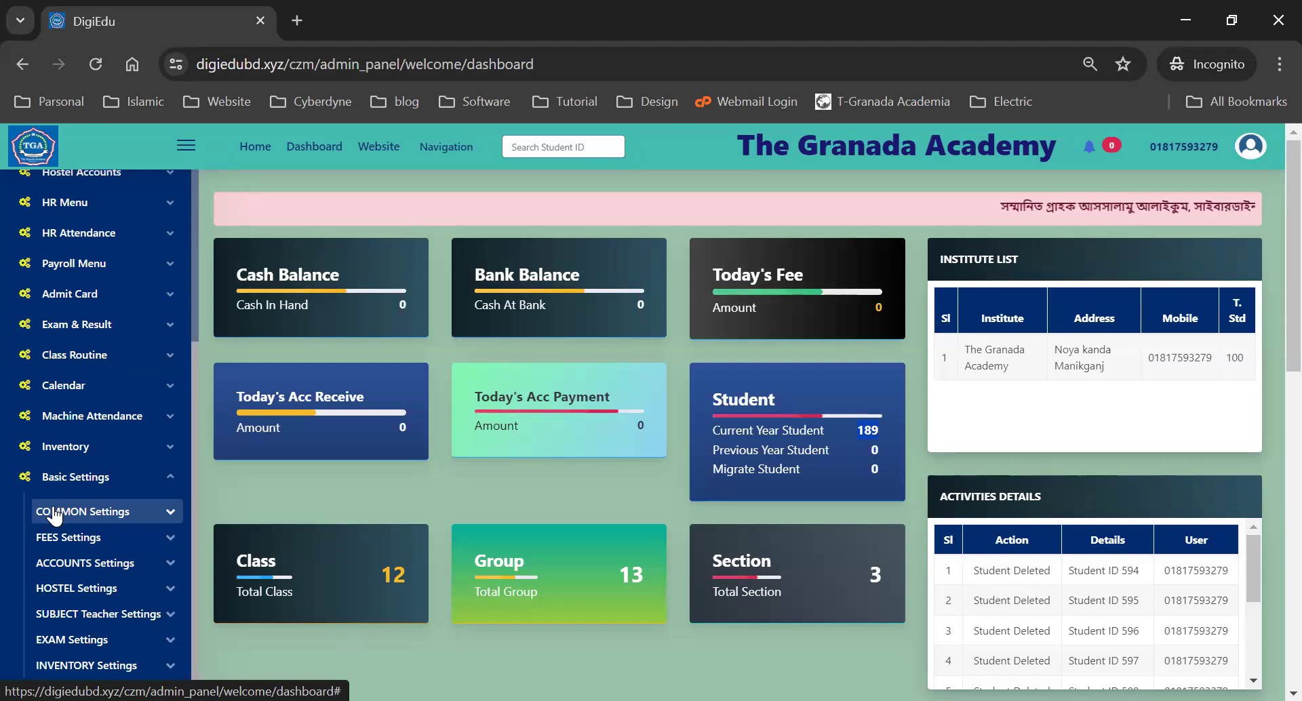
- Expand COMMON Settings and open the Add Institute Info form for The Granada Academy
left_click(55, 513)
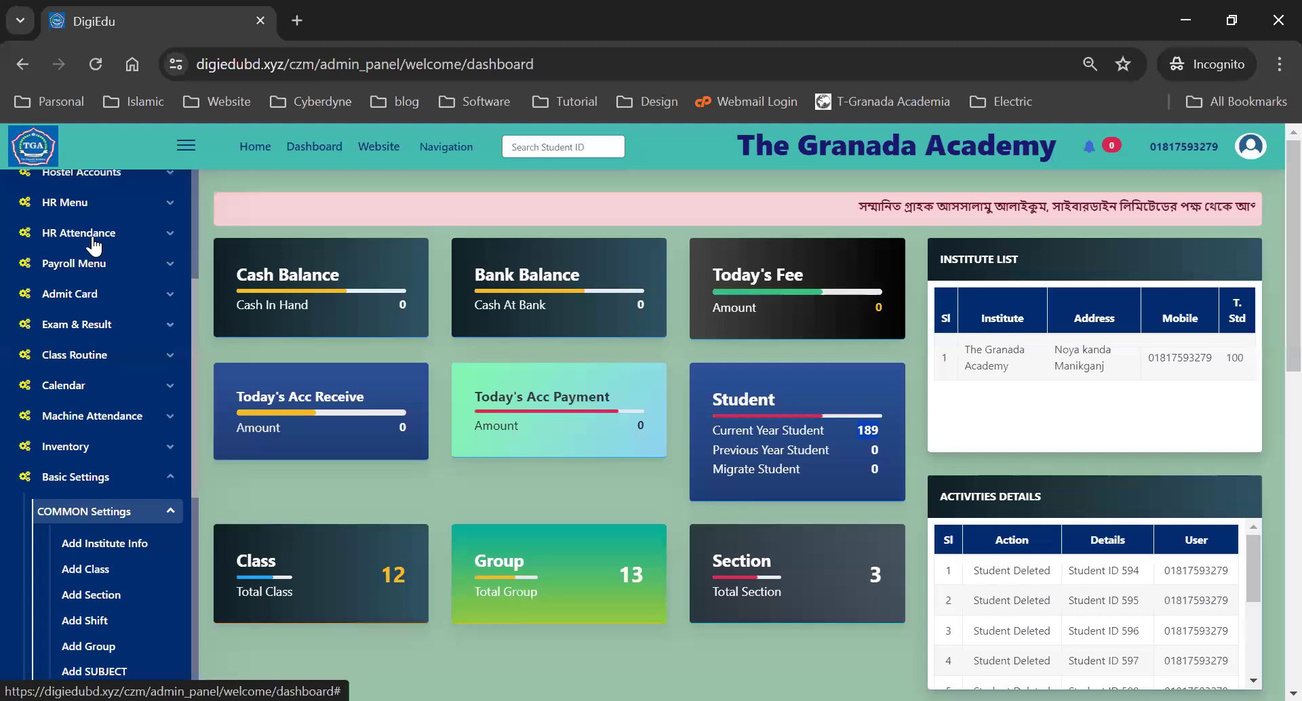
scroll(93, 246, "down", 5)
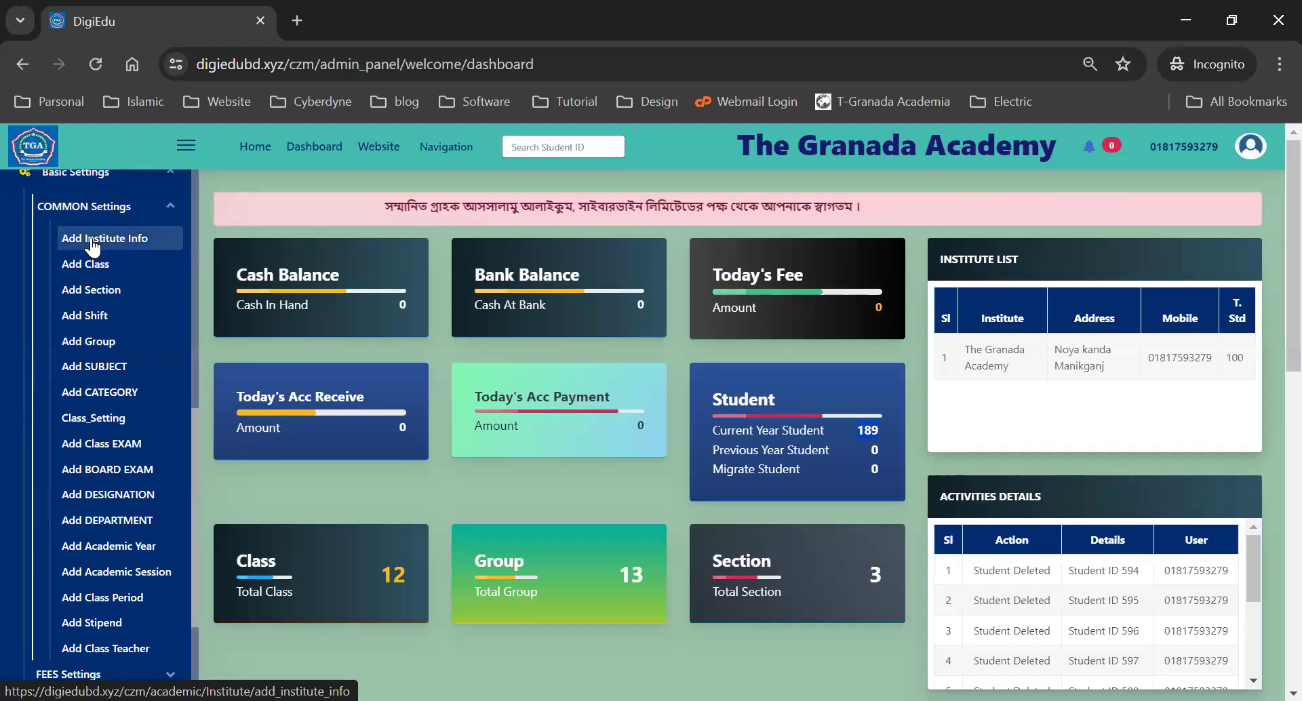
left_click(93, 246)
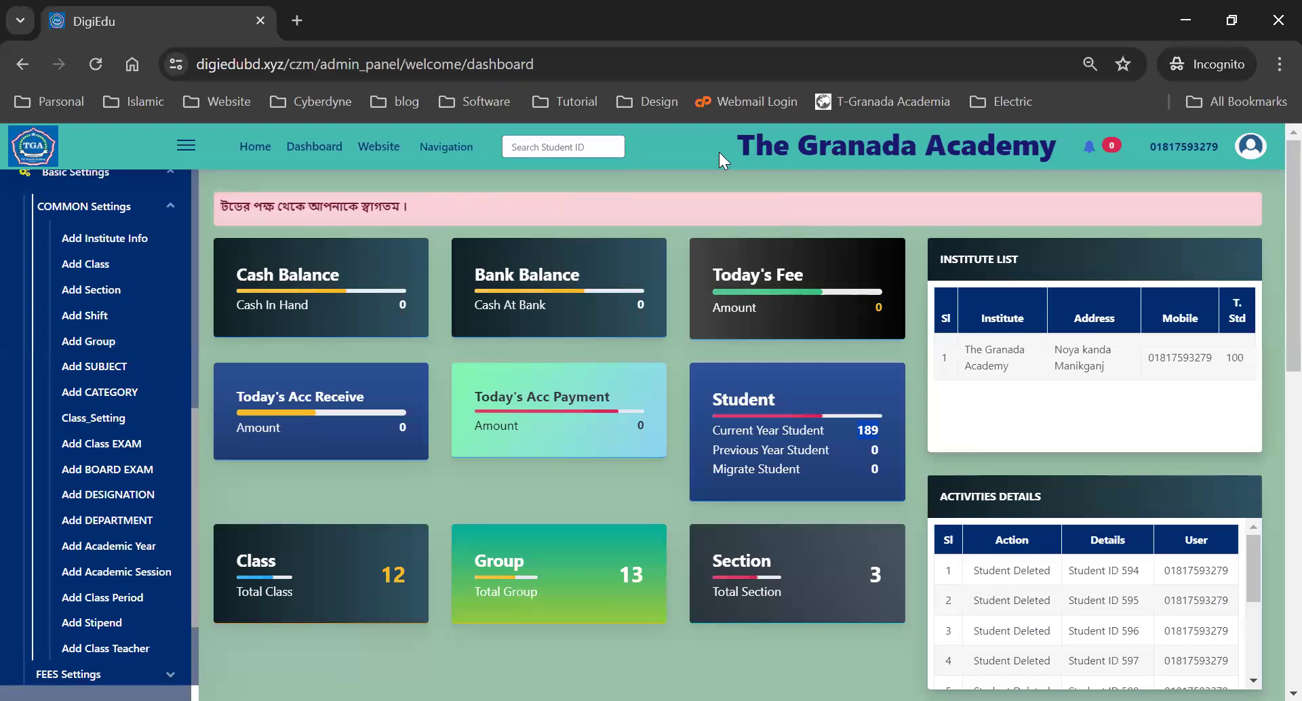
key("alt+Tab")
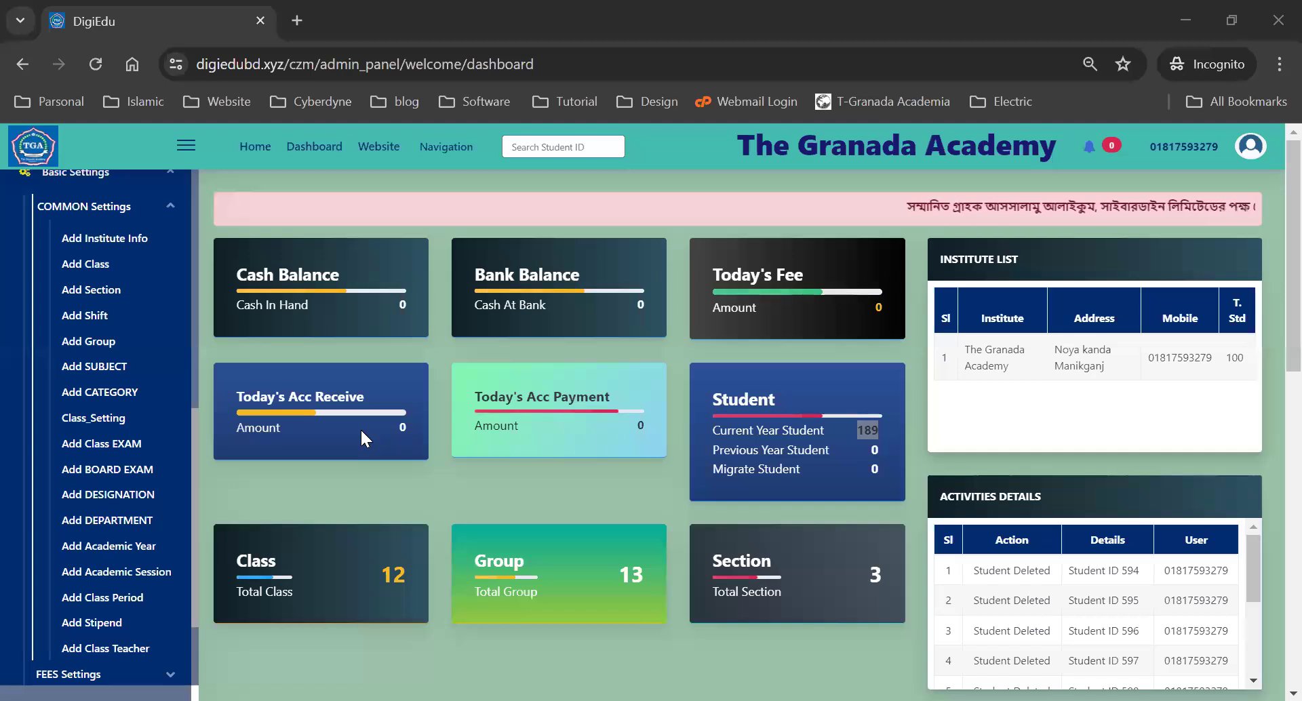
left_click(120, 239)
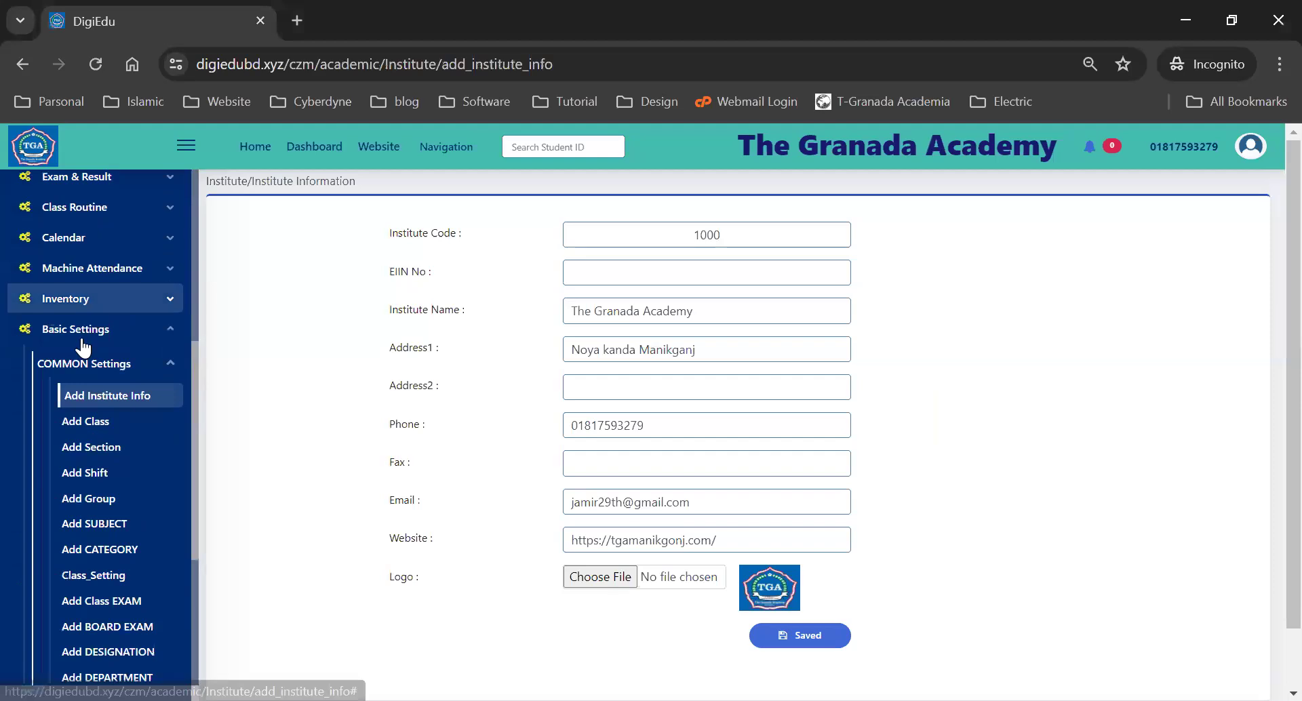
- Review the EIIN No, institute name, address, phone and e-mail fields, then browse for a logo
scroll(145, 250, "down", 1)
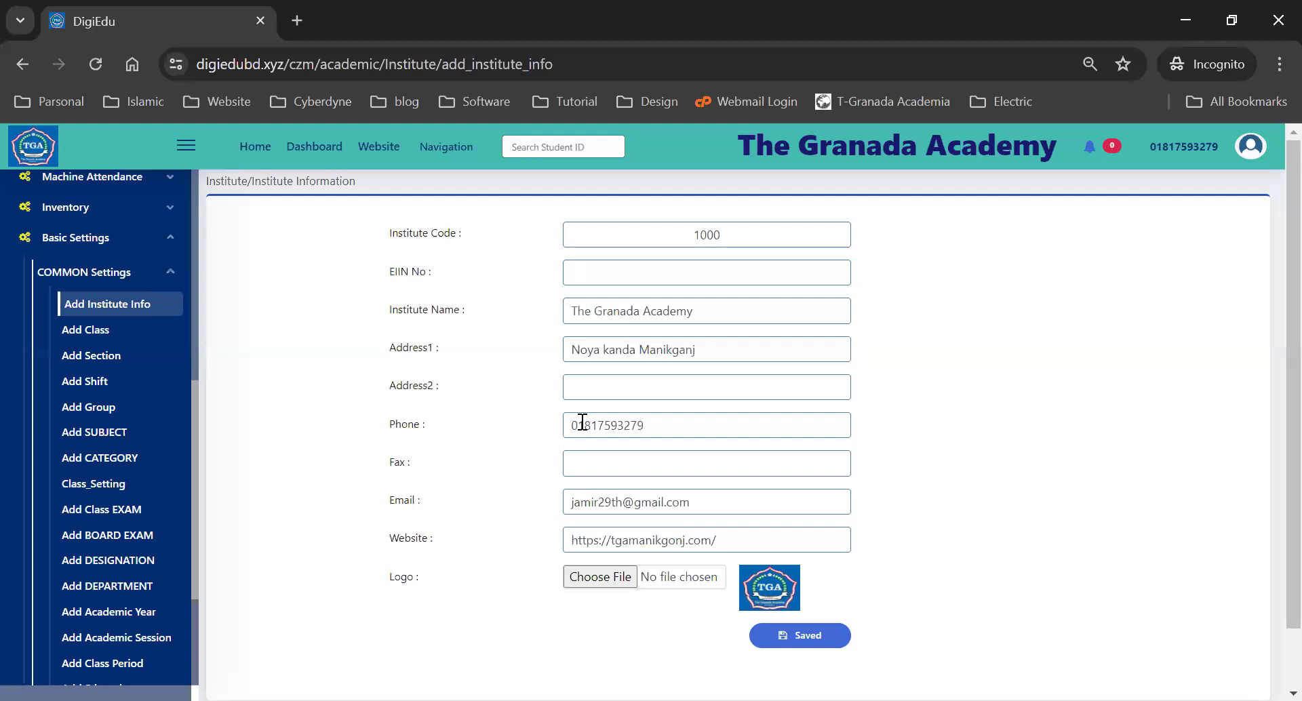
left_click(613, 275)
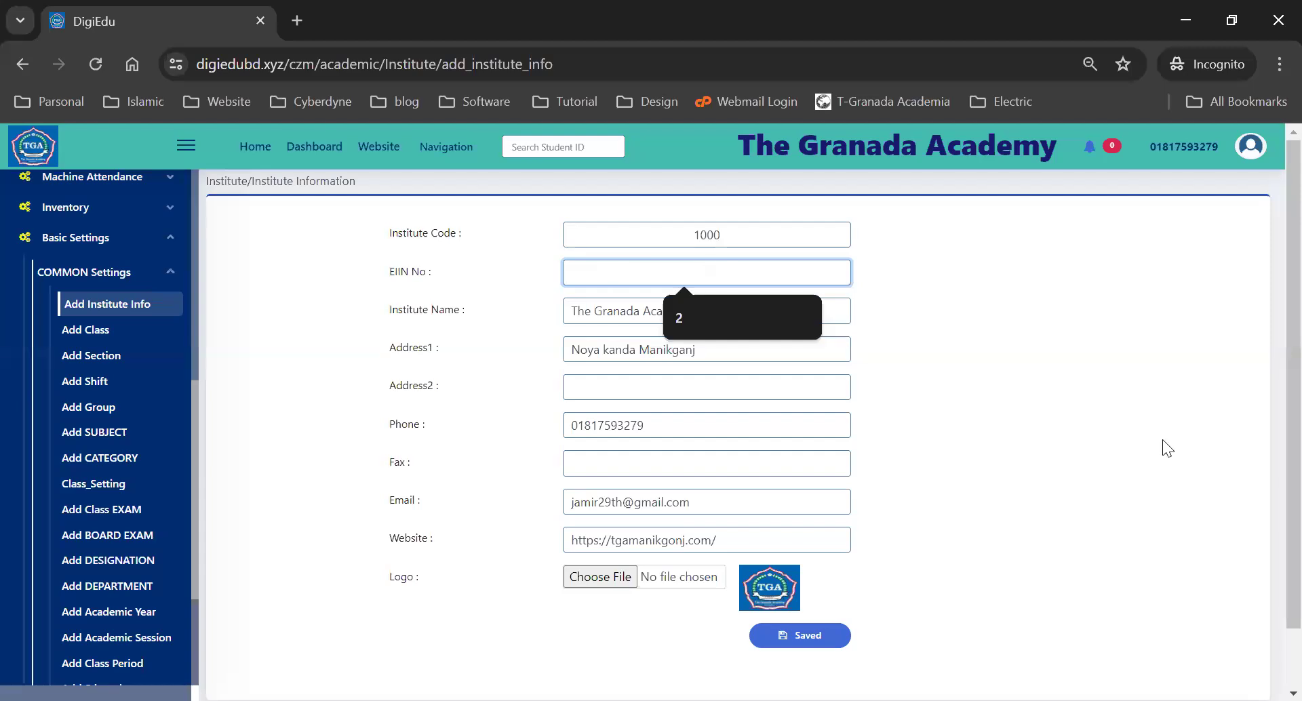
key("Escape")
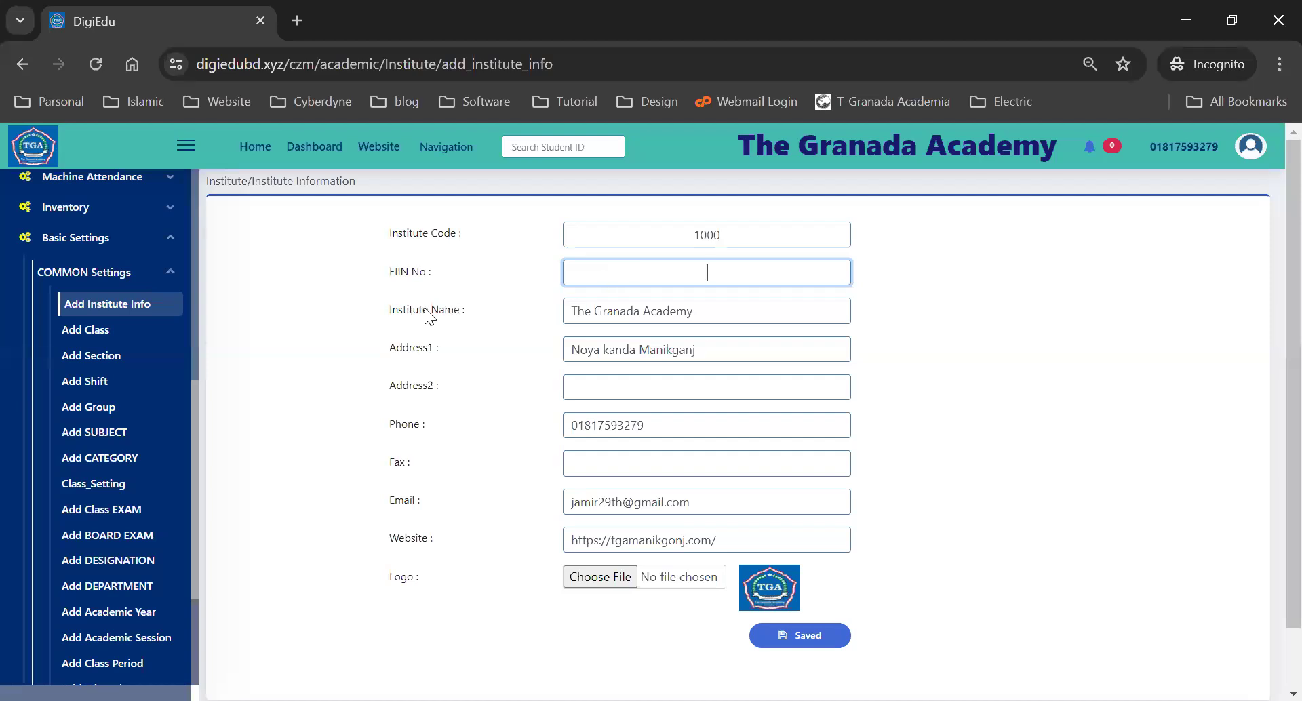
left_click_drag(722, 312, 566, 317)
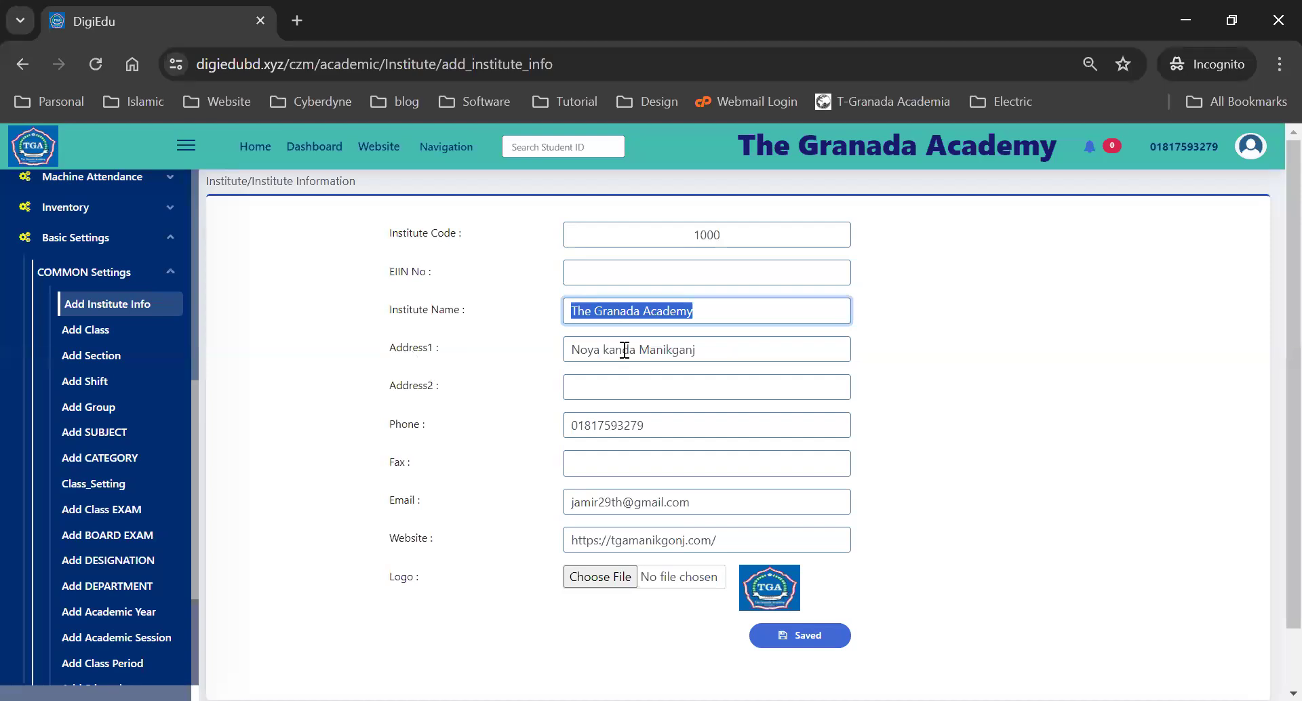
left_click_drag(712, 350, 569, 353)
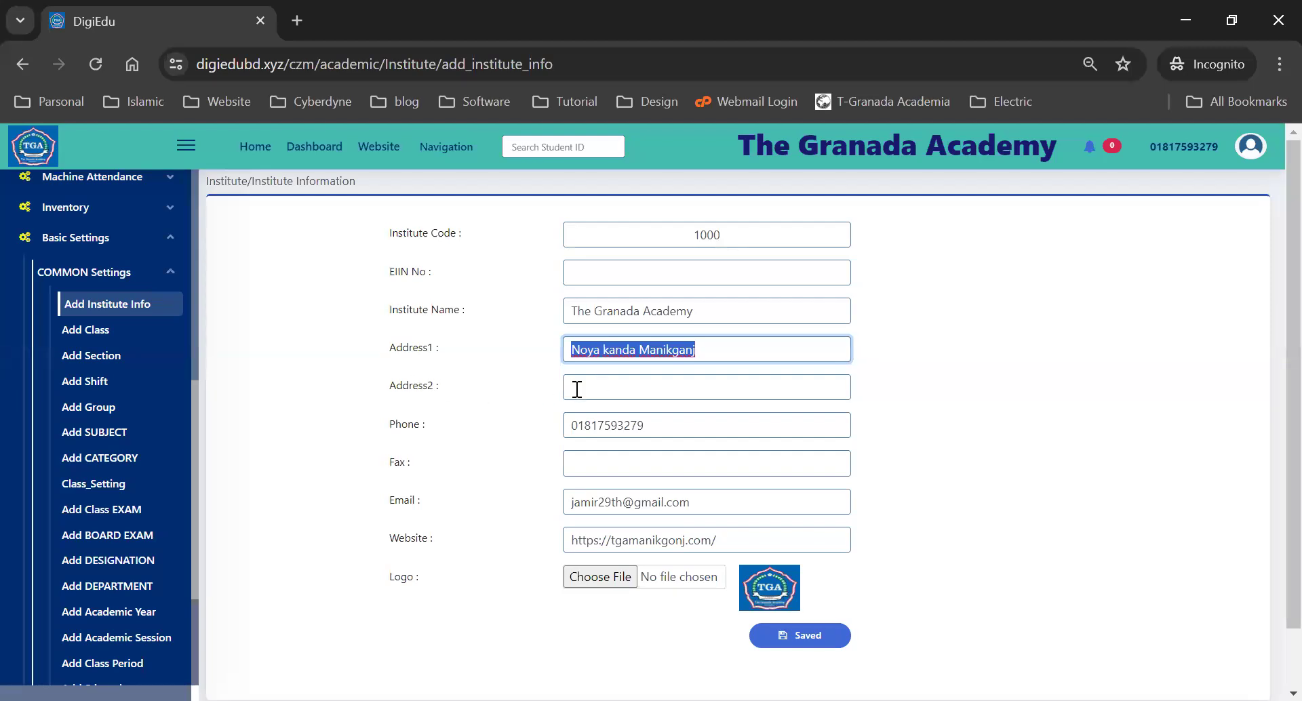
scroll(486, 392, "down", 1)
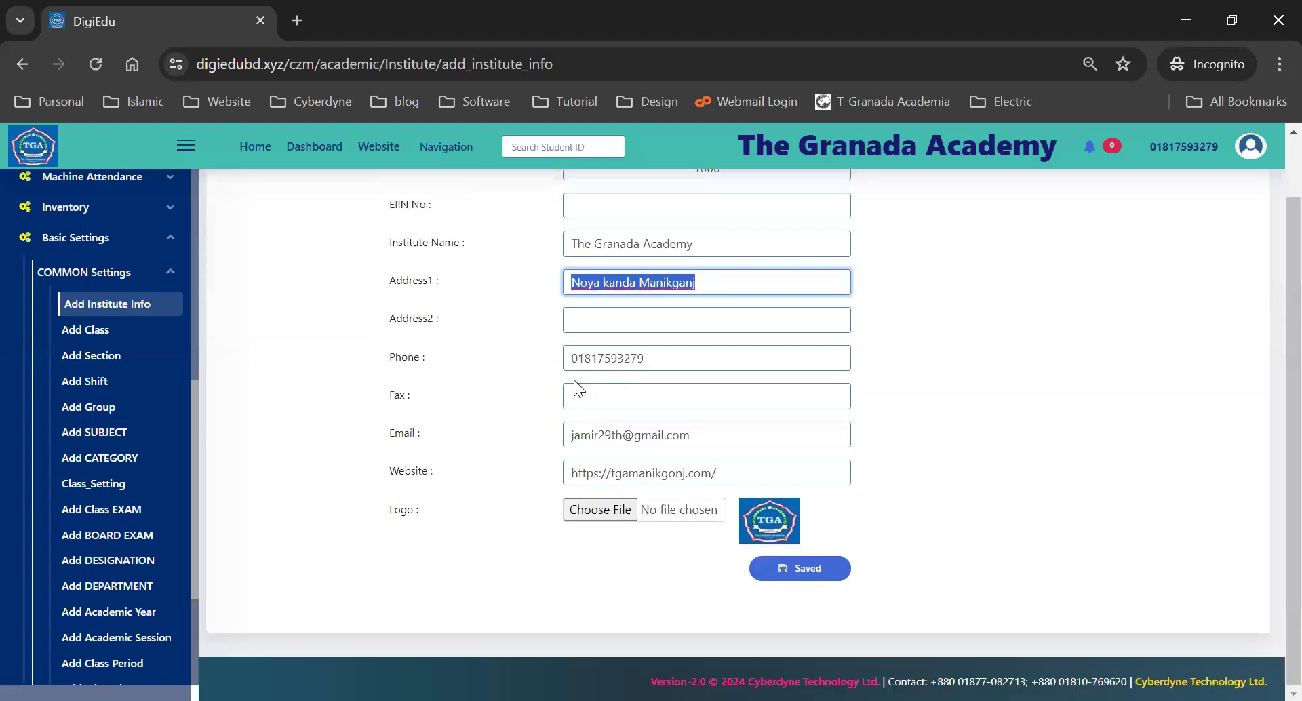
left_click(610, 359)
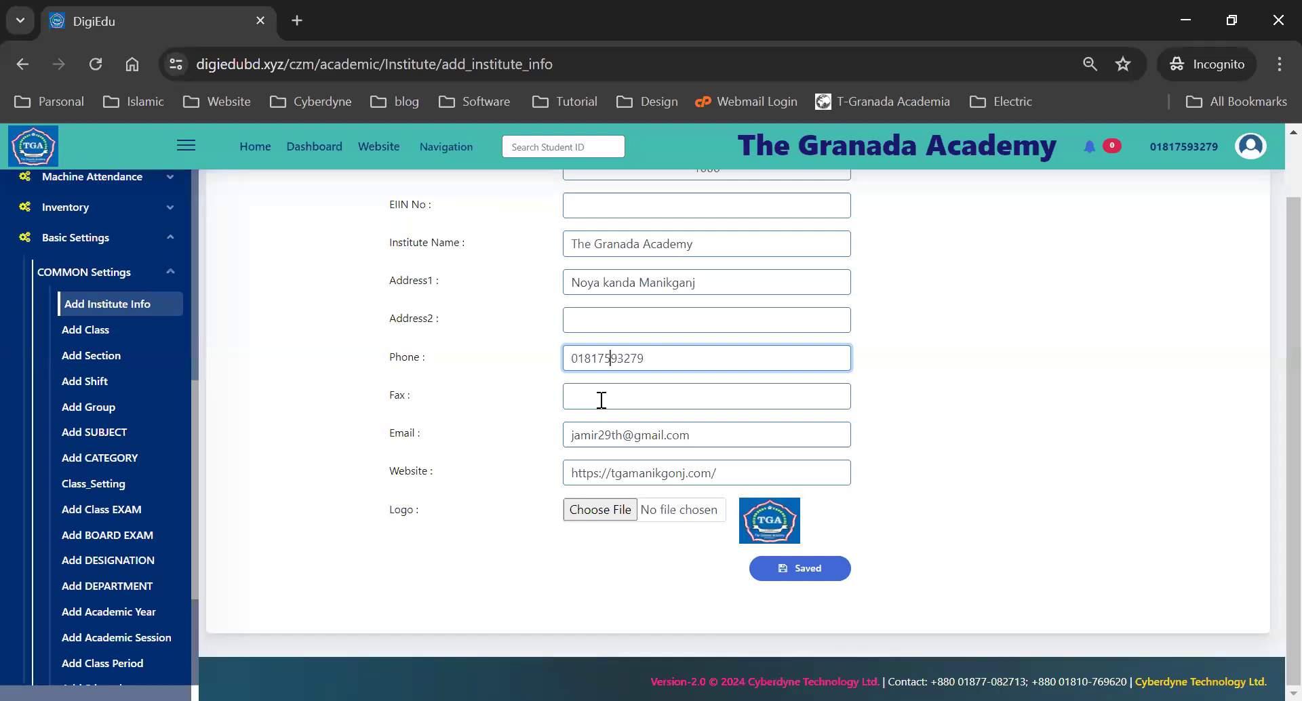
double_click(655, 435)
key("ctrl+a")
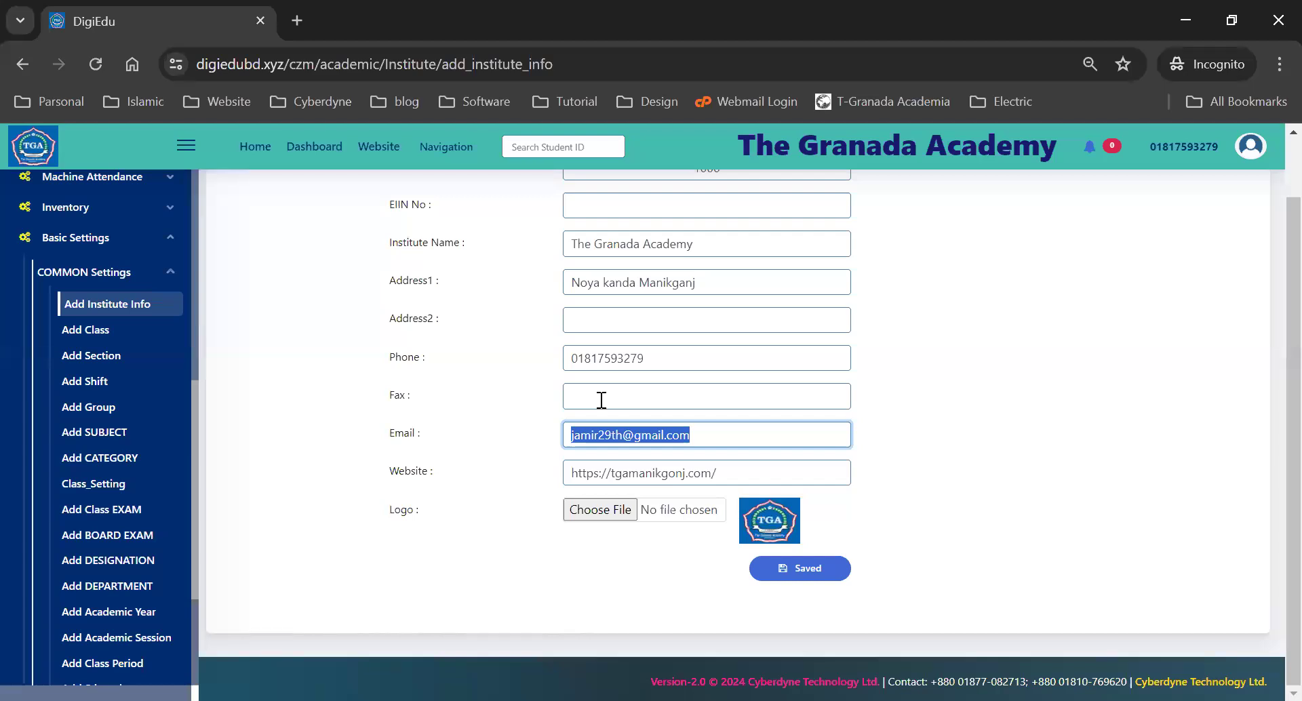
left_click(598, 515)
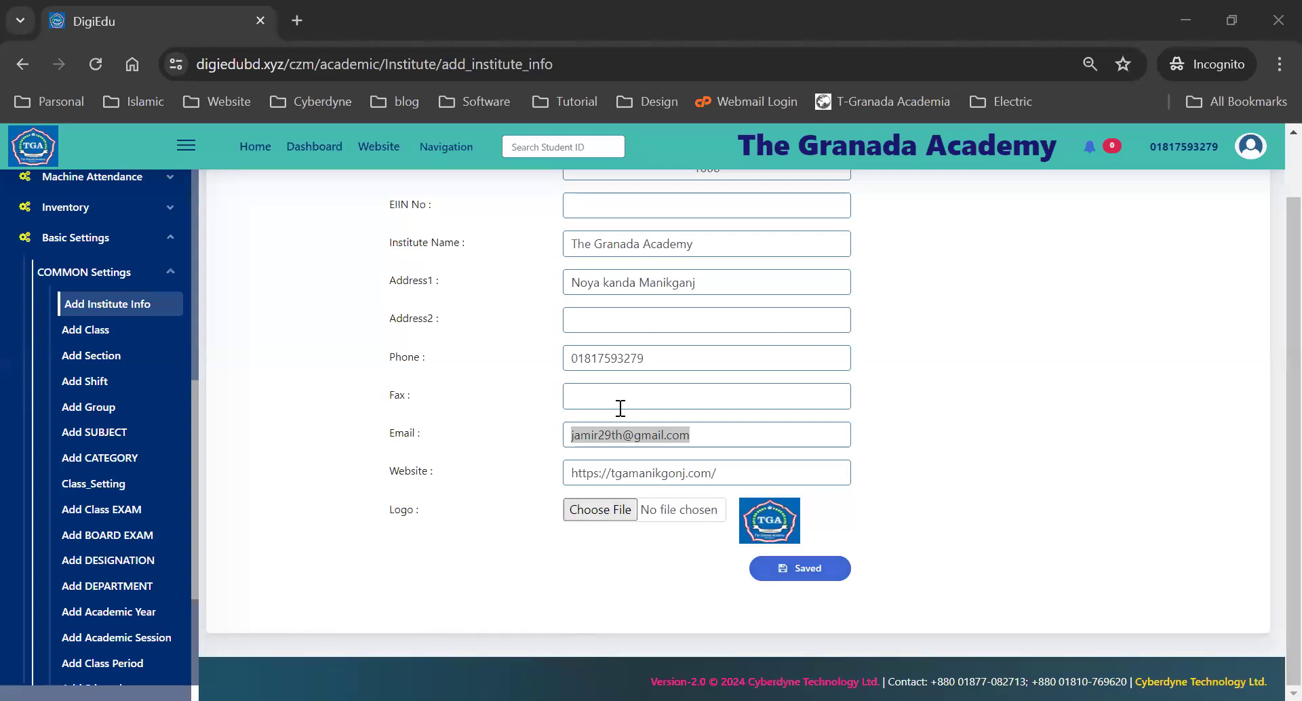
- Save The Granada Academy's institute information and recheck the institute name field
left_click(808, 571)
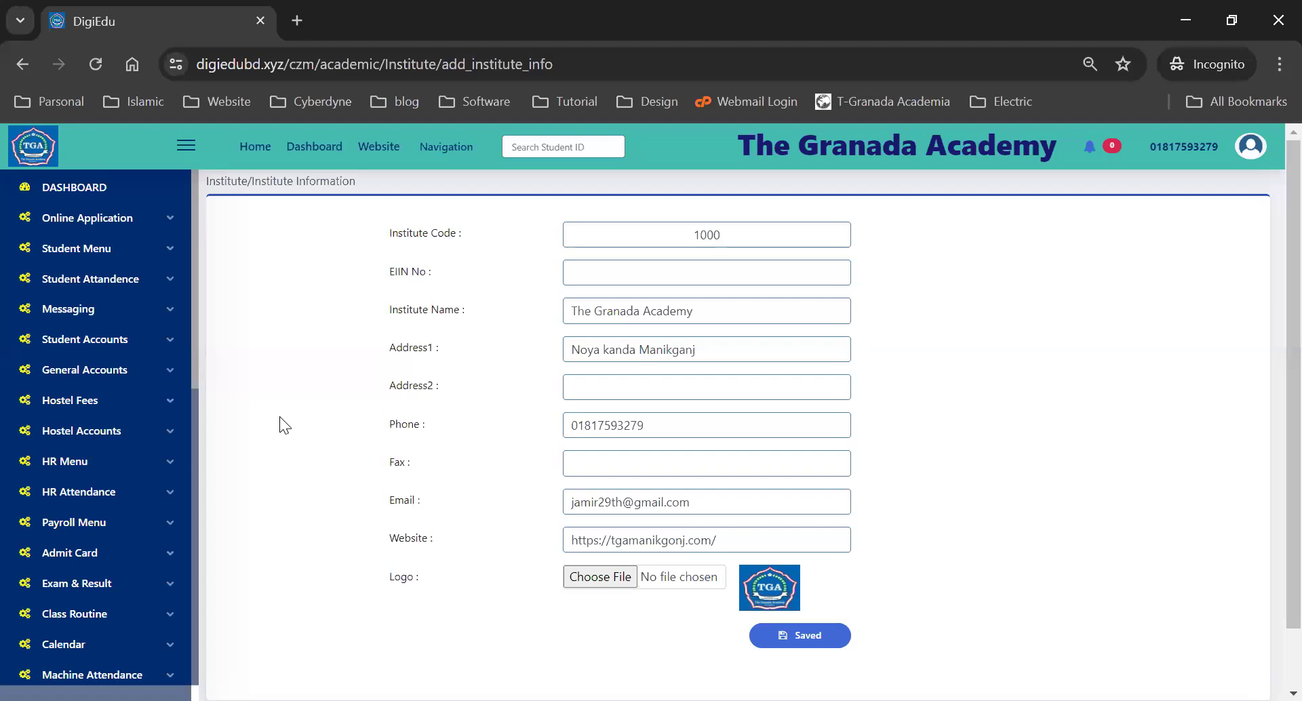
left_click(614, 310)
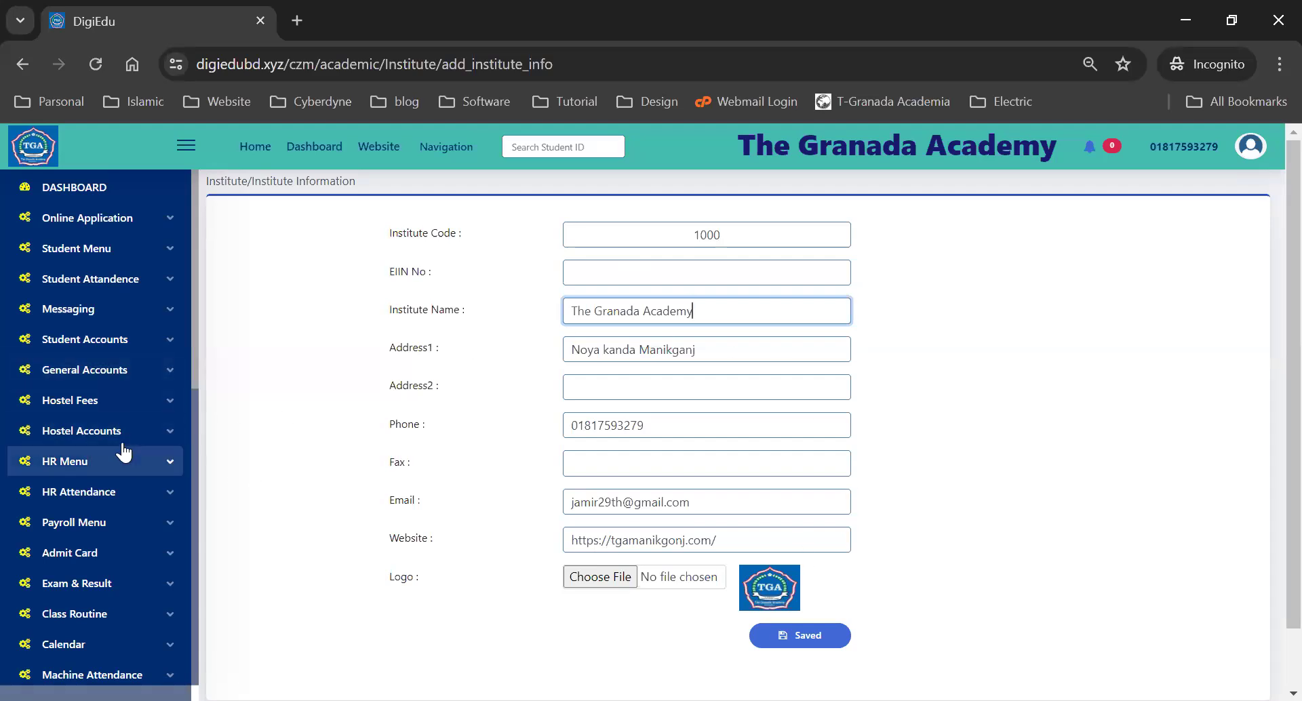
scroll(122, 450, "down", 6)
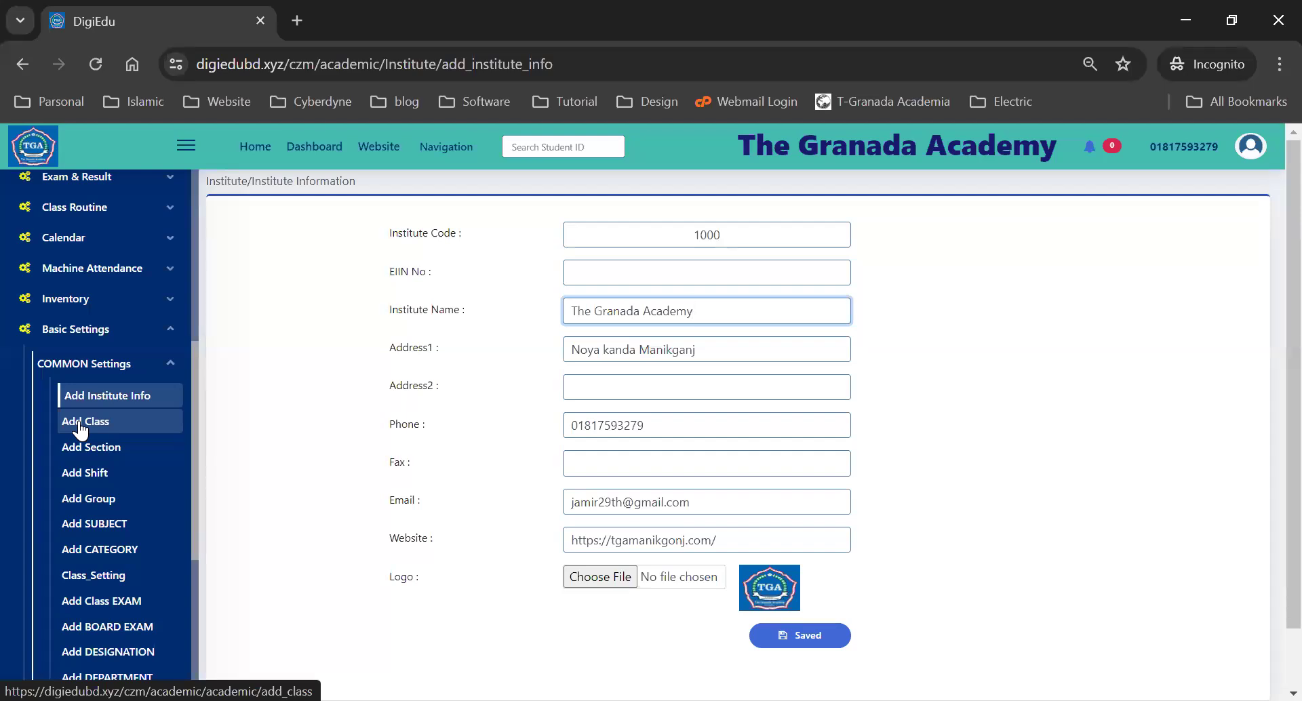
- Go to Add Class, showing the 12 classes Nursery to Nine, and open a blank class form
left_click(81, 427)
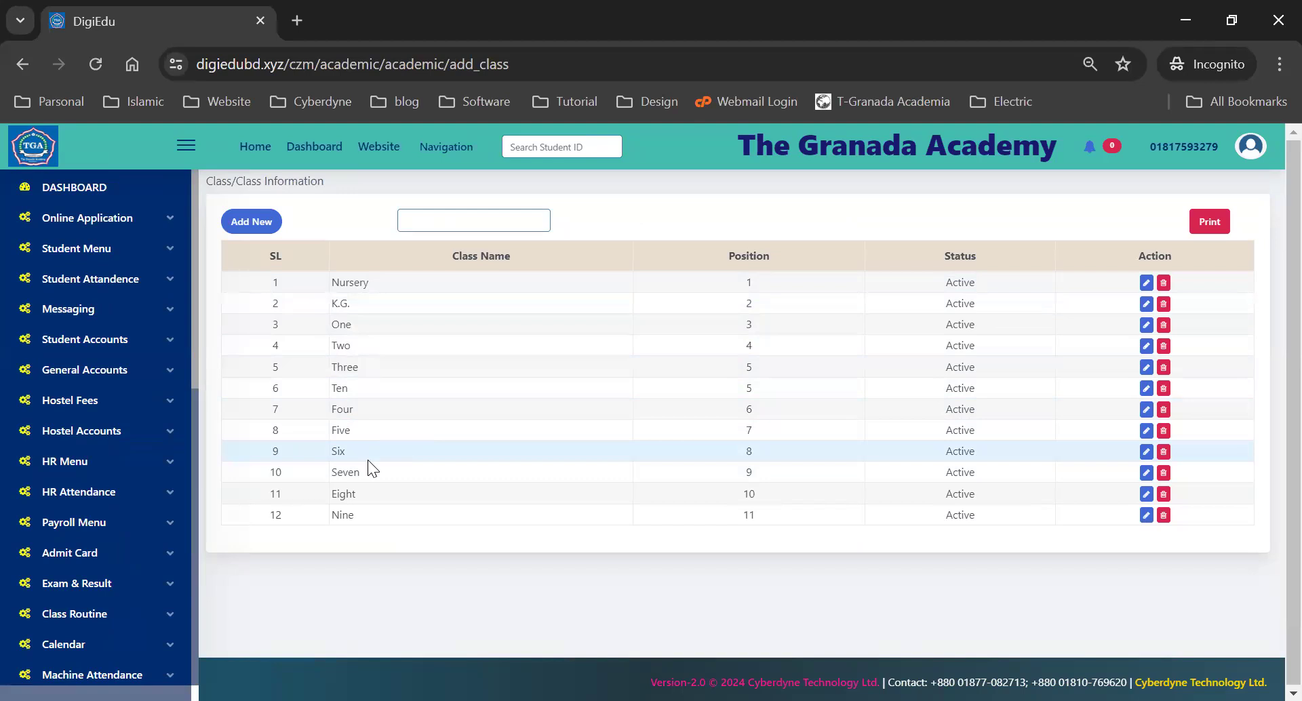
scroll(102, 437, "down", 5)
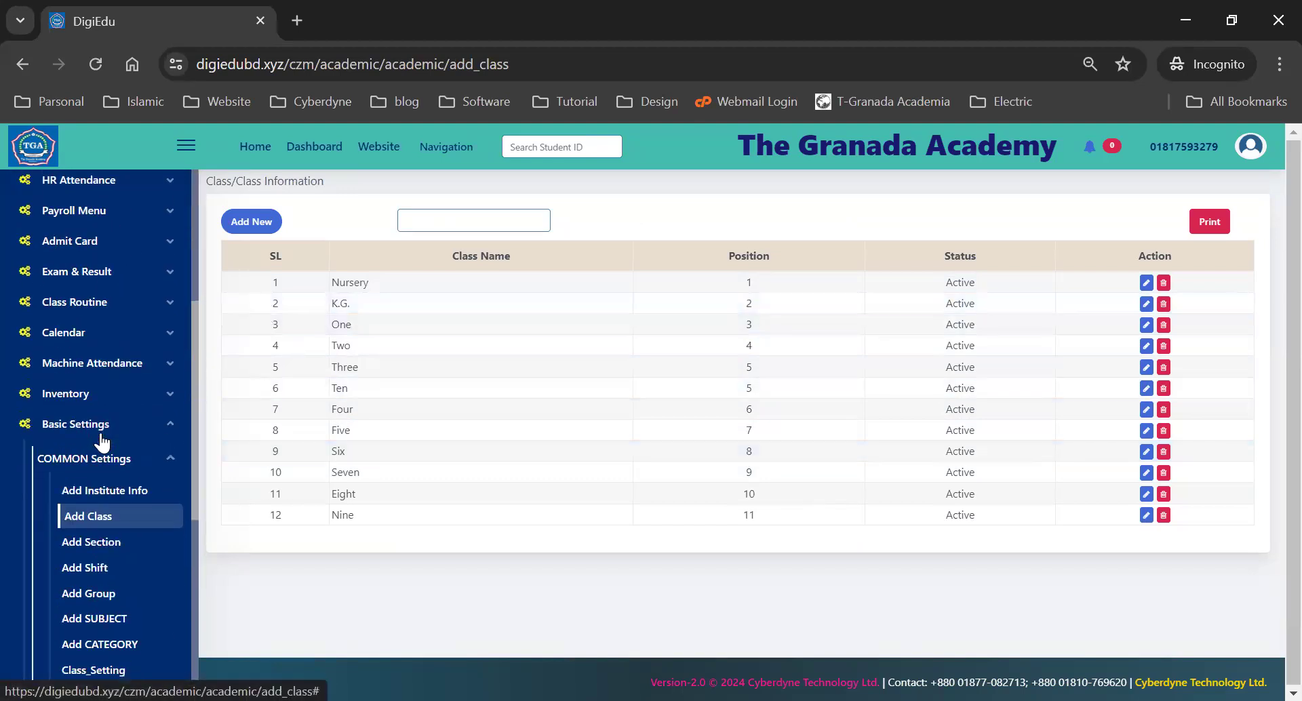
scroll(102, 441, "down", 3)
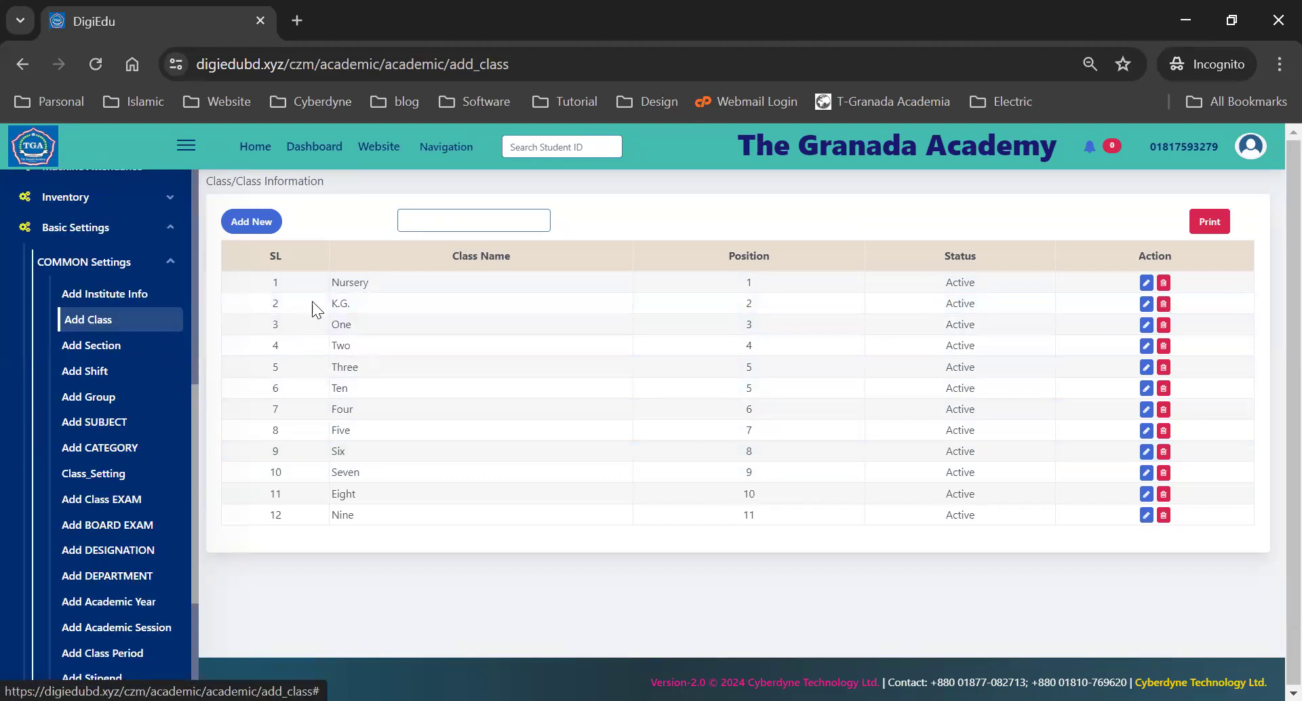
left_click(251, 221)
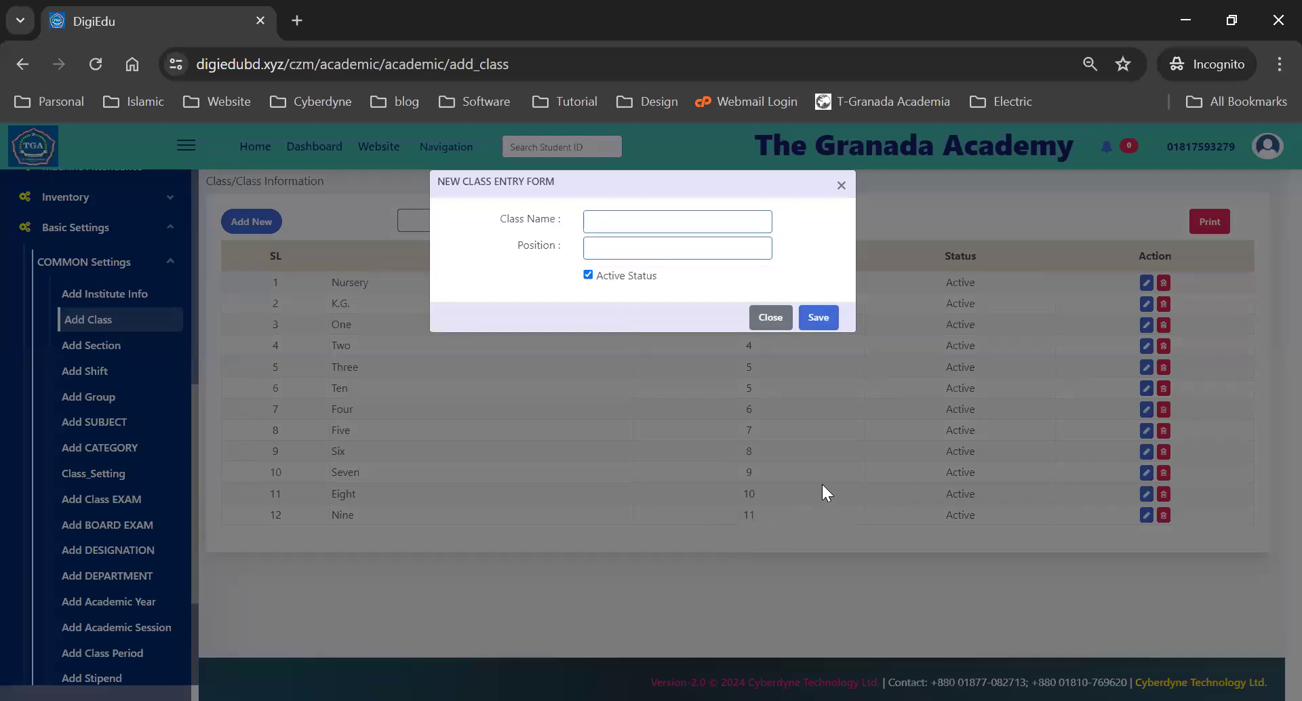
- Add an active class named 'Ten' at position 12 and save it
left_click(614, 220)
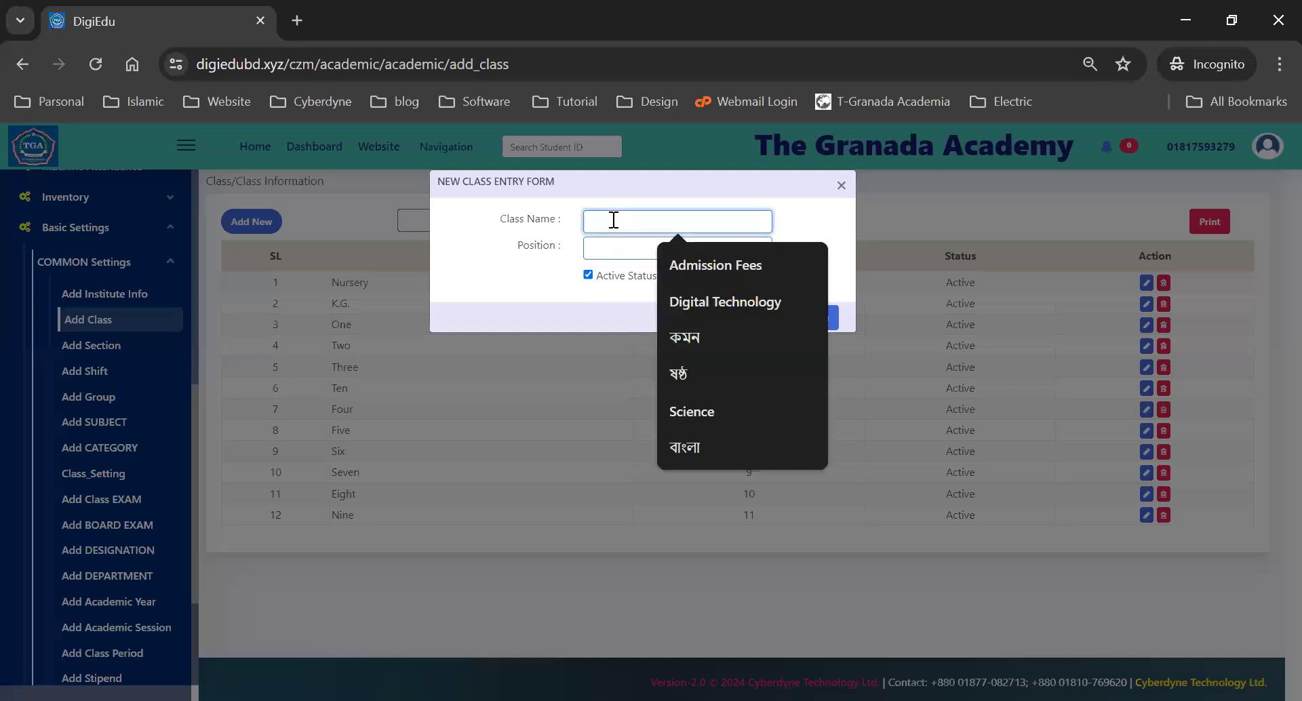
type("Ten")
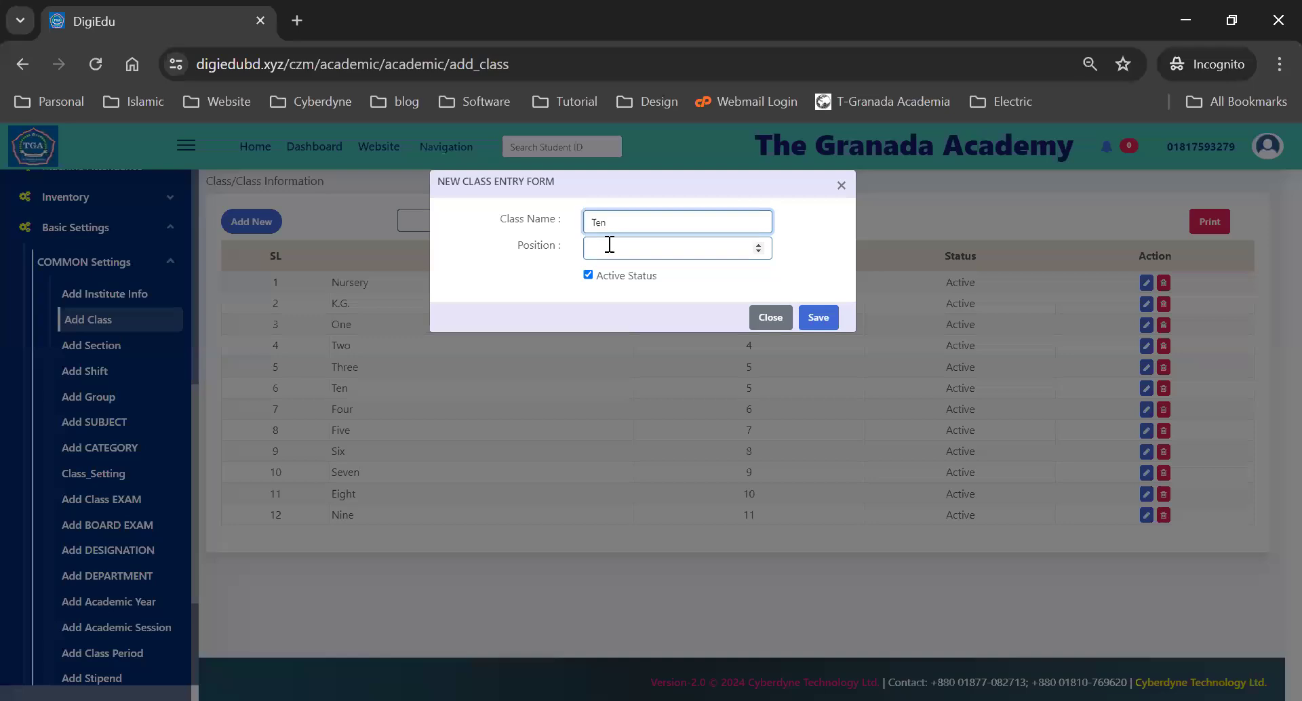
left_click(609, 246)
type("12")
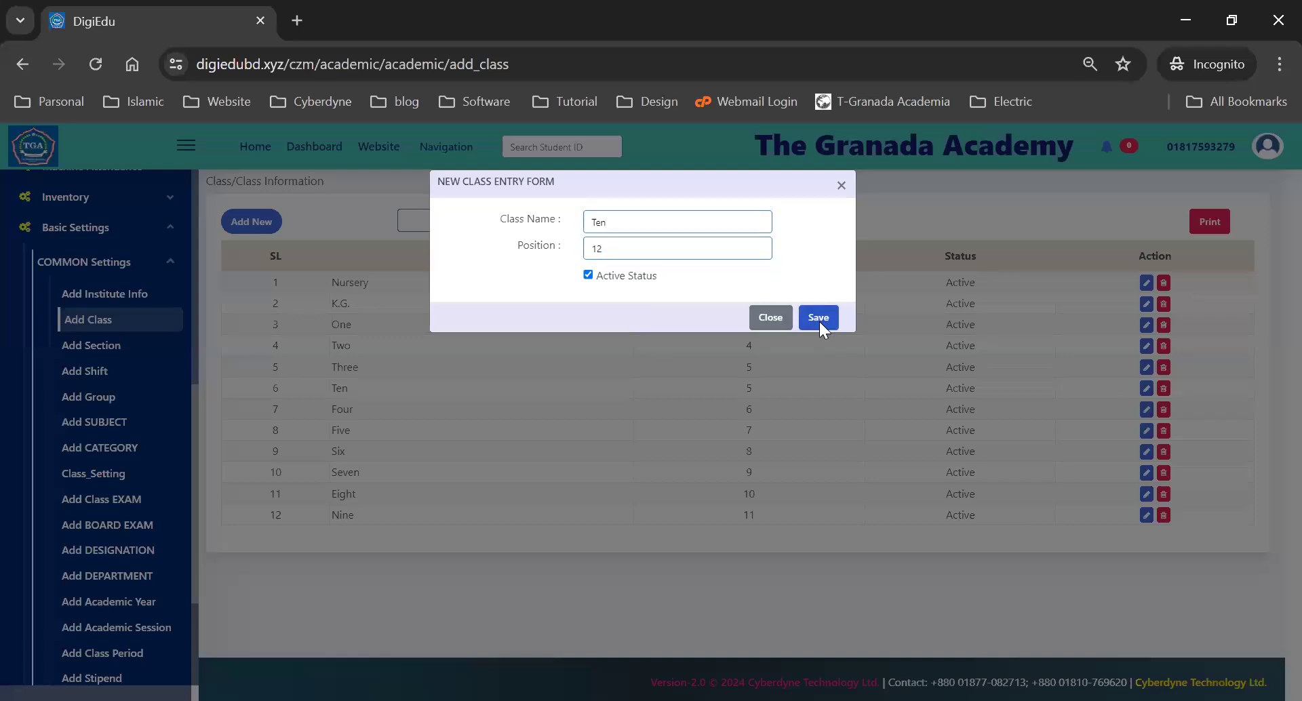
left_click(819, 319)
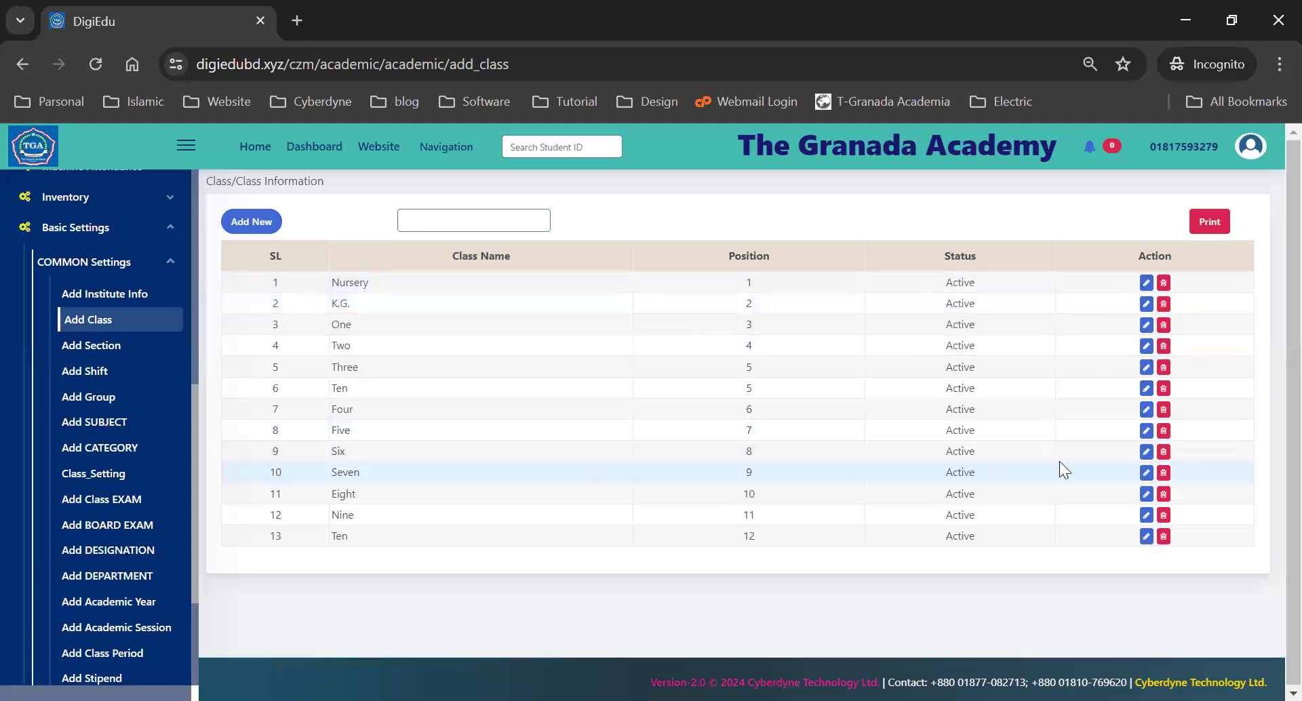
left_click(1146, 431)
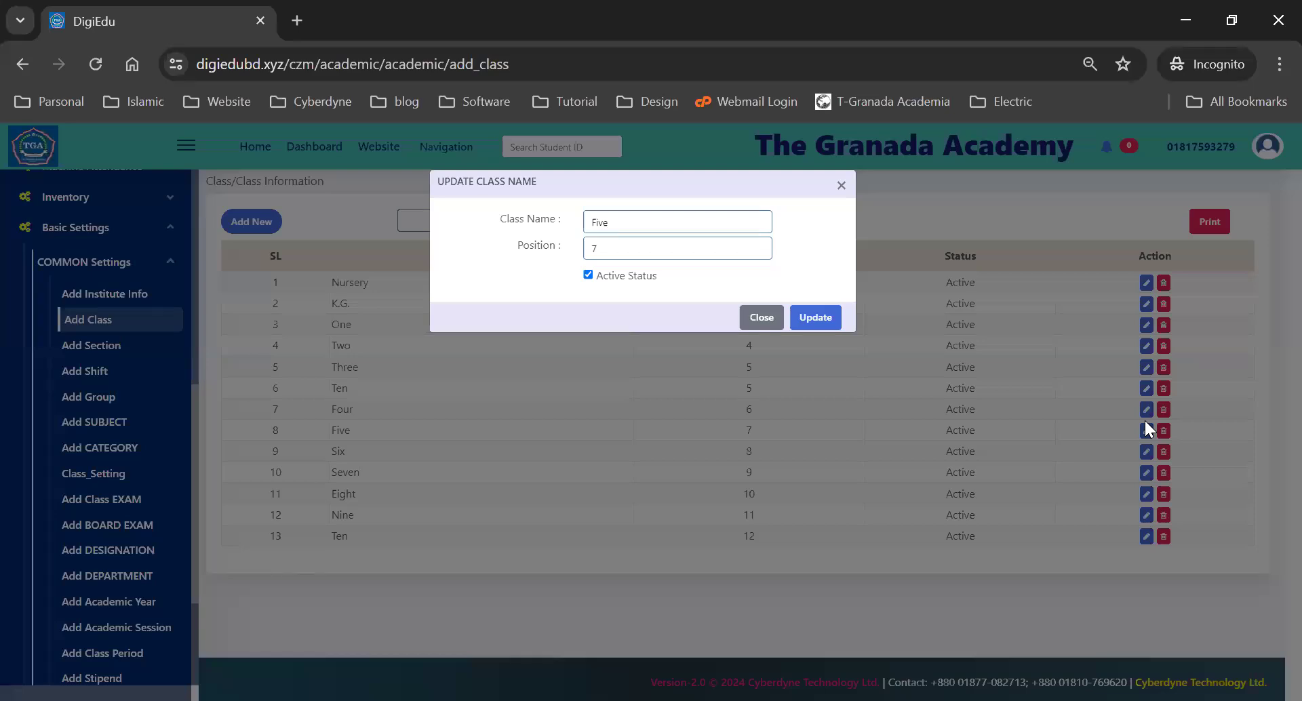
left_click(841, 185)
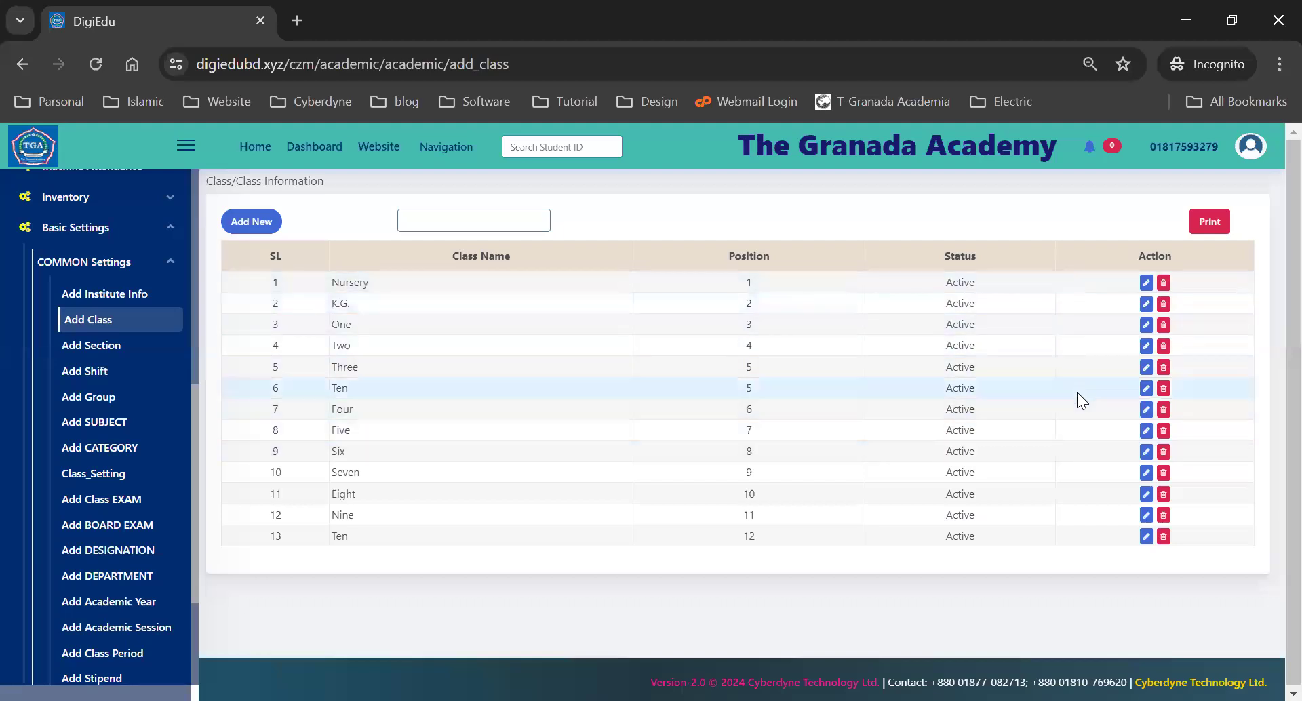
left_click(1146, 346)
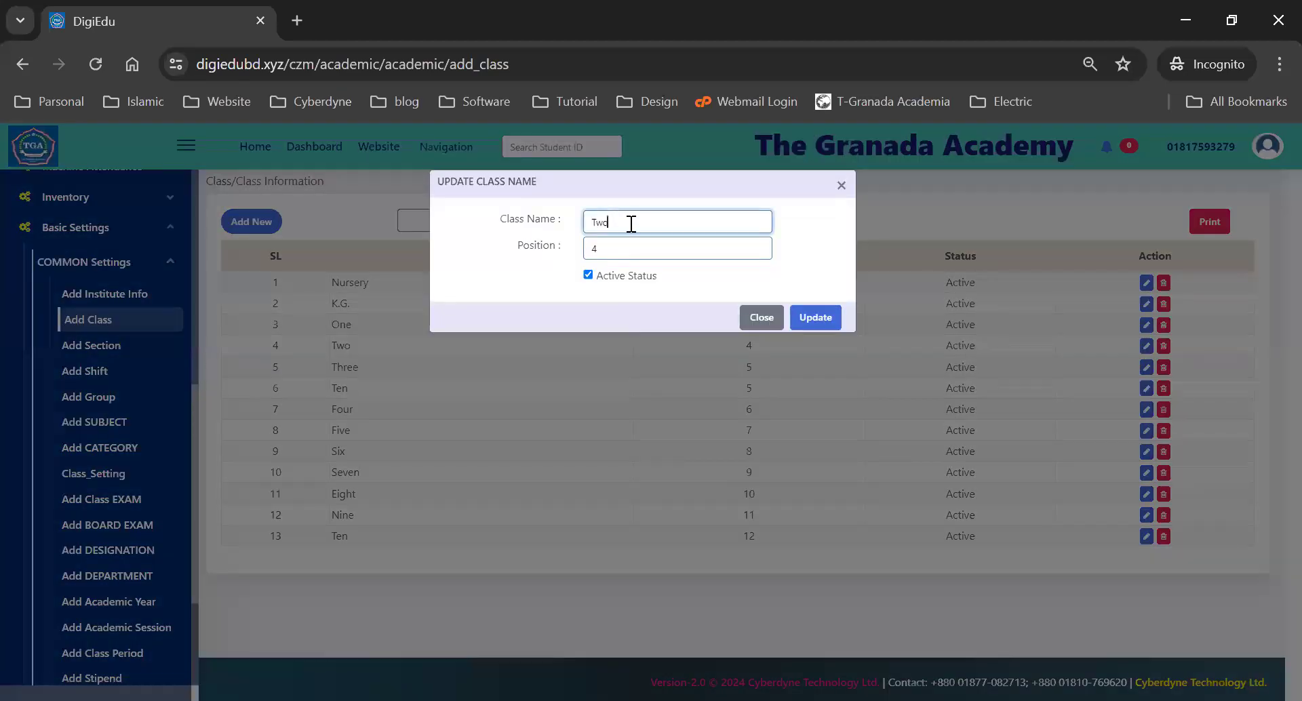
left_click(624, 248)
left_click(821, 324)
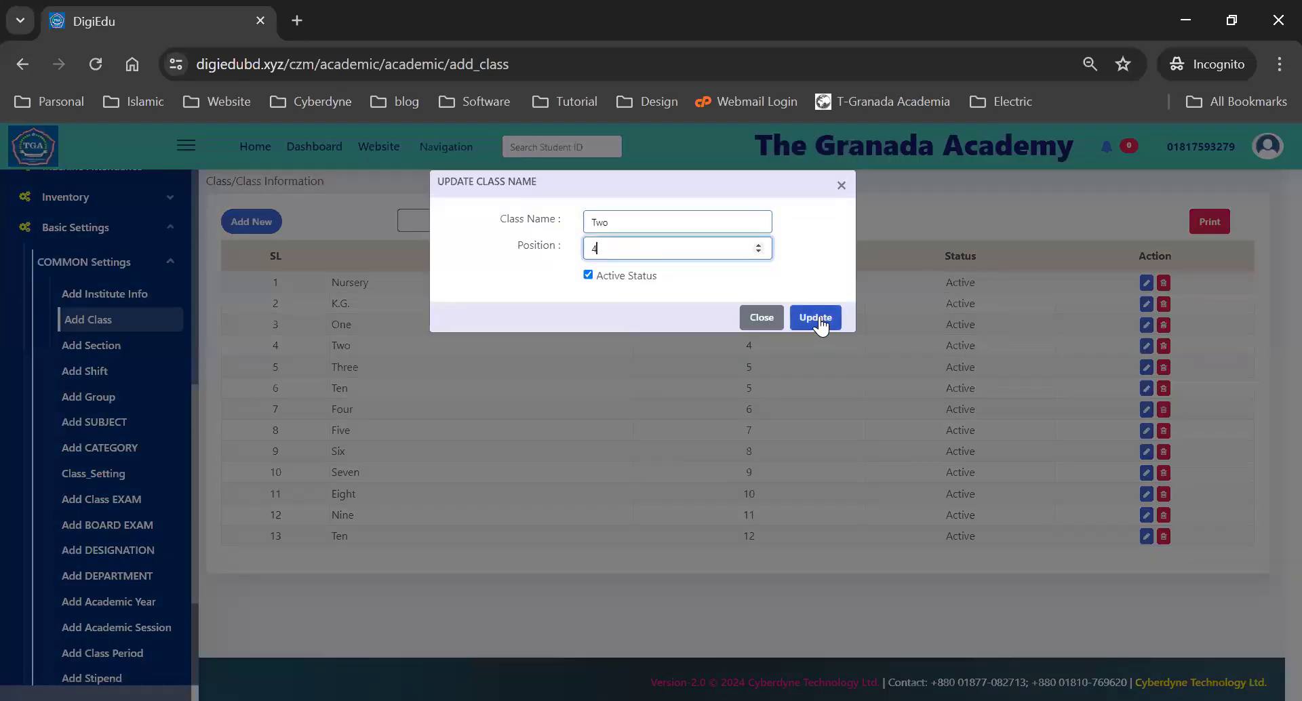
left_click(841, 185)
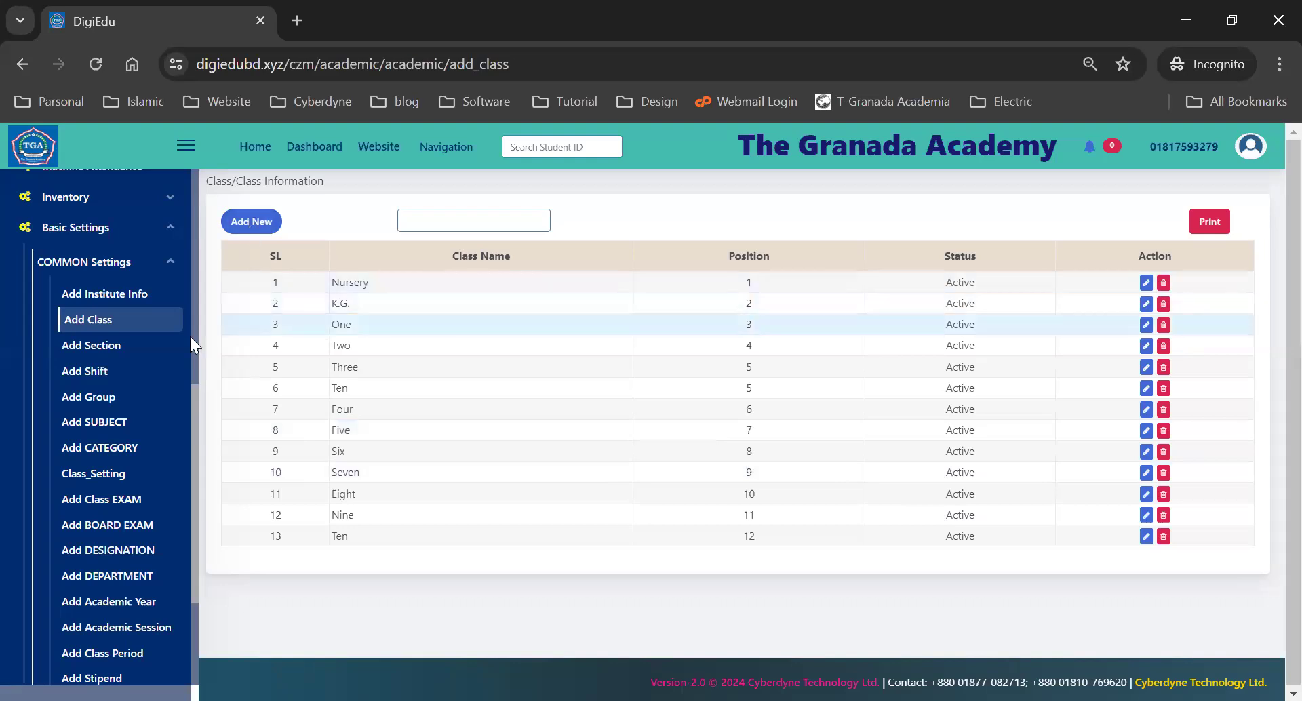
- Open the section list (N/A, B, A) and try the new section form without saving
left_click(76, 352)
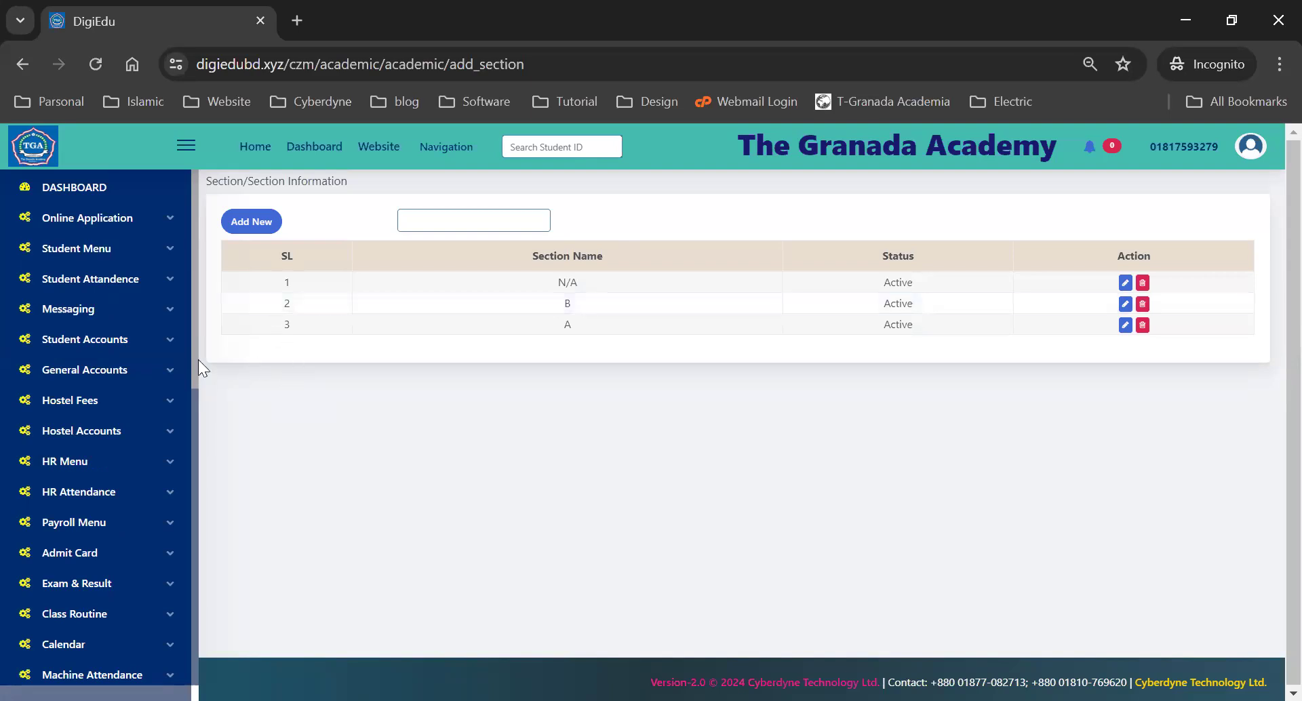
left_click(249, 220)
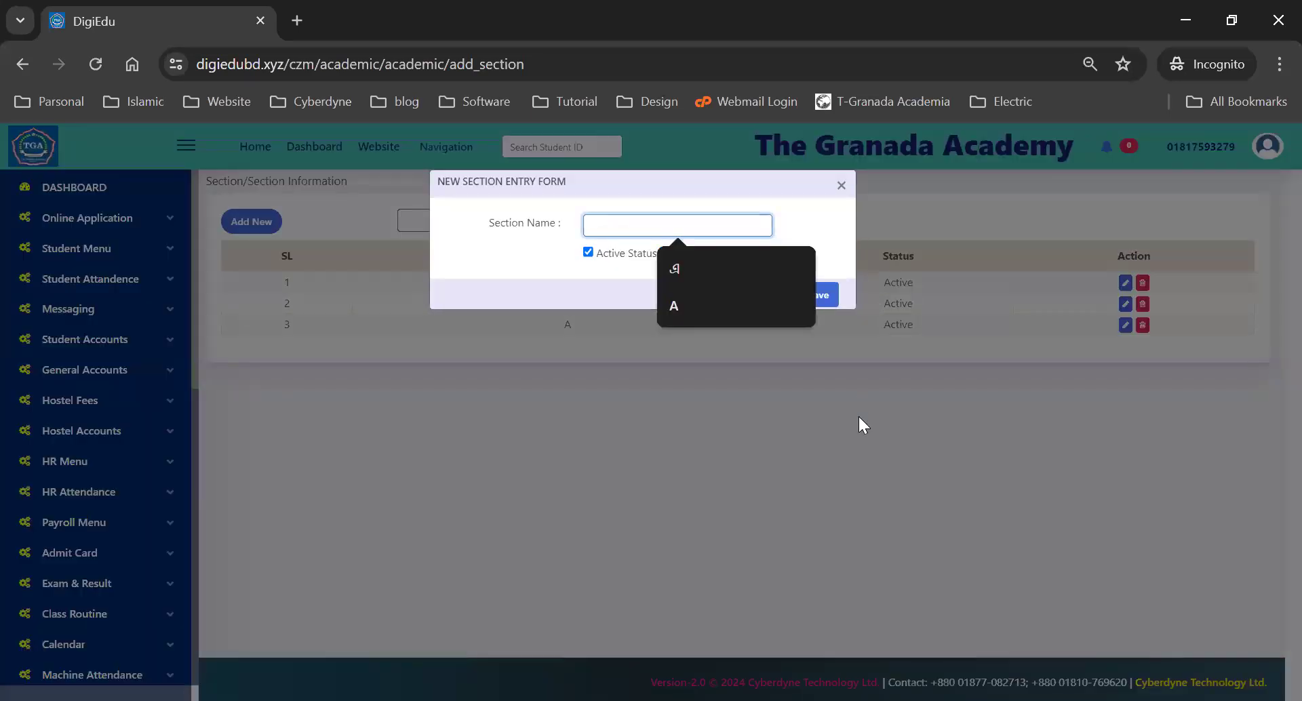
left_click(828, 339)
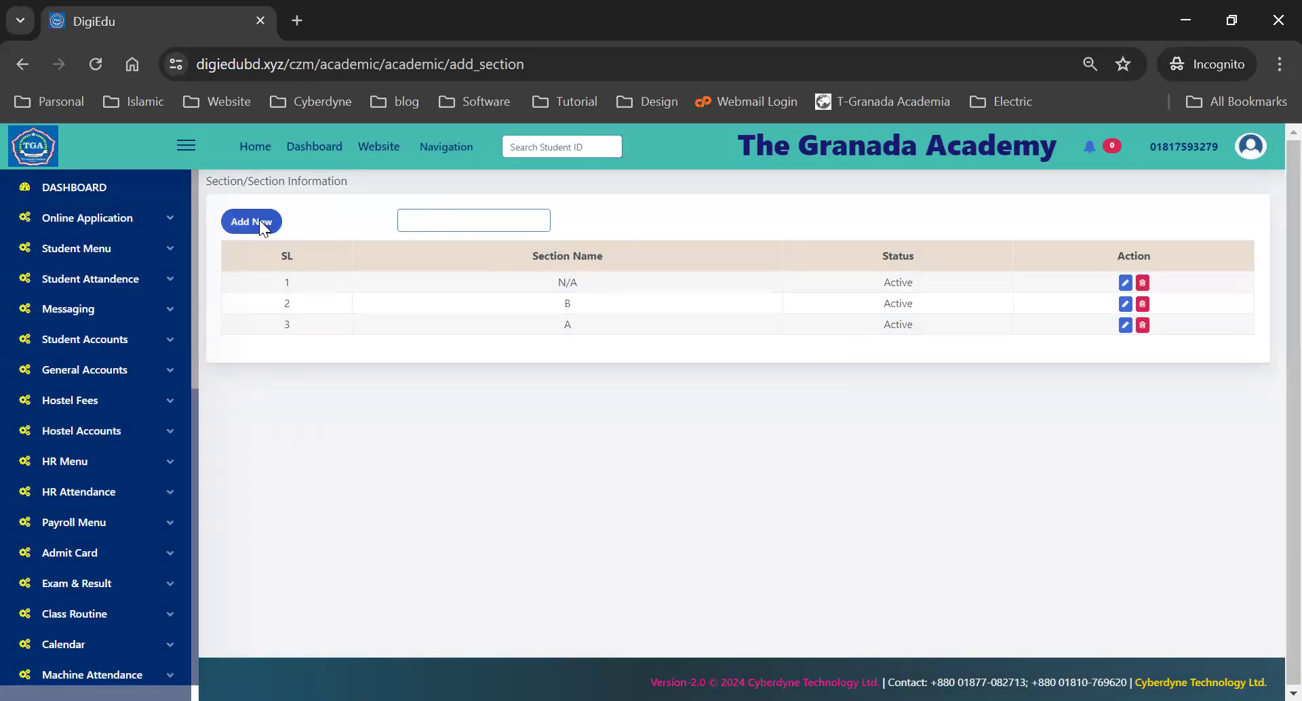
left_click(258, 221)
left_click(750, 424)
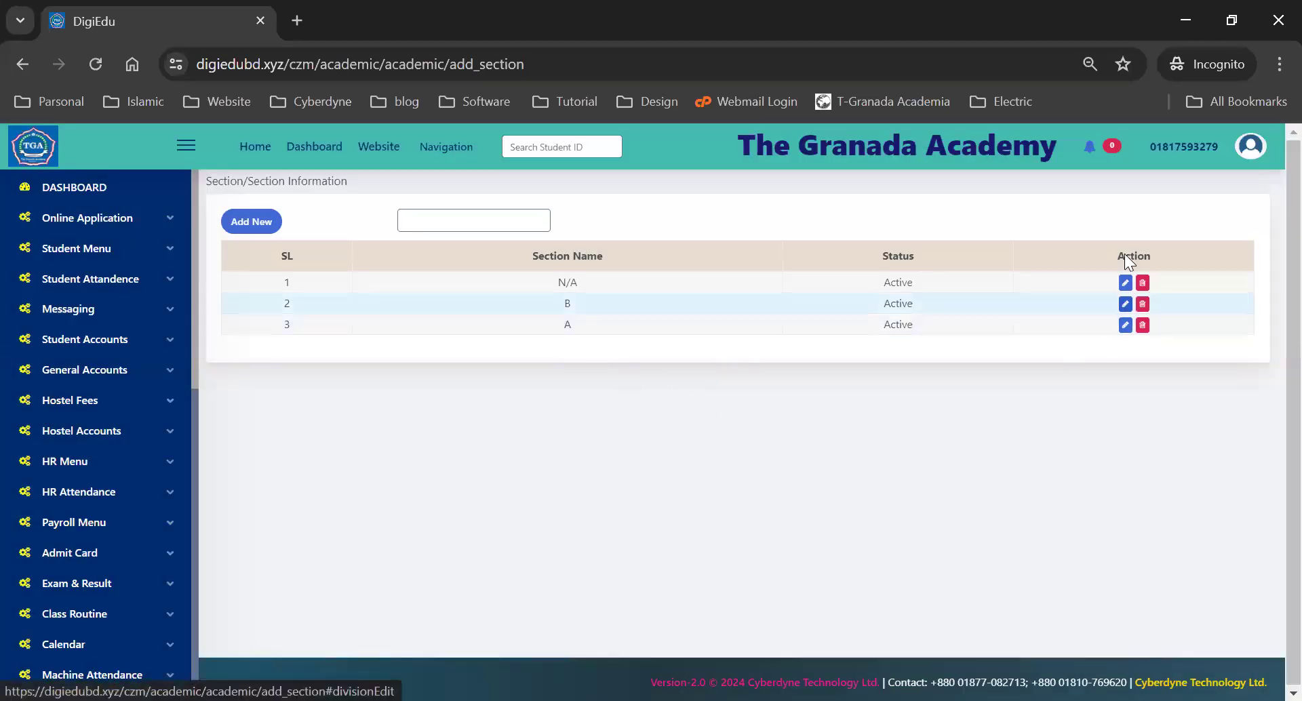
- Open section B for editing, close it unchanged, and move on to the Shift list
left_click(1126, 304)
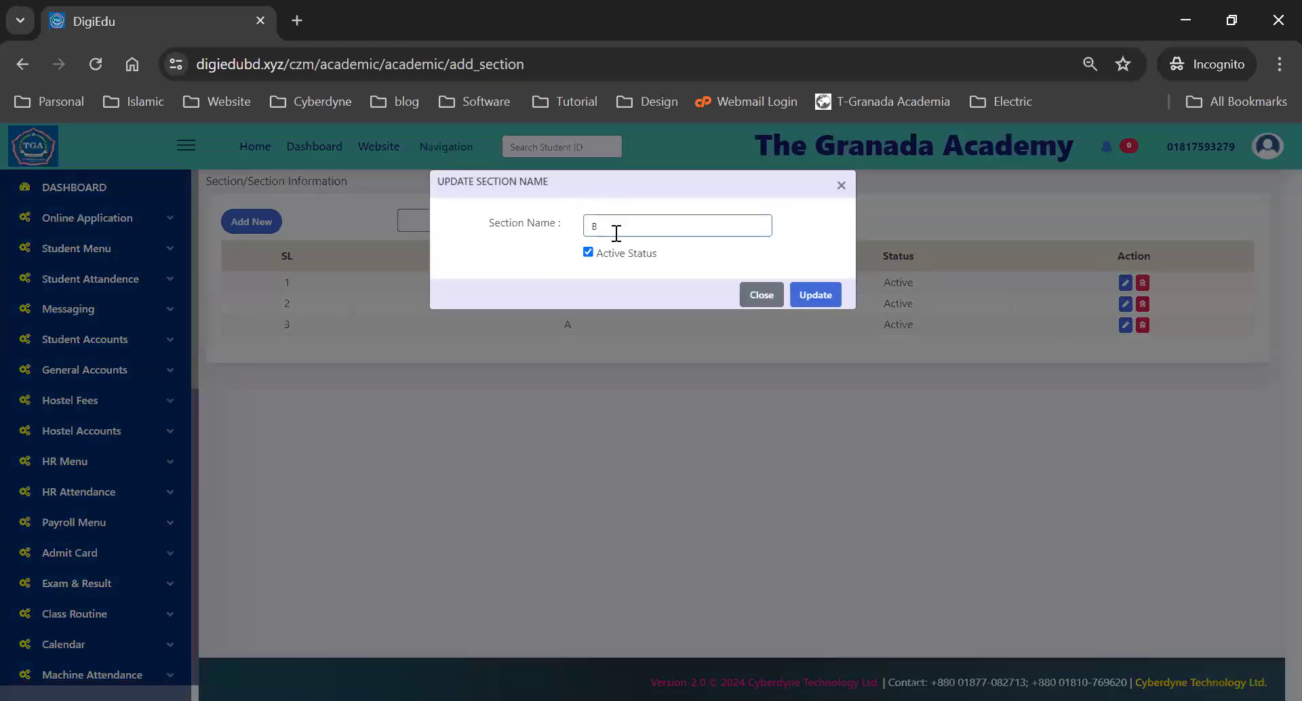
left_click(841, 188)
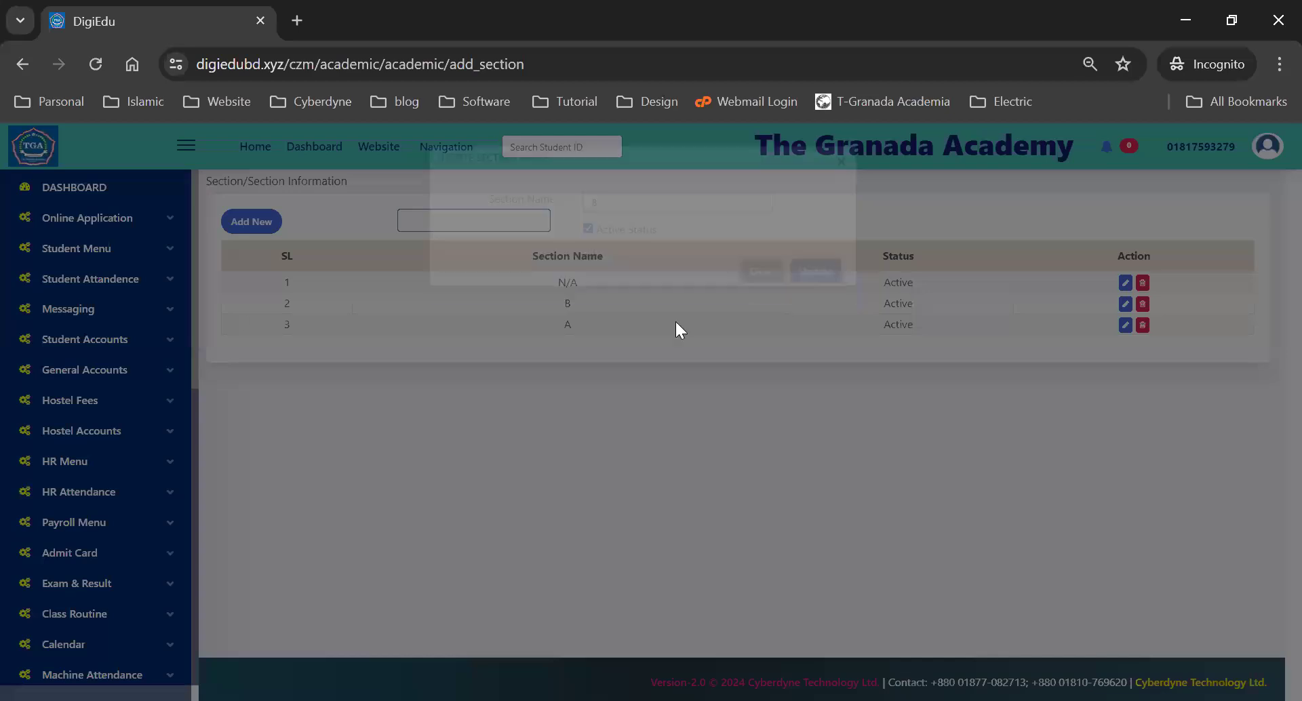
scroll(41, 430, "down", 6)
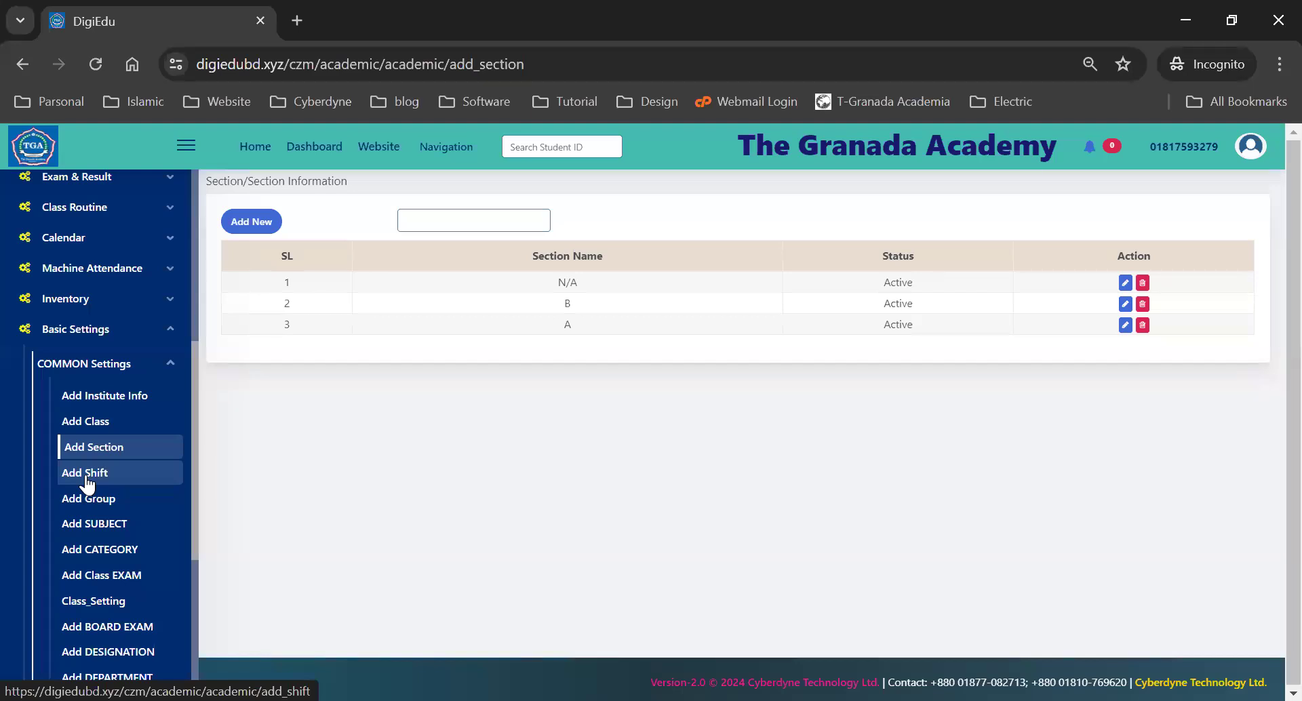
left_click(87, 485)
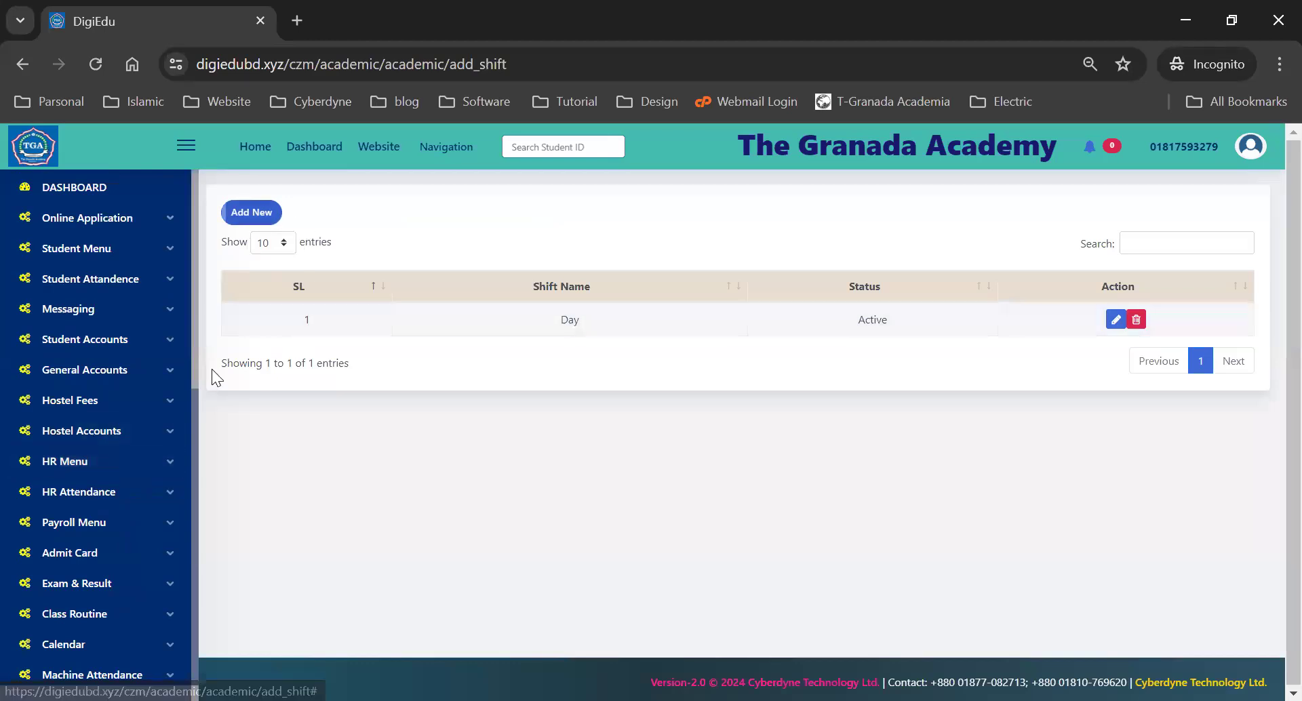
- Open the New Shift Entry Form and close it without saving
scroll(124, 468, "down", 3)
scroll(124, 468, "down", 3)
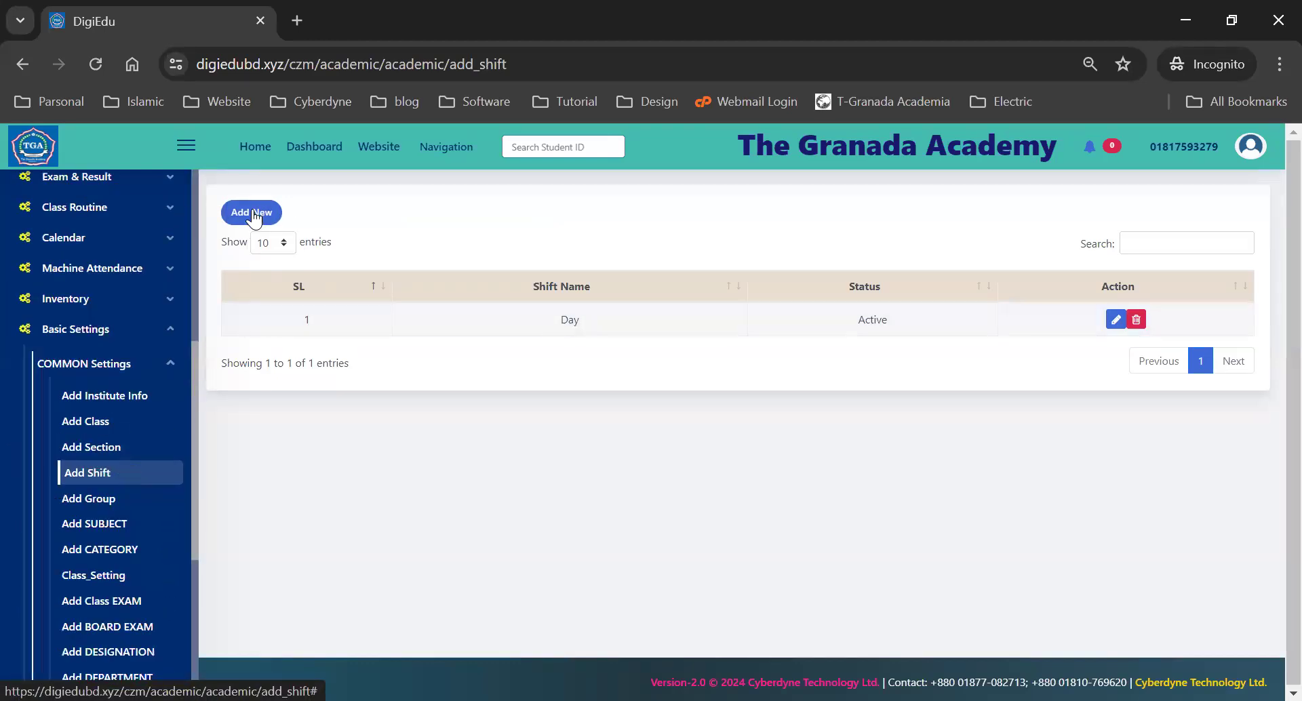
left_click(251, 212)
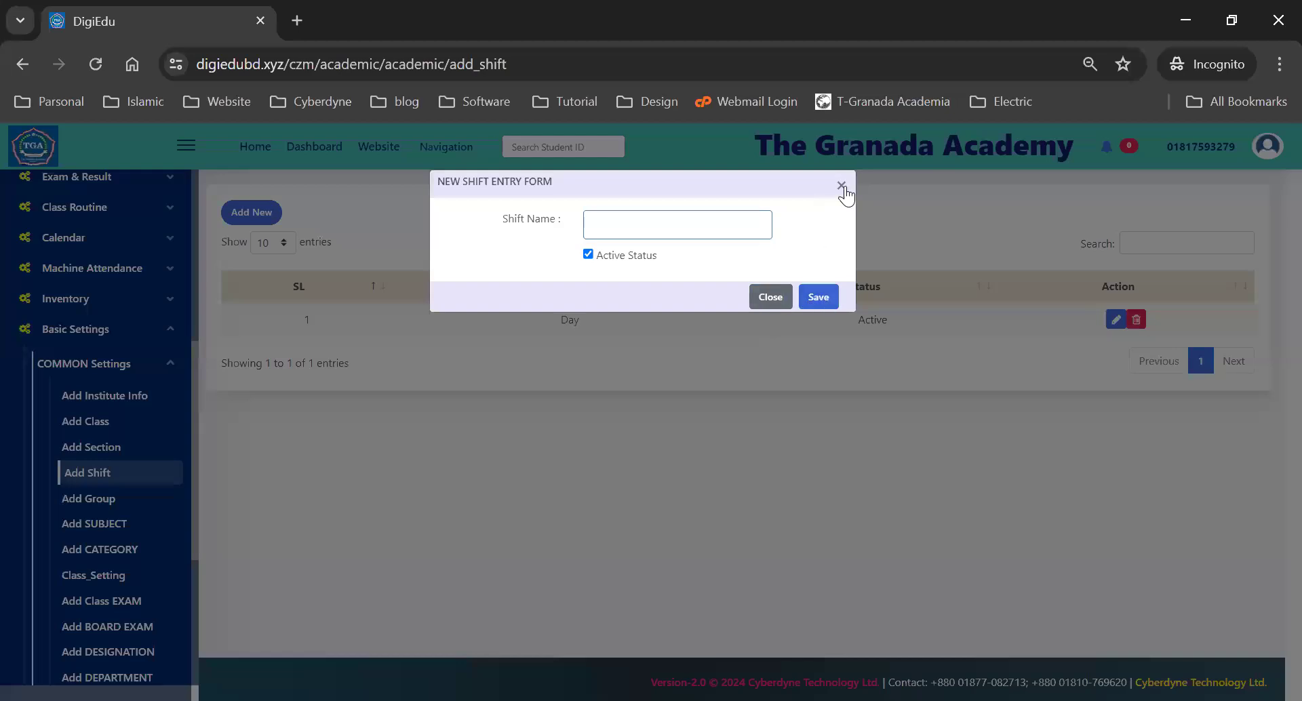
left_click(904, 316)
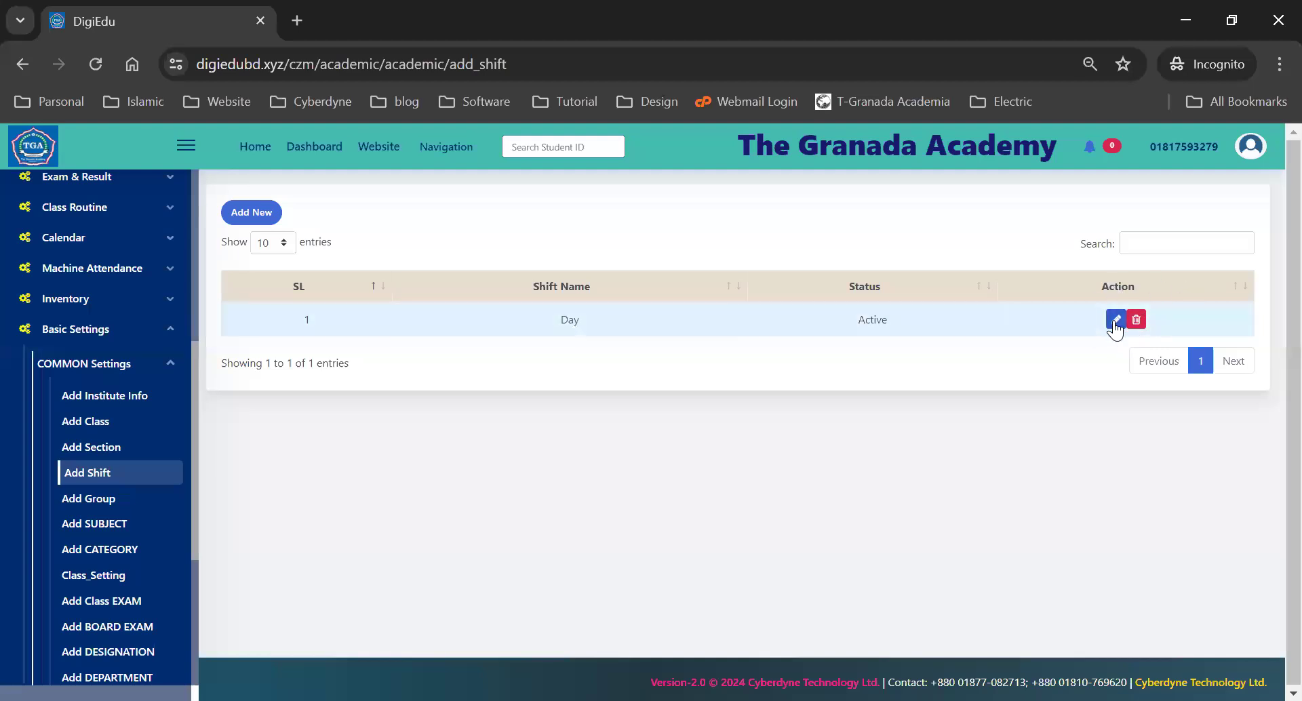
- Inspect the Day shift's edit form, close it unchanged, and go to the Group list
left_click(1116, 320)
left_click_drag(642, 222, 564, 230)
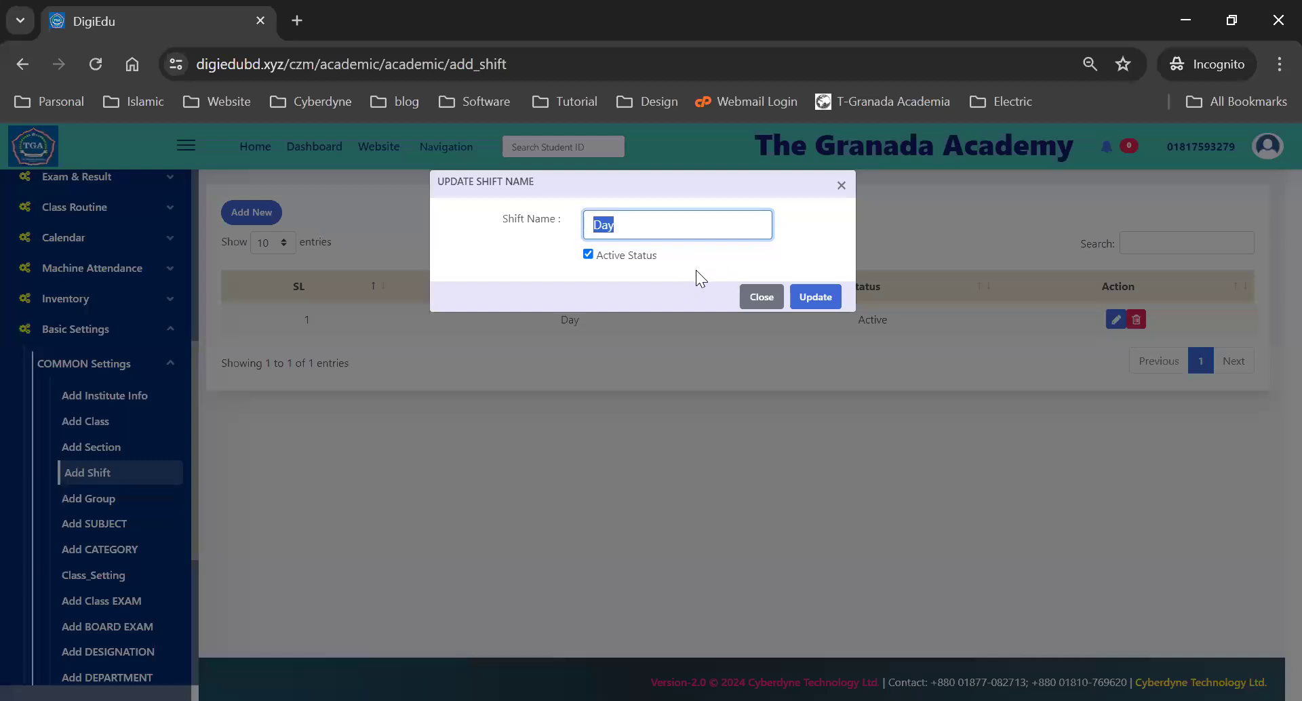
left_click(841, 185)
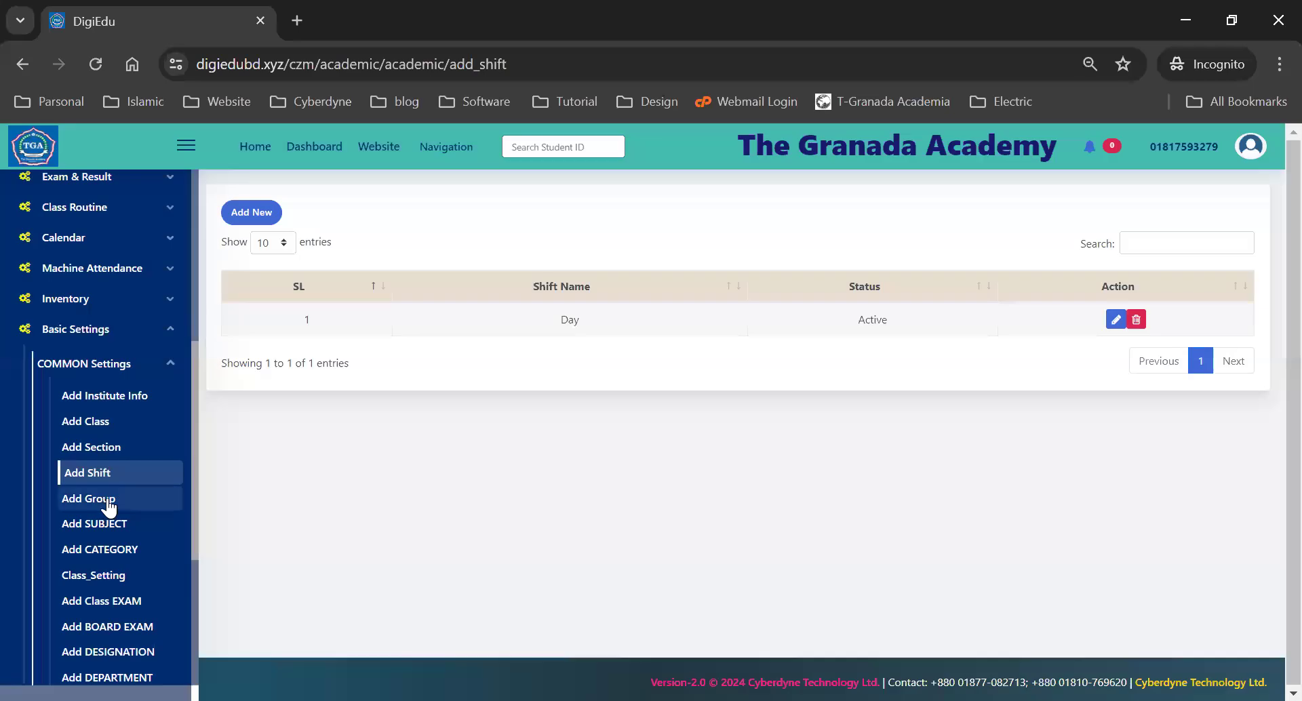
left_click(99, 507)
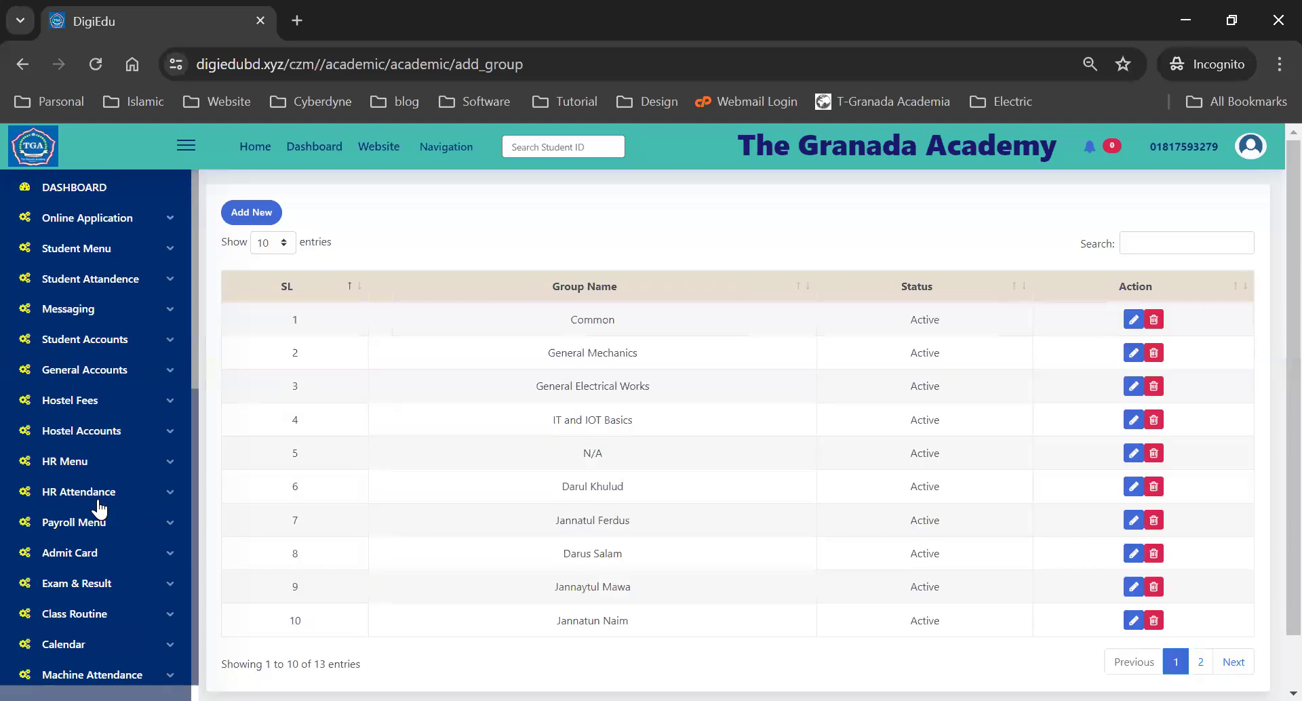
- Review the 13-group list, highlighting the Common and N/A entries
double_click(601, 319)
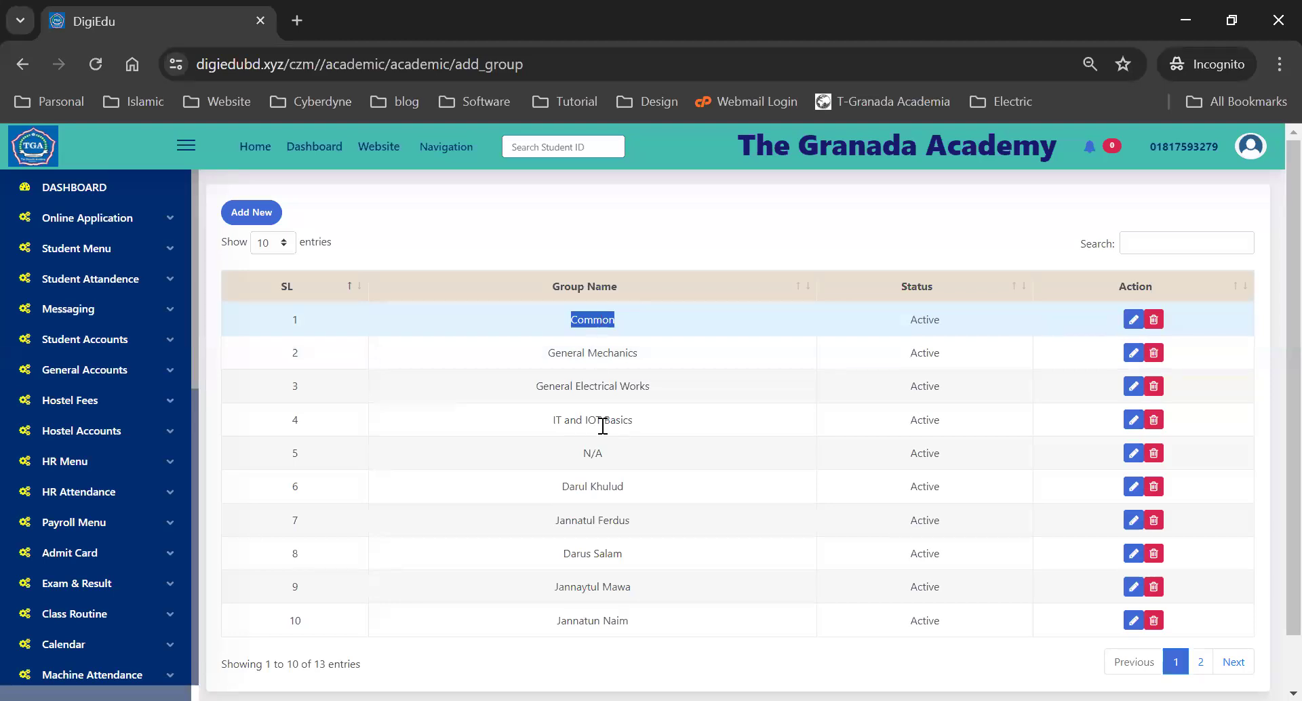
double_click(597, 454)
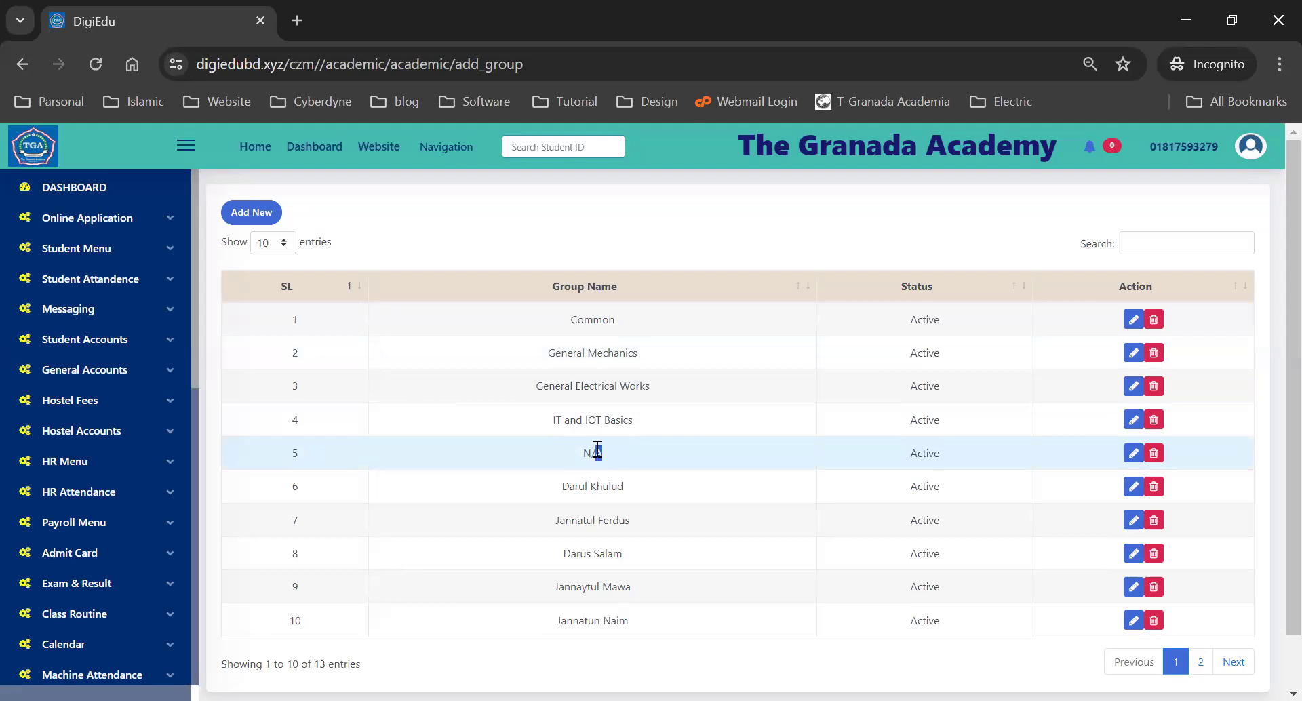
scroll(597, 453, "down", 1)
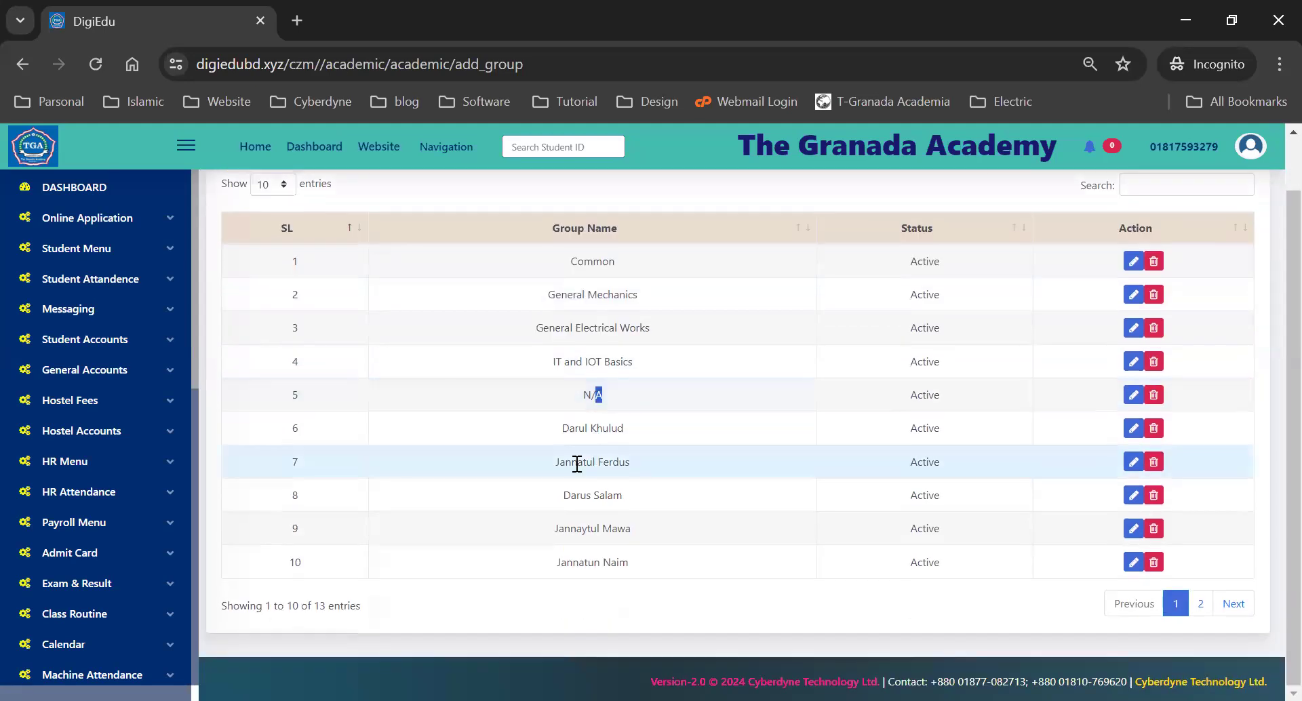
scroll(594, 380, "up", 1)
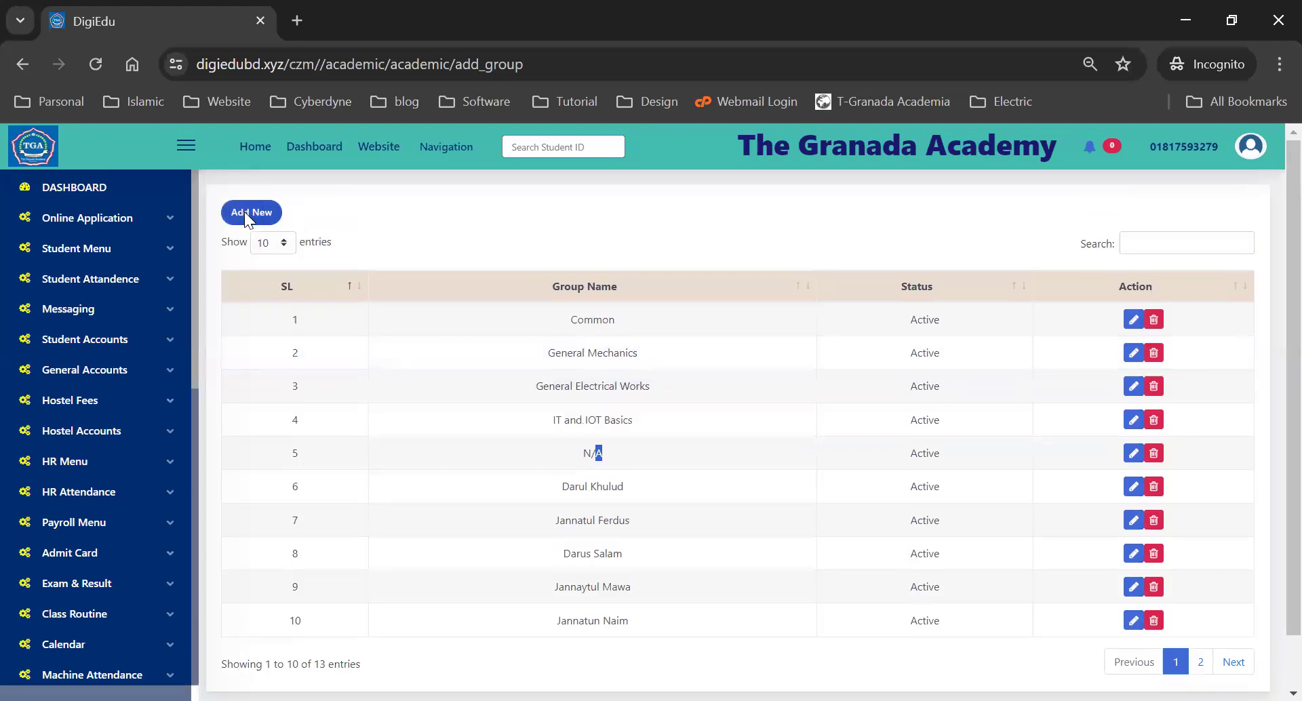
- Open and close the New Group Entry Form unsaved, then go to the subject list
left_click(244, 211)
left_click(604, 226)
left_click(864, 230)
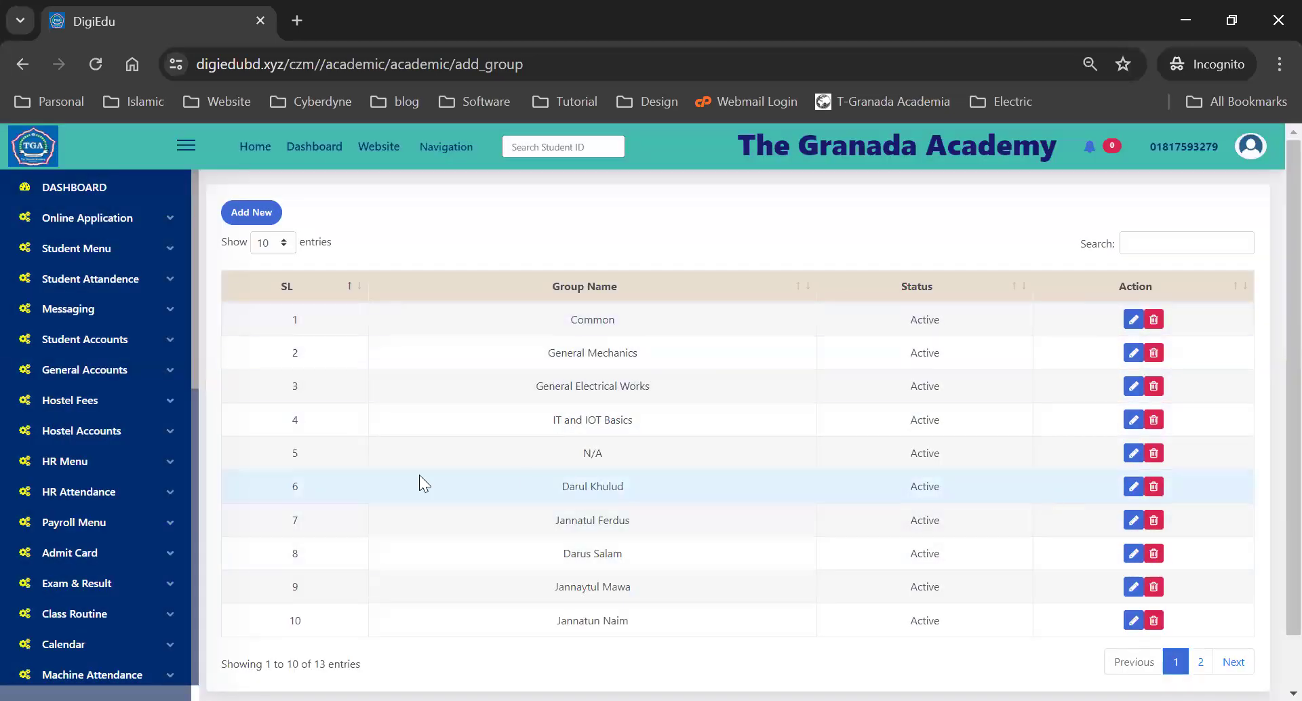
scroll(420, 482, "down", 1)
scroll(139, 454, "down", 6)
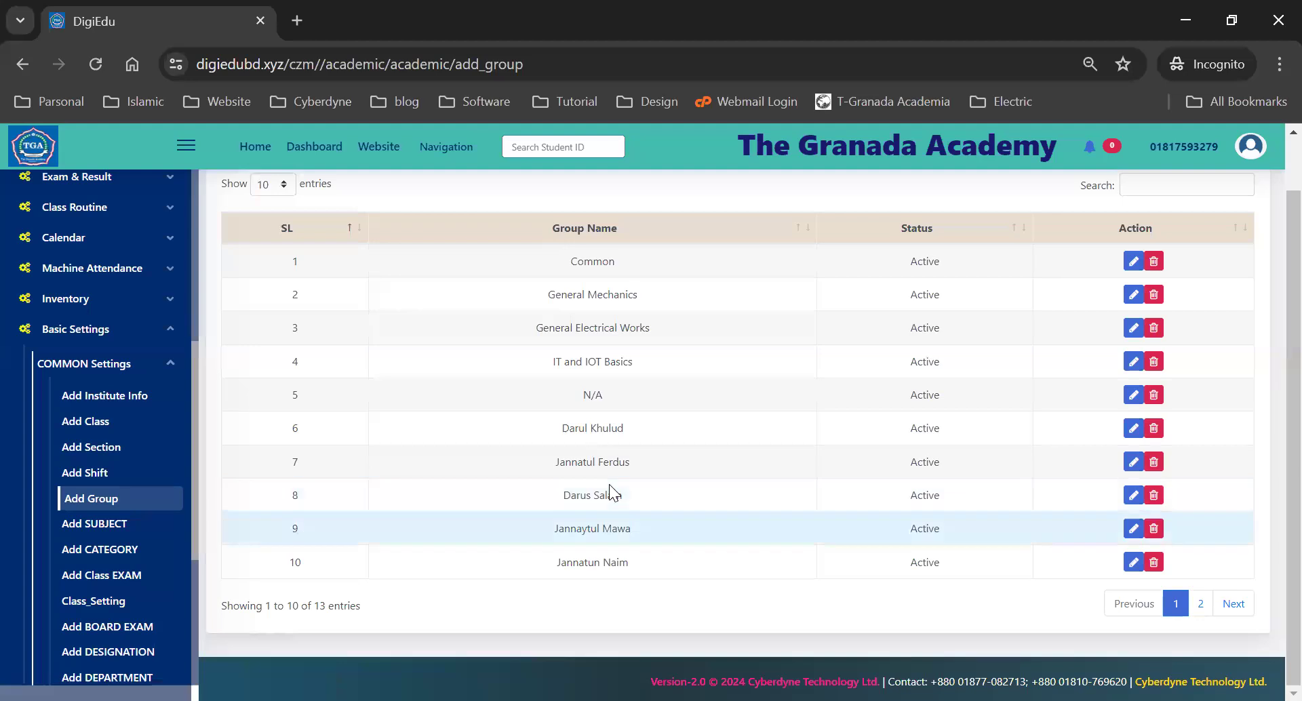
left_click(90, 526)
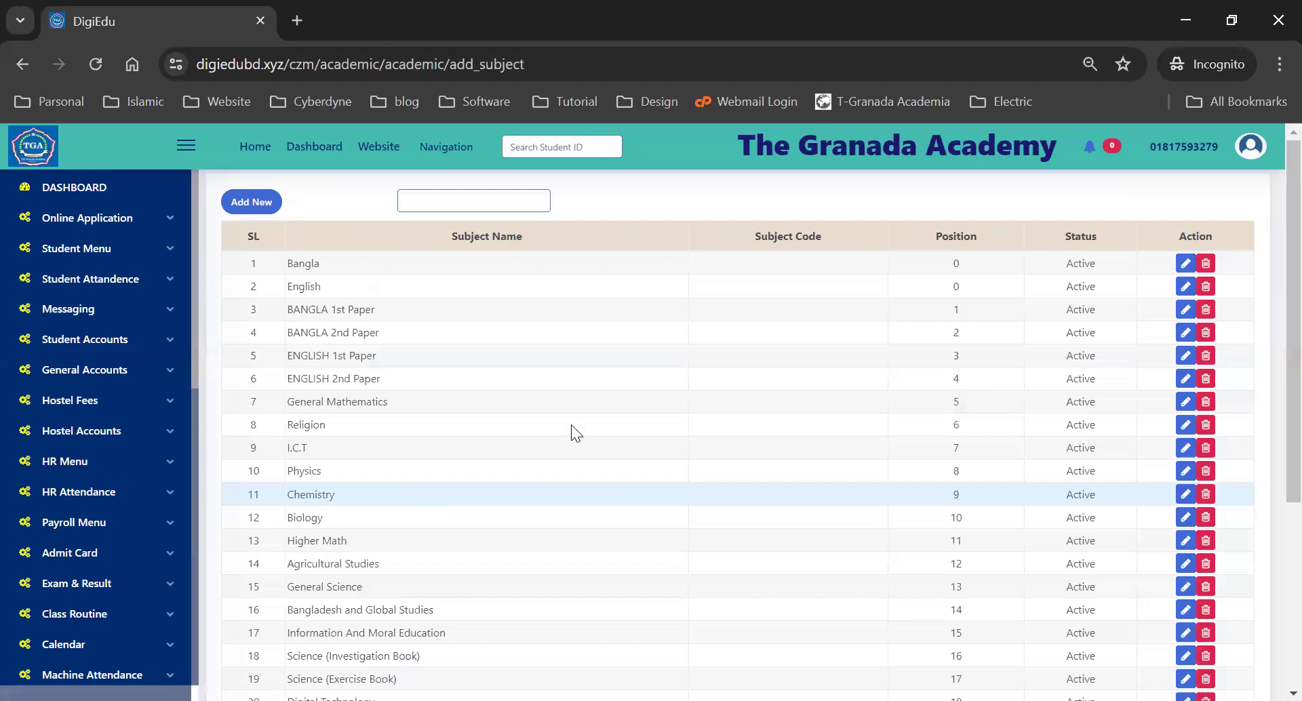
- Review the subject positions, noting Bangla's current value and the last position, 28
scroll(571, 425, "down", 5)
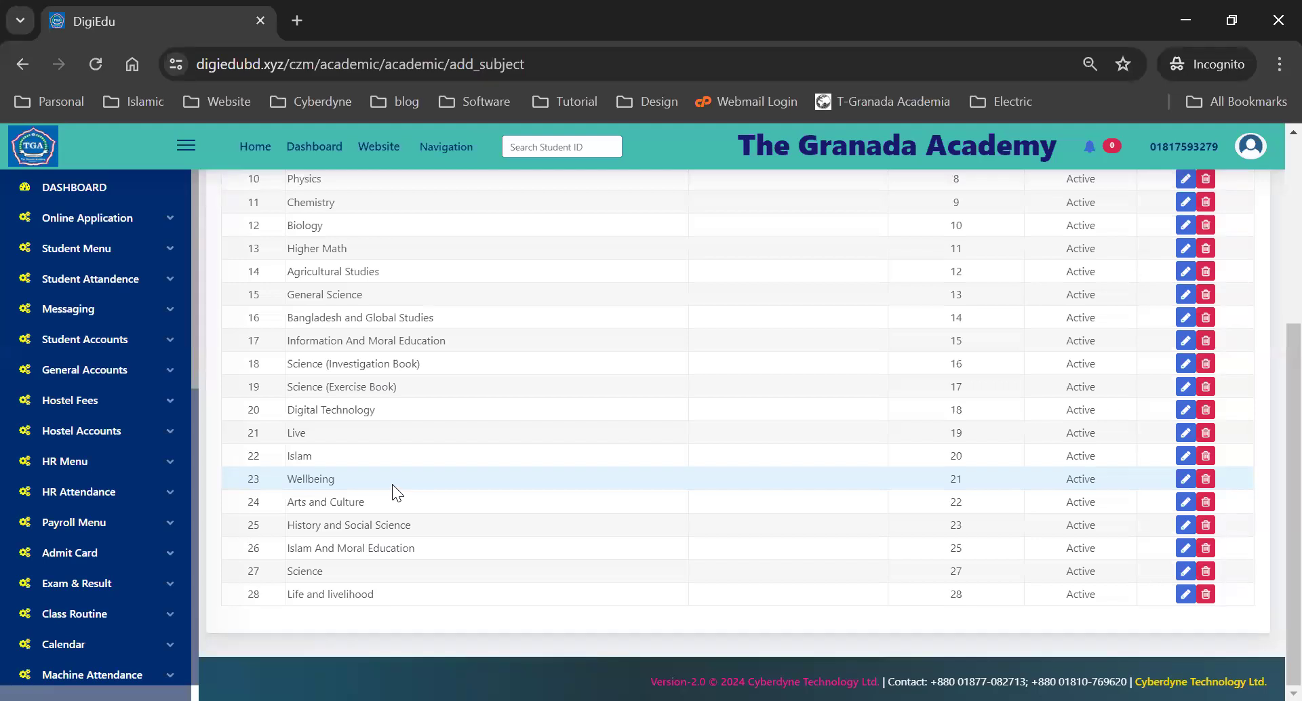
scroll(392, 484, "up", 1)
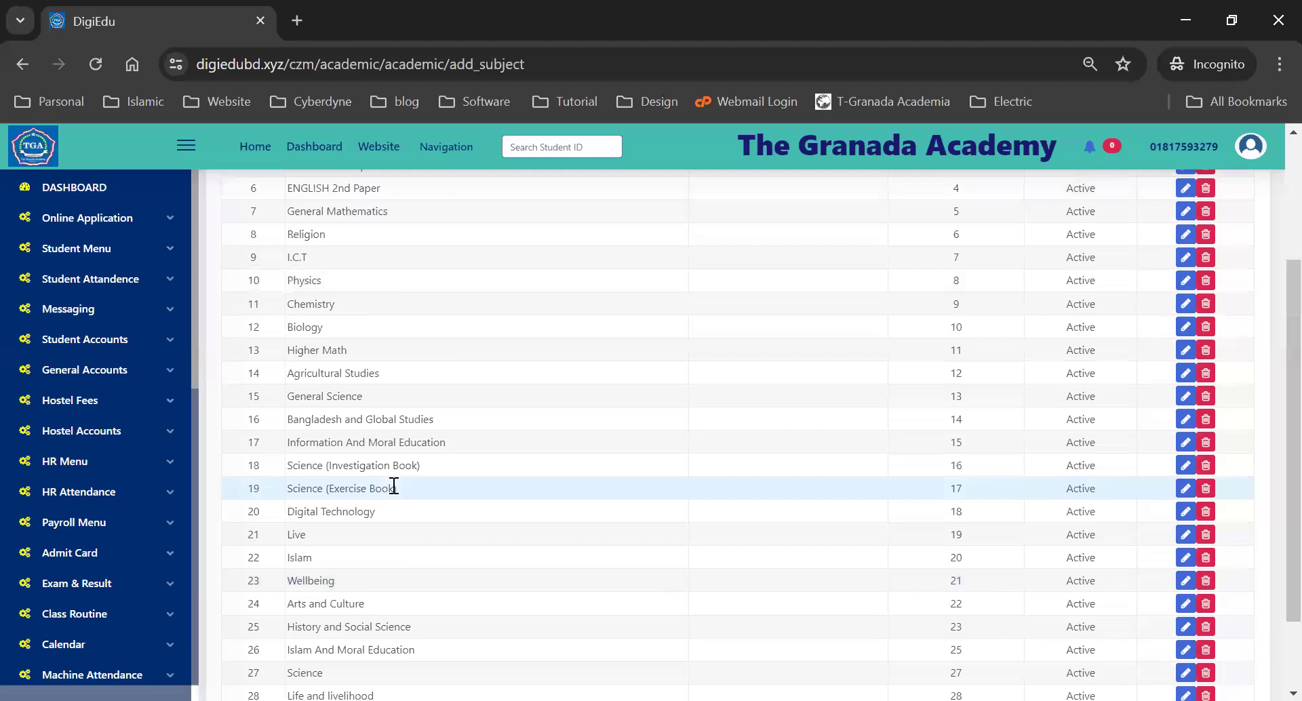
scroll(392, 469, "up", 2)
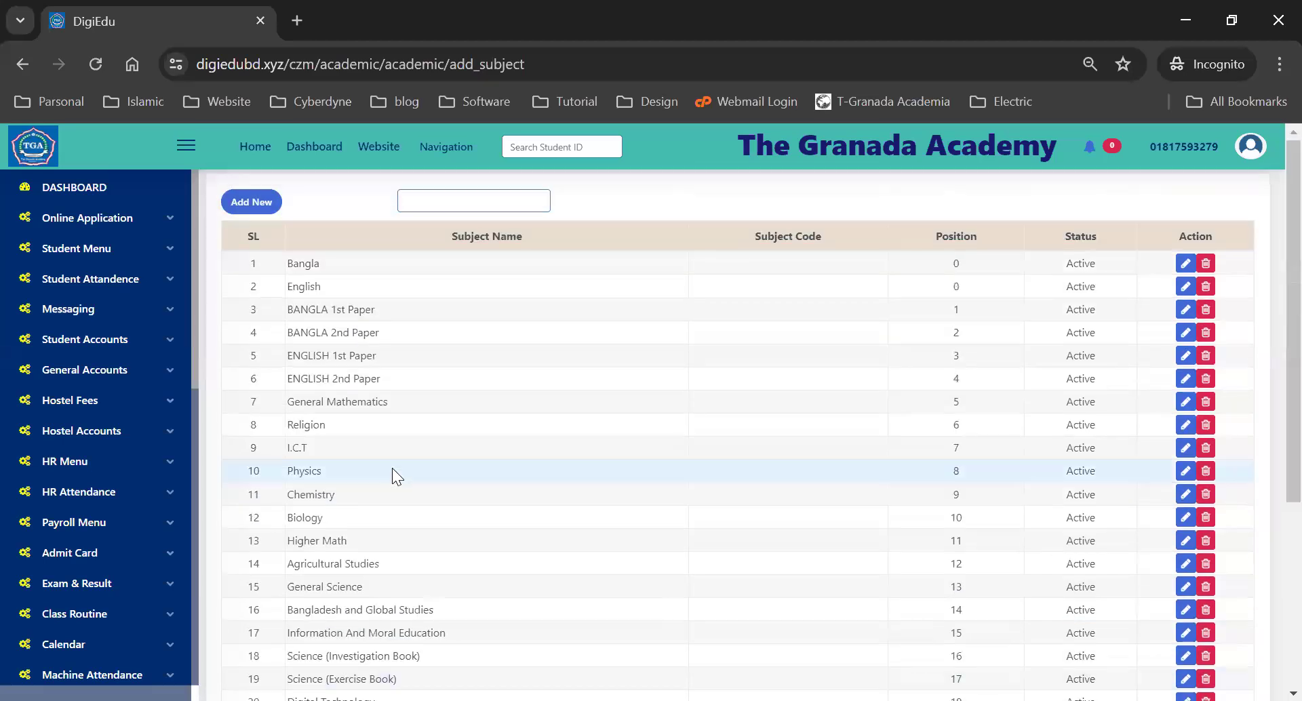
left_click(248, 203)
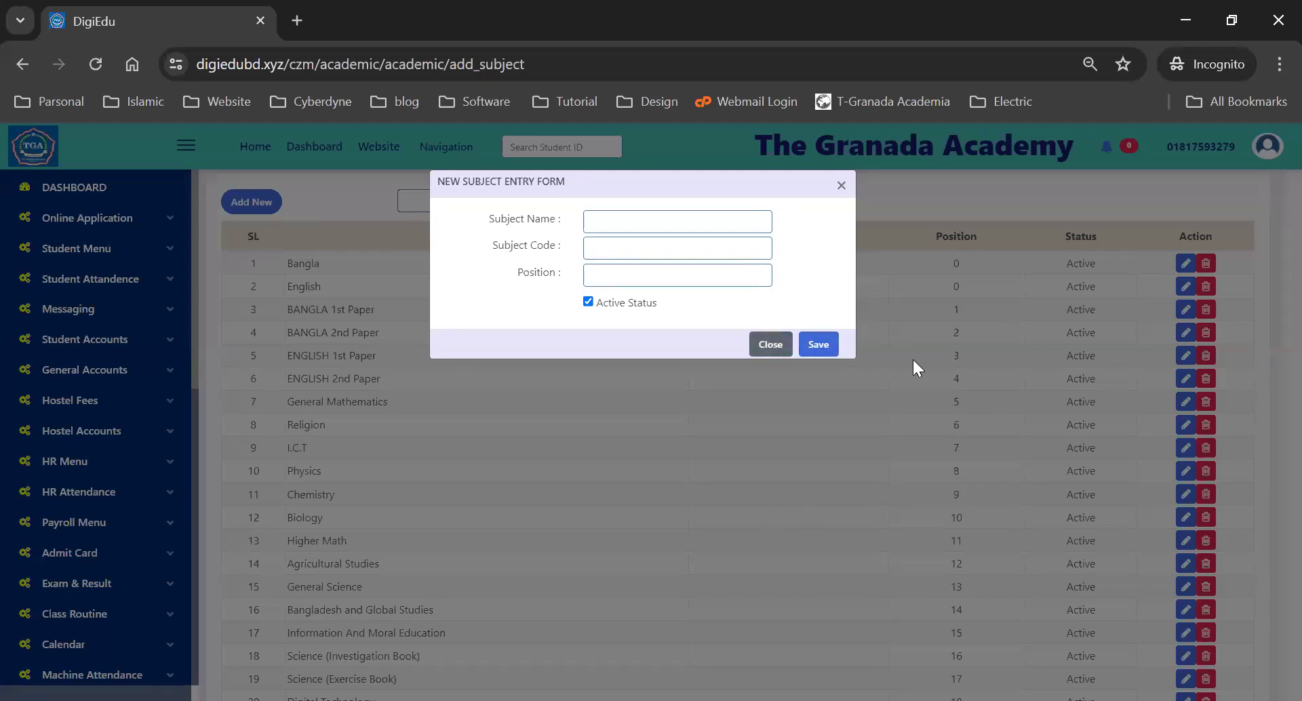
left_click(758, 347)
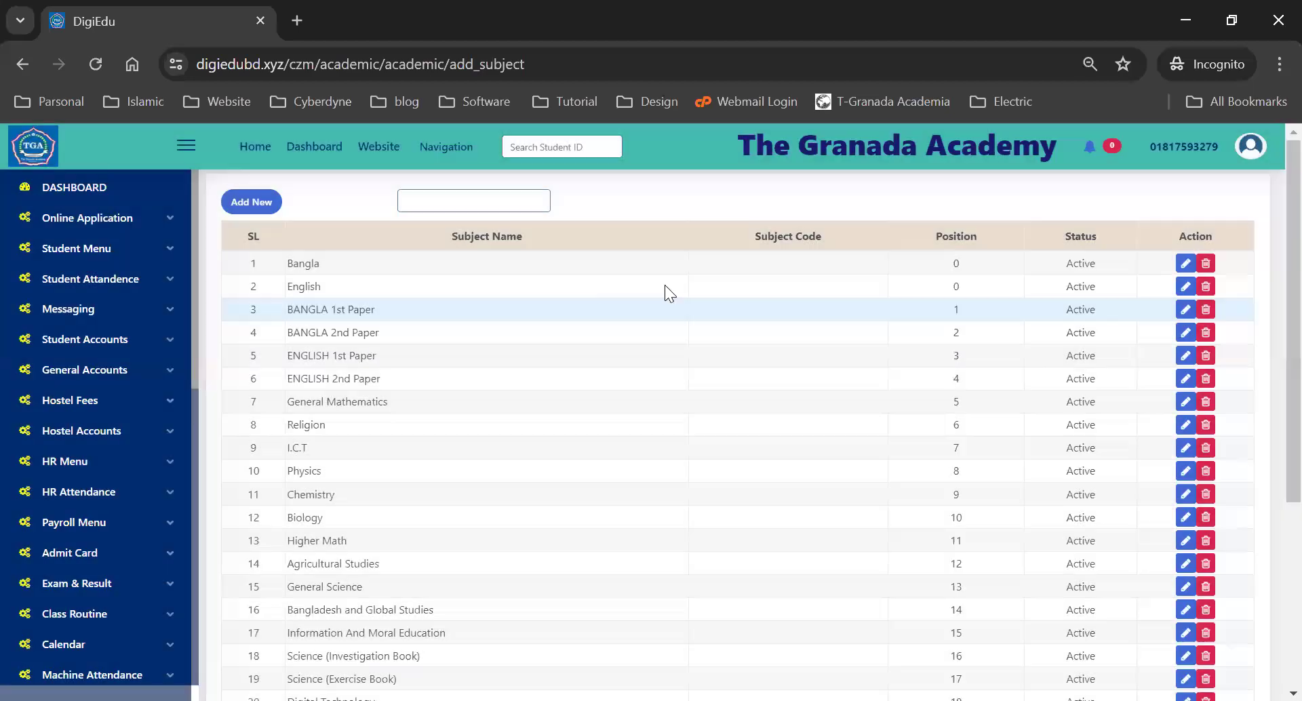
left_click_drag(963, 265, 940, 262)
scroll(963, 366, "down", 4)
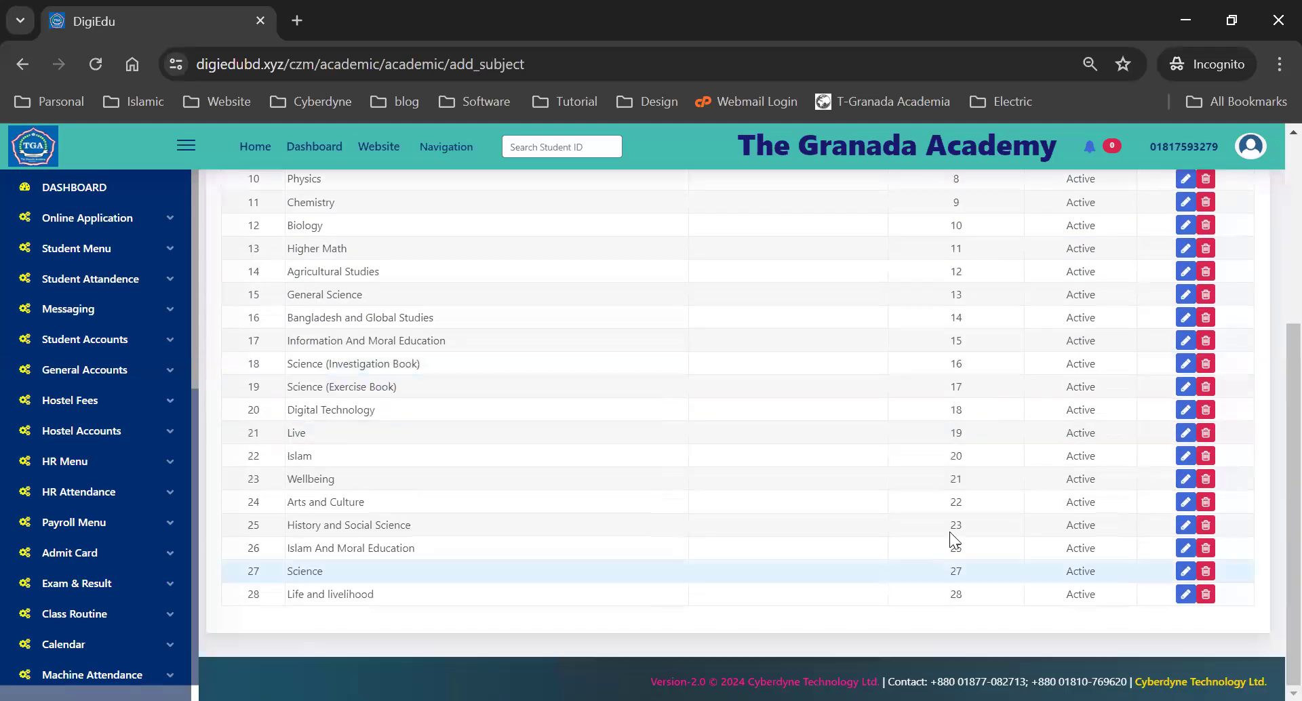
double_click(956, 594)
scroll(1014, 487, "up", 5)
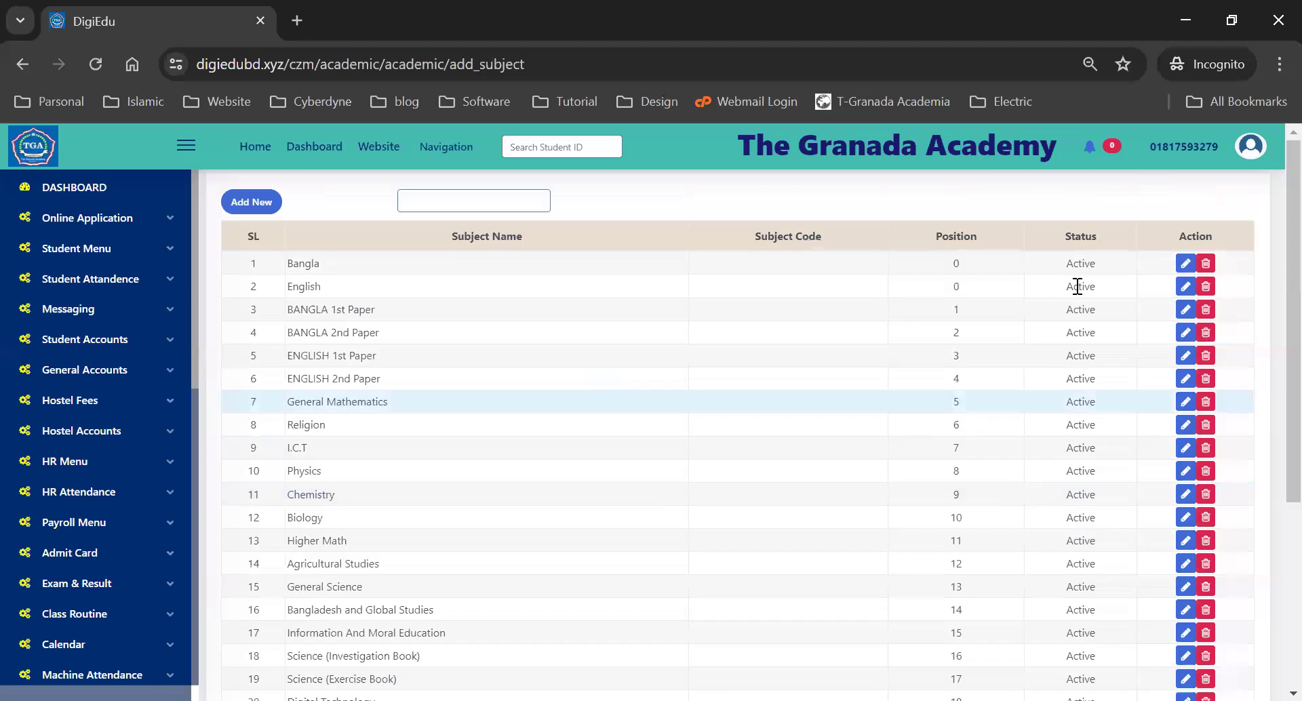
- Change Bangla's subject position to 29 and update it
left_click(1186, 263)
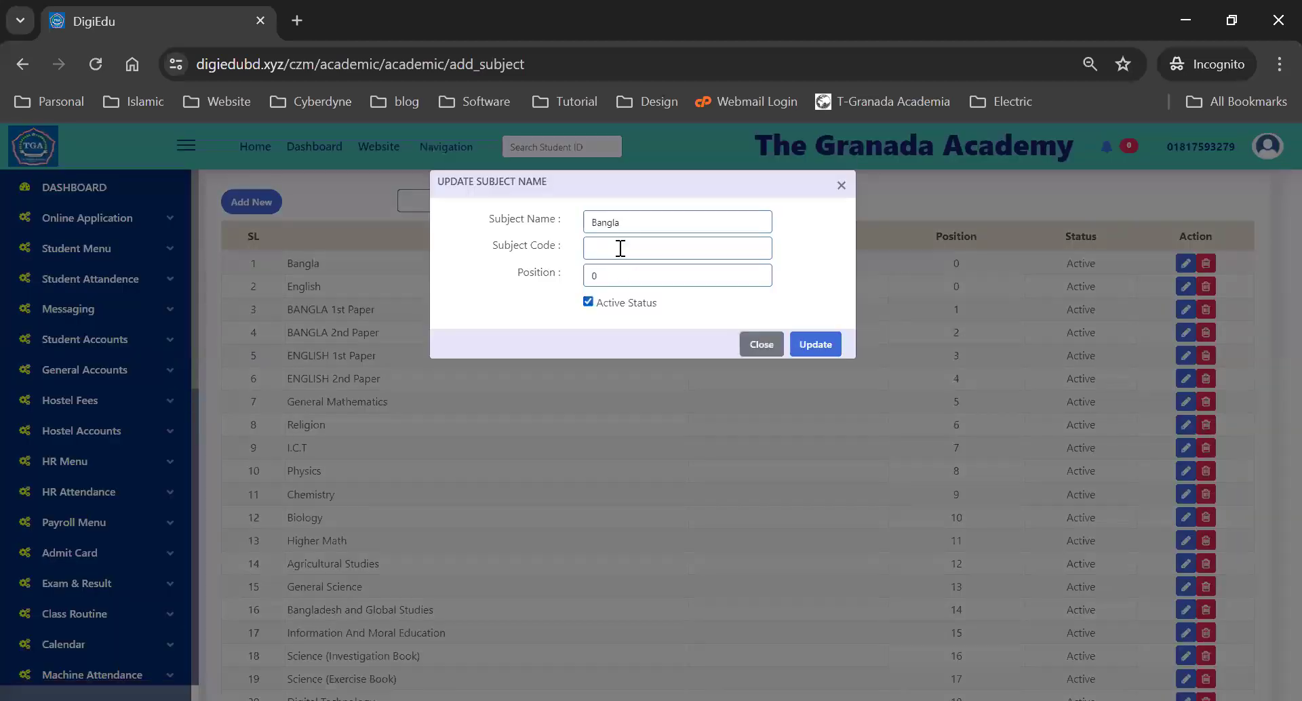
double_click(594, 276)
type("29")
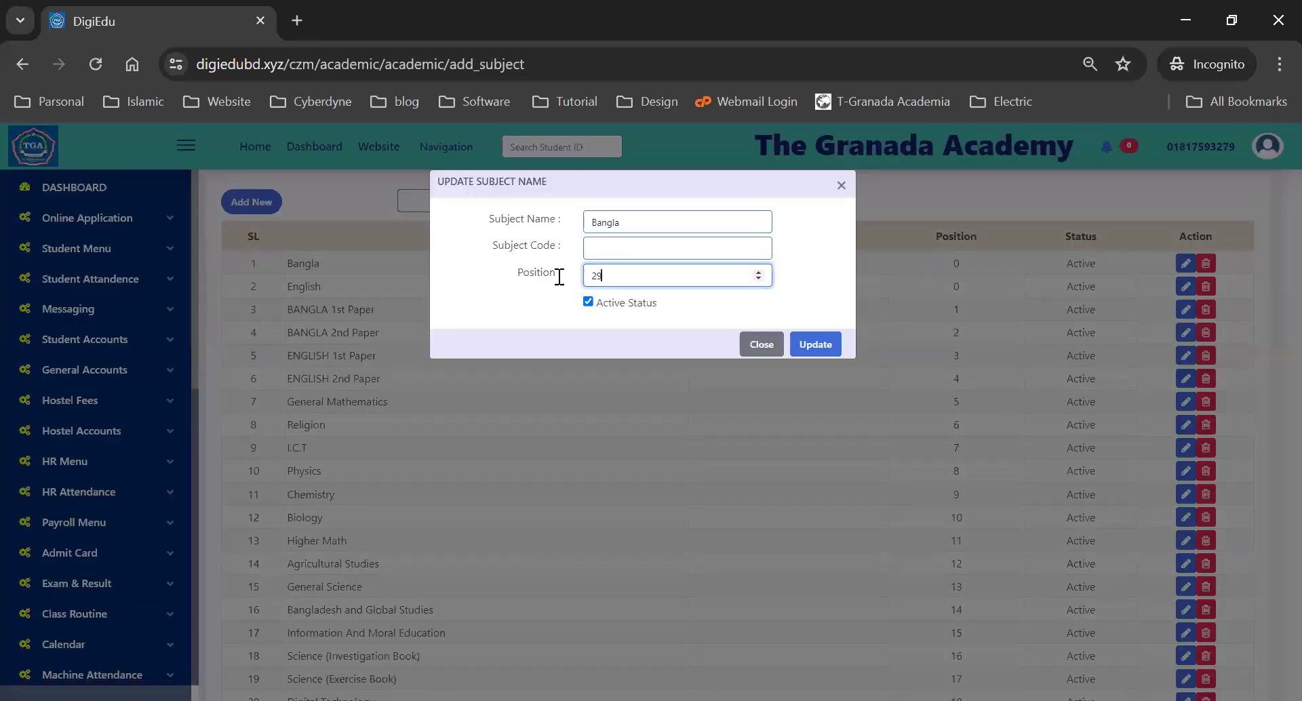
left_click(813, 352)
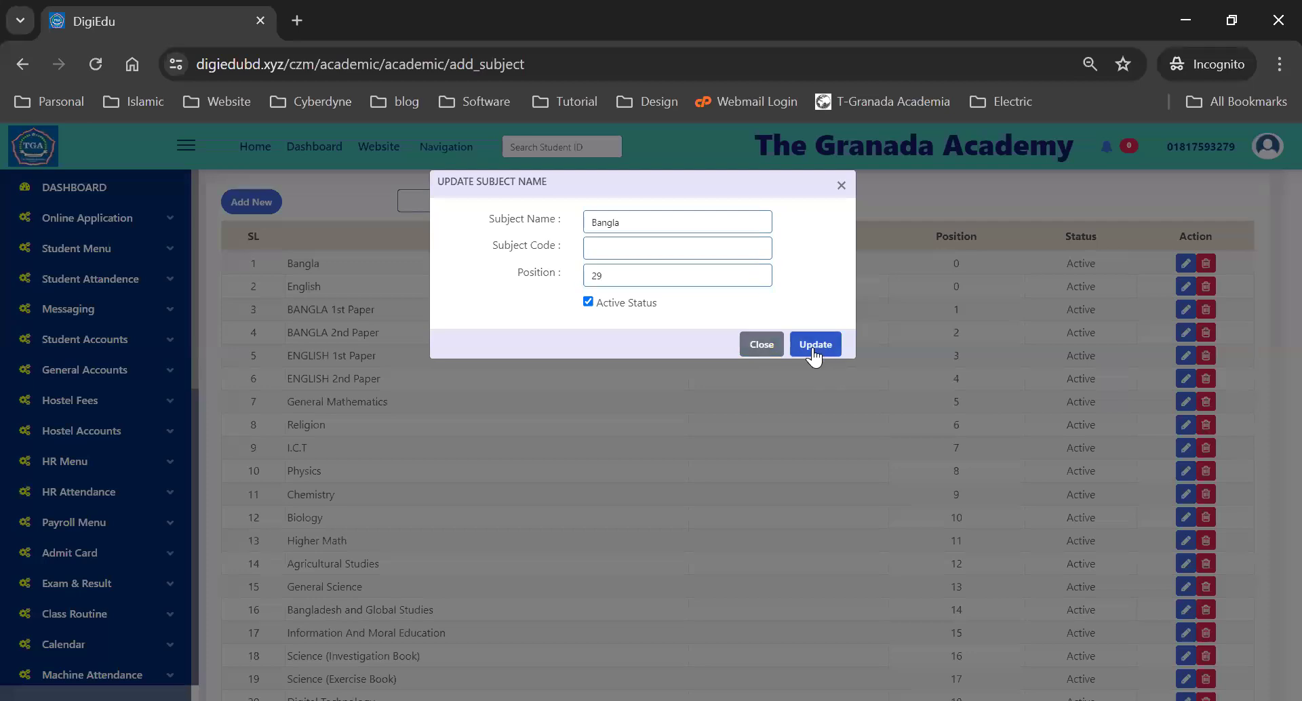
- Change English's subject position to 30, update it, and check the reordered list
scroll(845, 531, "down", 2)
scroll(864, 549, "down", 2)
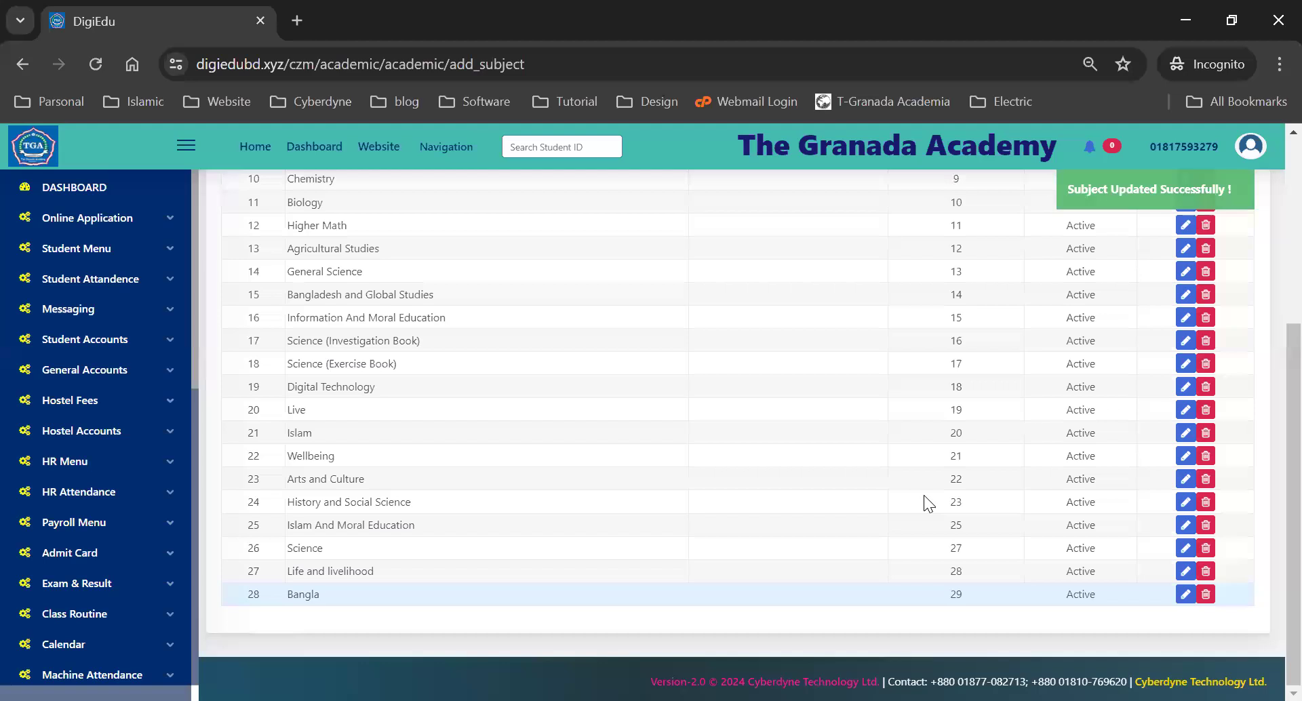
scroll(924, 500, "up", 4)
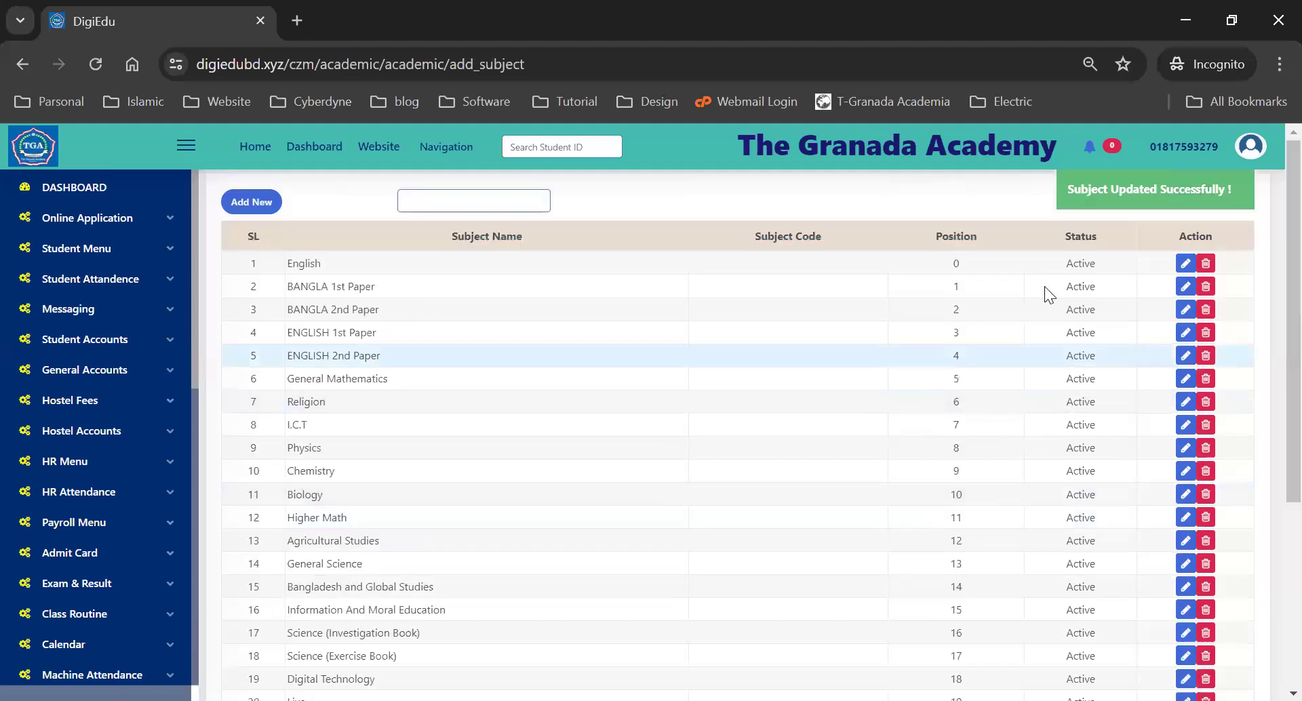
left_click(1185, 264)
double_click(612, 275)
type("3")
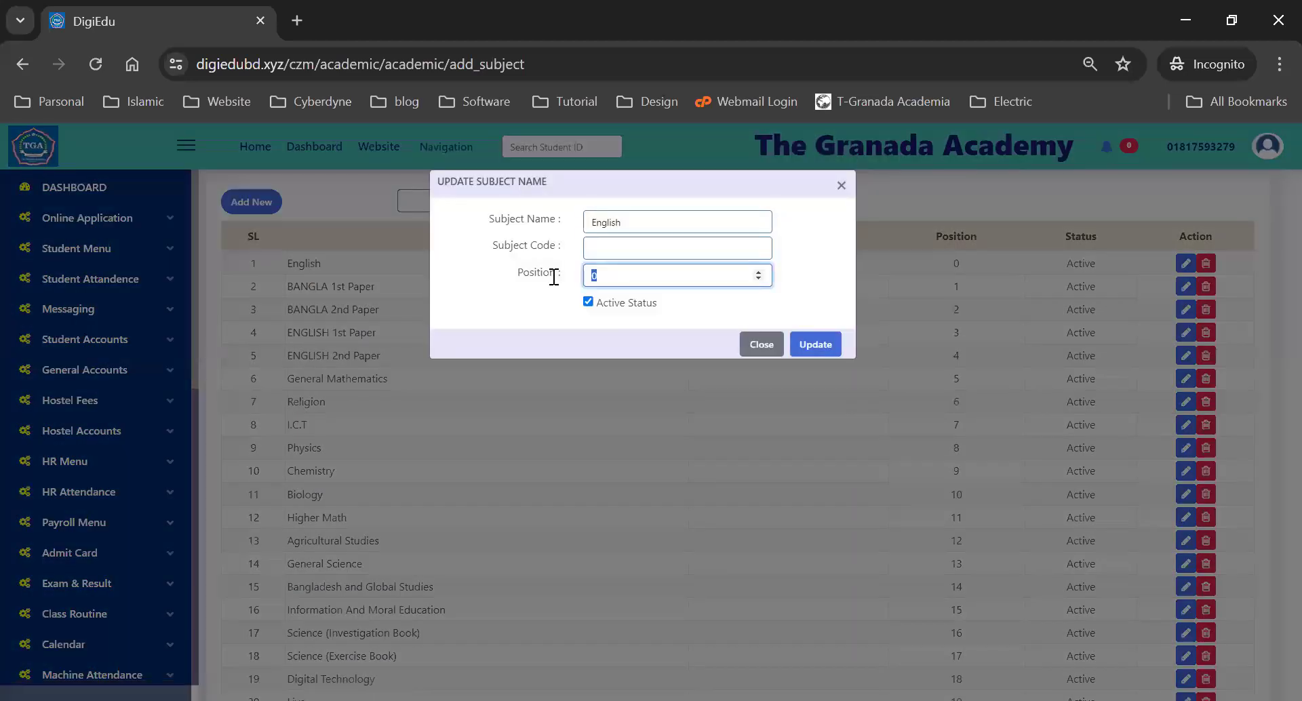
type("0")
left_click(811, 347)
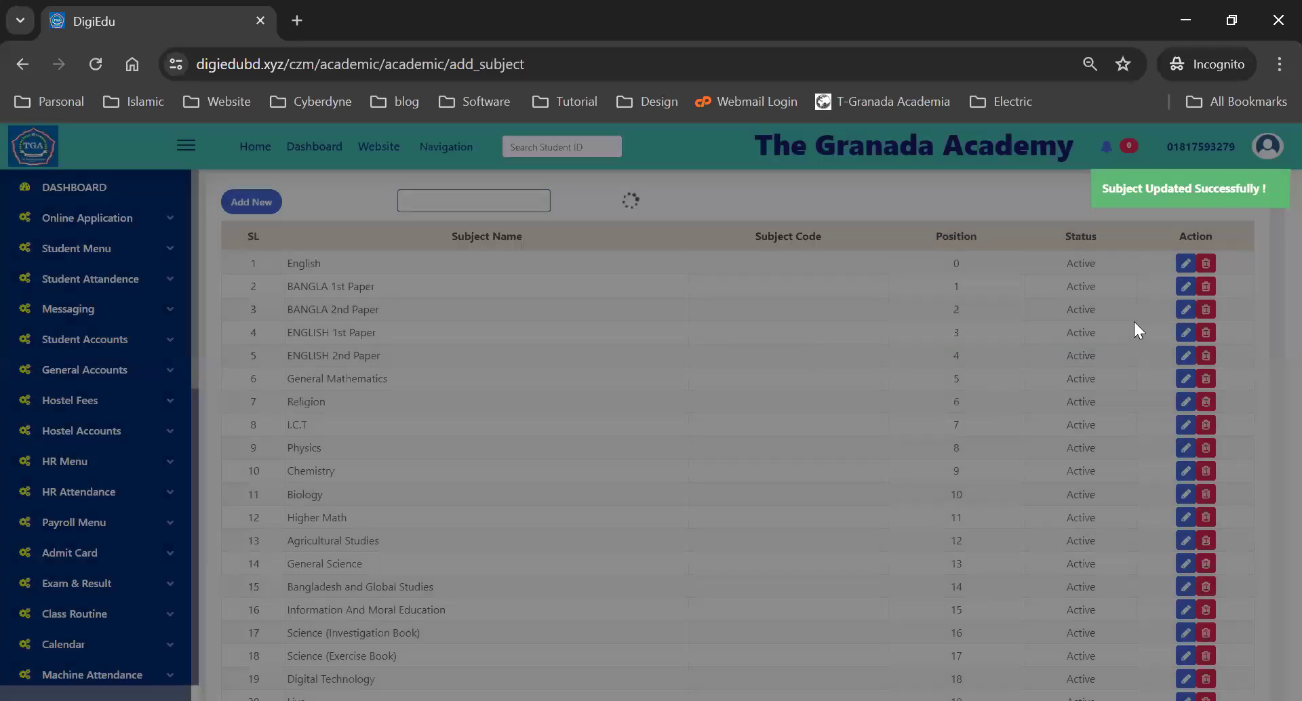
scroll(578, 401, "down", 5)
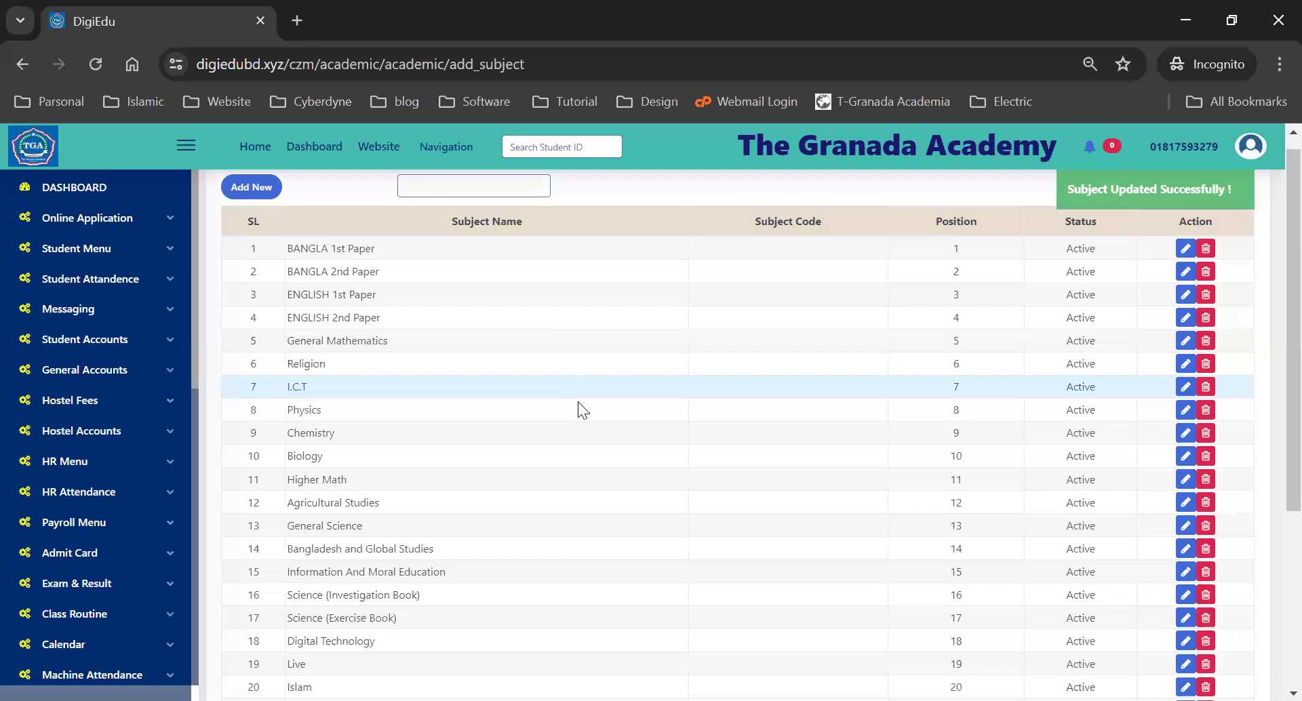
scroll(577, 409, "up", 5)
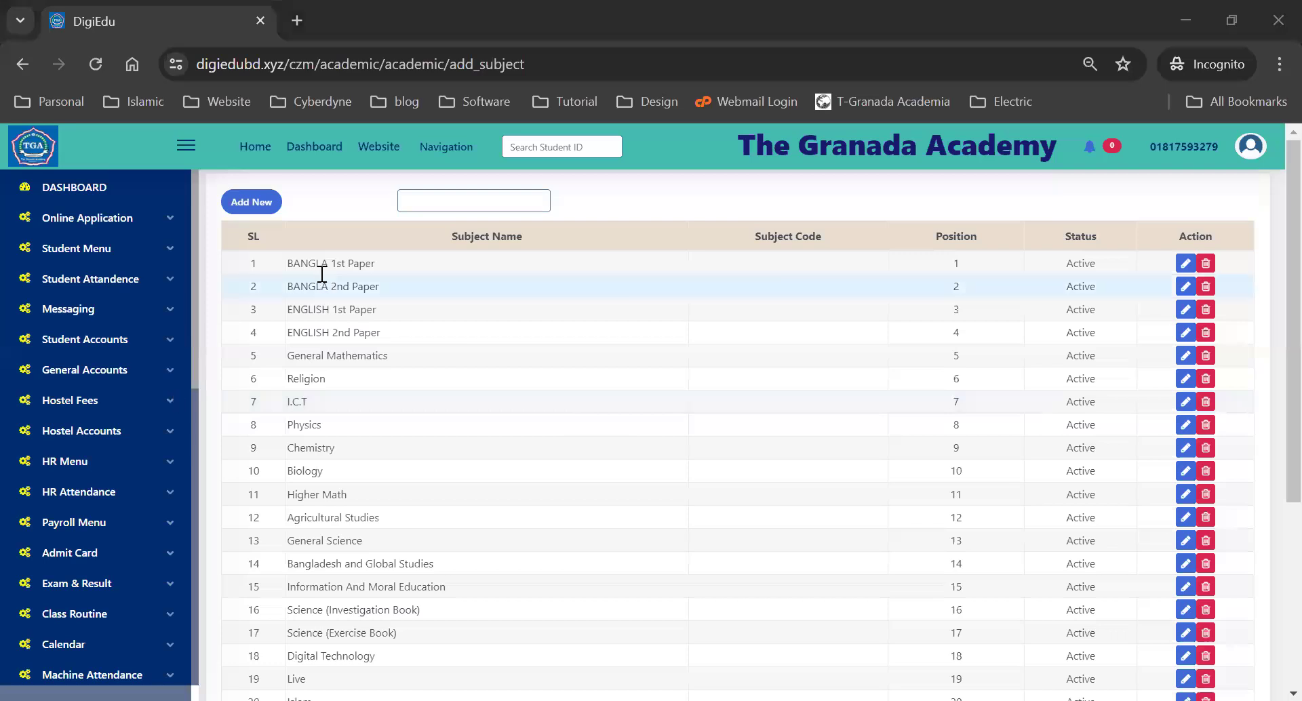
scroll(430, 491, "down", 4)
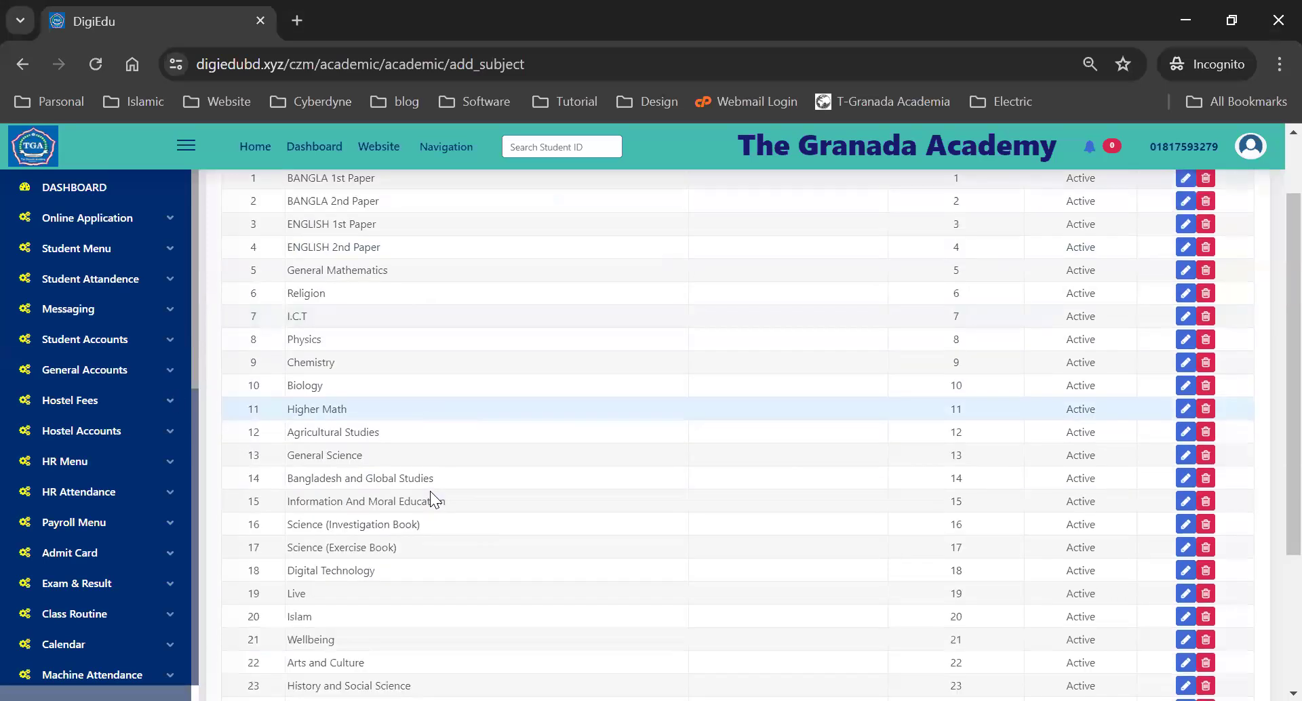
scroll(430, 491, "up", 4)
scroll(69, 452, "down", 7)
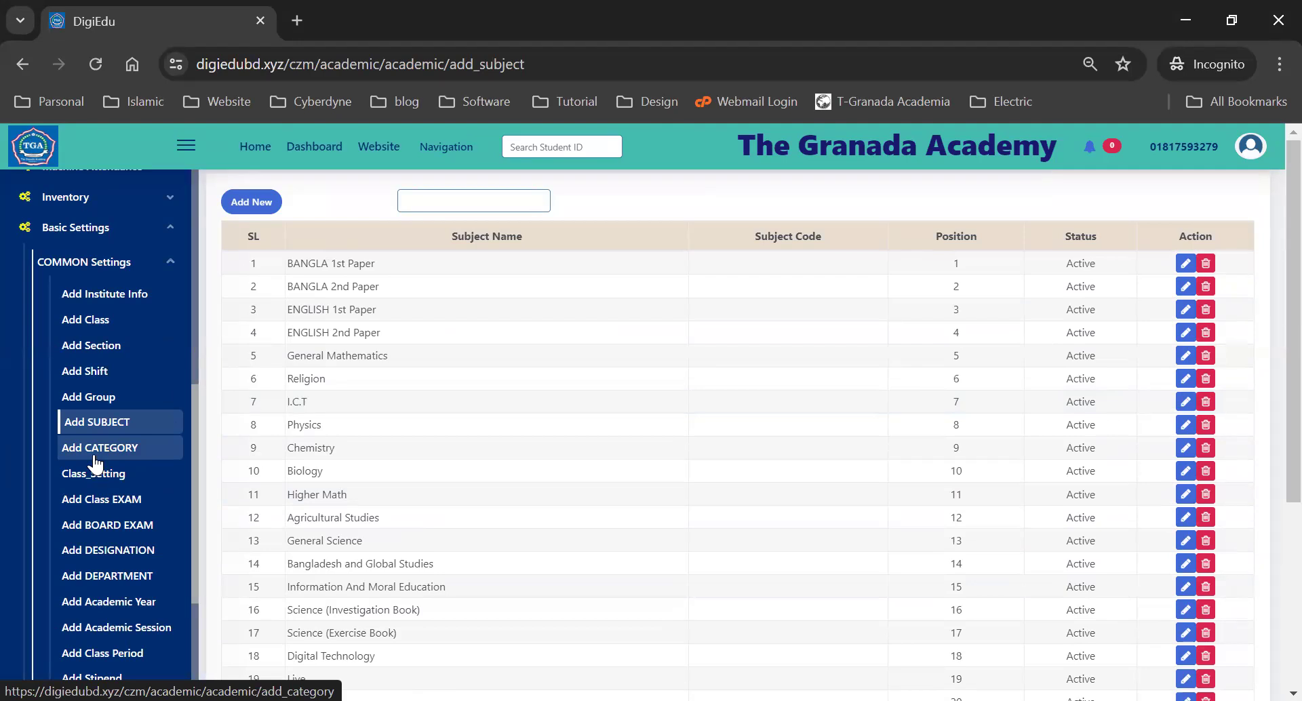
- Open the Category list and point out the Vocational and General categories
left_click(96, 465)
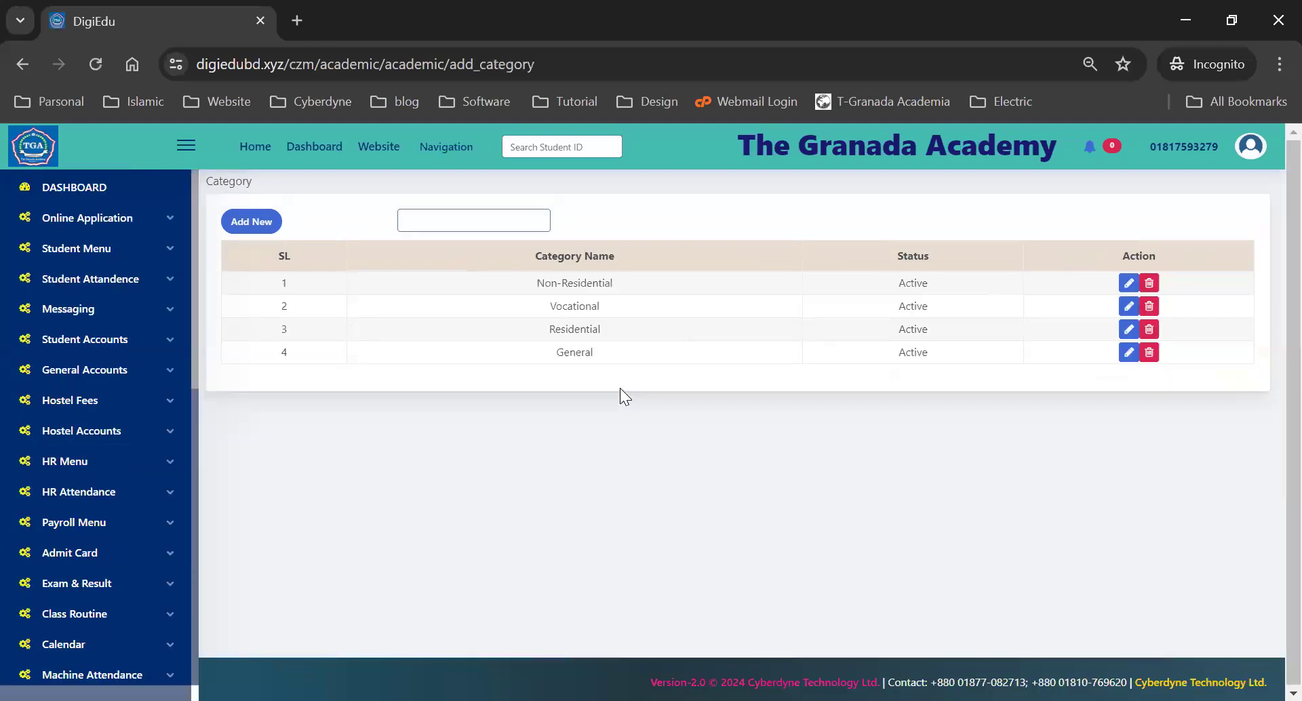
double_click(577, 306)
double_click(575, 352)
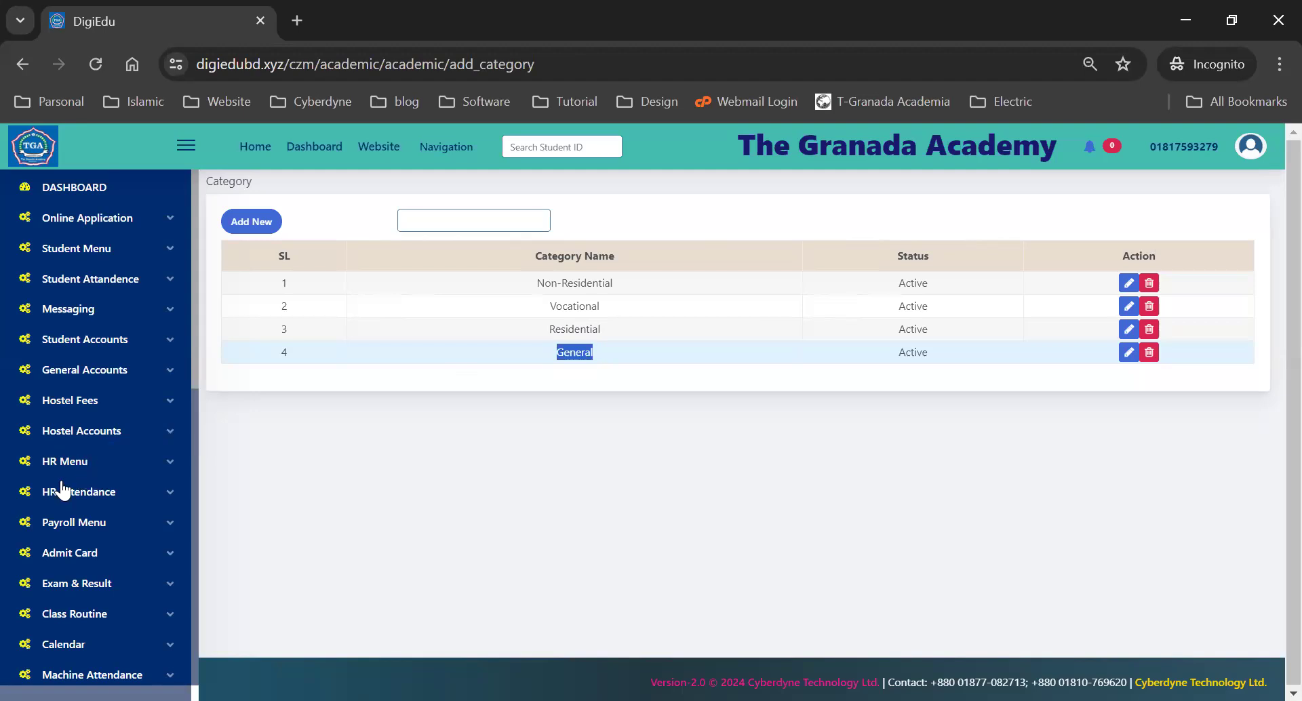
scroll(81, 468, "down", 10)
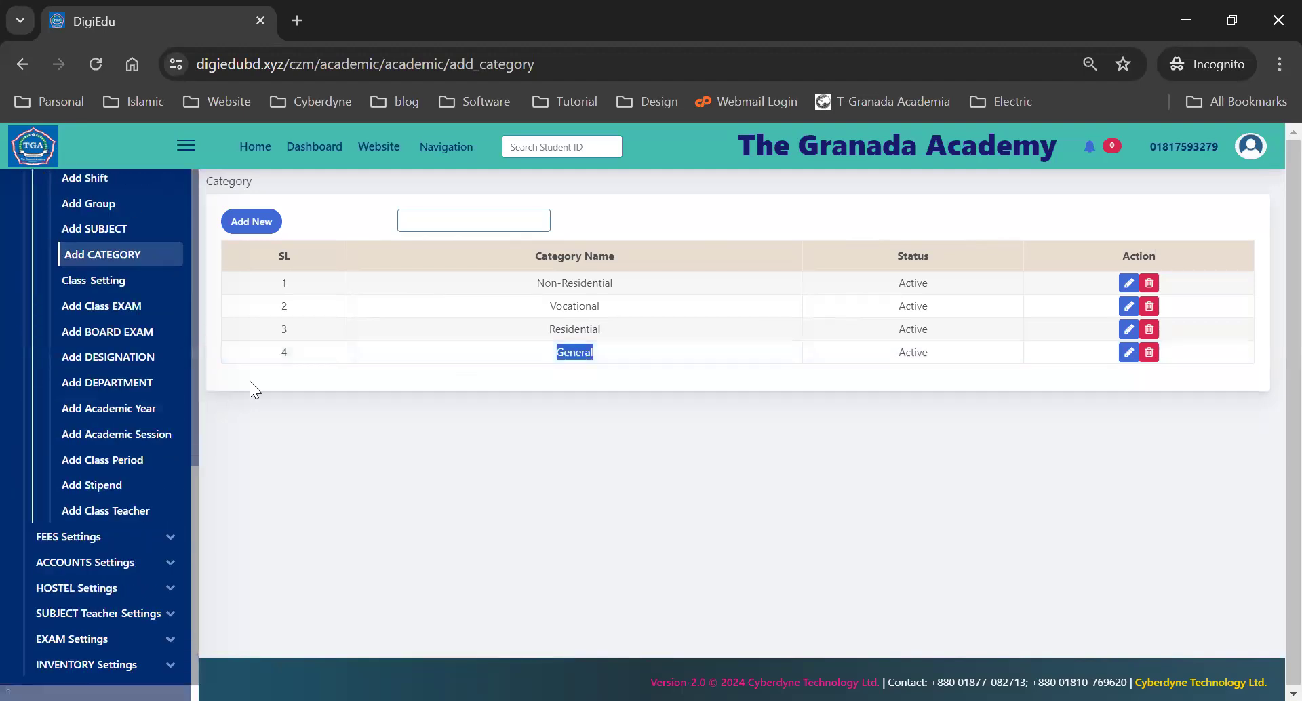
- Open the Add New category form and close it without adding anything
left_click(239, 223)
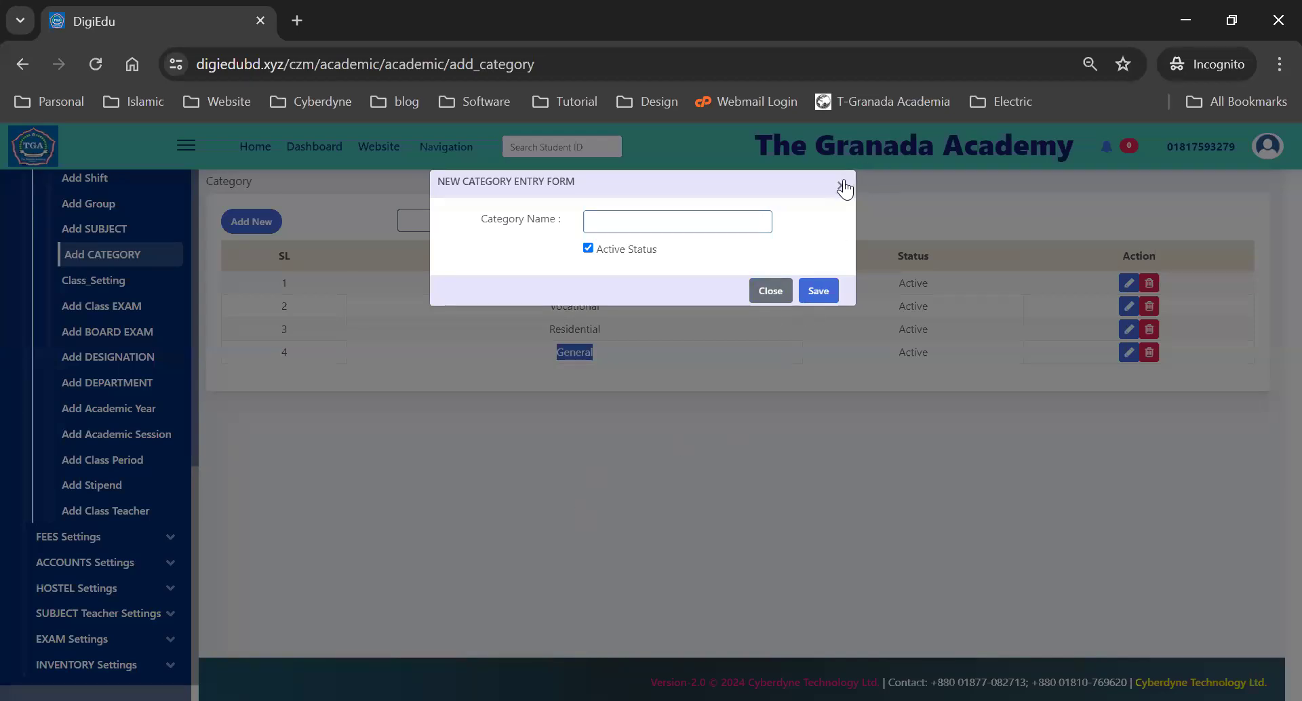
left_click(103, 356)
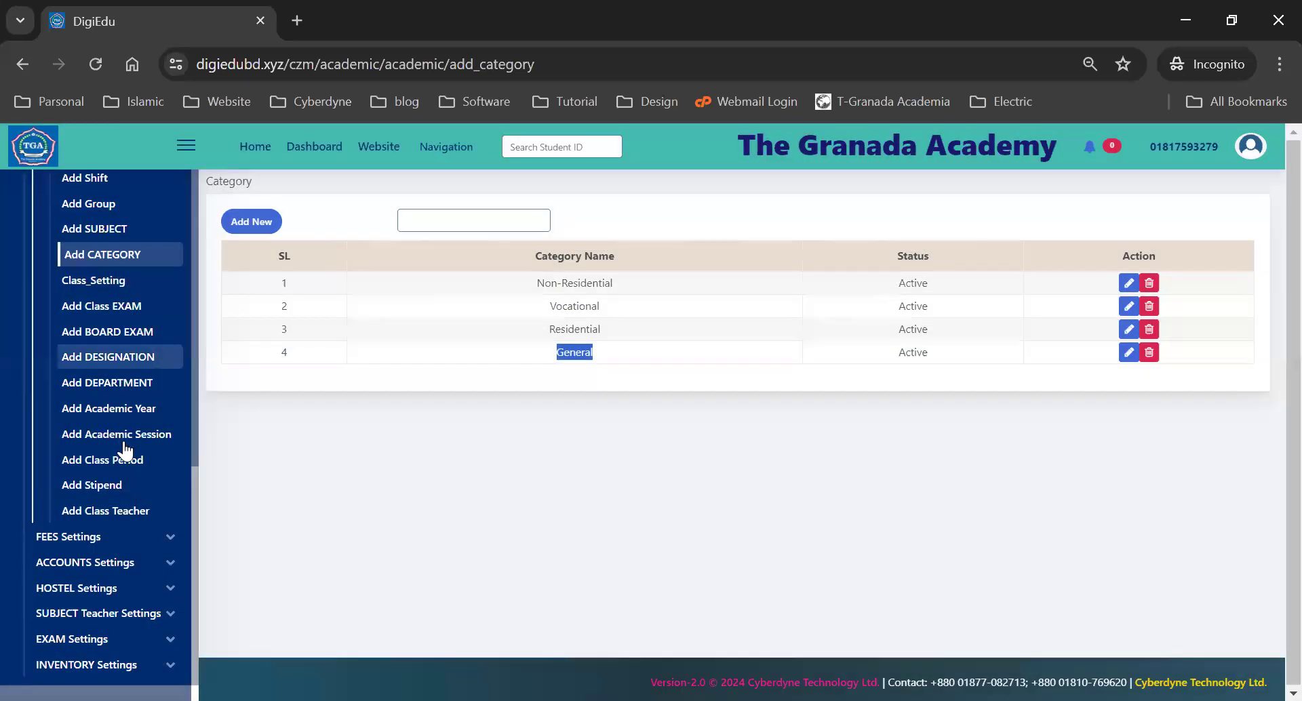
scroll(81, 495, "up", 3)
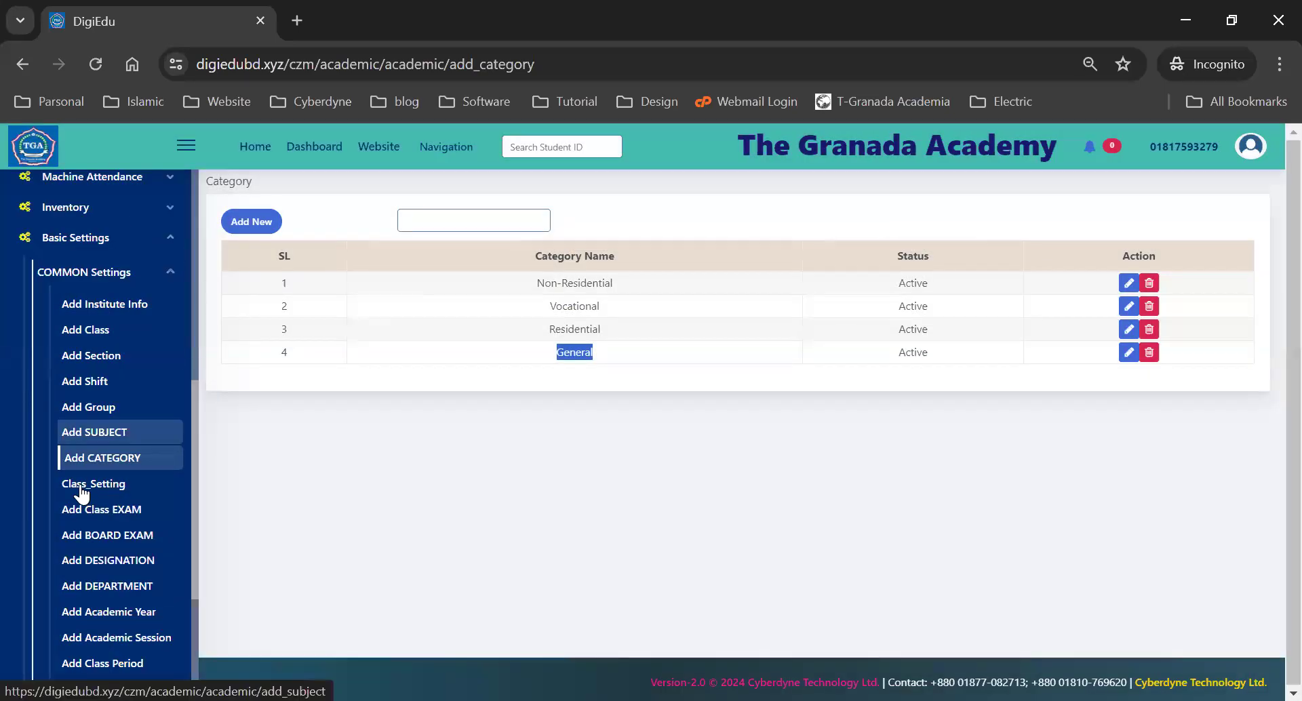
- Open Class_Setting's Class Assign checklist listing assigned classes Six, Seven, Eight, Nine, Ten and Five
left_click(80, 485)
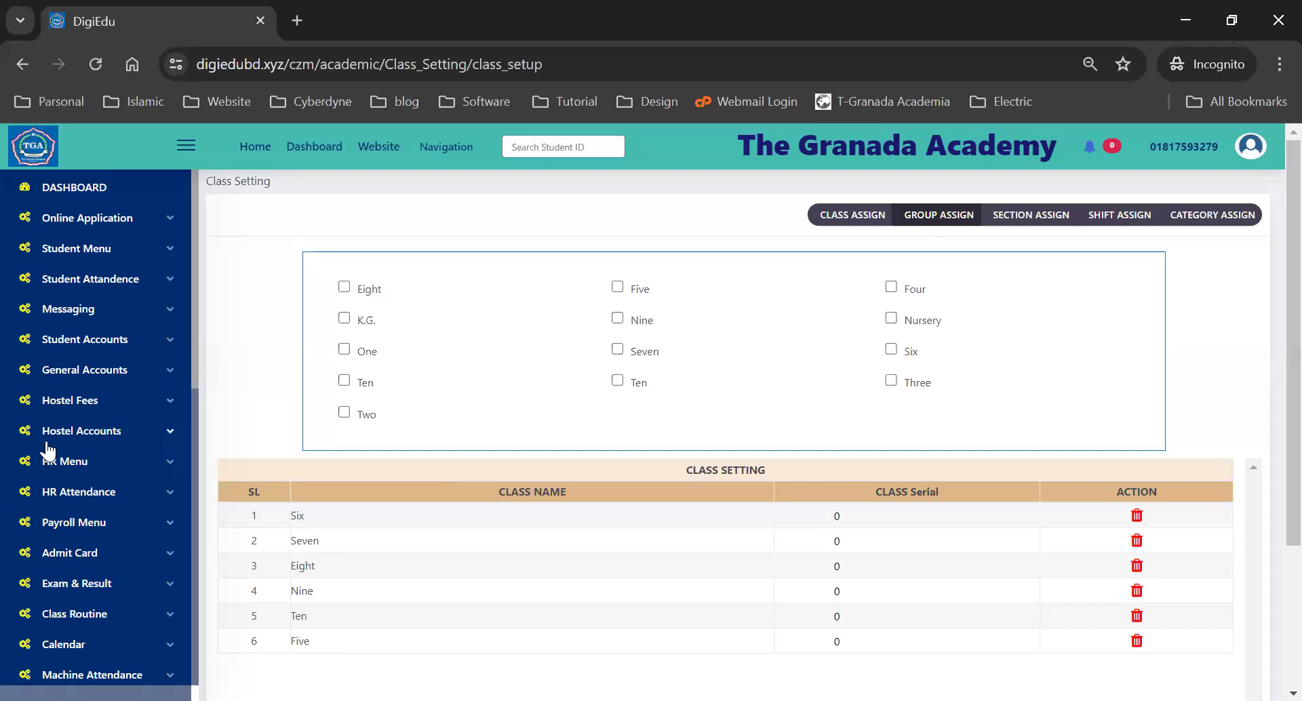
scroll(61, 475, "down", 5)
scroll(68, 492, "down", 3)
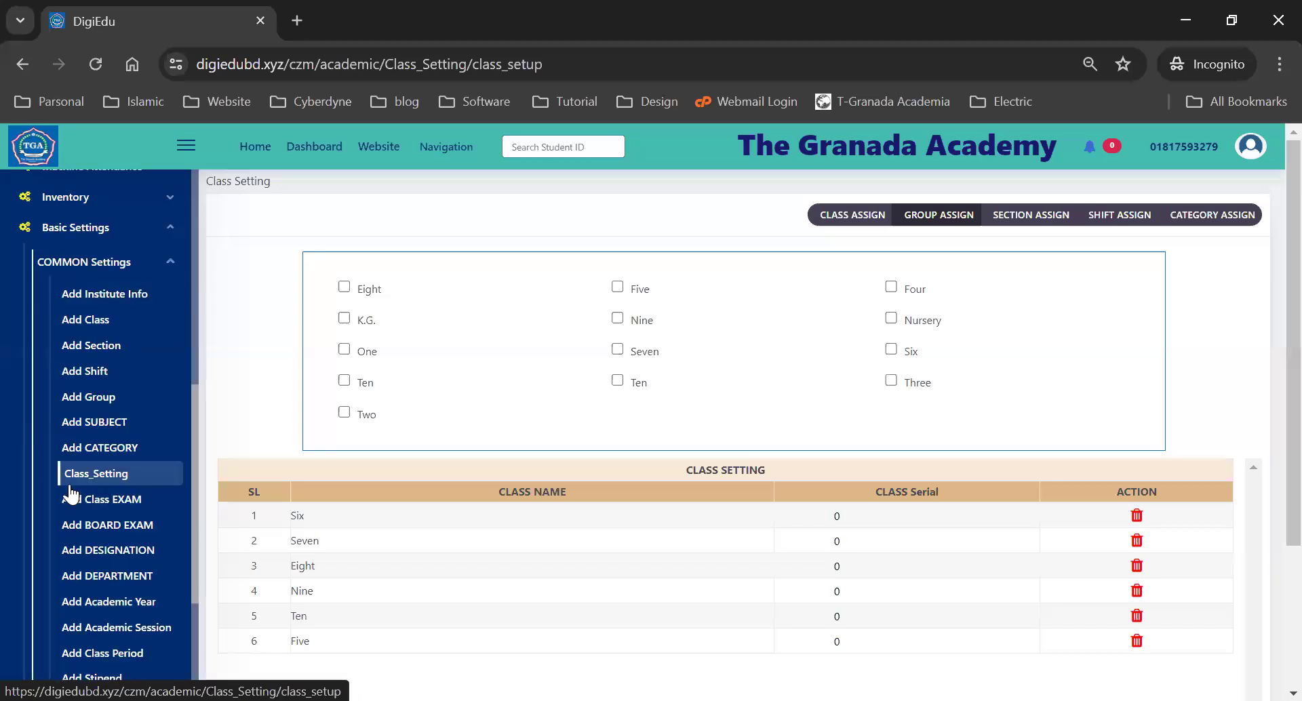
left_click(74, 477)
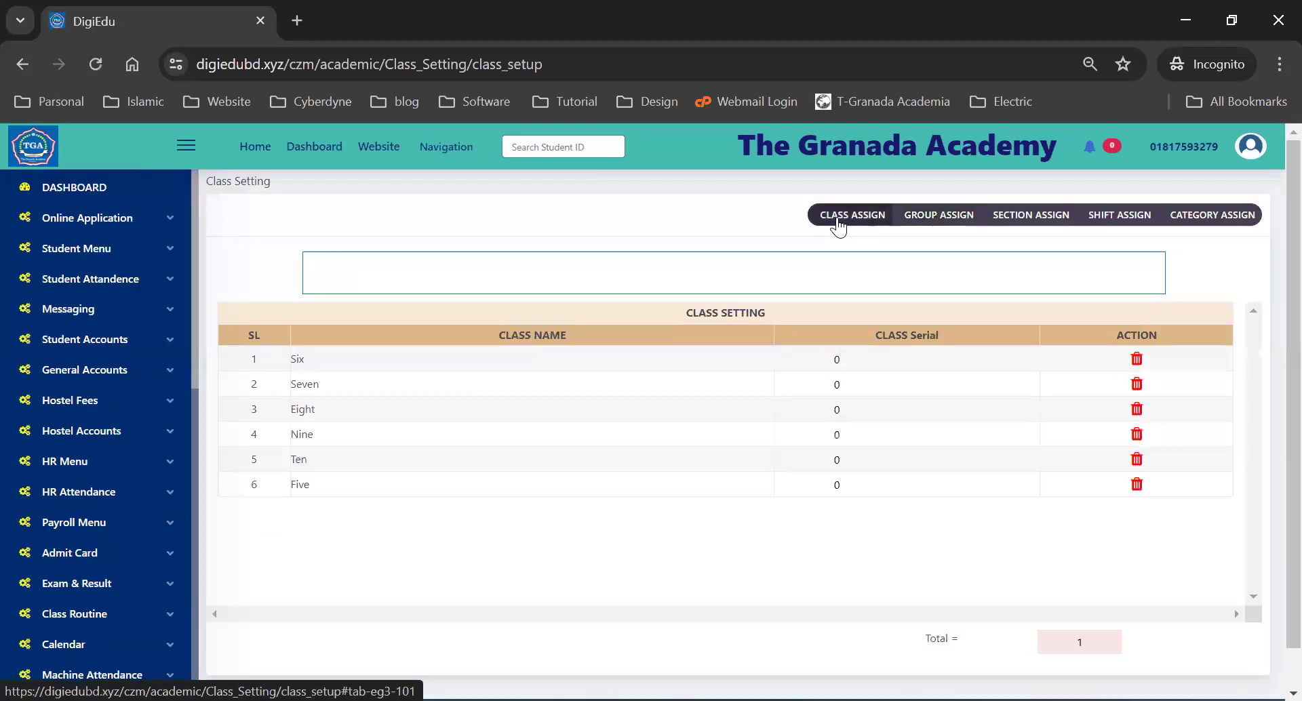
left_click(839, 224)
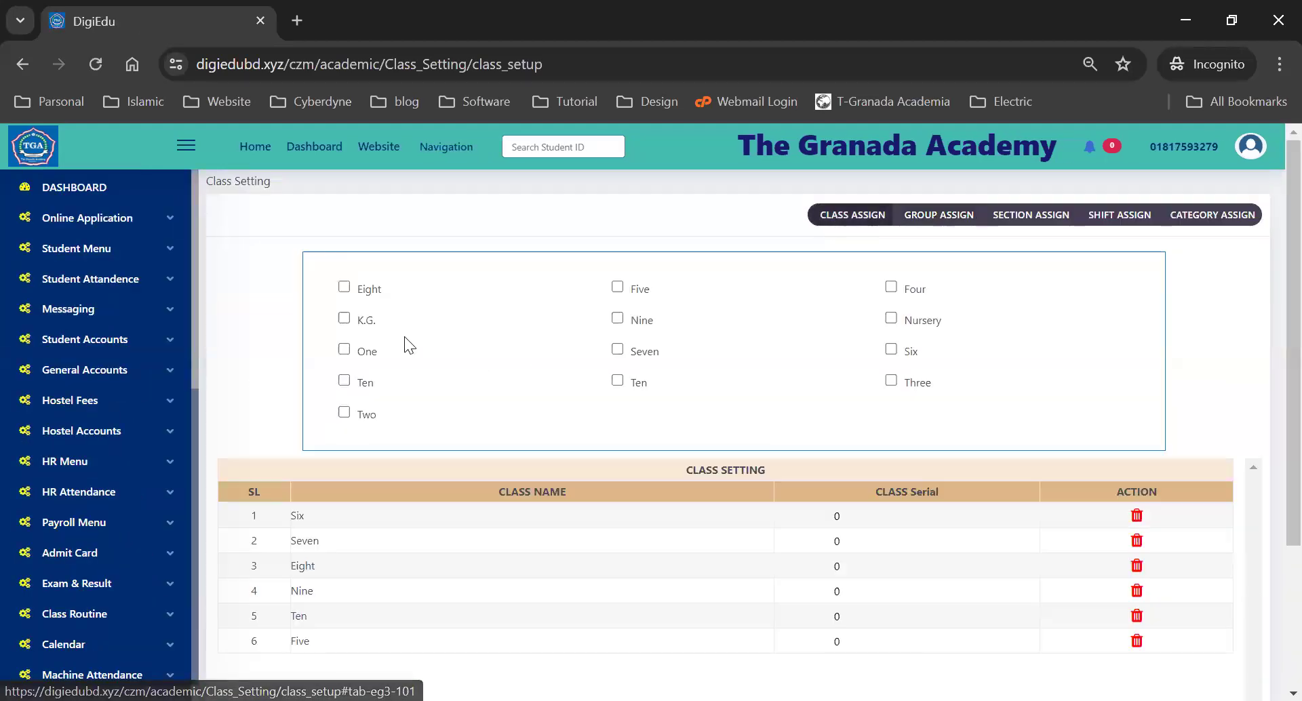
scroll(305, 331, "down", 2)
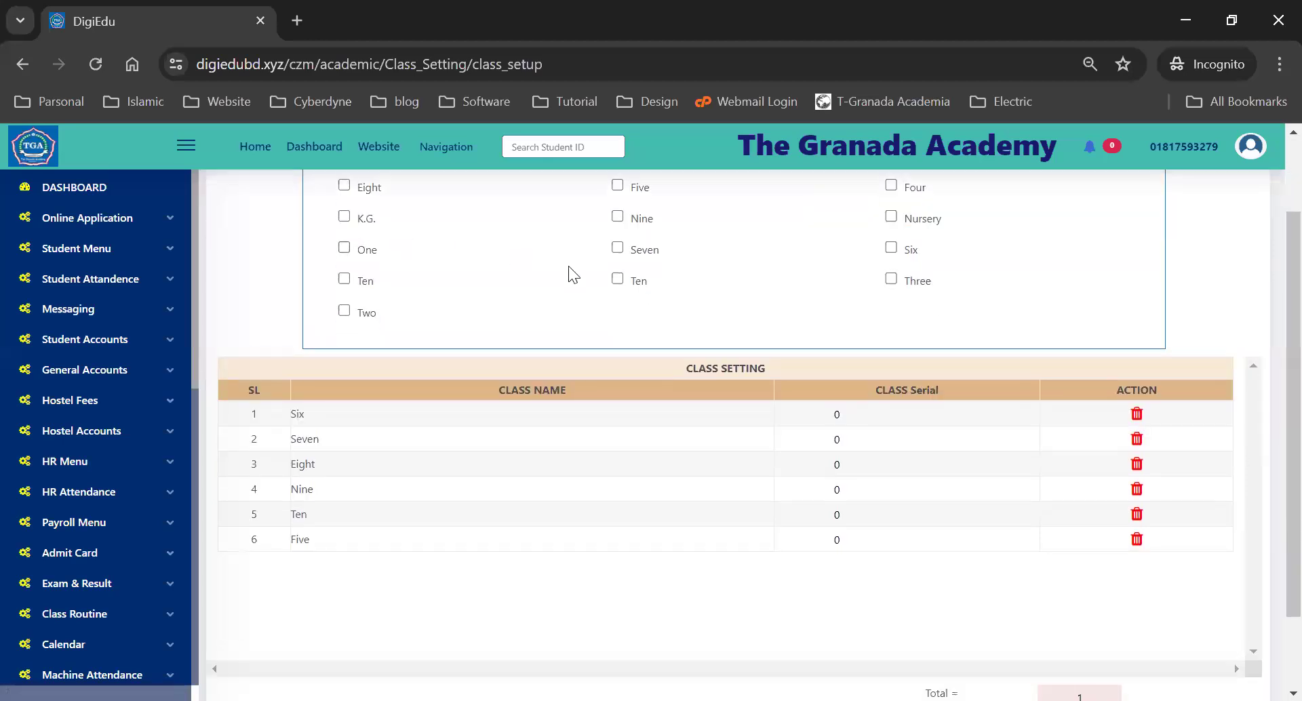
scroll(492, 303, "down", 1)
scroll(406, 400, "up", 3)
scroll(348, 420, "down", 3)
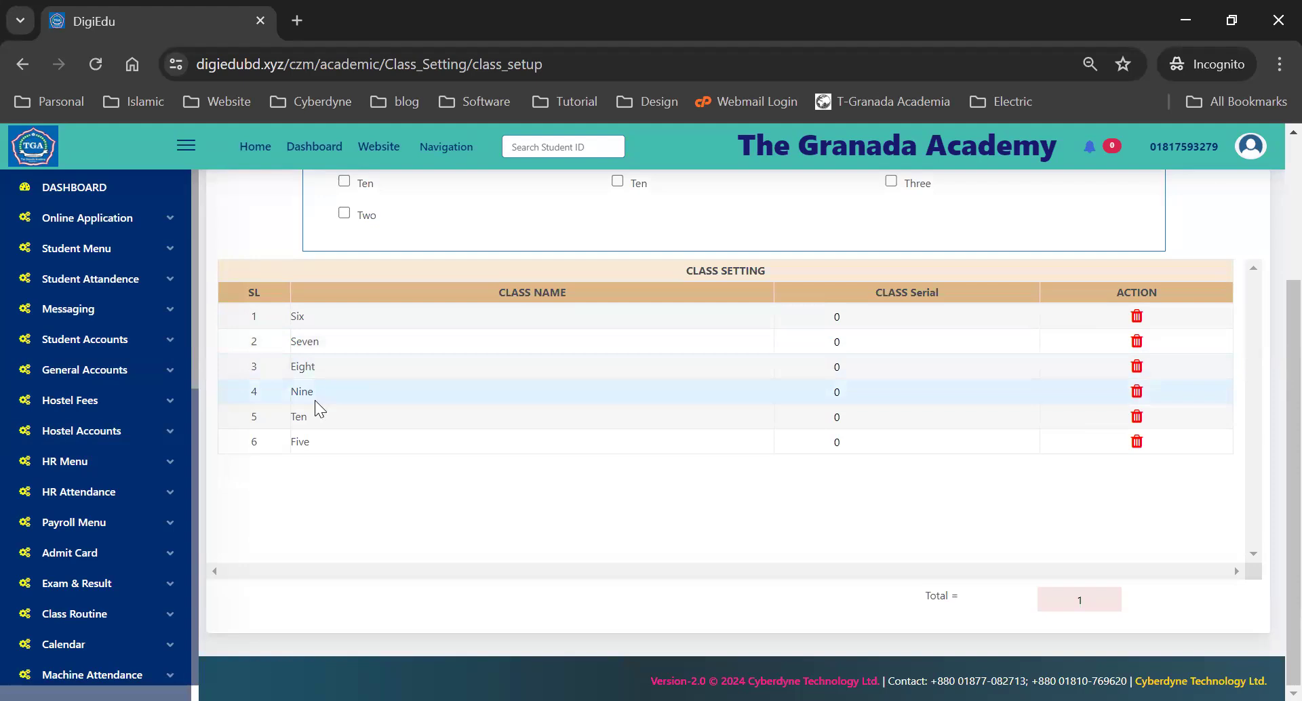
left_click(1129, 450)
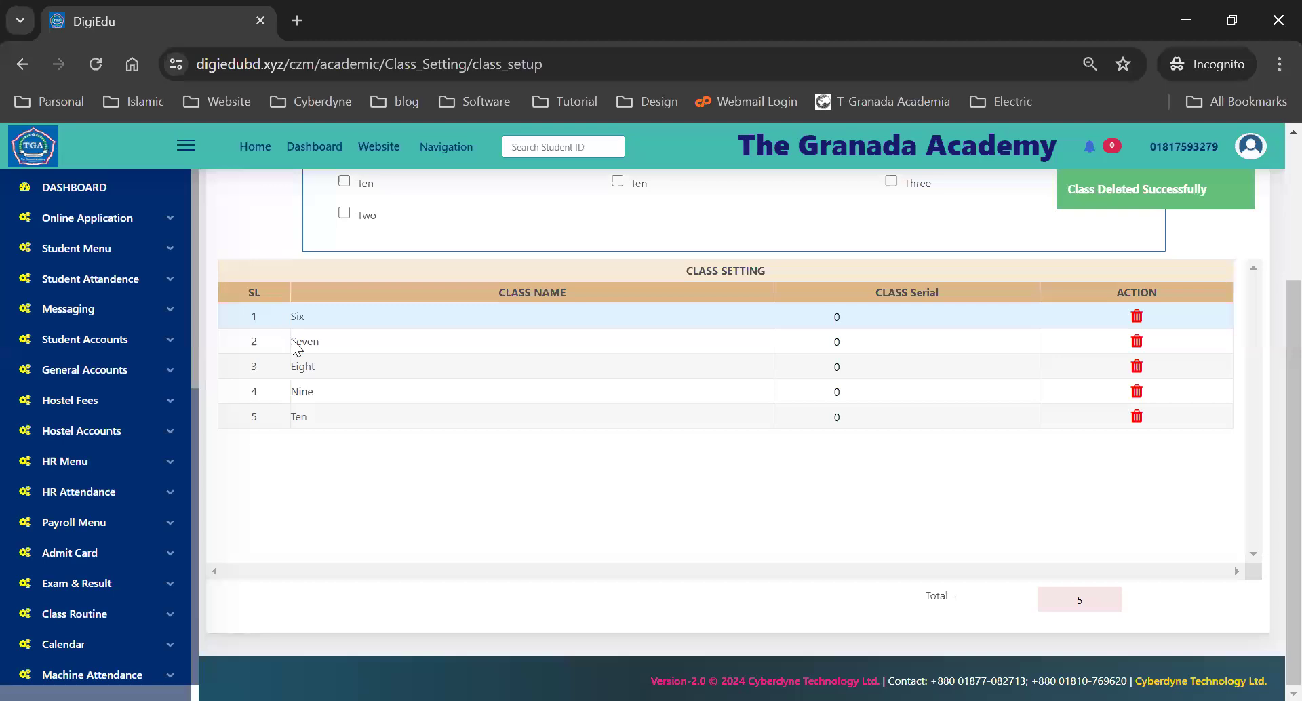
scroll(285, 379, "up", 3)
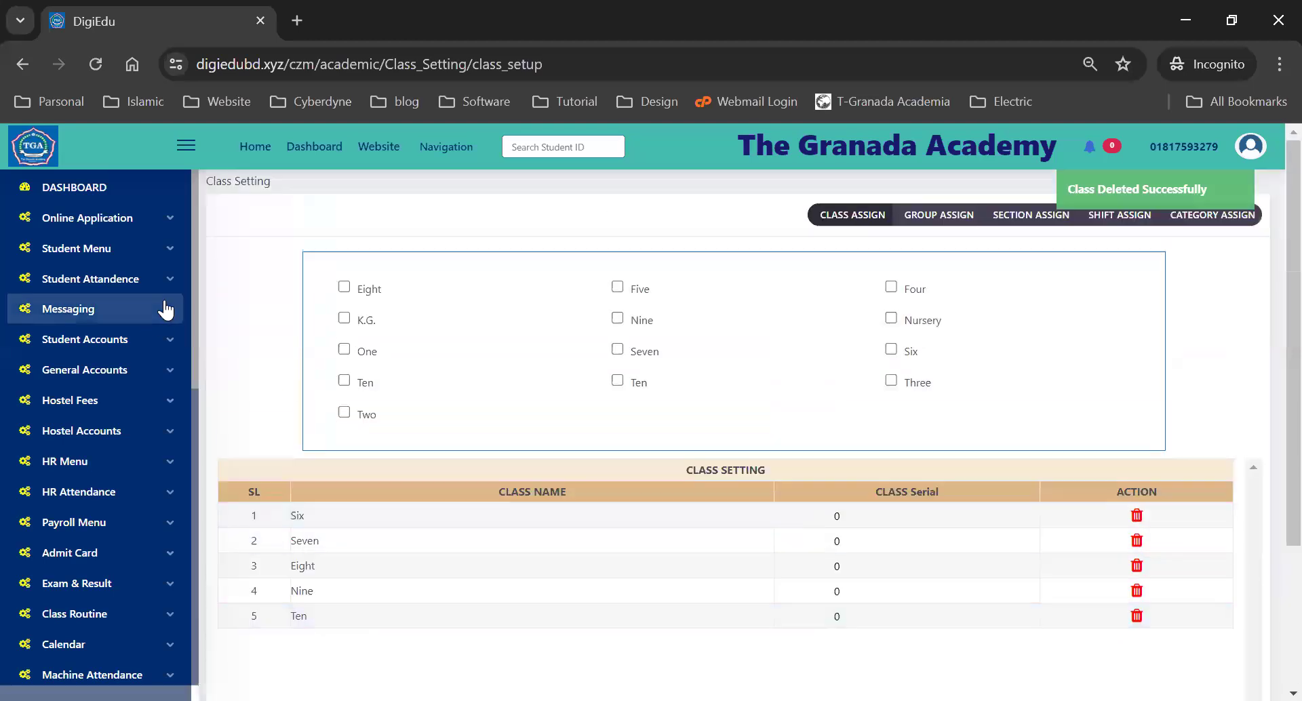
scroll(467, 326, "down", 2)
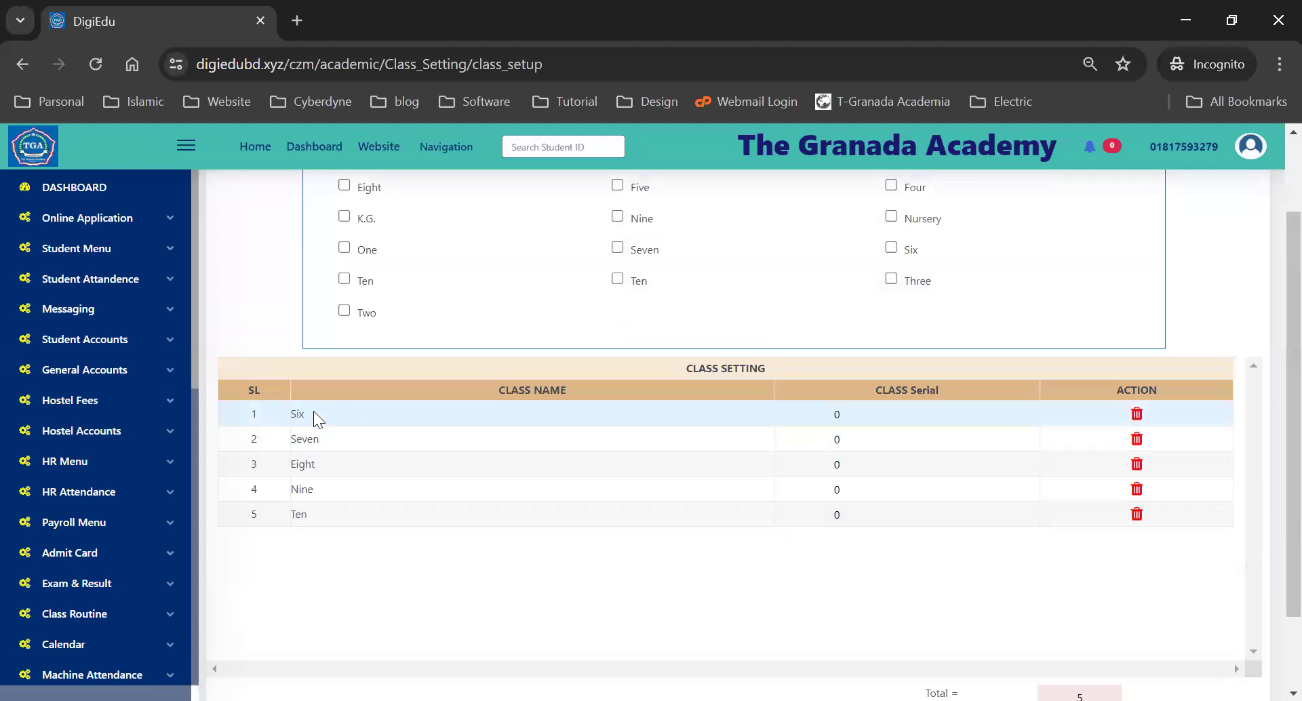
scroll(381, 486, "up", 2)
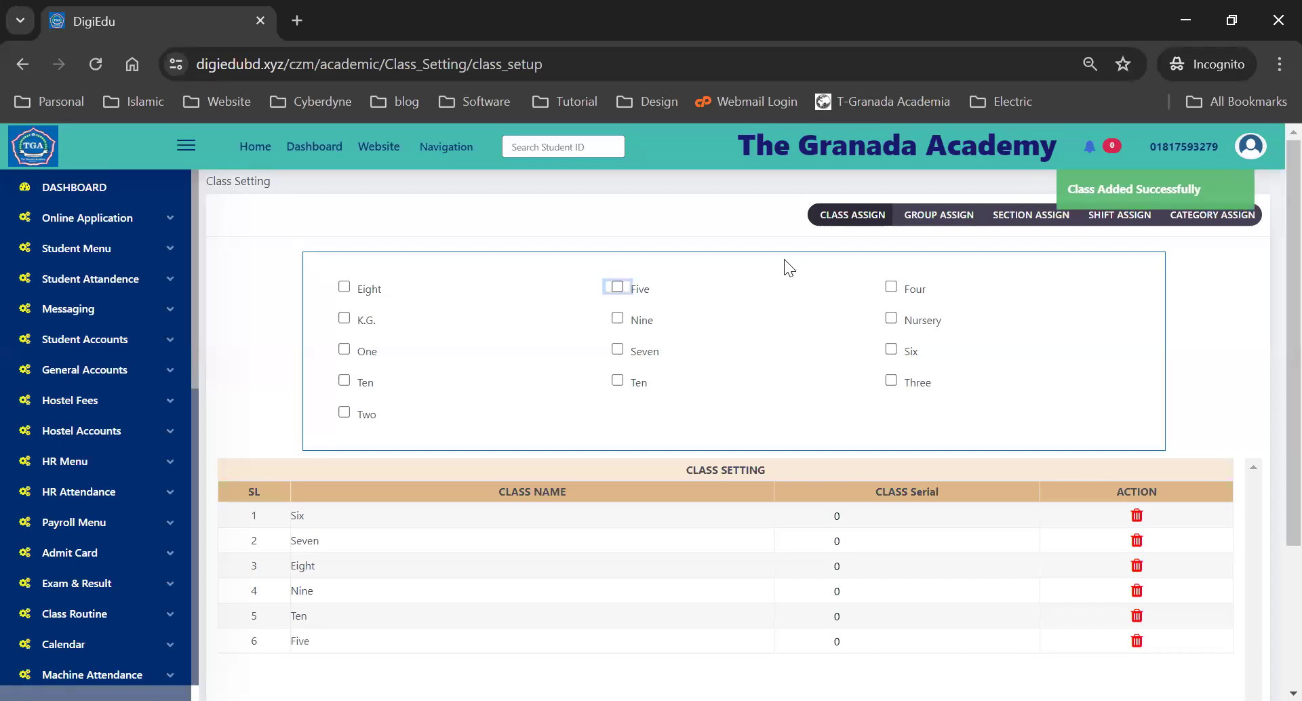
scroll(427, 444, "down", 3)
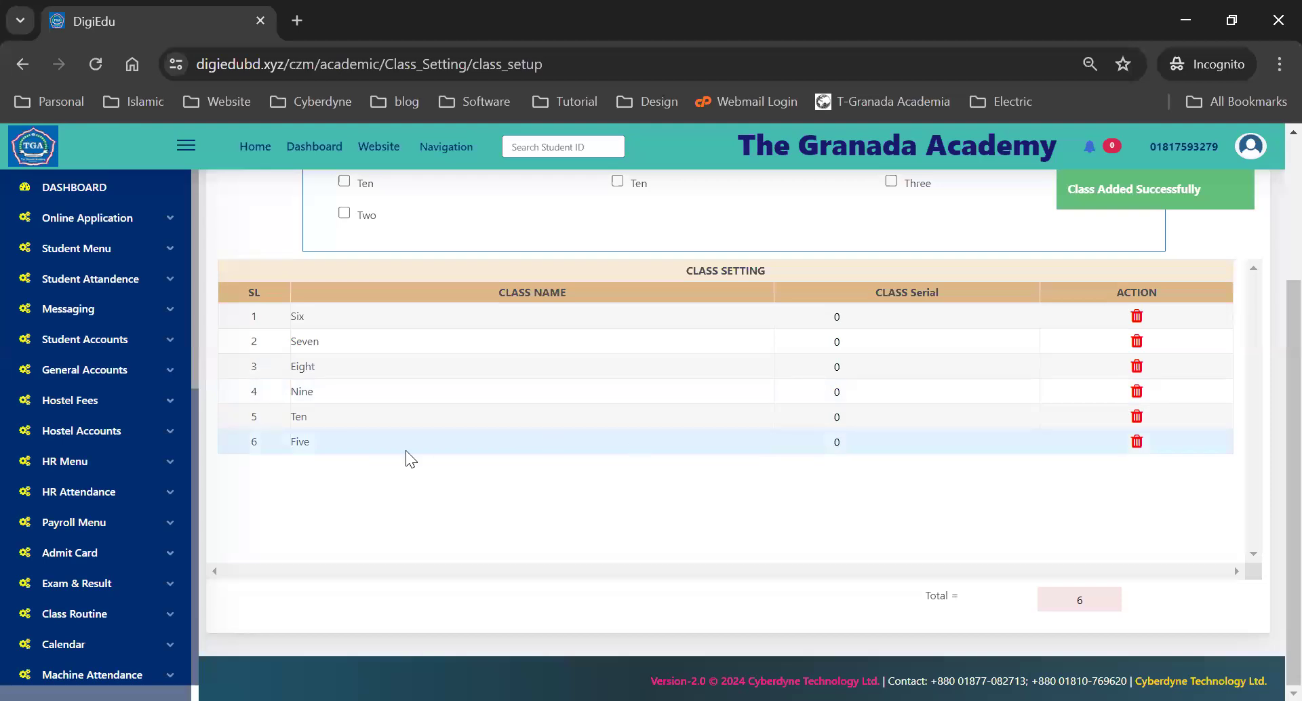
scroll(758, 413, "up", 3)
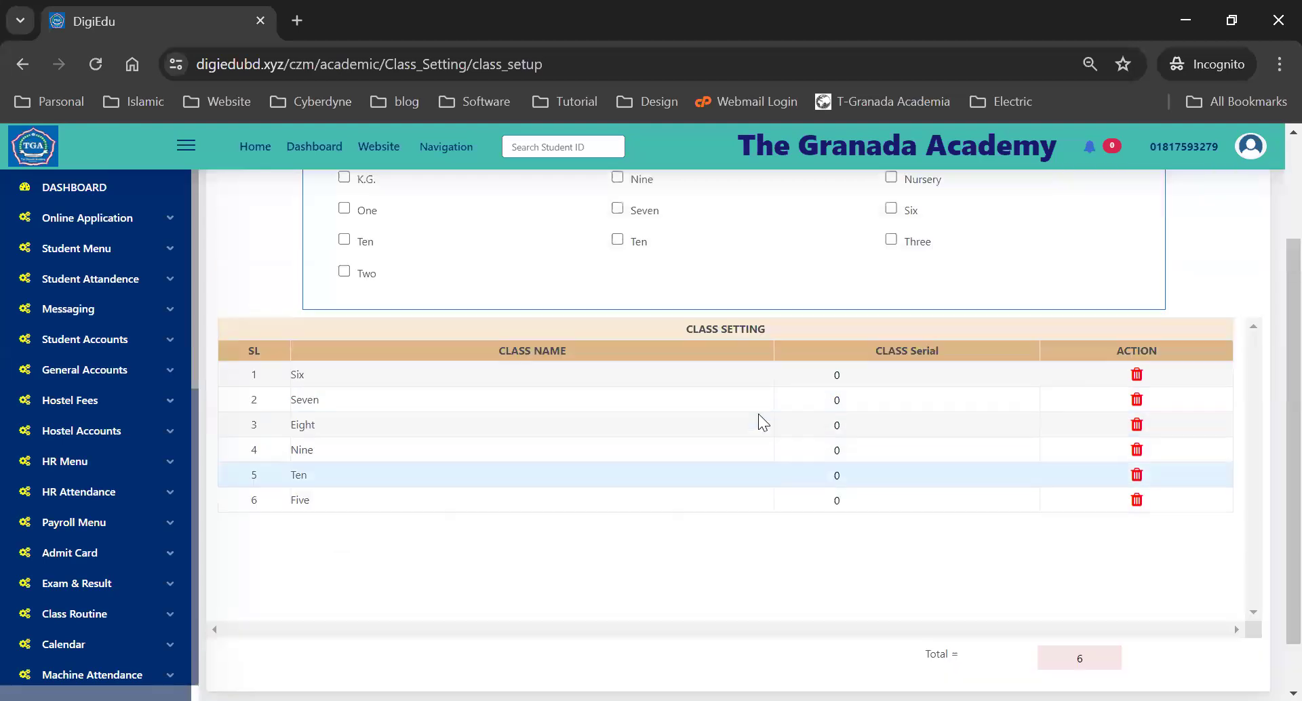
left_click(345, 320)
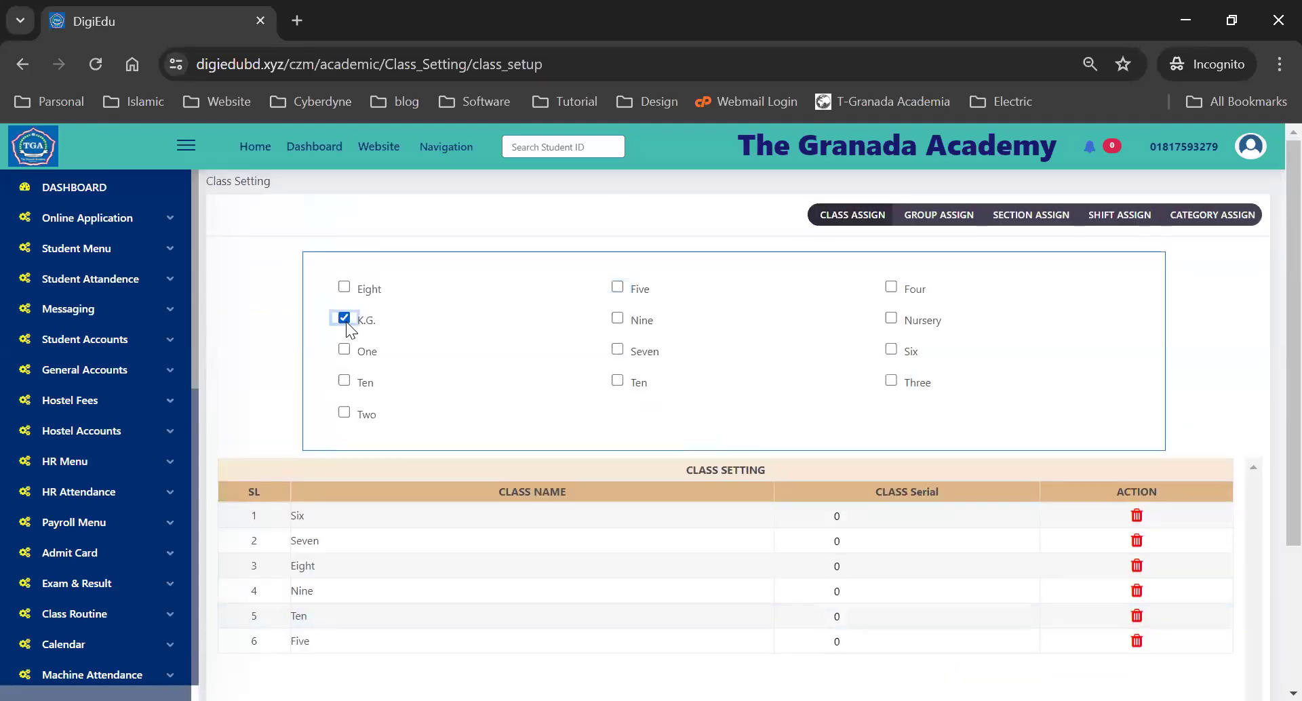
scroll(759, 358, "down", 3)
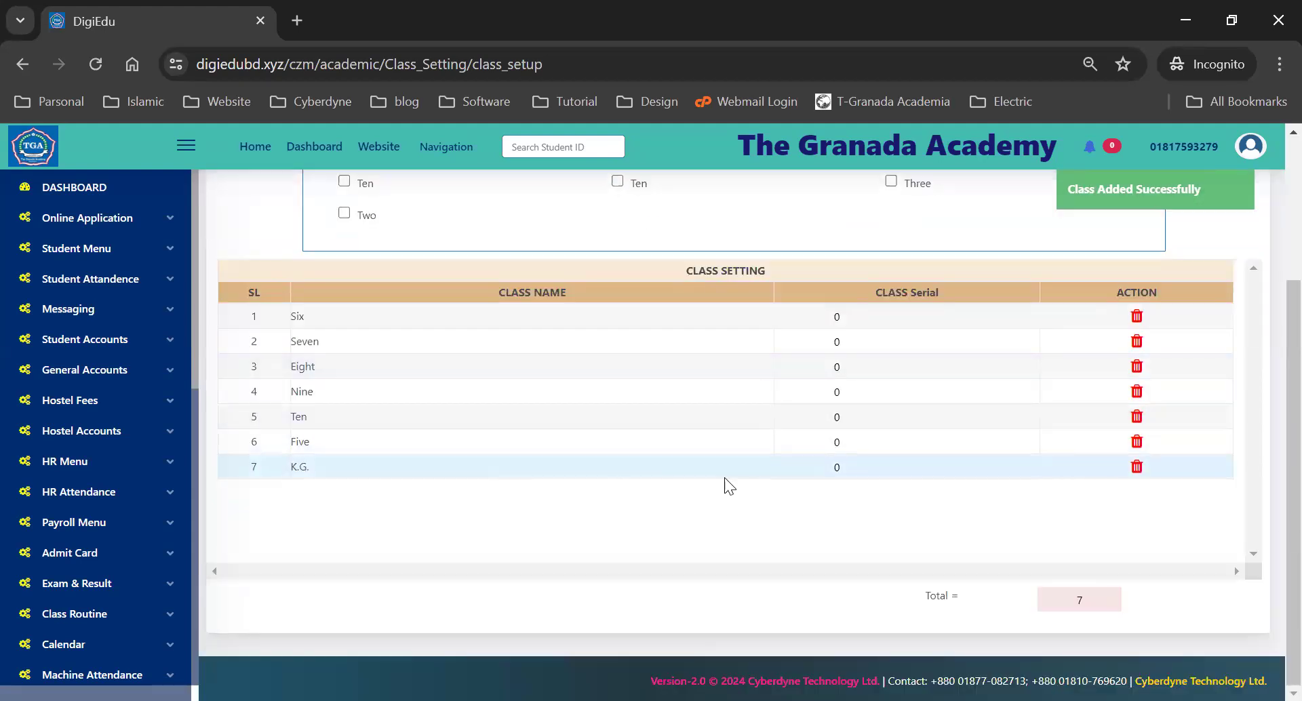
left_click(1138, 468)
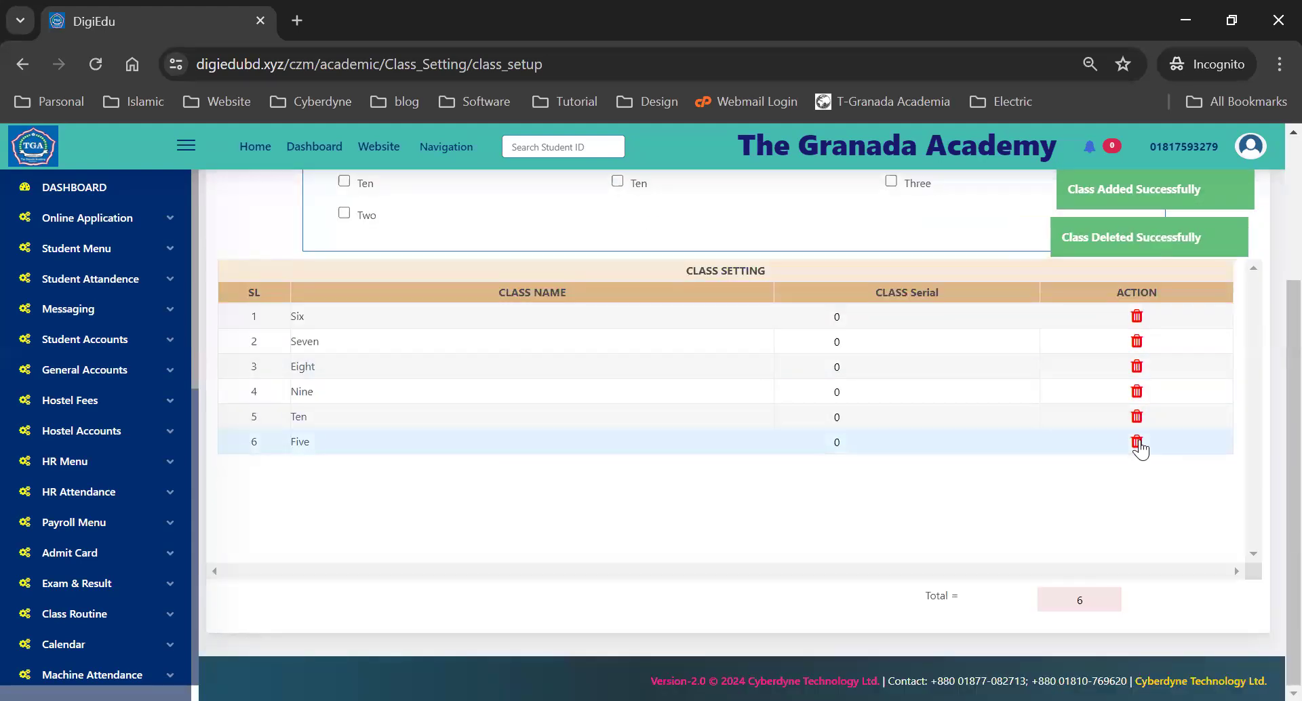
left_click(1135, 443)
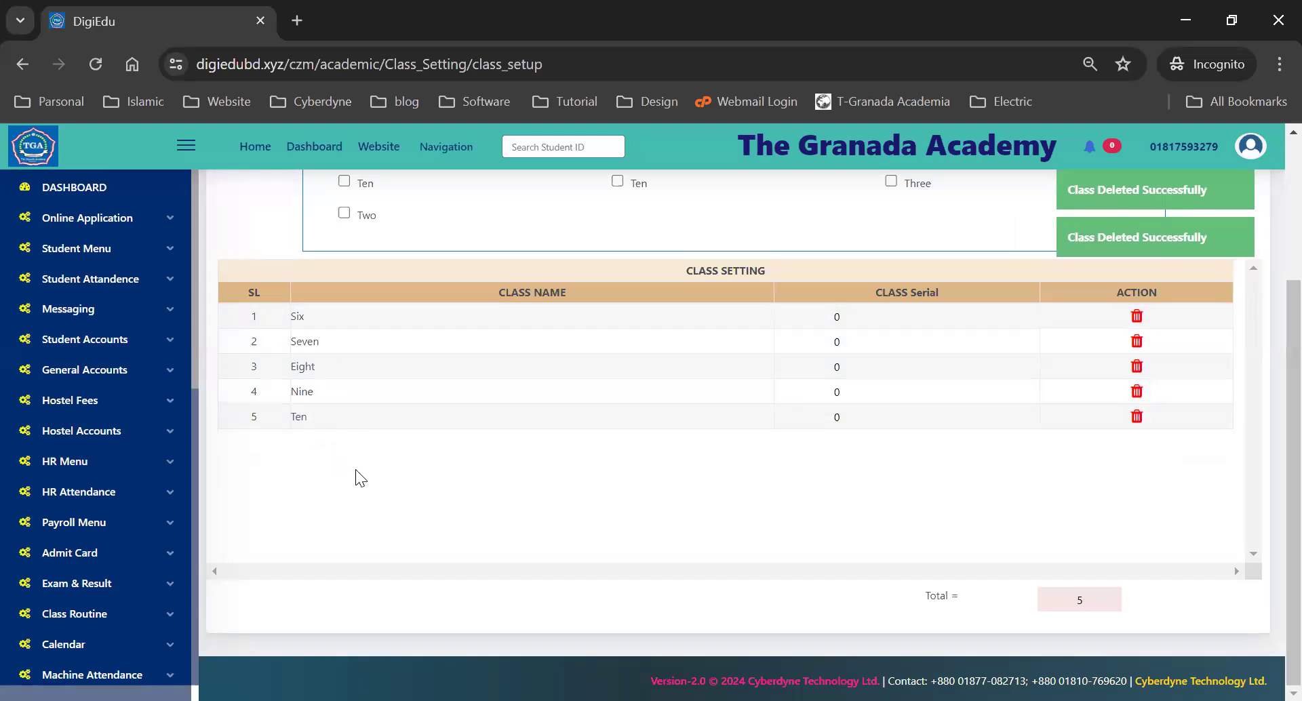
scroll(363, 432, "up", 3)
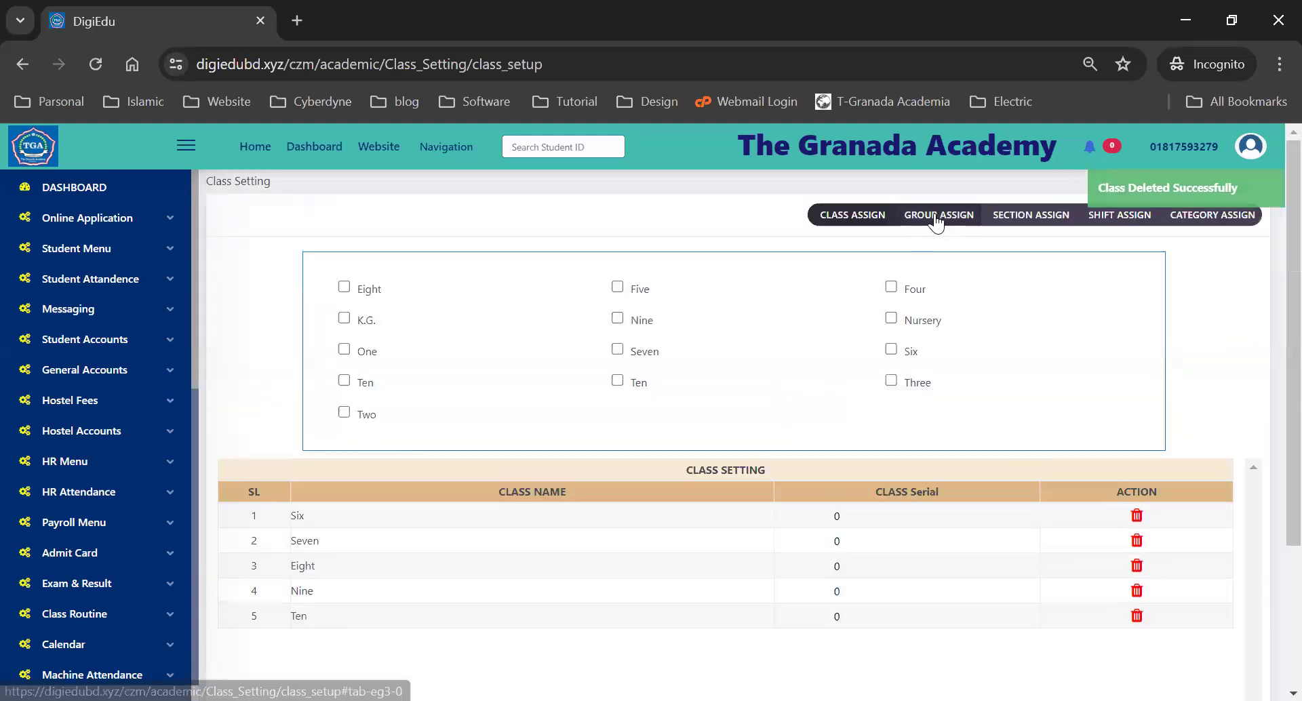
- Under Group Assign, load class Six's groups, then class Seven's, ticking Common for Seven
left_click(936, 220)
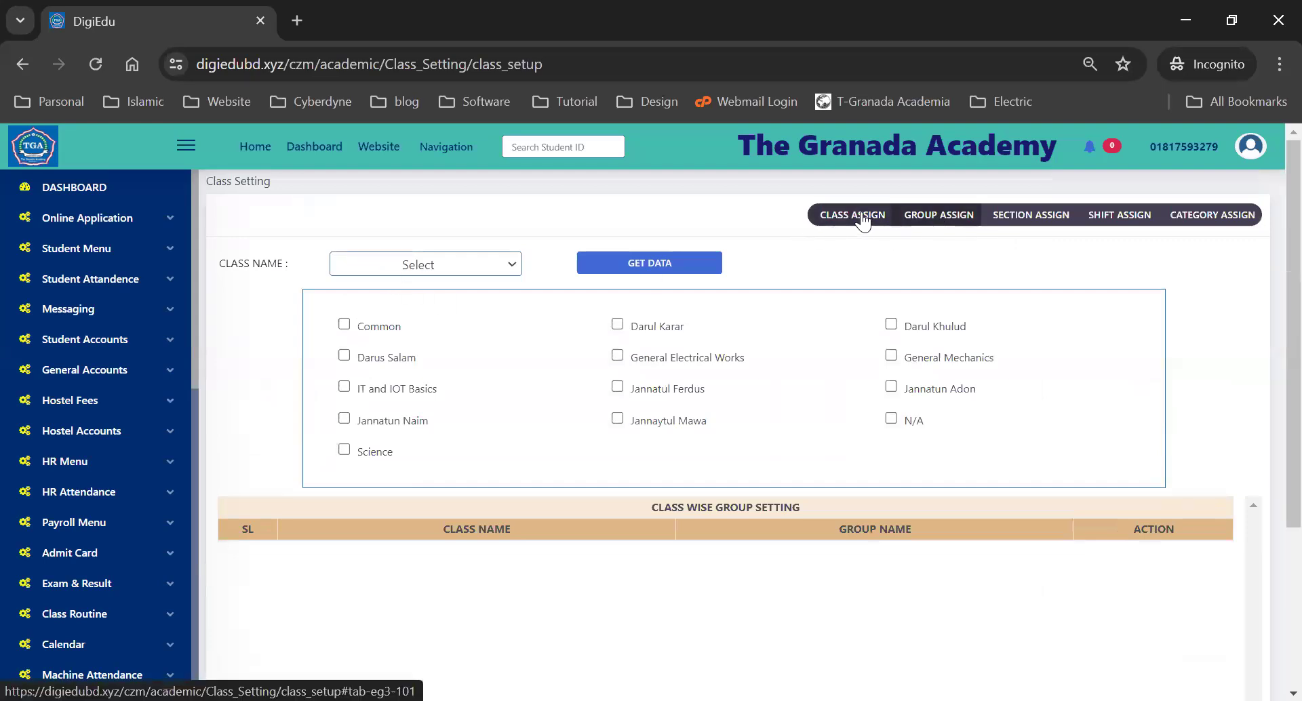
left_click(419, 267)
left_click(430, 303)
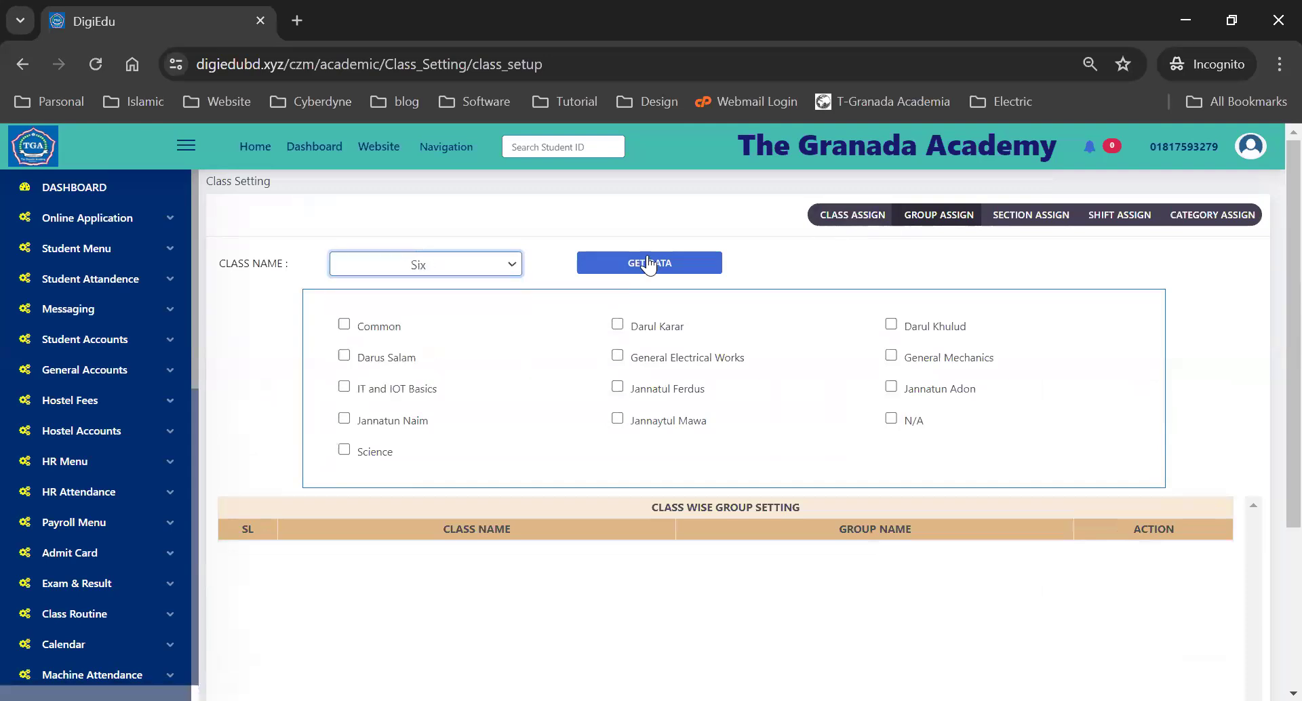
left_click(668, 268)
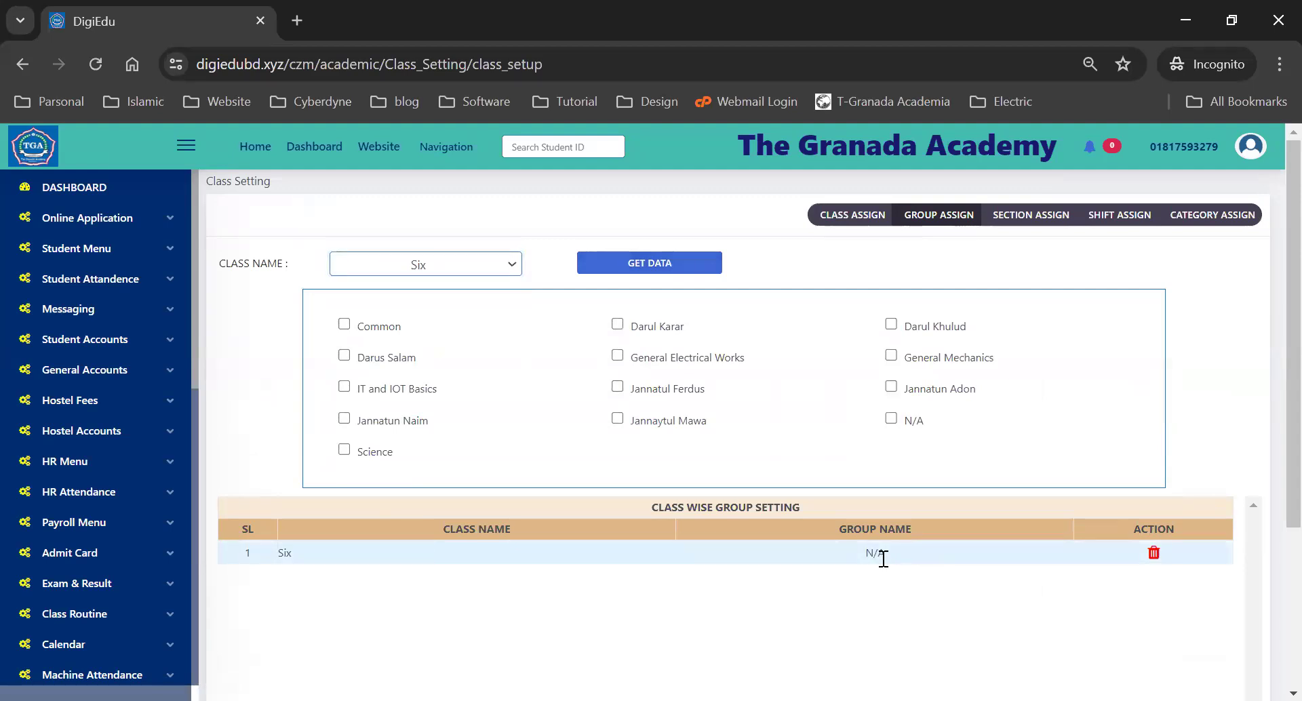
left_click(462, 263)
left_click(438, 319)
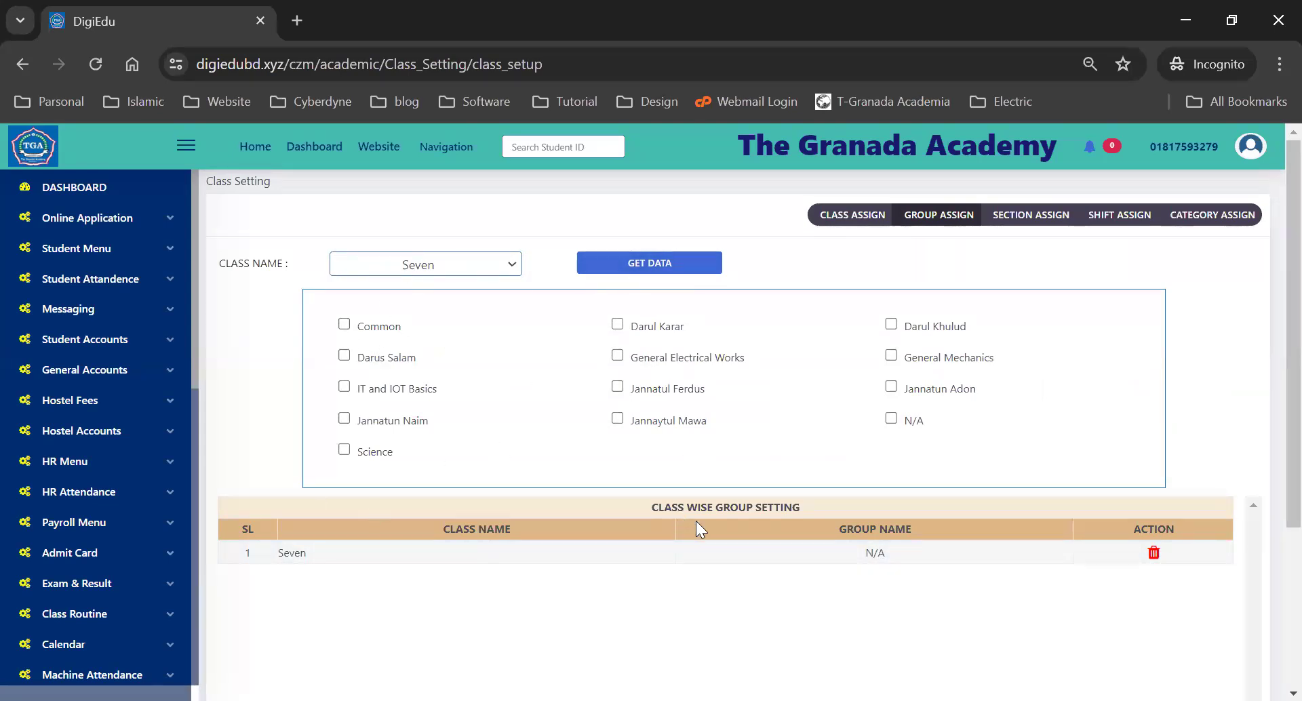
left_click(343, 325)
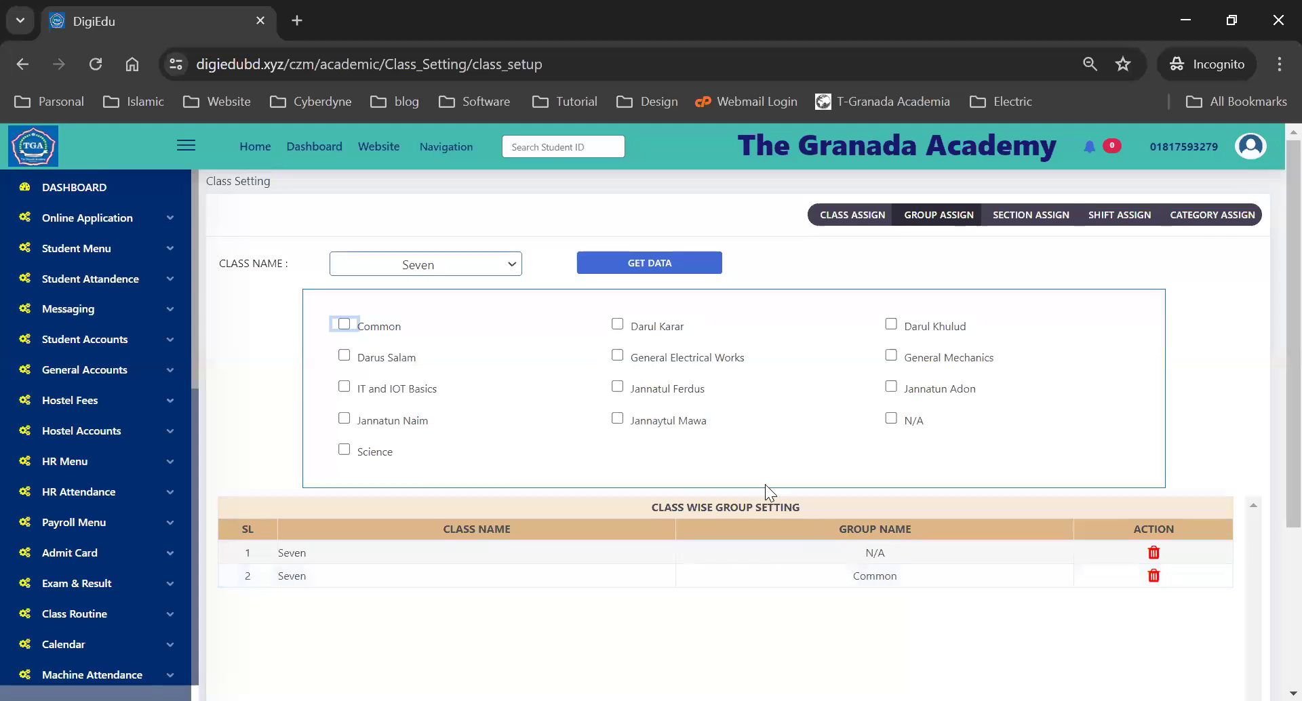
- Check class Eight's single N/A group, then delete class Seven's Common group row
left_click(453, 262)
left_click(427, 338)
left_click(631, 268)
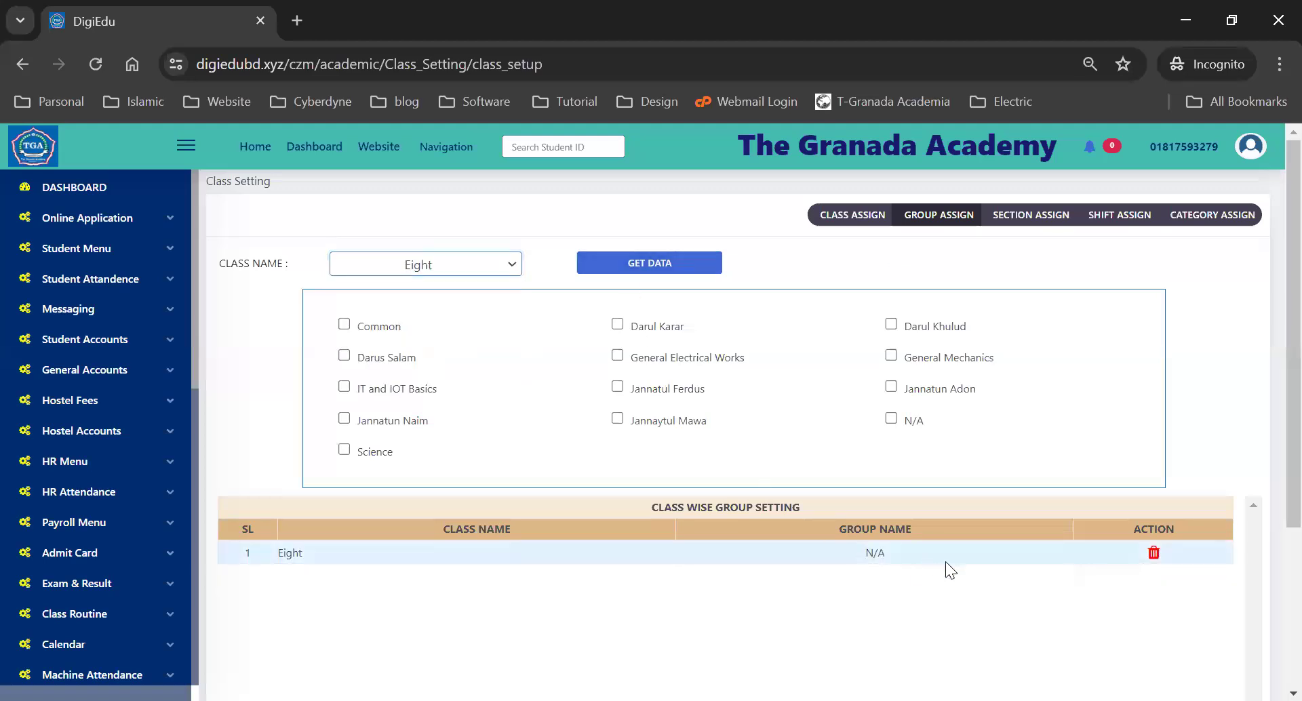
left_click(455, 265)
left_click(456, 319)
left_click(636, 265)
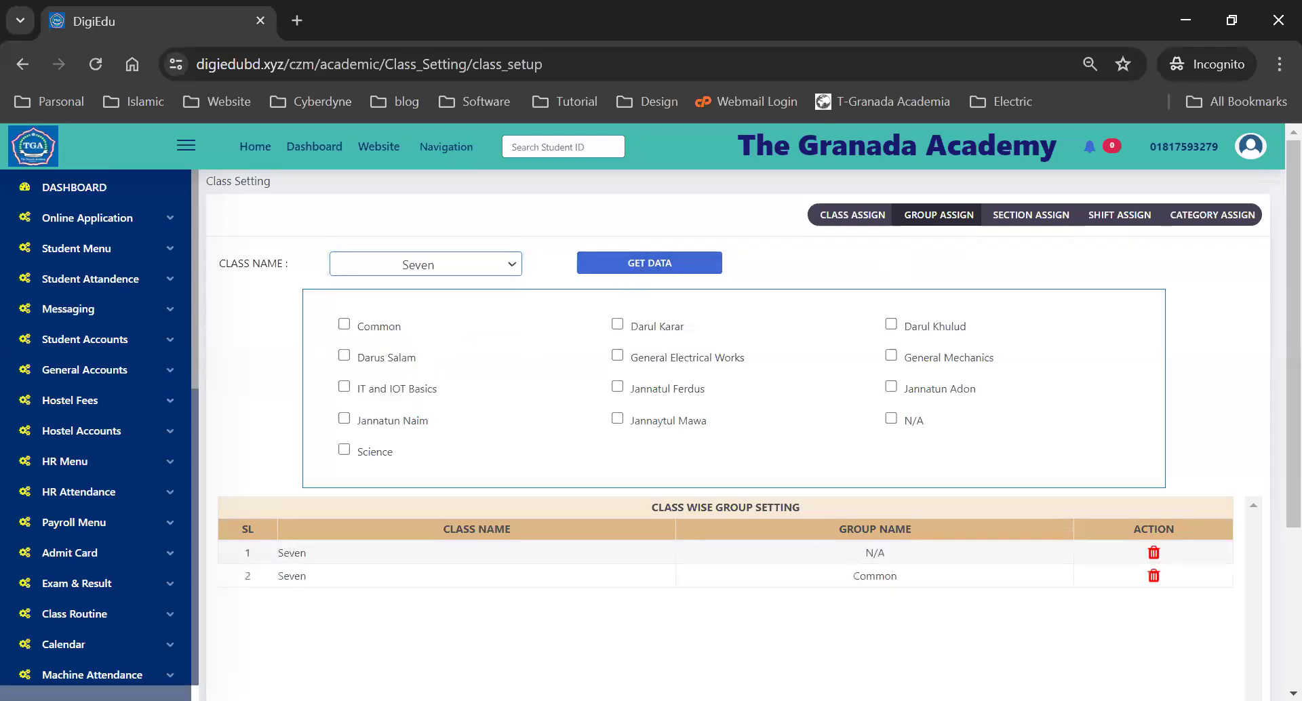
left_click(1153, 576)
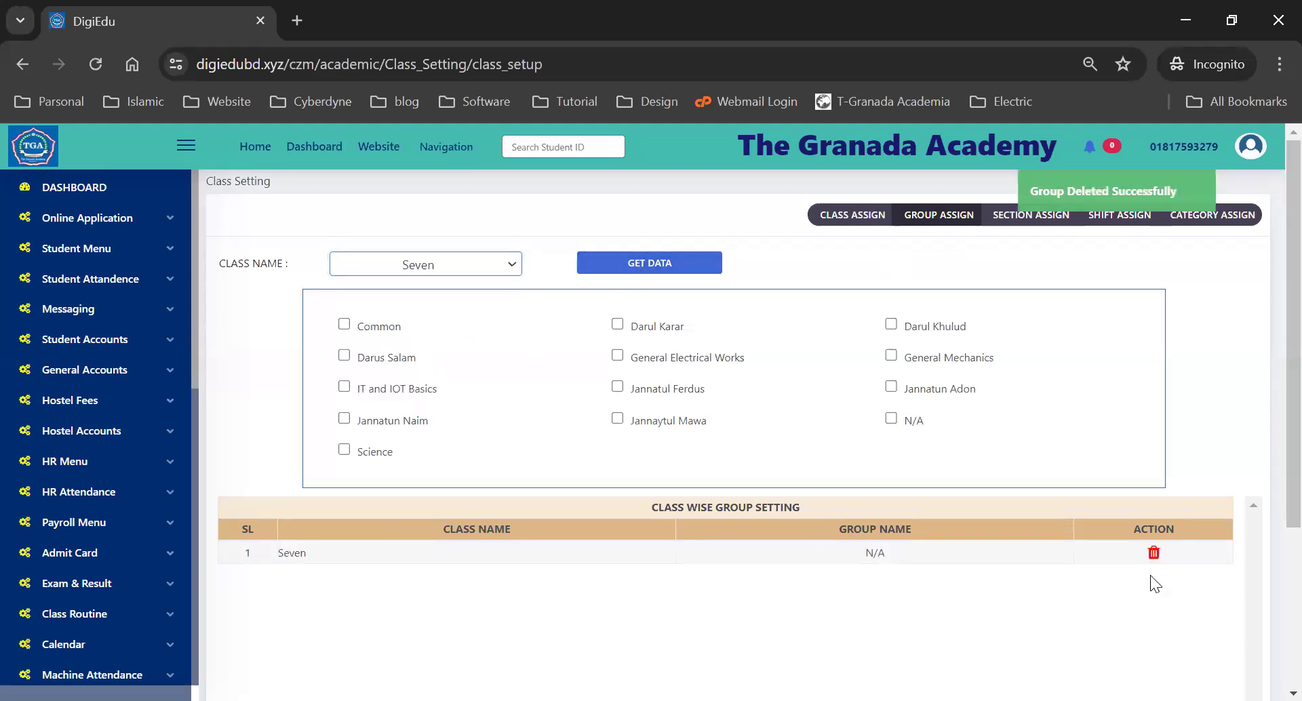
left_click(442, 263)
- Load class Nine's groups and confirm the Science group is assigned
left_click(435, 353)
left_click(663, 263)
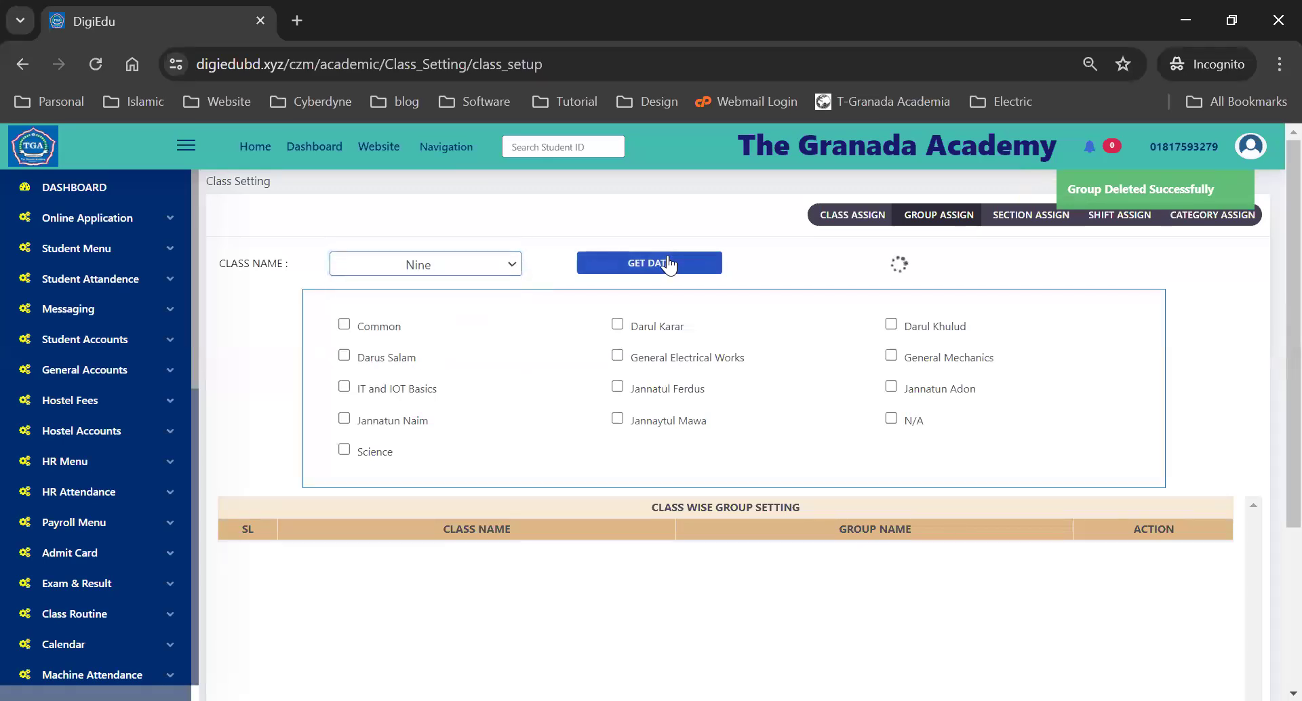
double_click(883, 554)
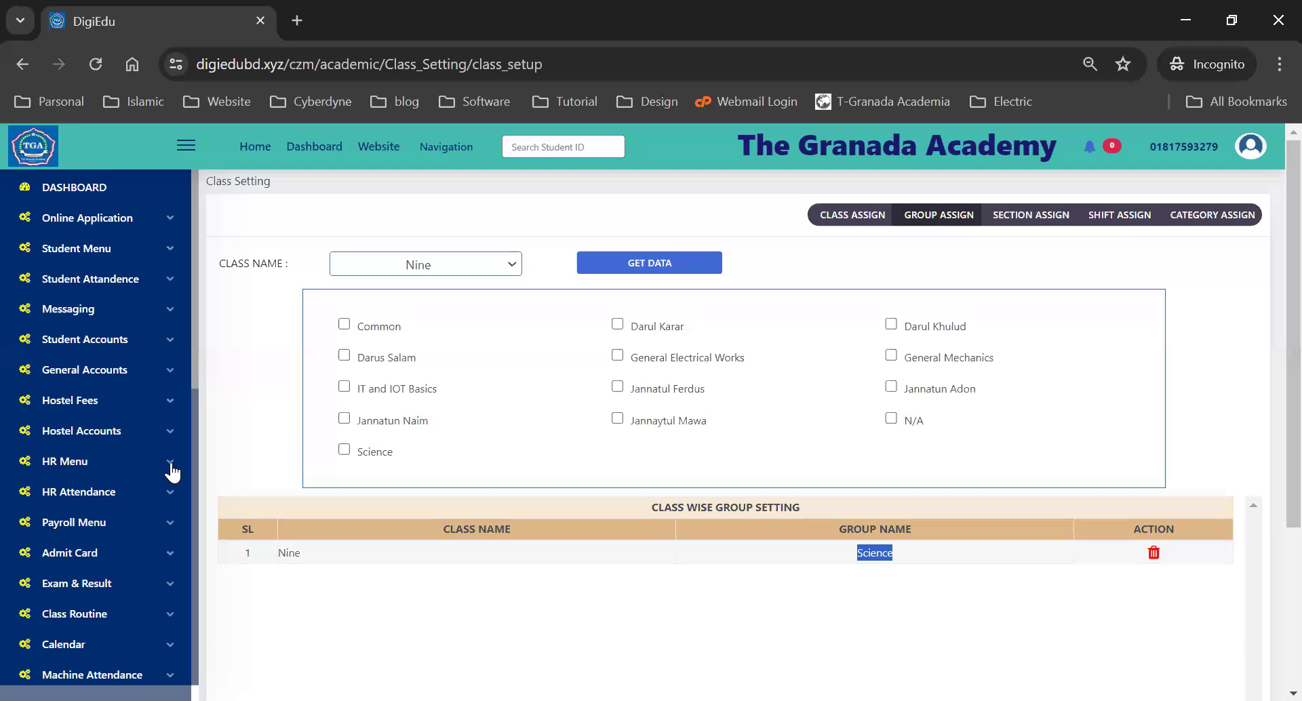
scroll(86, 470, "down", 3)
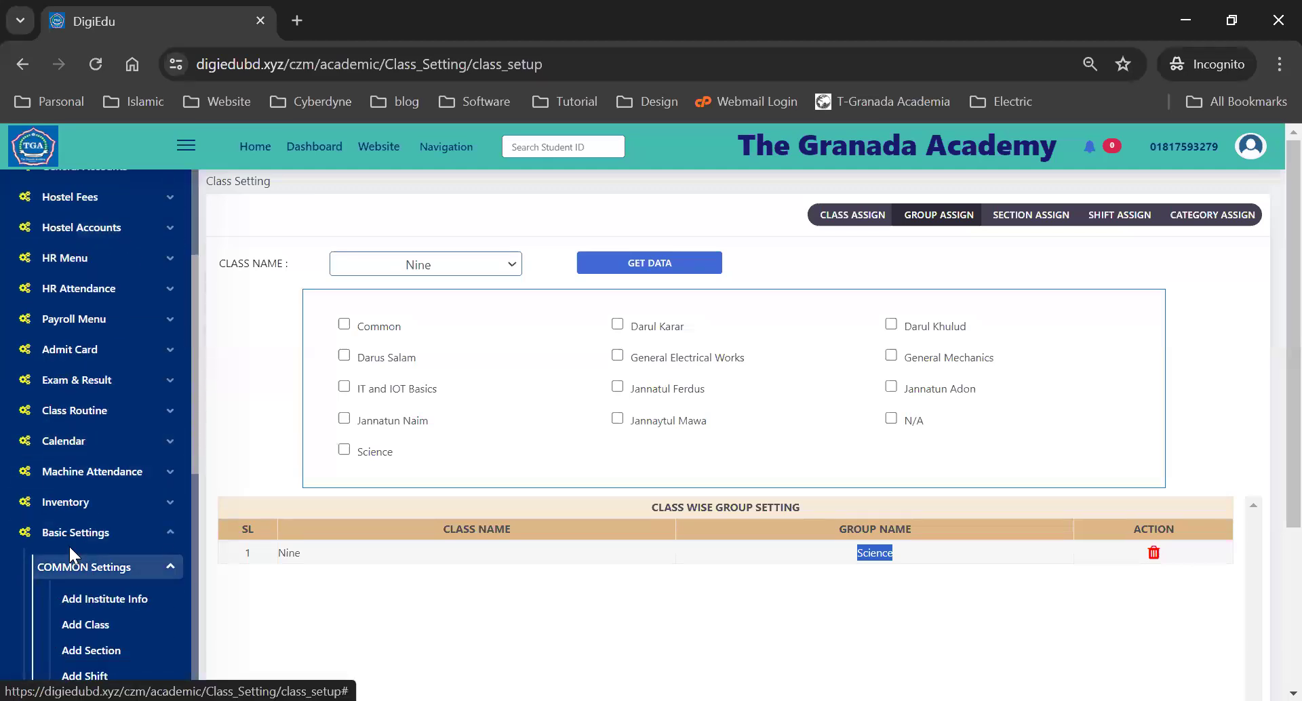
scroll(66, 534, "down", 3)
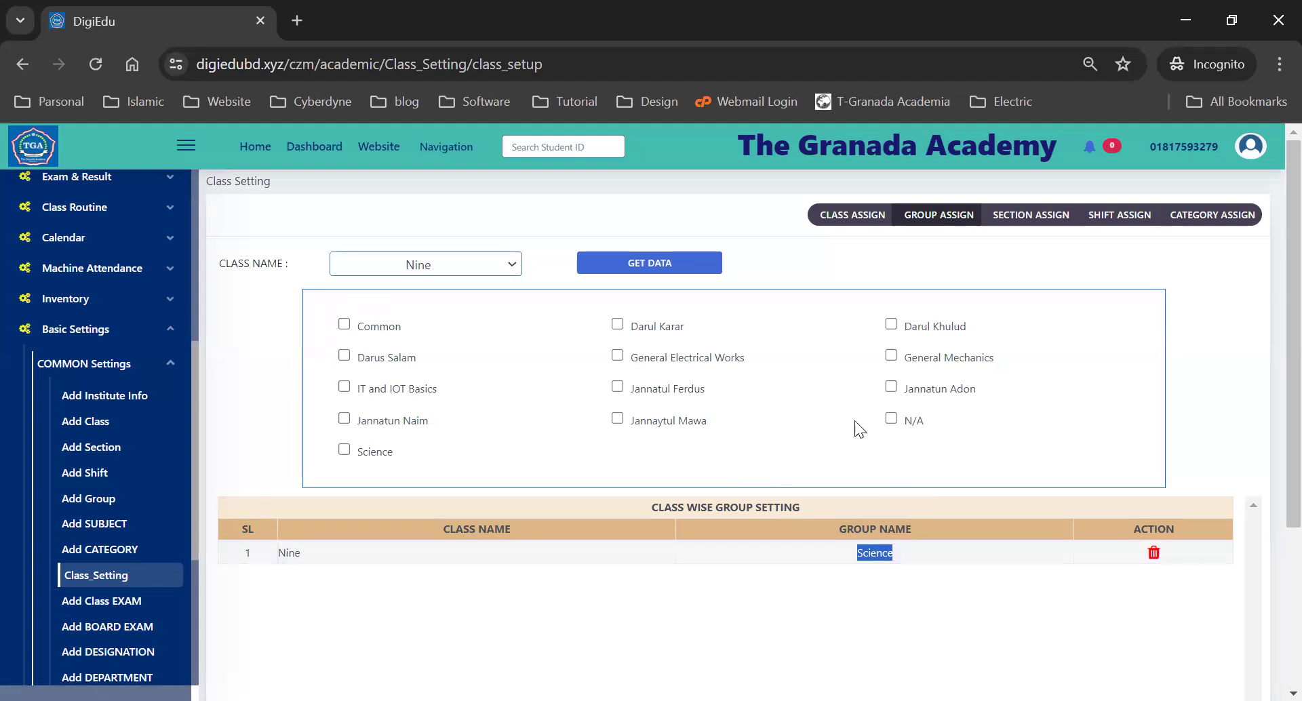
double_click(376, 451)
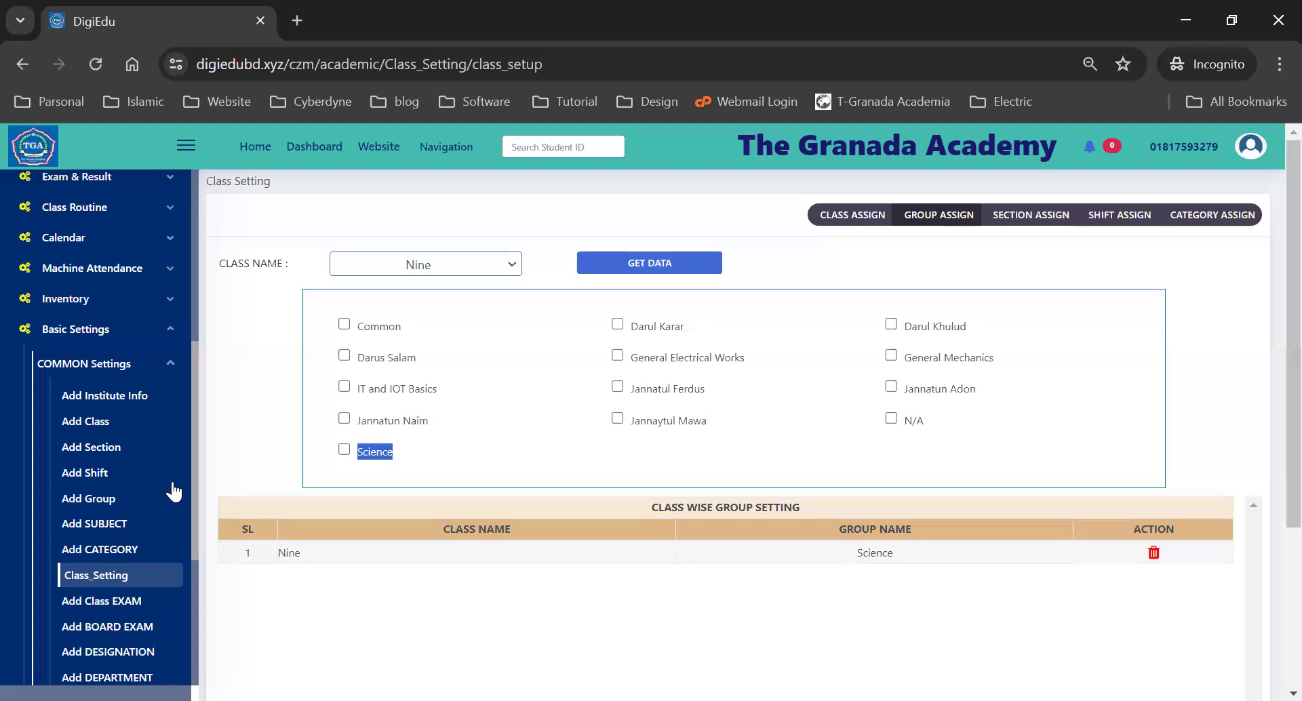
- Open the Add Group page listing all 13 academic groups
left_click(92, 506)
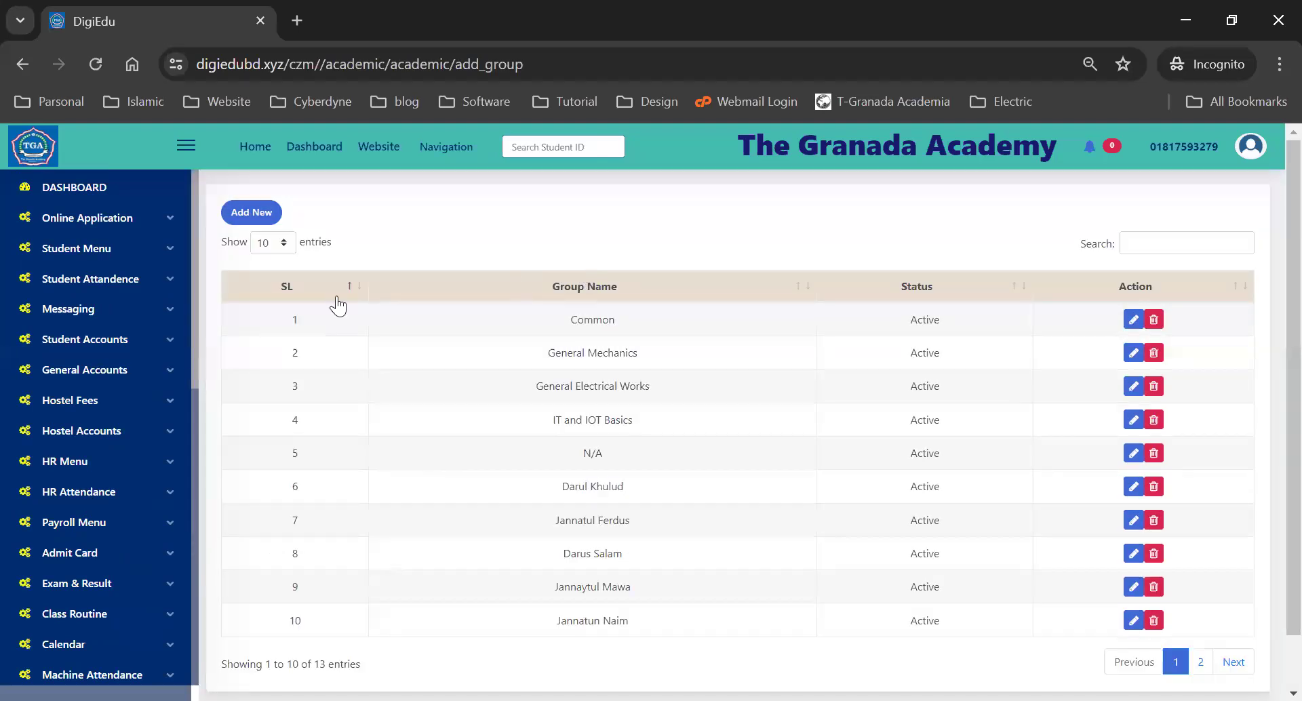
scroll(131, 357, "down", 6)
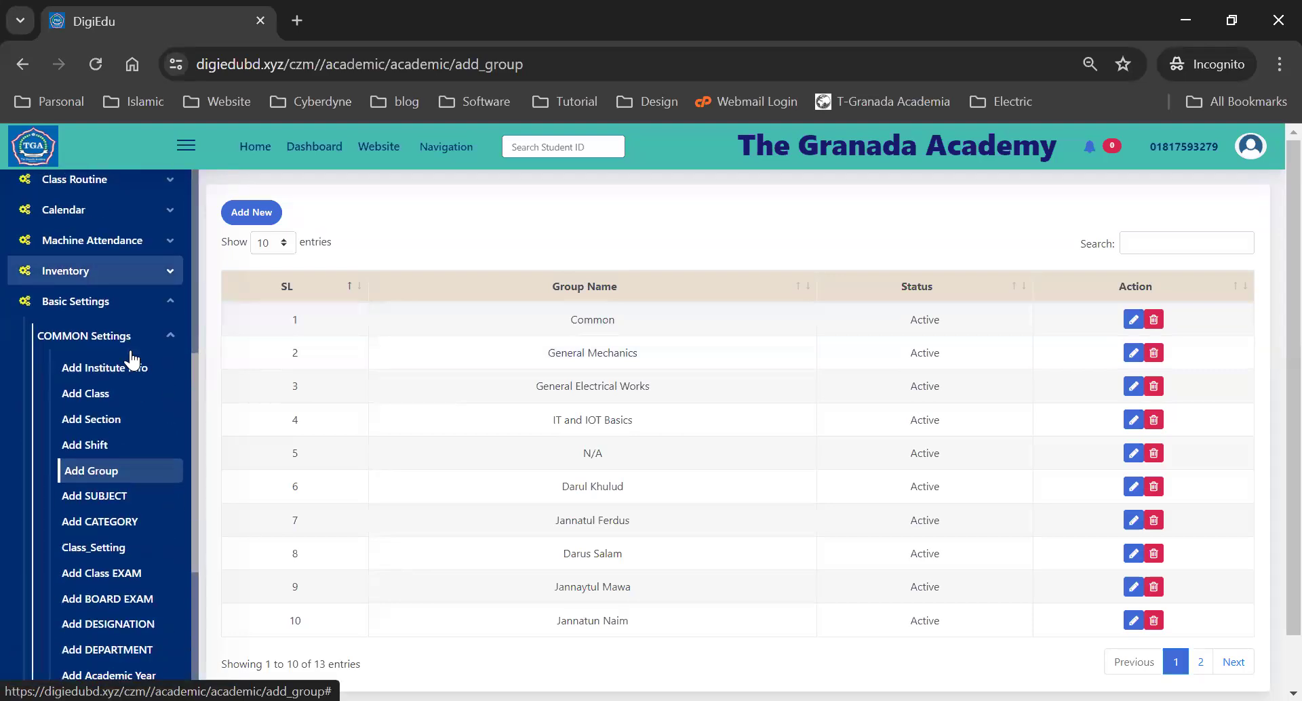
scroll(80, 383, "down", 3)
- In Group Assign, load class Nine and delete its Common row, leaving only Science
left_click(81, 375)
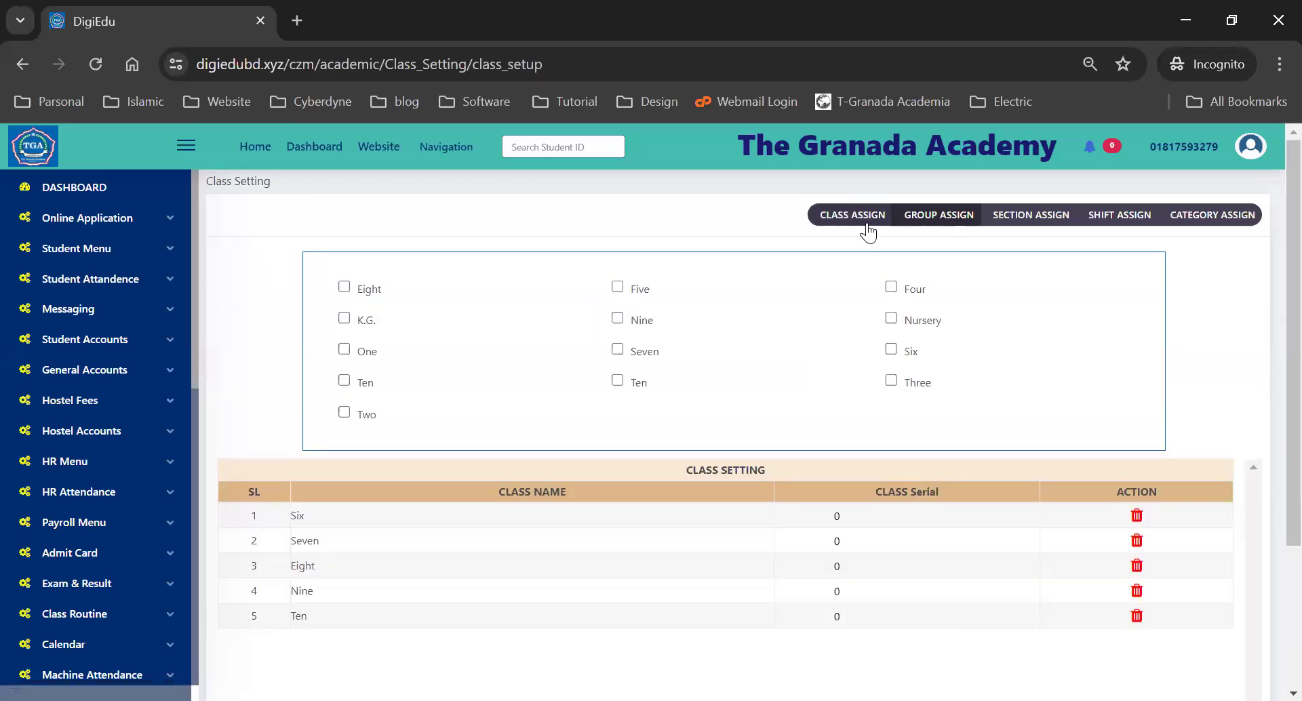
left_click(938, 221)
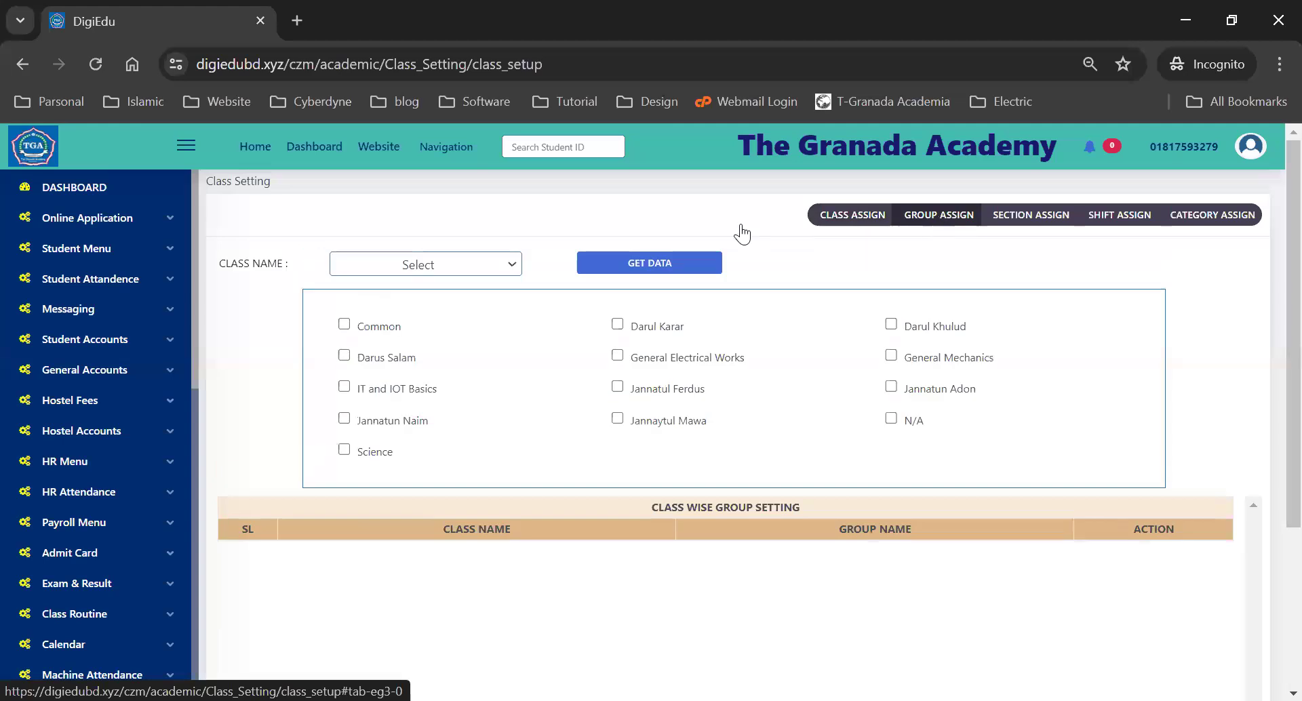
left_click(395, 256)
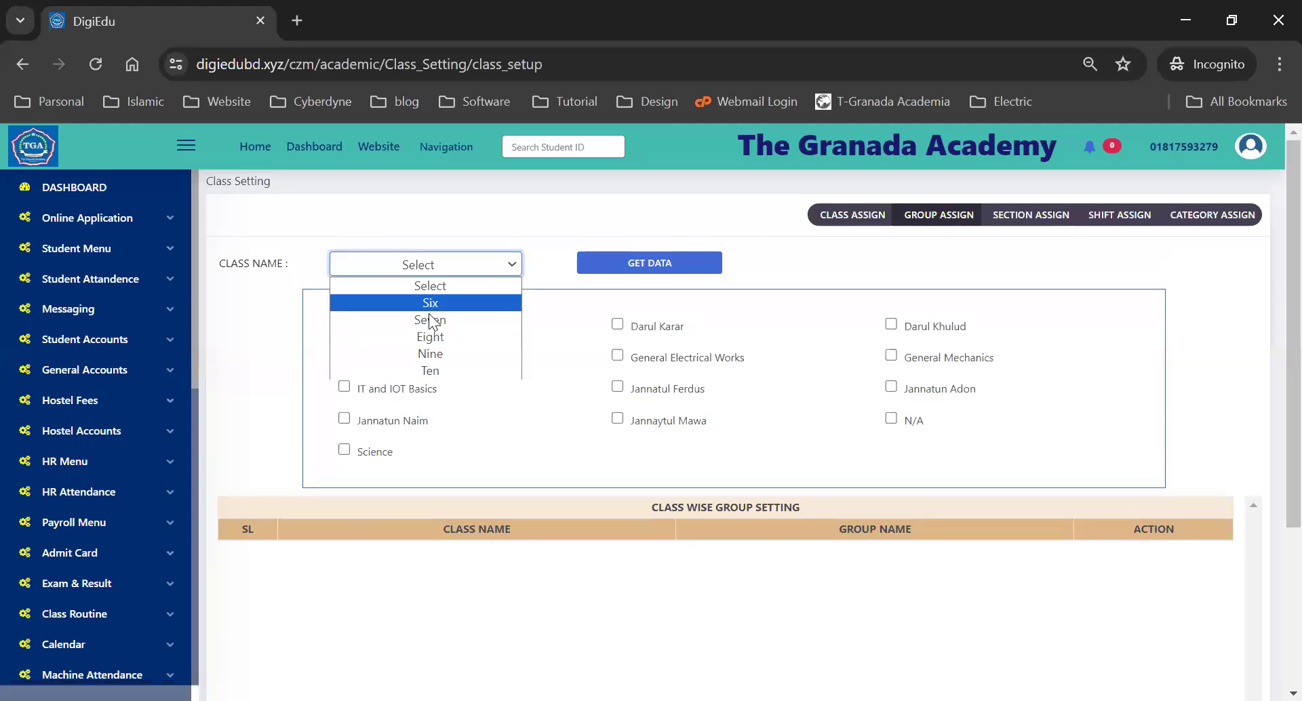
left_click(430, 353)
left_click(661, 261)
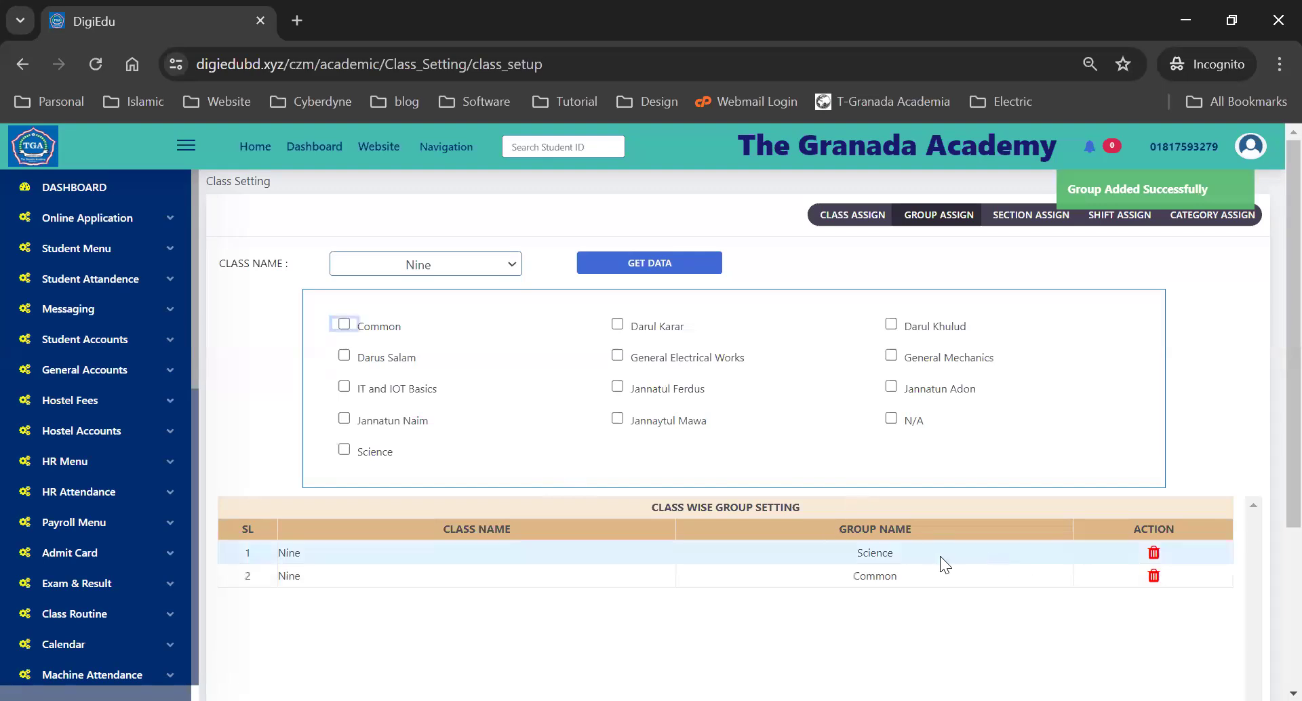
left_click(1153, 577)
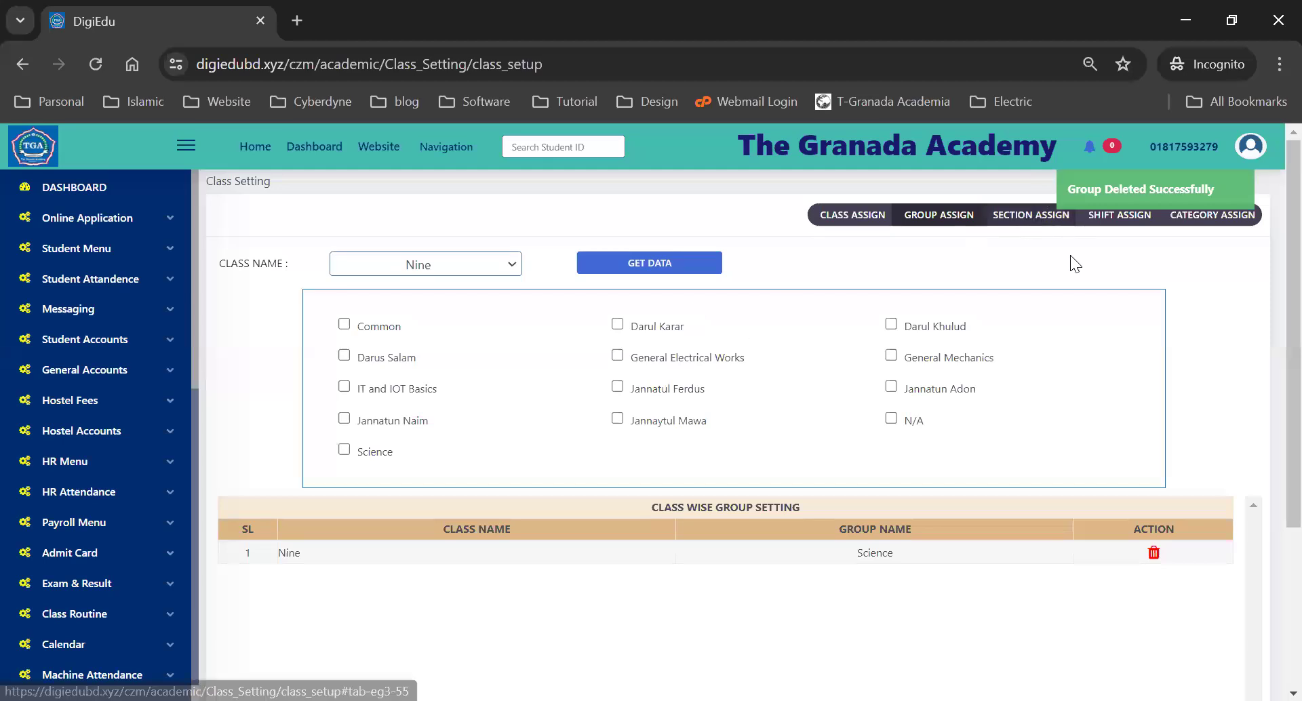
left_click(1030, 215)
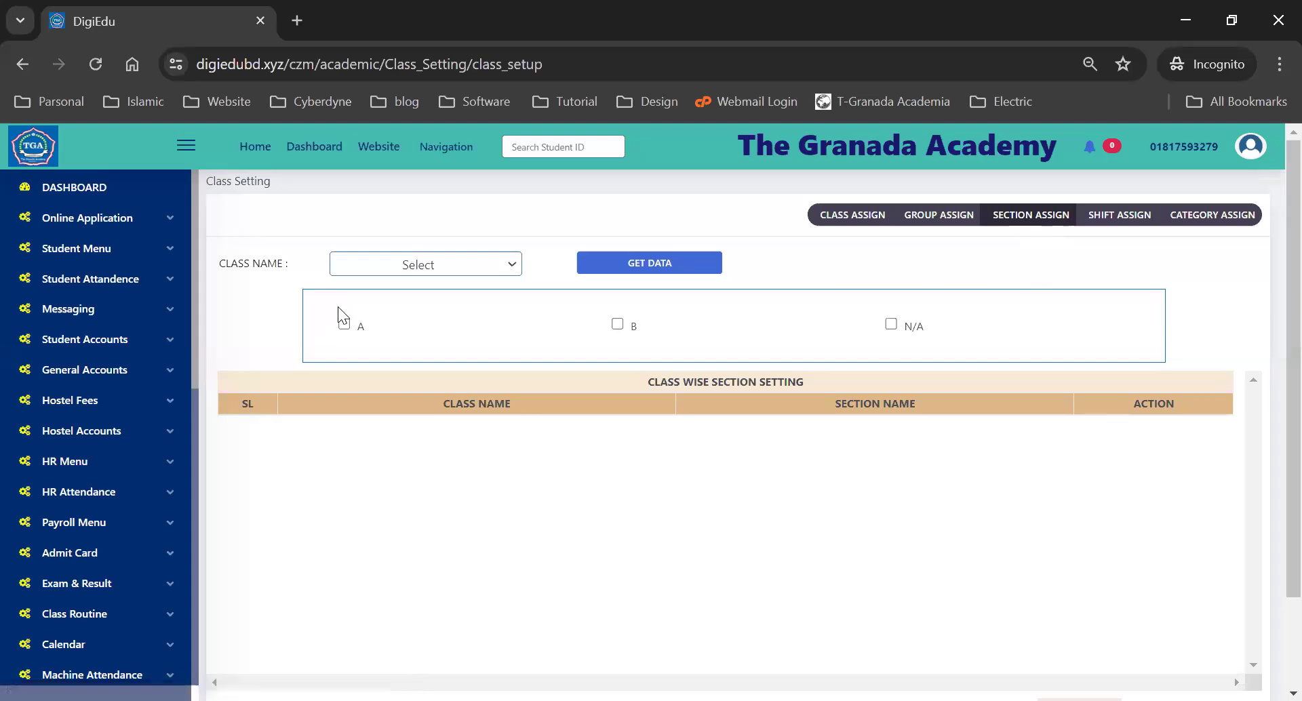
- Check sections for classes Six, Seven and Eight, ticking N/A for class Seven
left_click(415, 271)
left_click(668, 270)
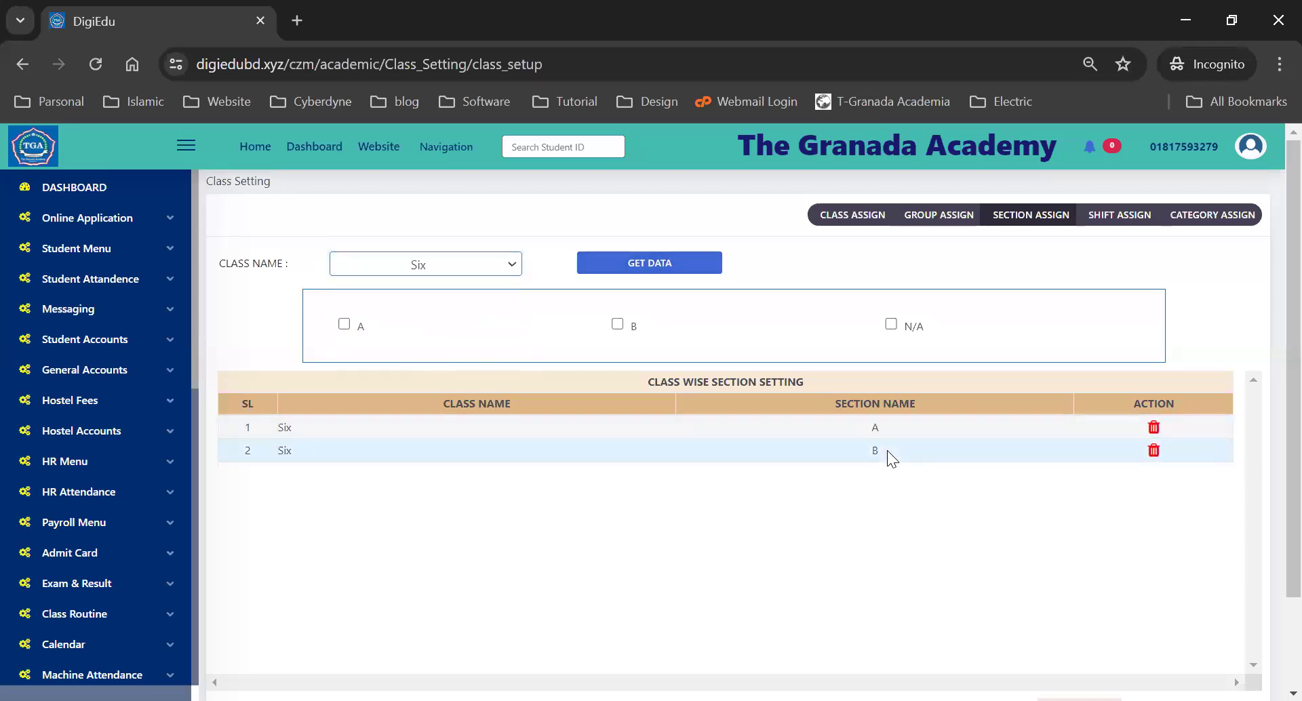
left_click(430, 252)
left_click(438, 328)
left_click(615, 271)
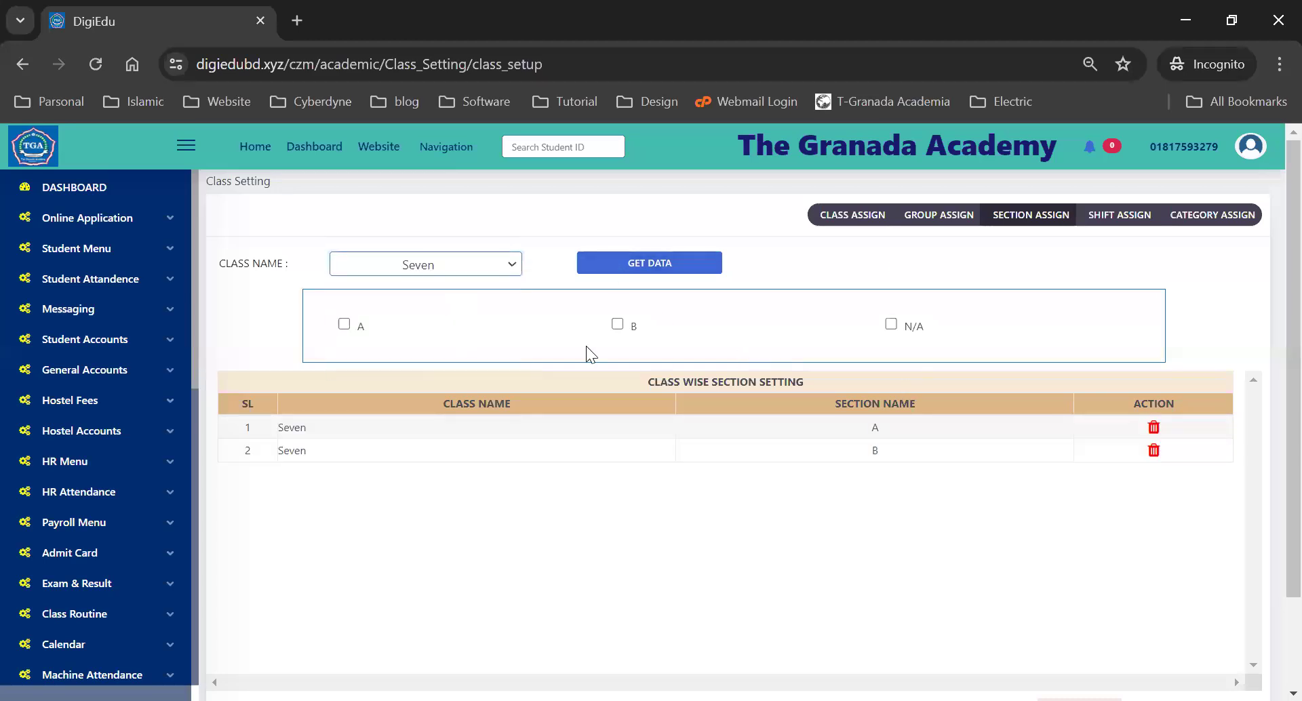
left_click(891, 325)
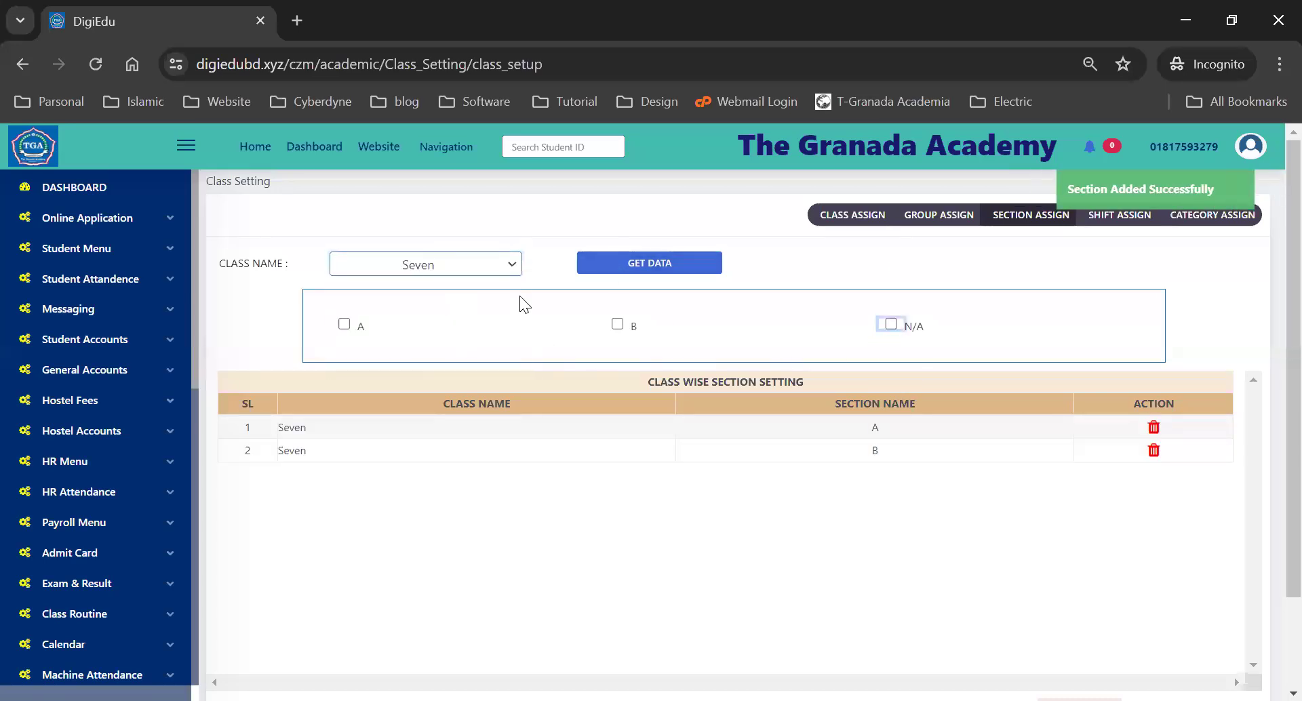
left_click(450, 262)
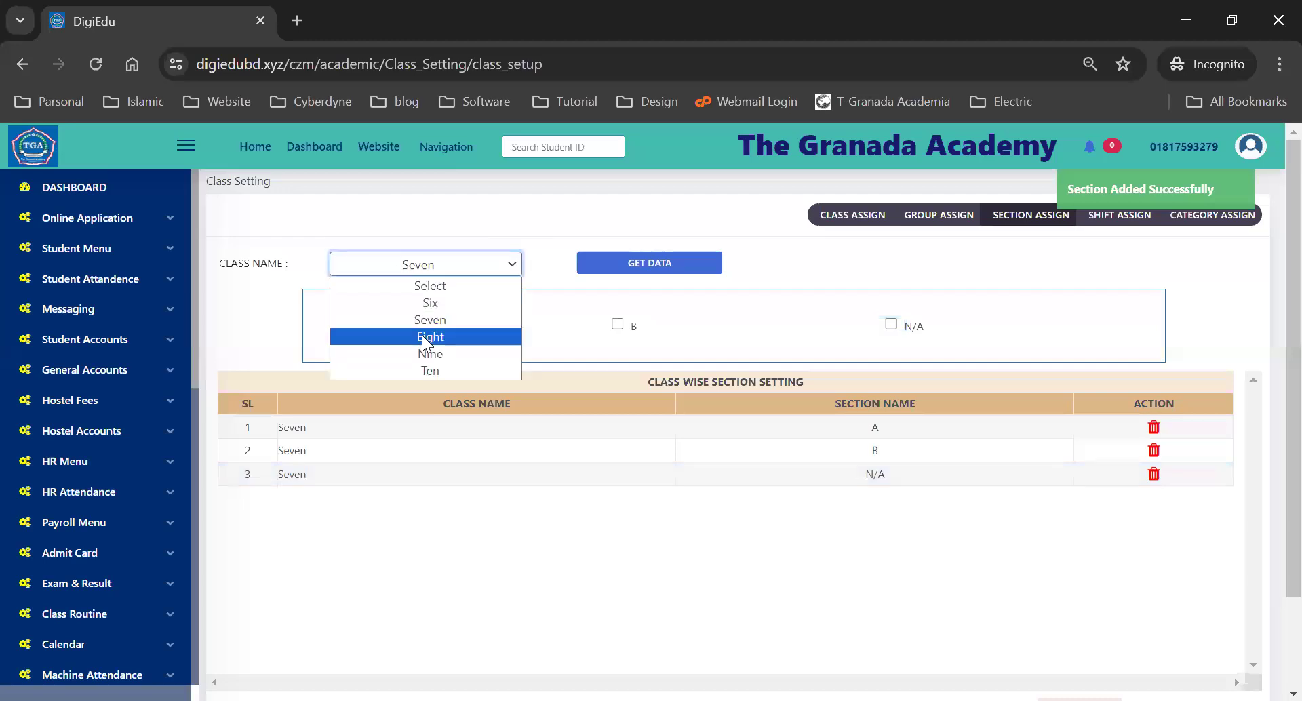
left_click(421, 334)
left_click(678, 266)
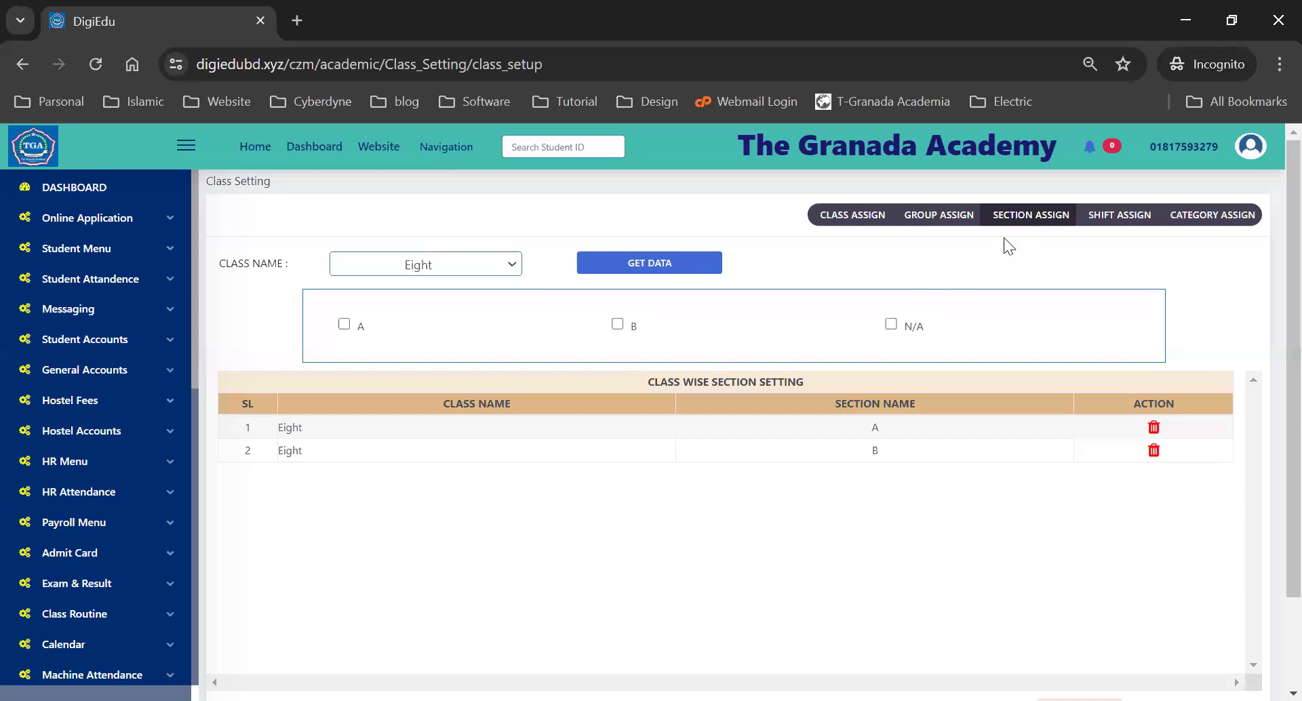
left_click(1131, 220)
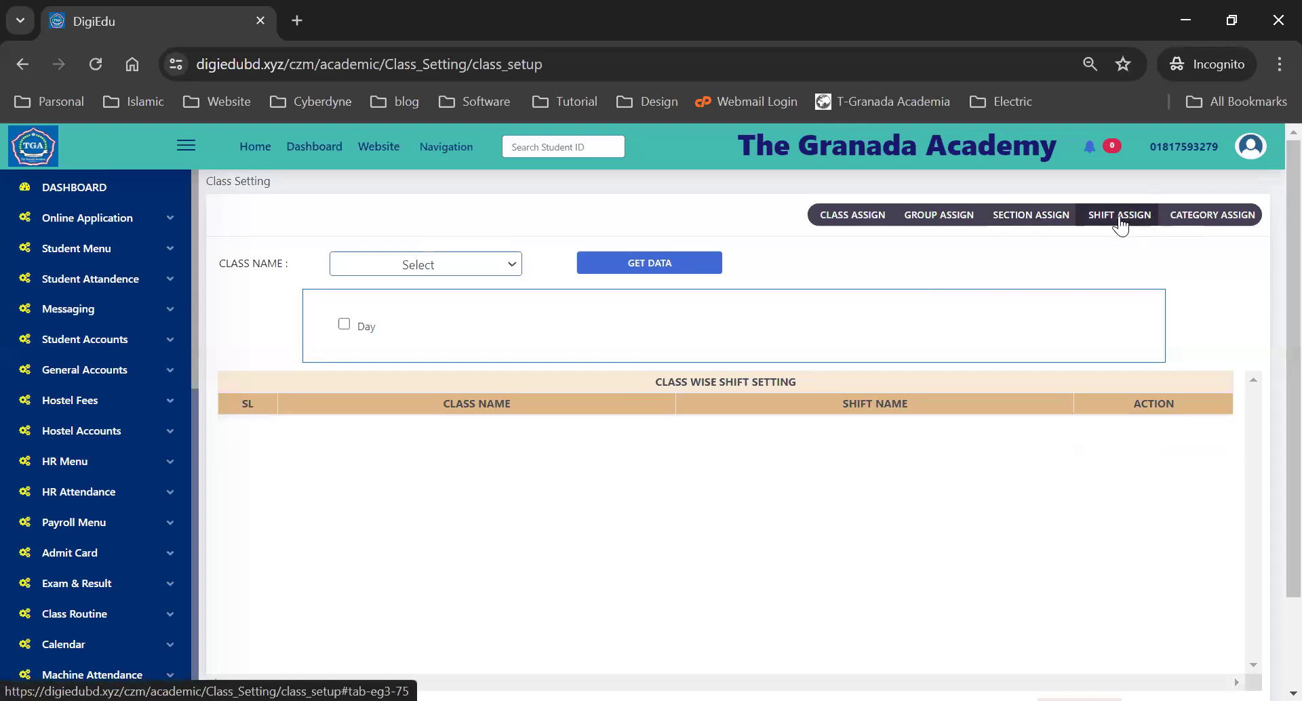
- Assign the Day shift to classes Six and Seven, dismissing the no-data alerts
left_click(384, 264)
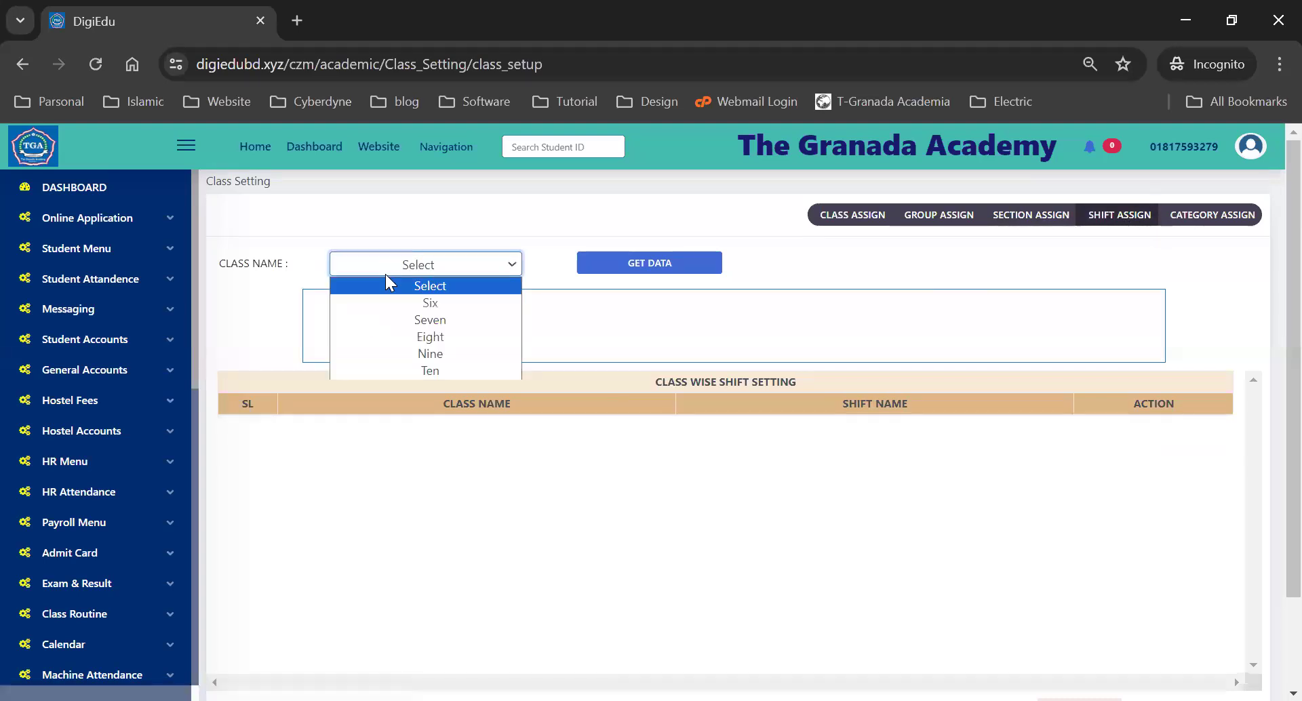
left_click(661, 275)
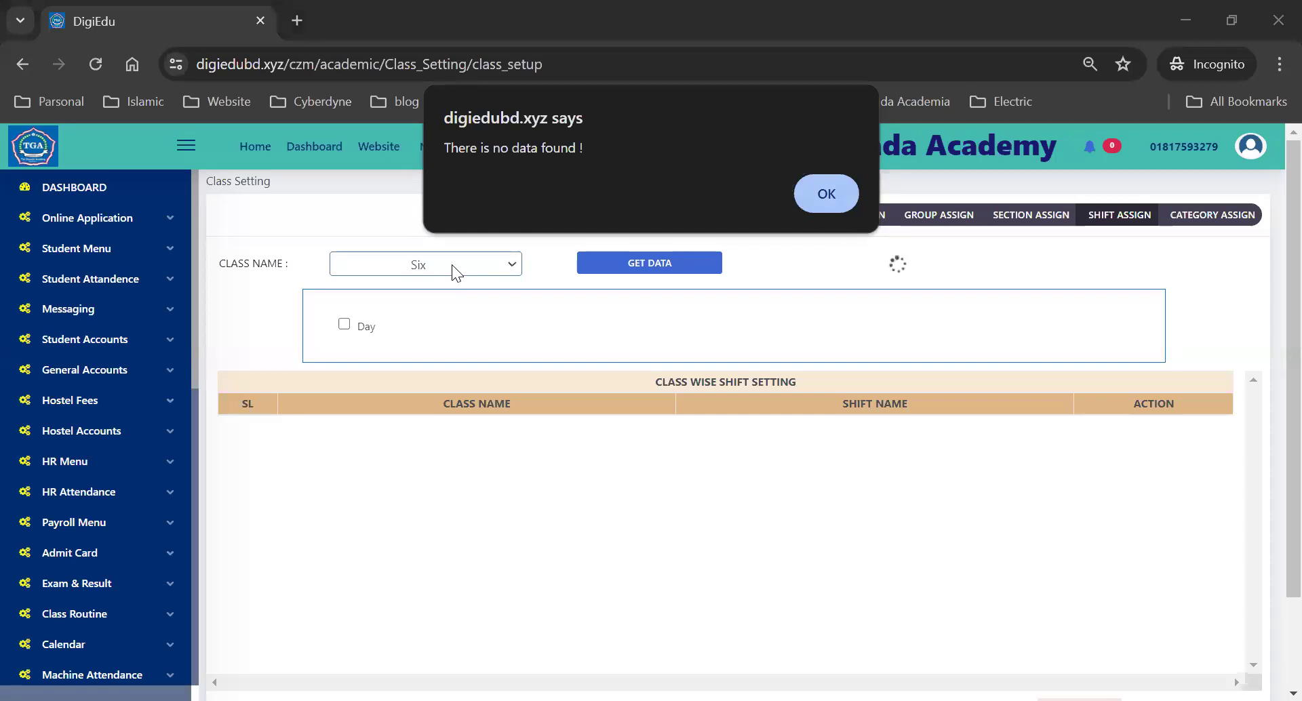
left_click(826, 194)
left_click(344, 324)
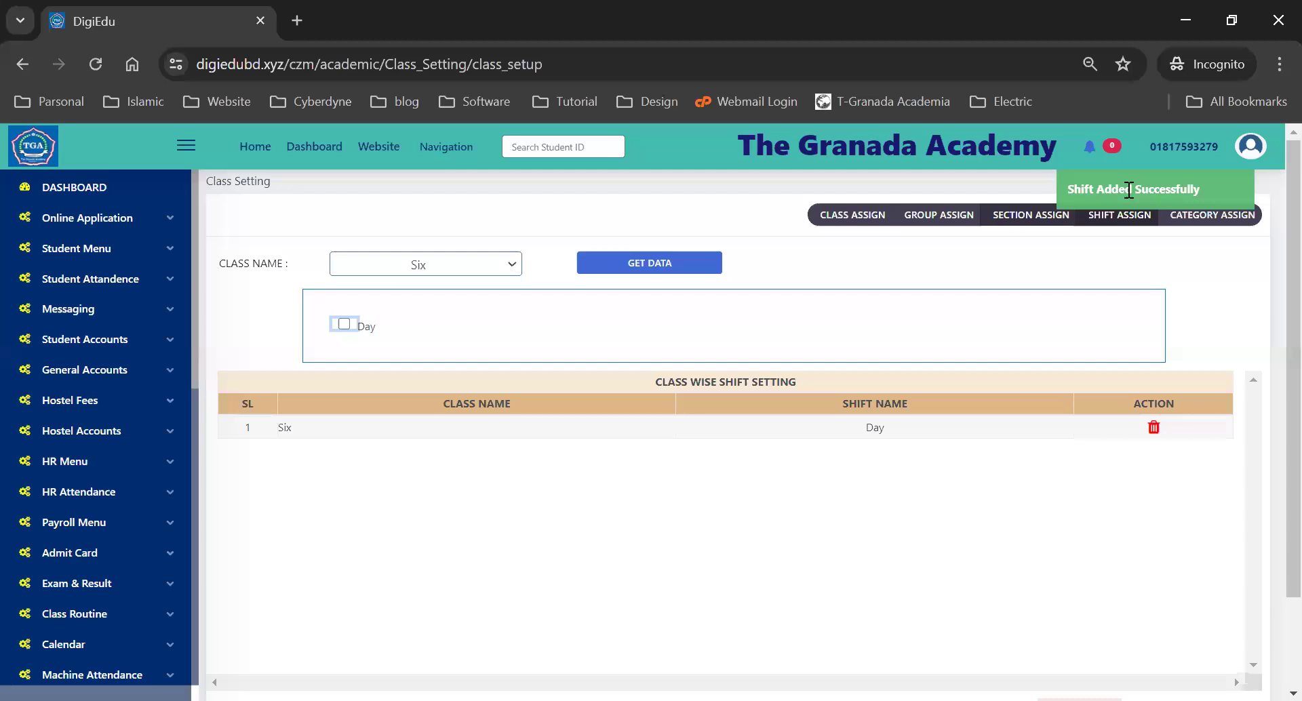
left_click(473, 269)
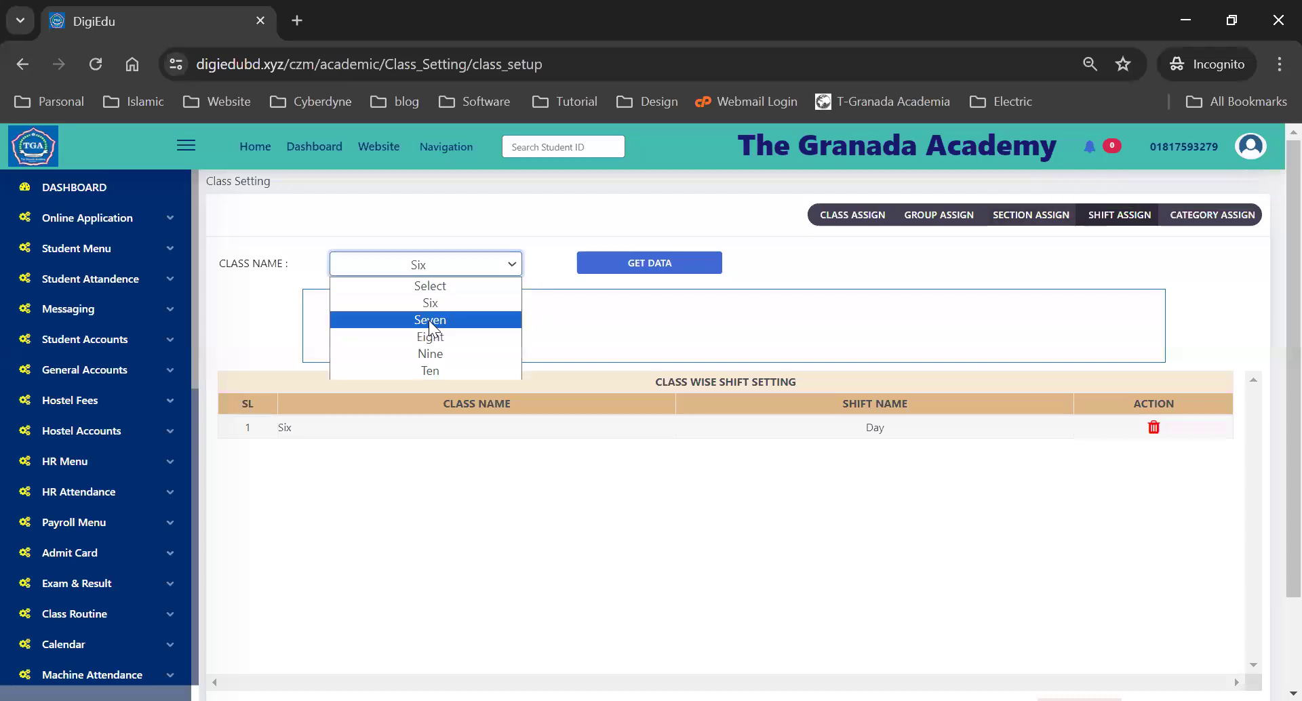
left_click(429, 320)
left_click(629, 270)
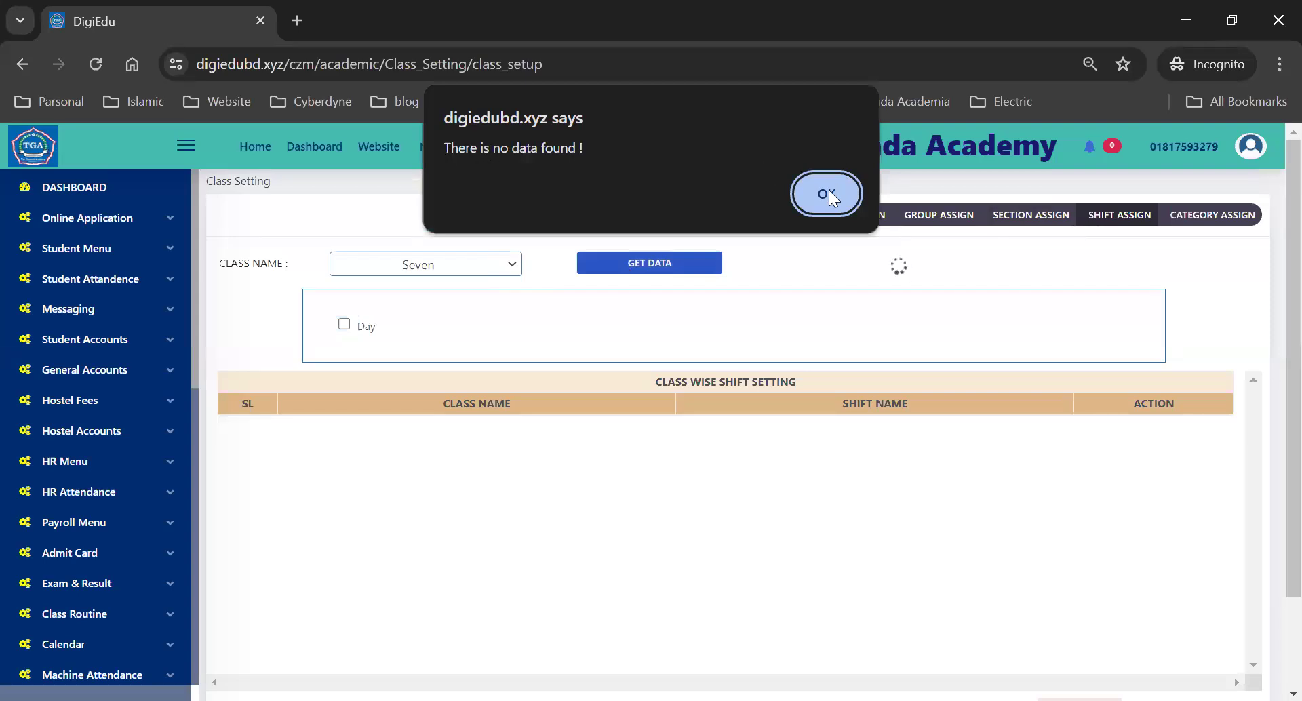
left_click(807, 198)
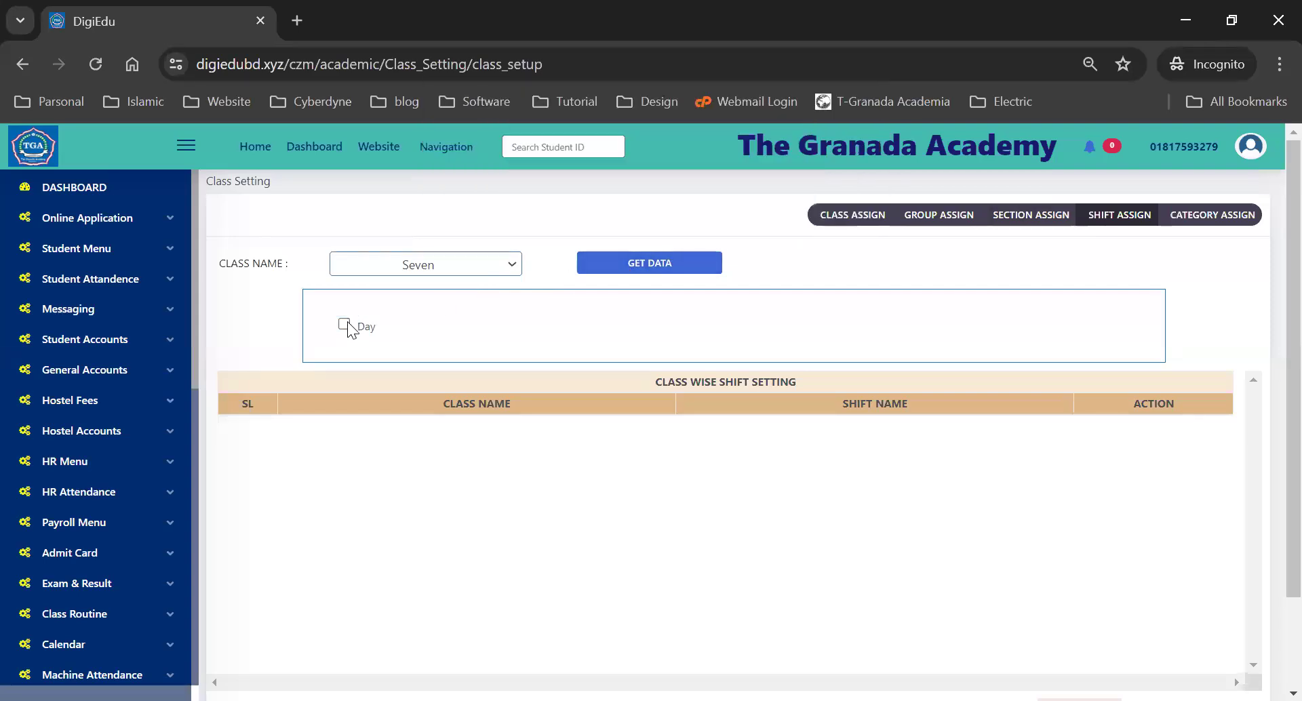
left_click(344, 324)
- Assign the Day shift to classes Eight and Nine, dismissing the no-data alerts
left_click(502, 264)
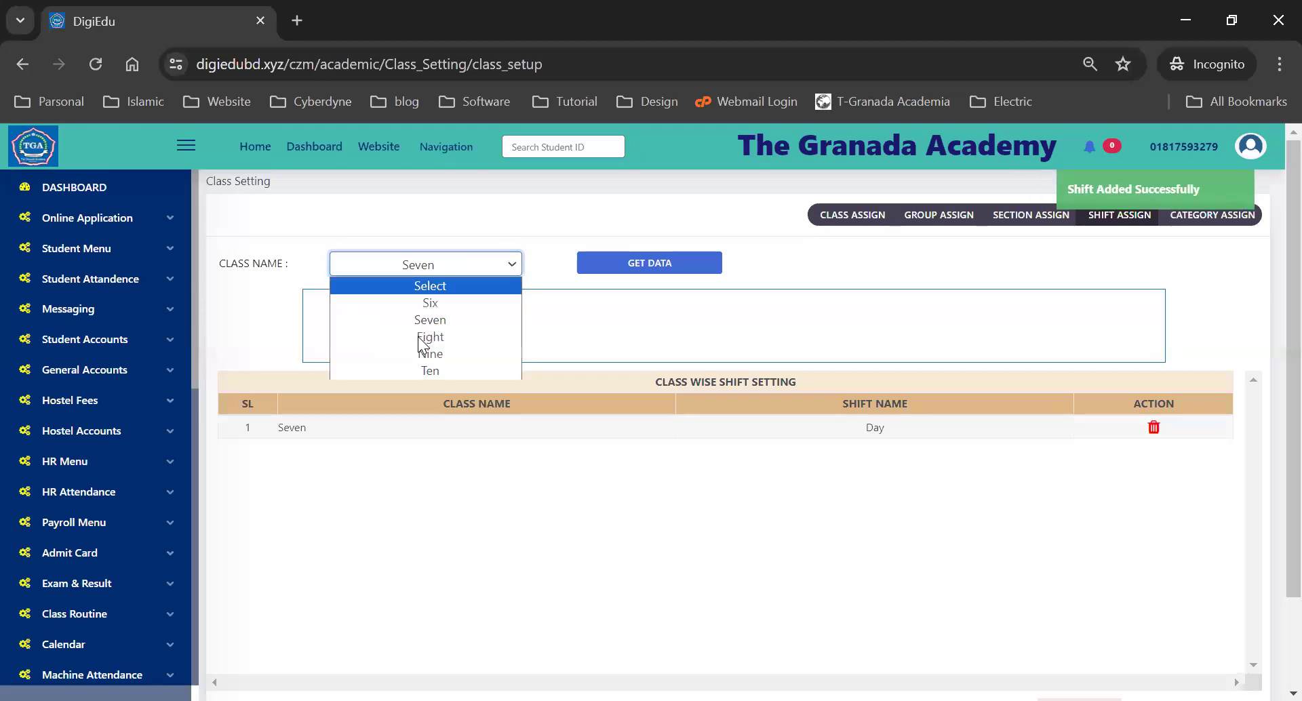
left_click(417, 337)
left_click(617, 263)
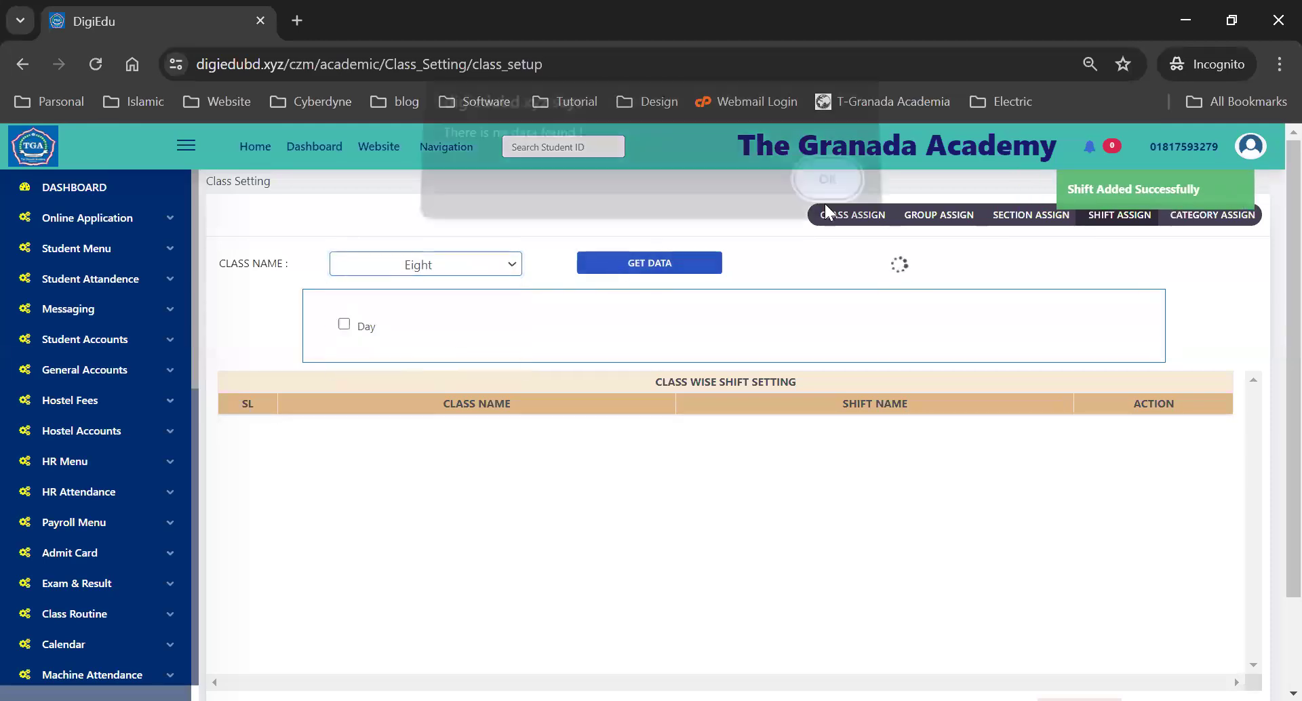
left_click(833, 191)
left_click(343, 324)
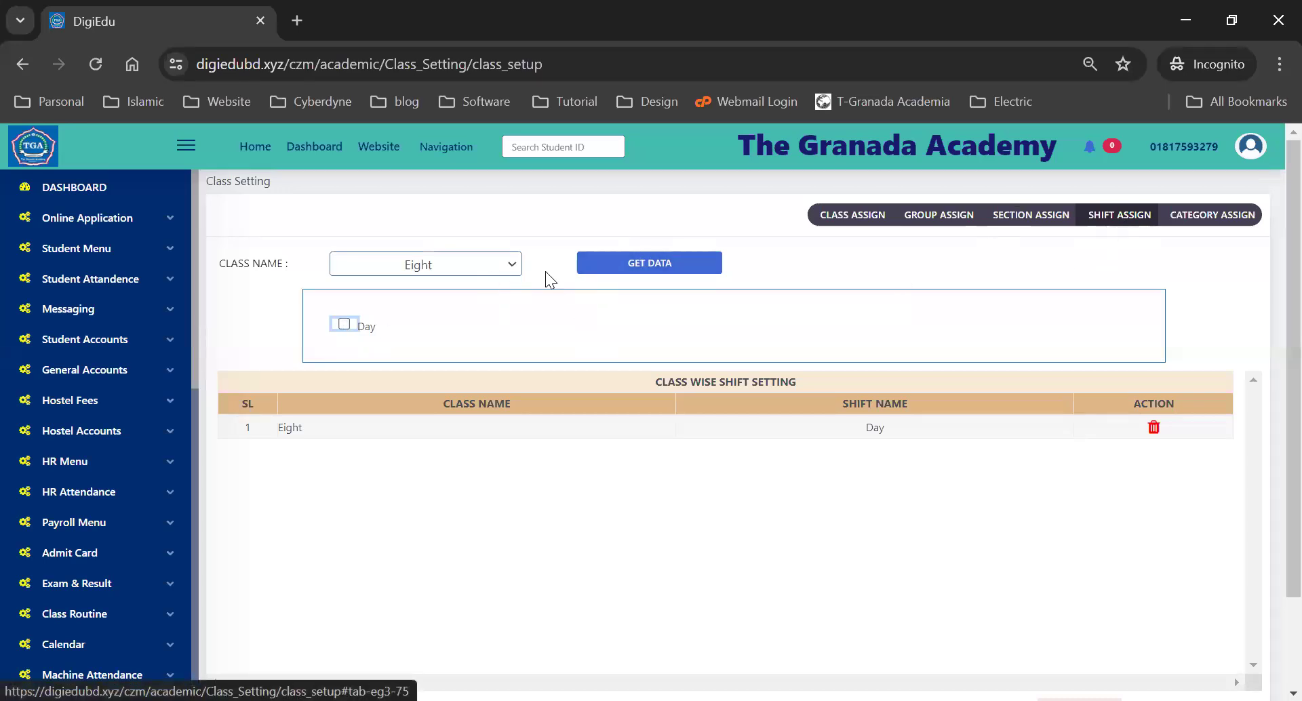
left_click(456, 266)
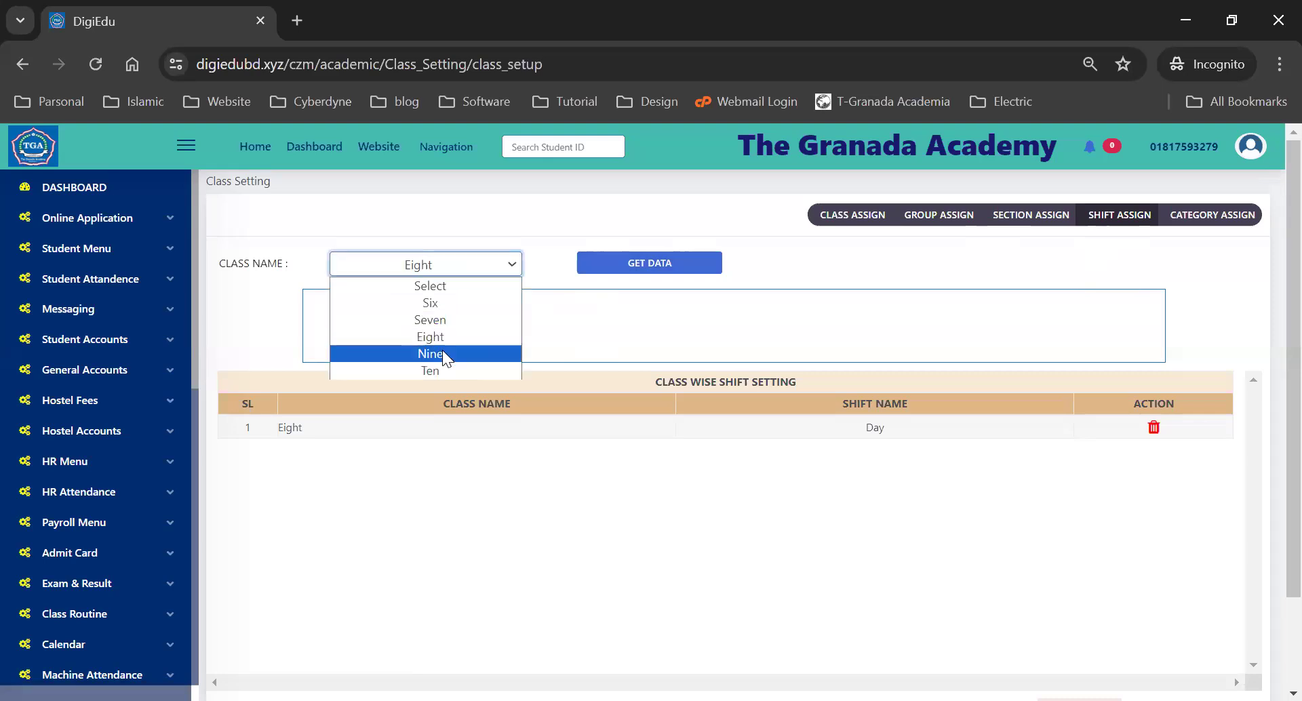
left_click(442, 354)
left_click(646, 264)
left_click(851, 195)
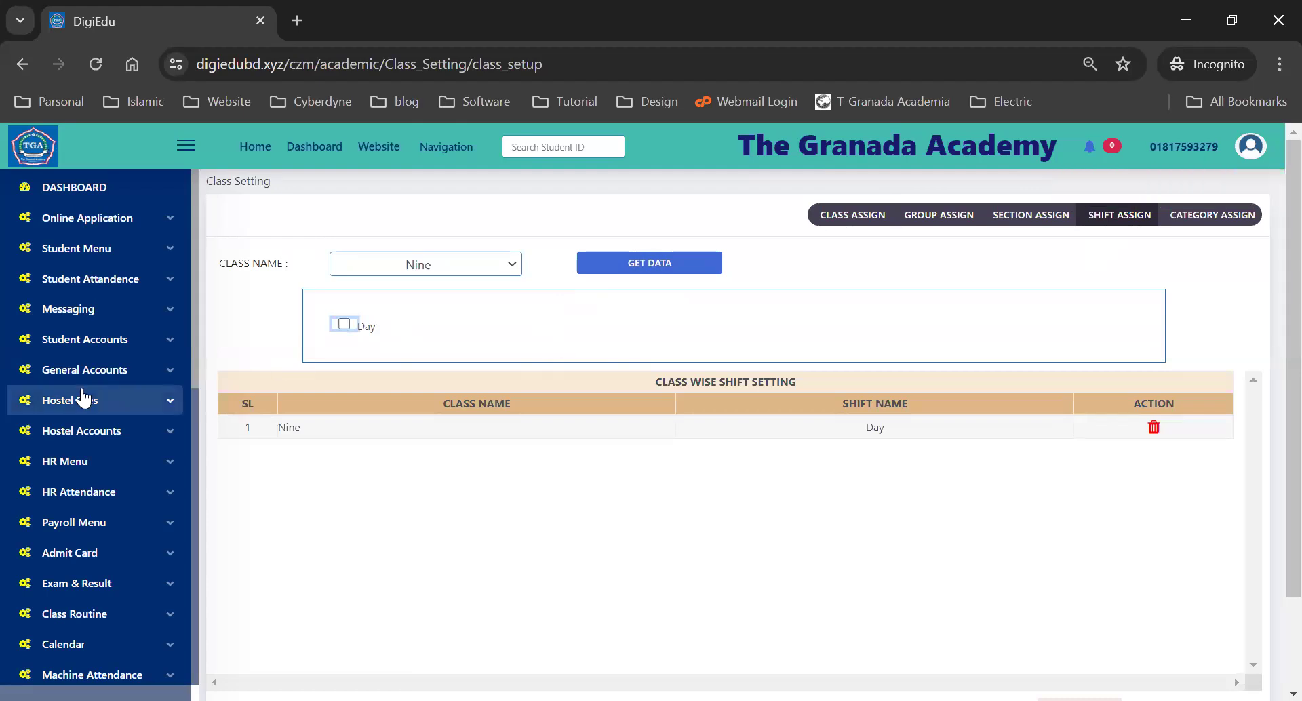
- Switch to Category Assign, showing General, Non-Residential, Residential and Vocational with Residential assigned
scroll(87, 399, "down", 5)
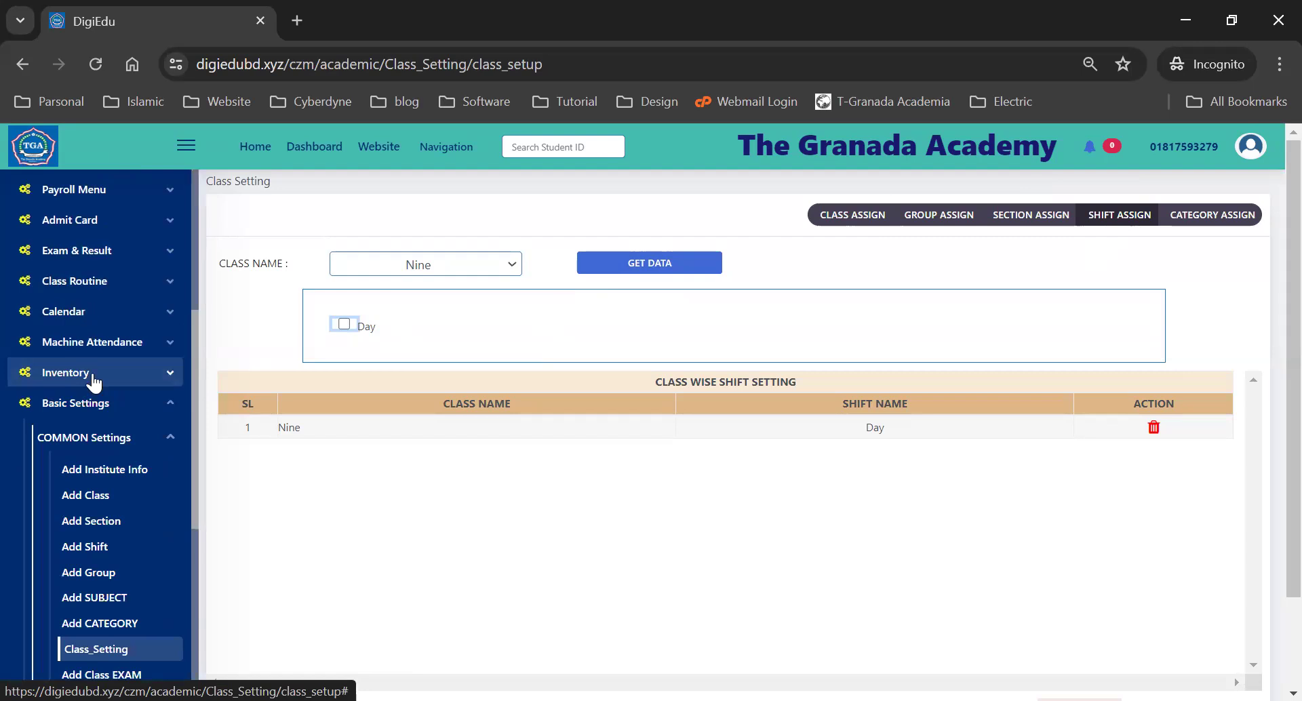
scroll(93, 383, "down", 4)
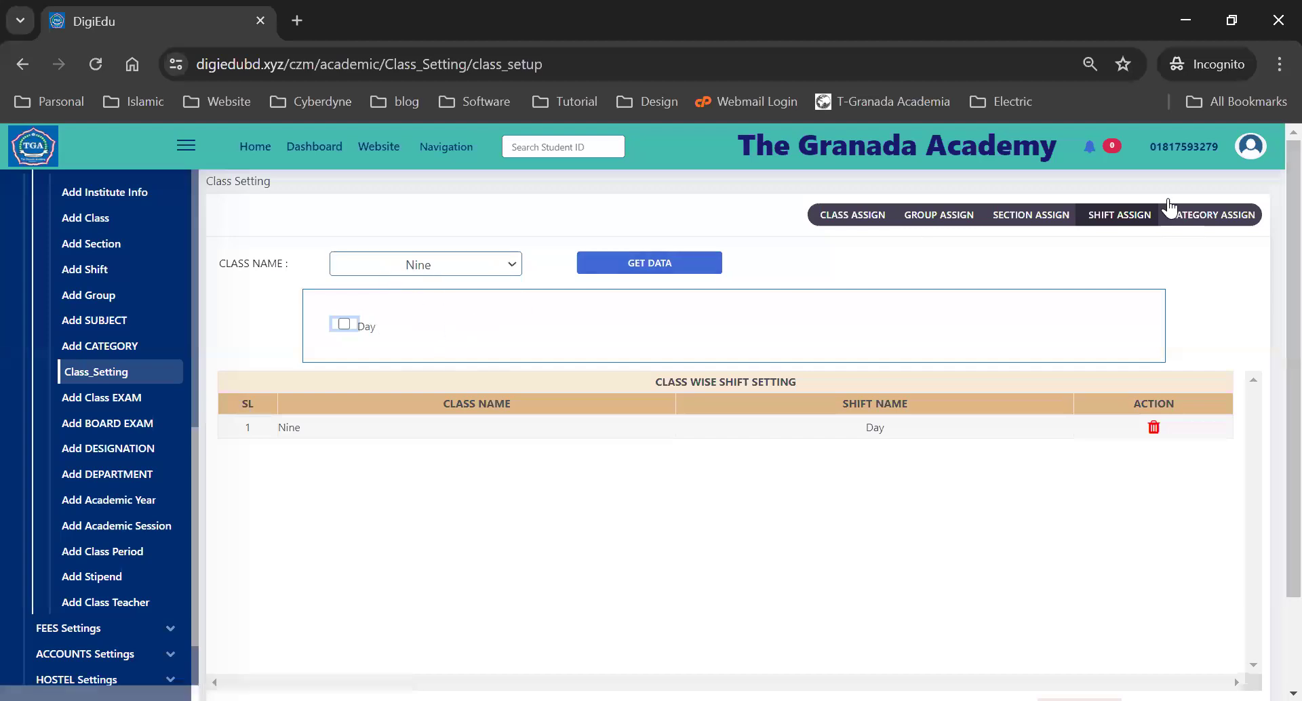
left_click(1197, 217)
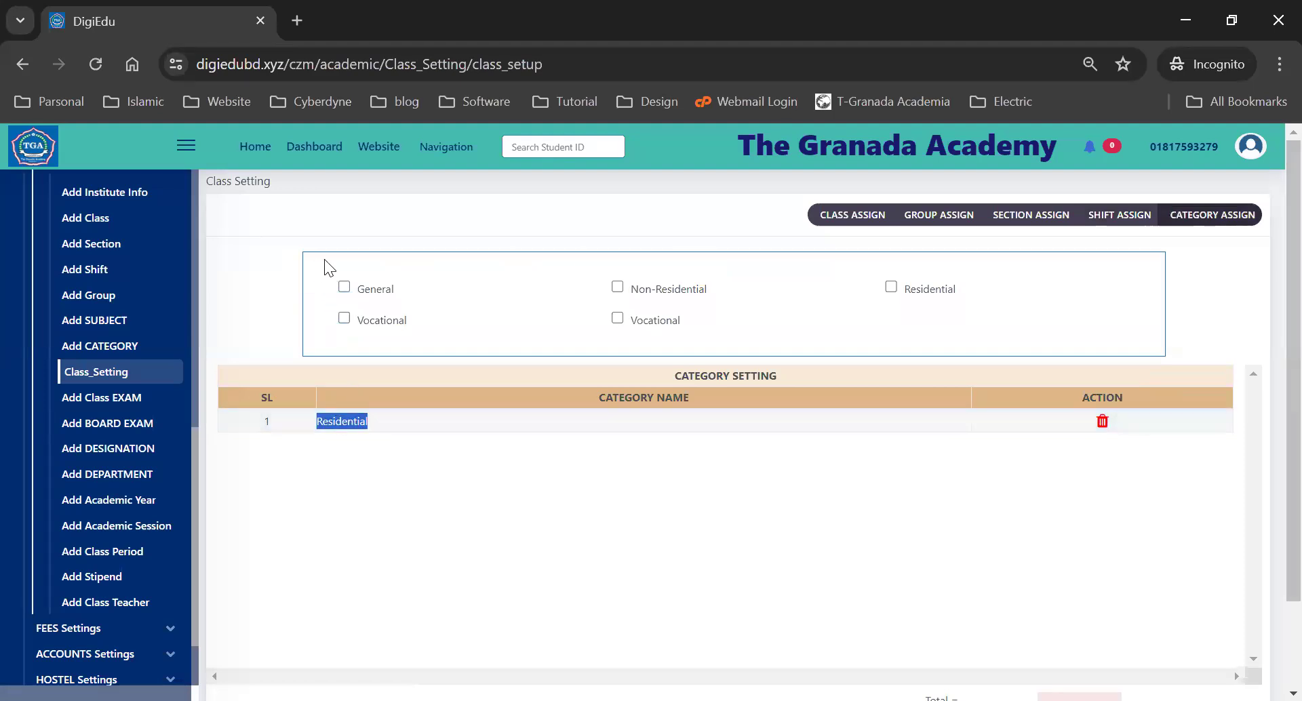
- Tick Non-Residential in Category Assign so it is assigned alongside Residential
left_click(497, 268)
left_click_drag(497, 269, 814, 353)
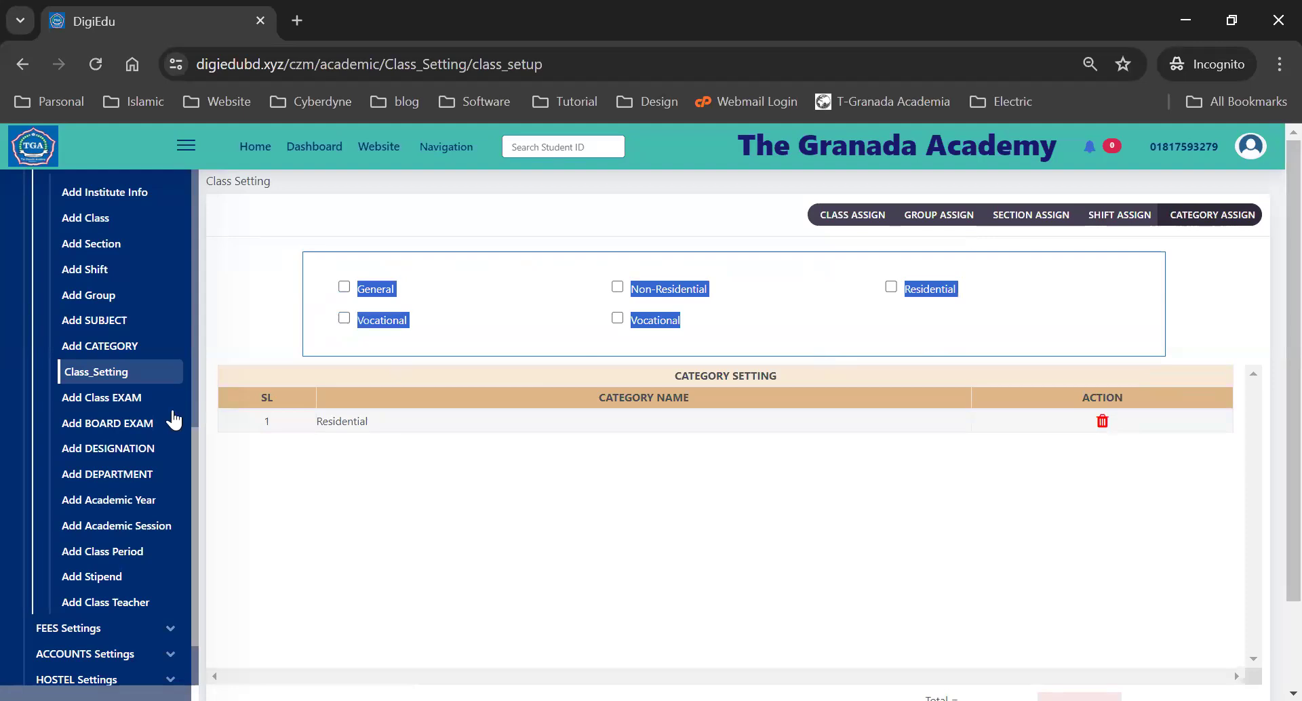
double_click(353, 421)
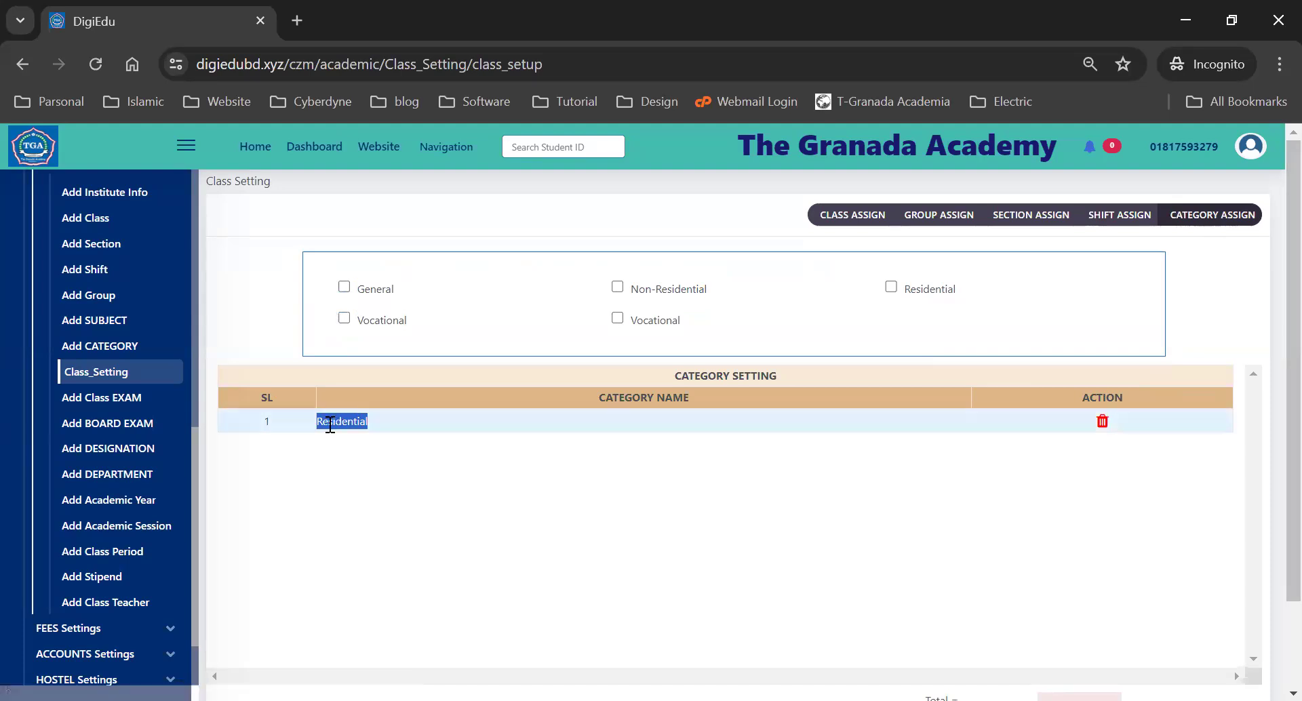
left_click(617, 289)
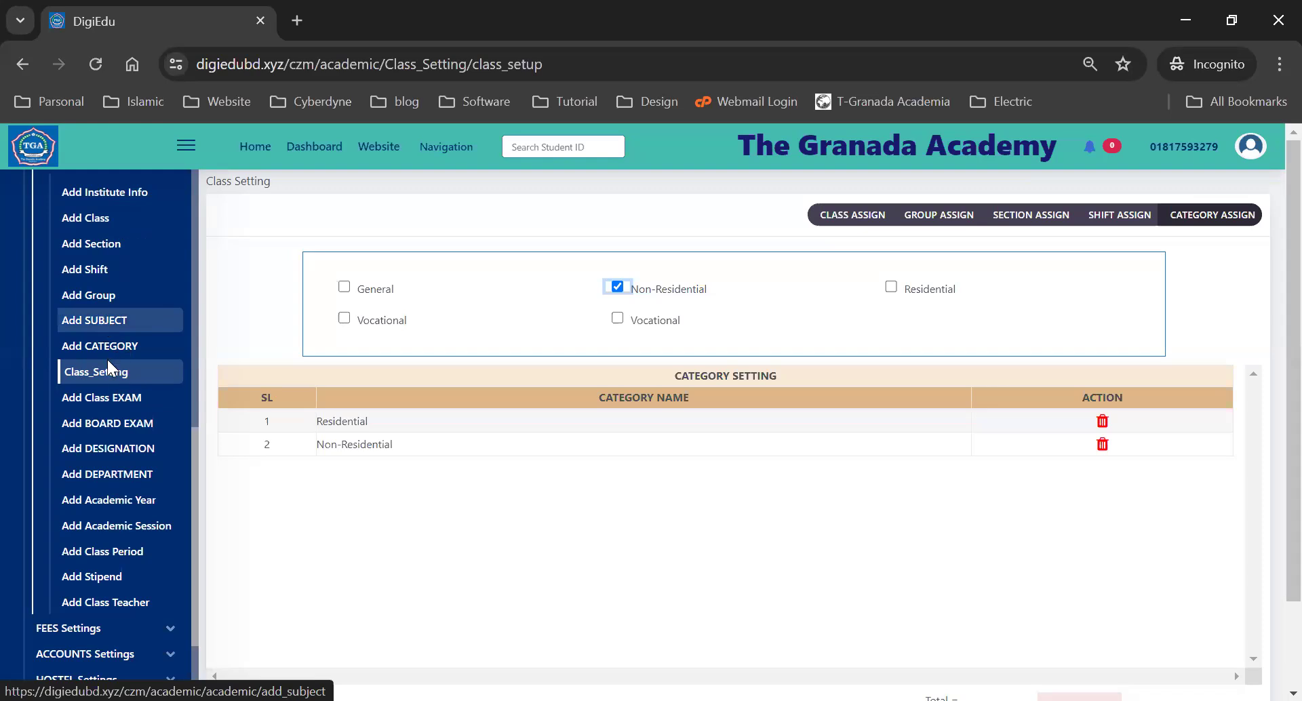
left_click(85, 400)
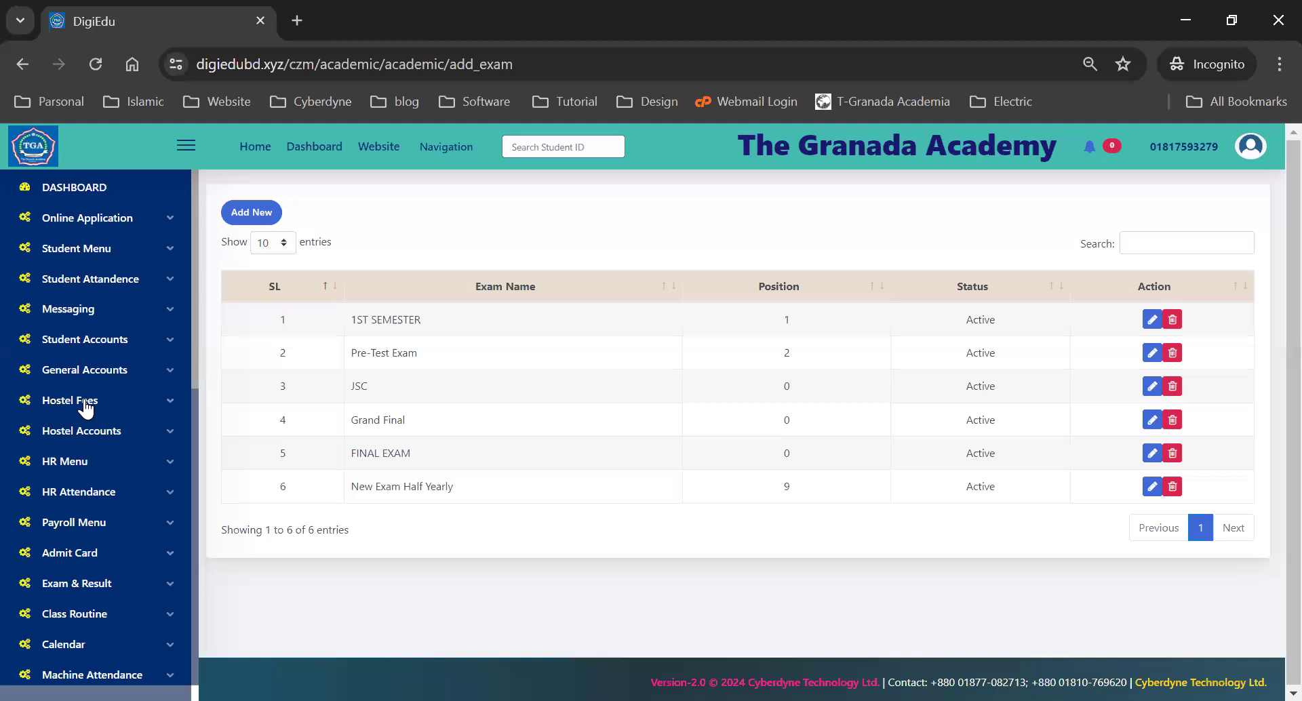
- Scroll the class exam list and review names such as 1ST SEMESTER, JSC and Grand Final
scroll(86, 408, "down", 6)
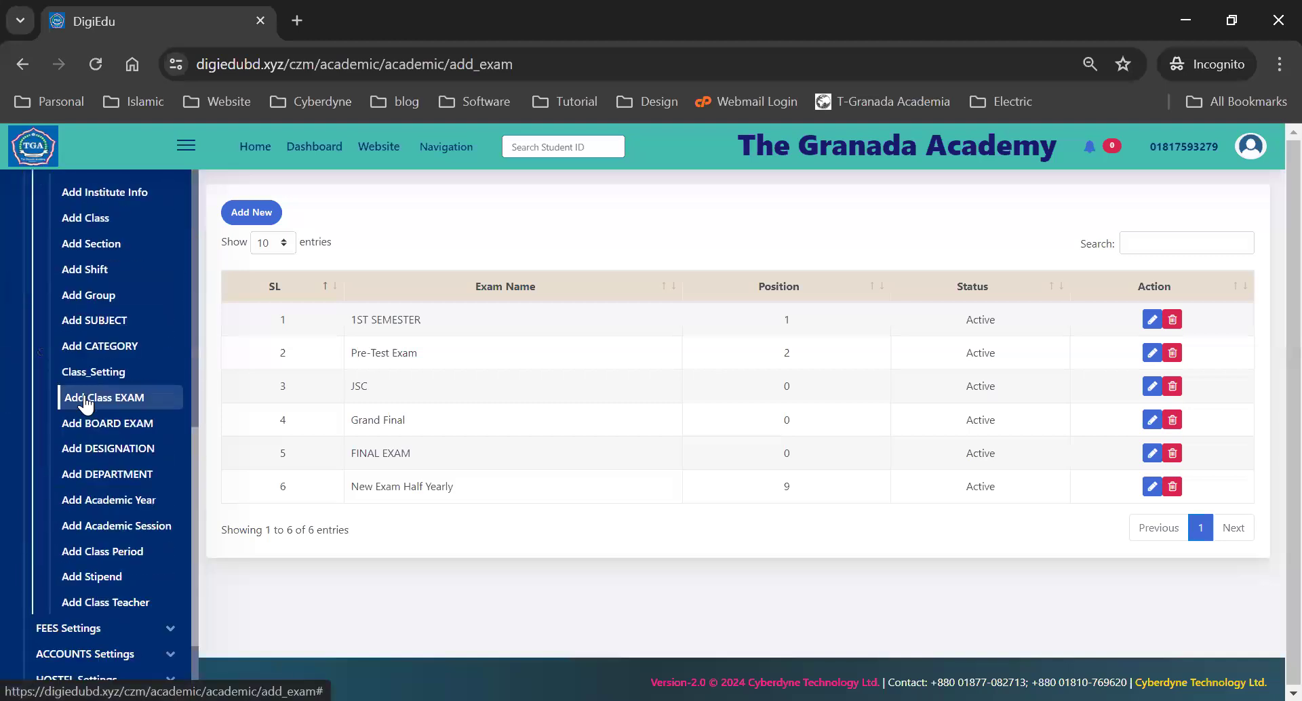
double_click(390, 317)
left_click(376, 353)
double_click(357, 386)
double_click(366, 420)
left_click(368, 458)
double_click(383, 488)
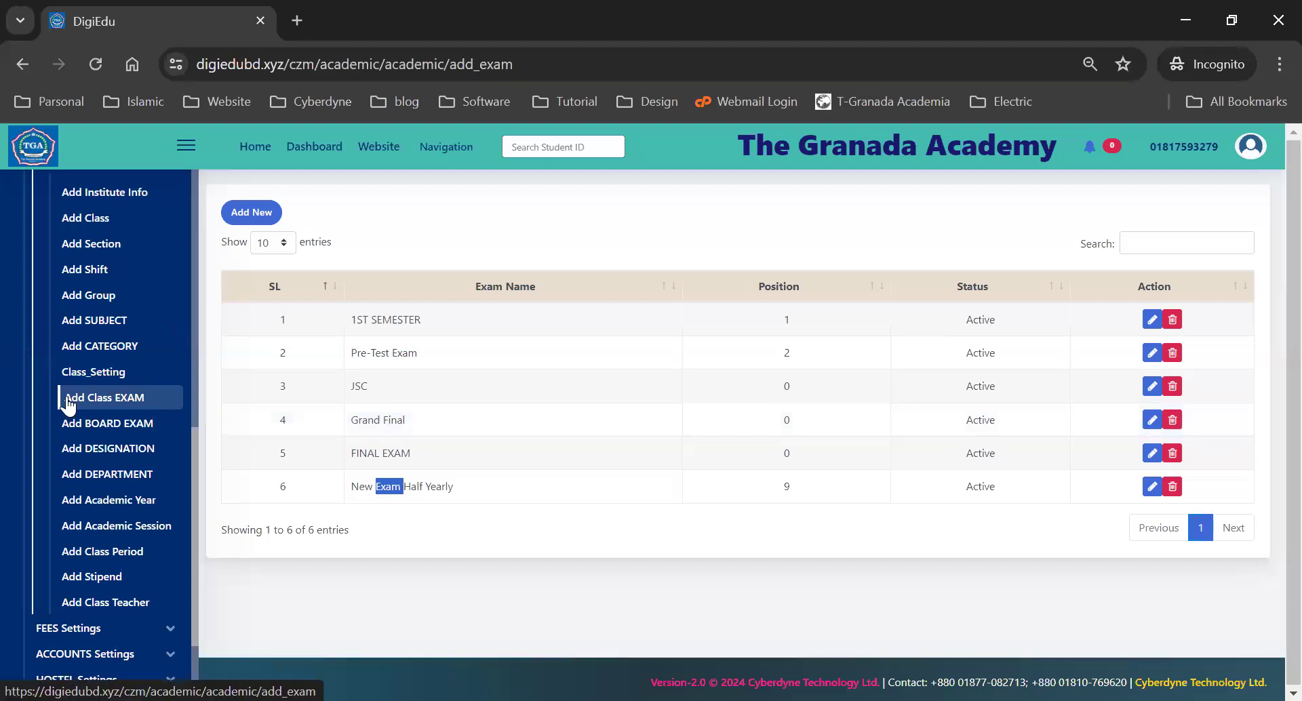
- Look over the new class exam form's name and position fields, then close it unsaved
left_click(244, 213)
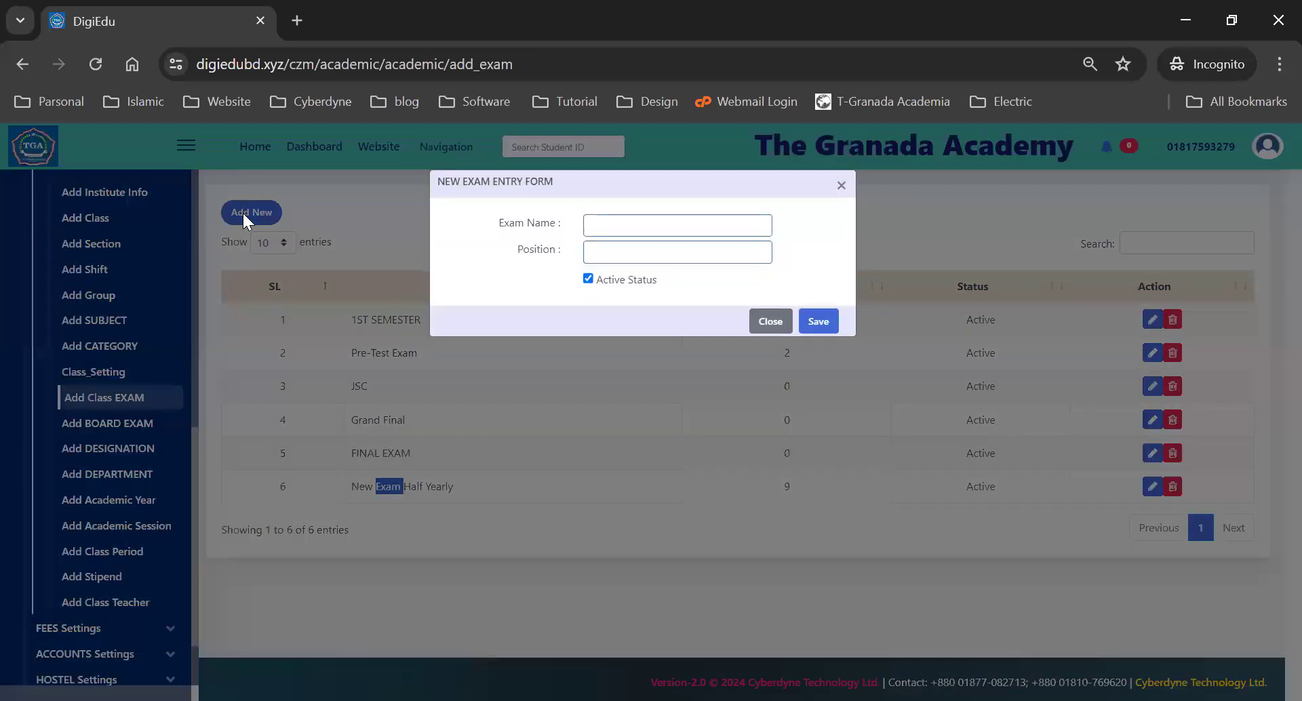
left_click(633, 227)
left_click(603, 255)
left_click(554, 309)
left_click(769, 324)
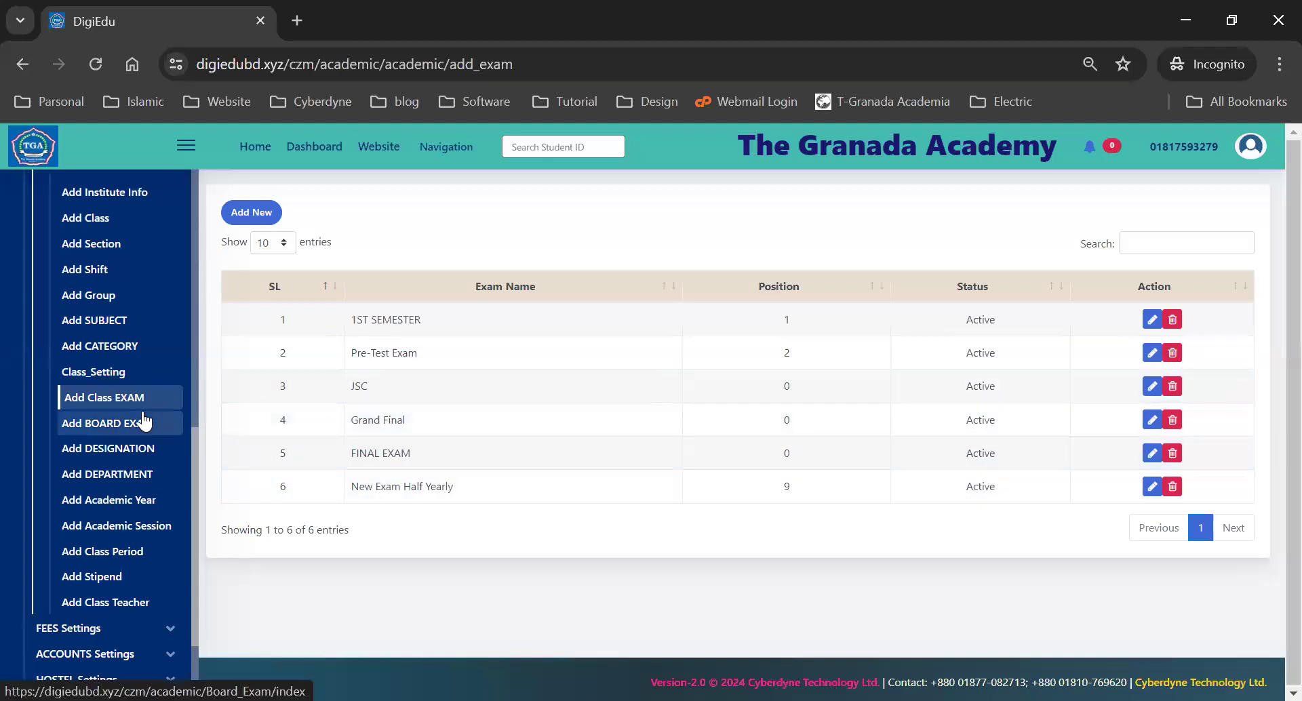
- View the board exam list, dismiss the new board exam form unsaved, then go to Designations
left_click(86, 431)
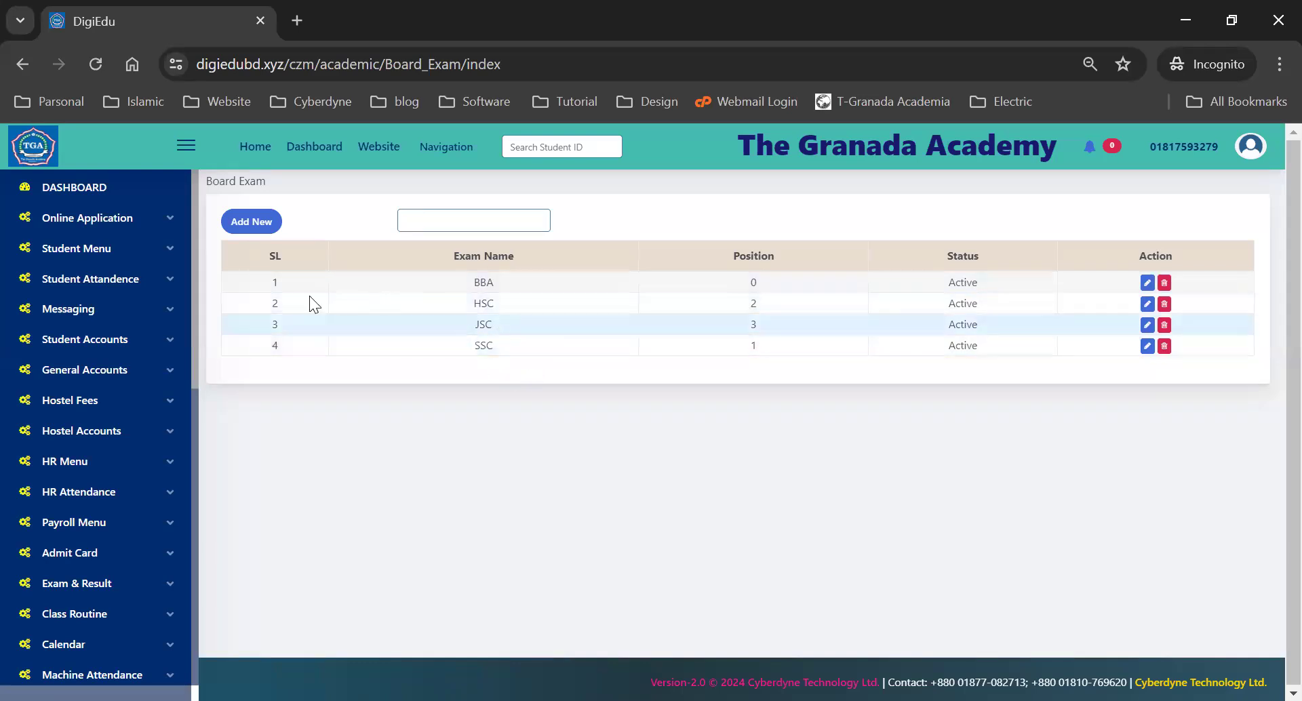
scroll(86, 416, "down", 9)
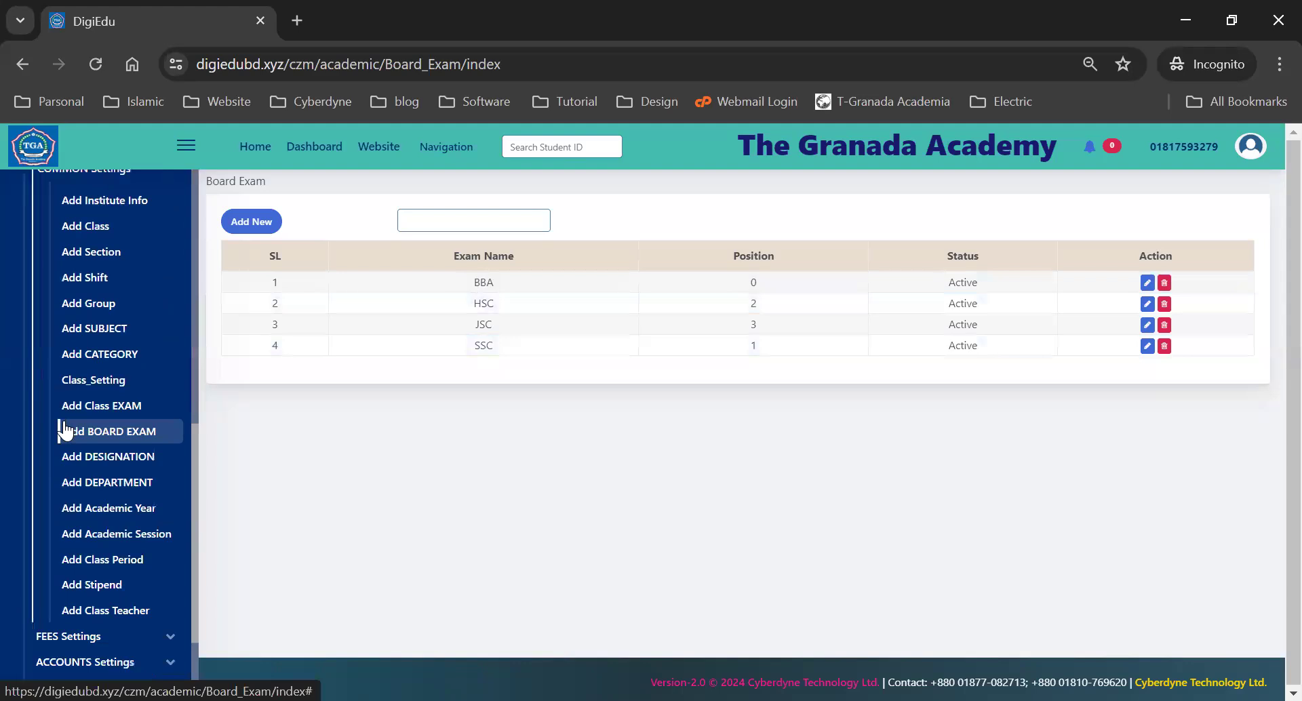
left_click(244, 220)
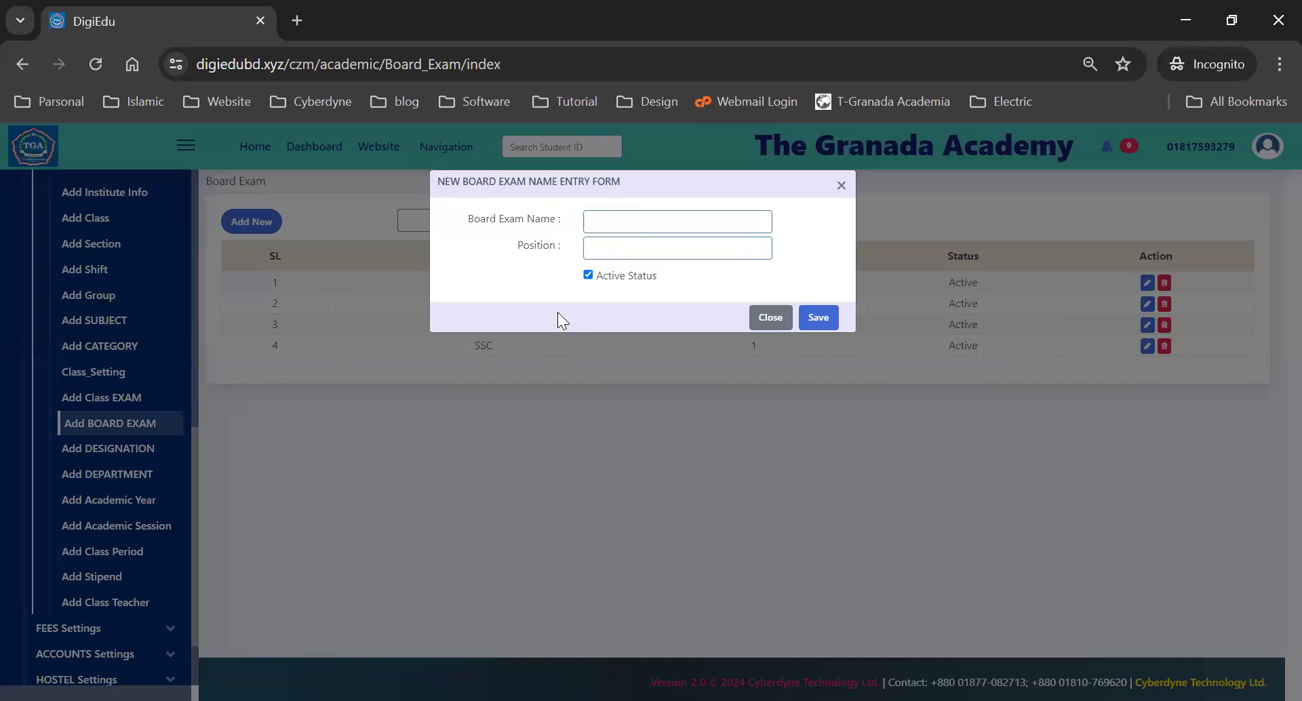
left_click(772, 319)
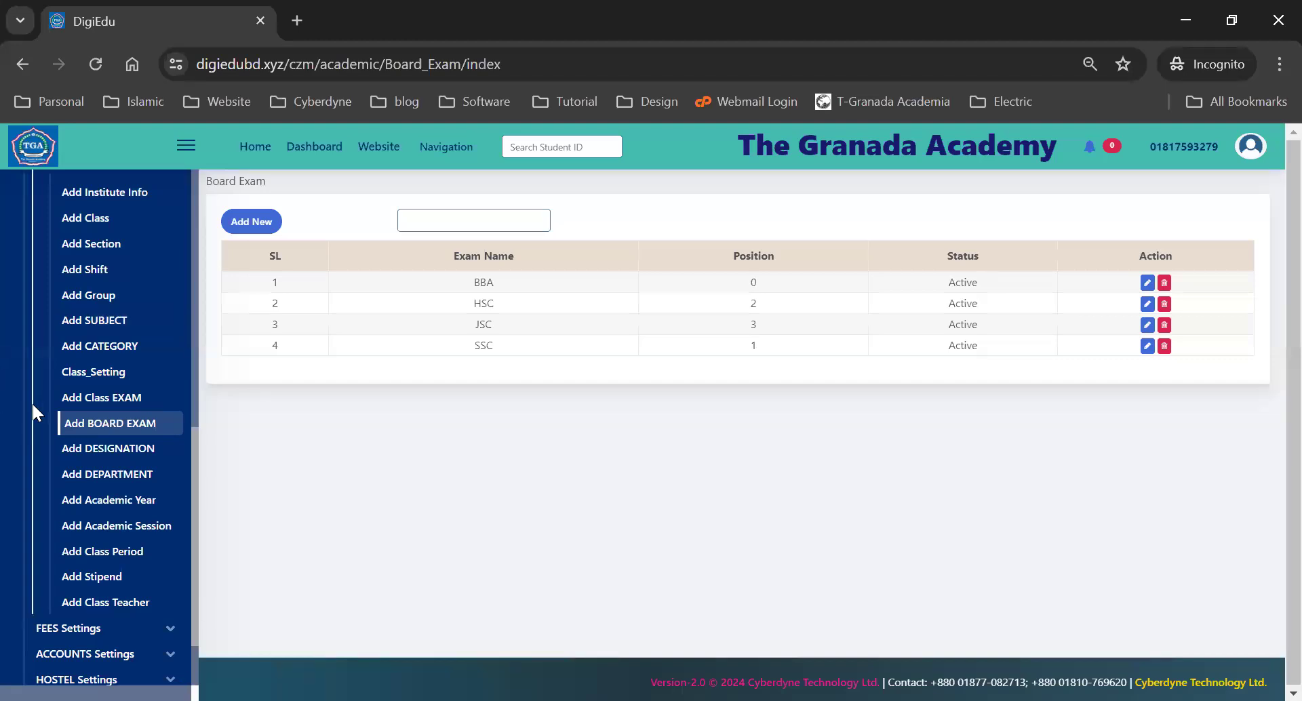
left_click(88, 455)
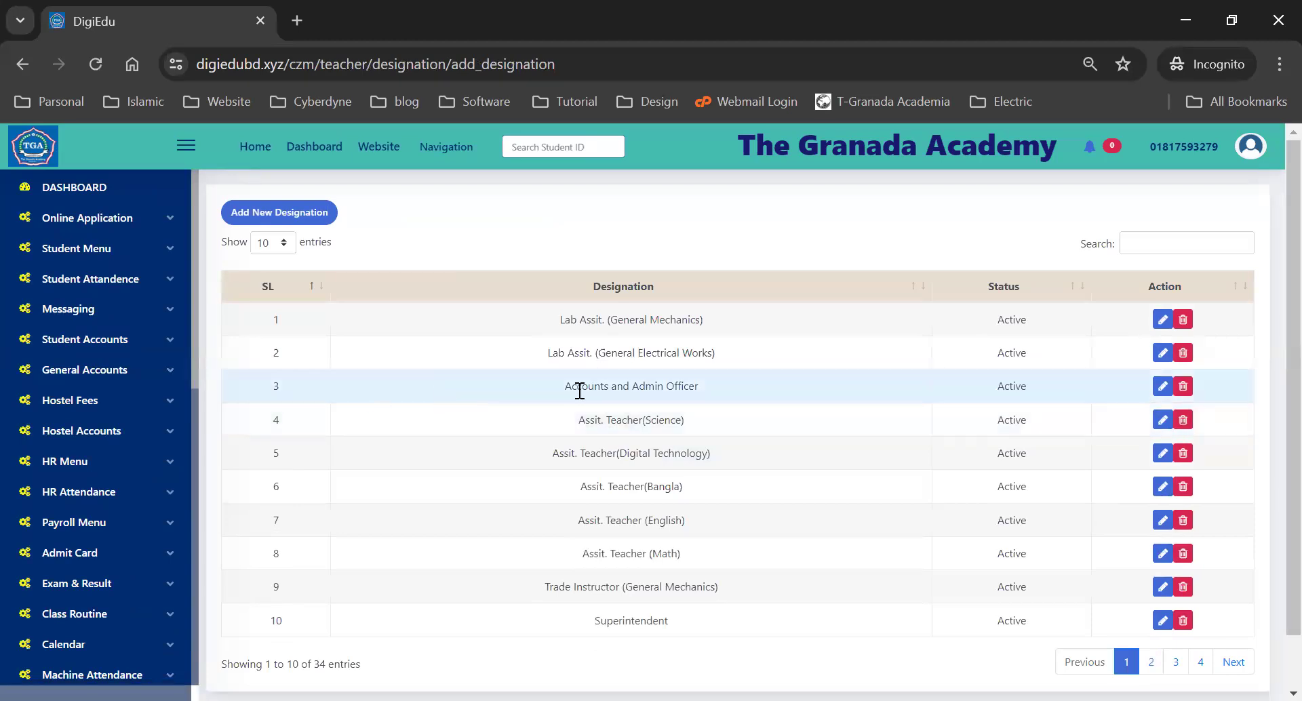
- Scroll through the 34-entry Designation table, from Lab Assit. (General Mechanics) to Superintendent
scroll(580, 391, "down", 1)
scroll(580, 391, "up", 1)
scroll(580, 391, "down", 1)
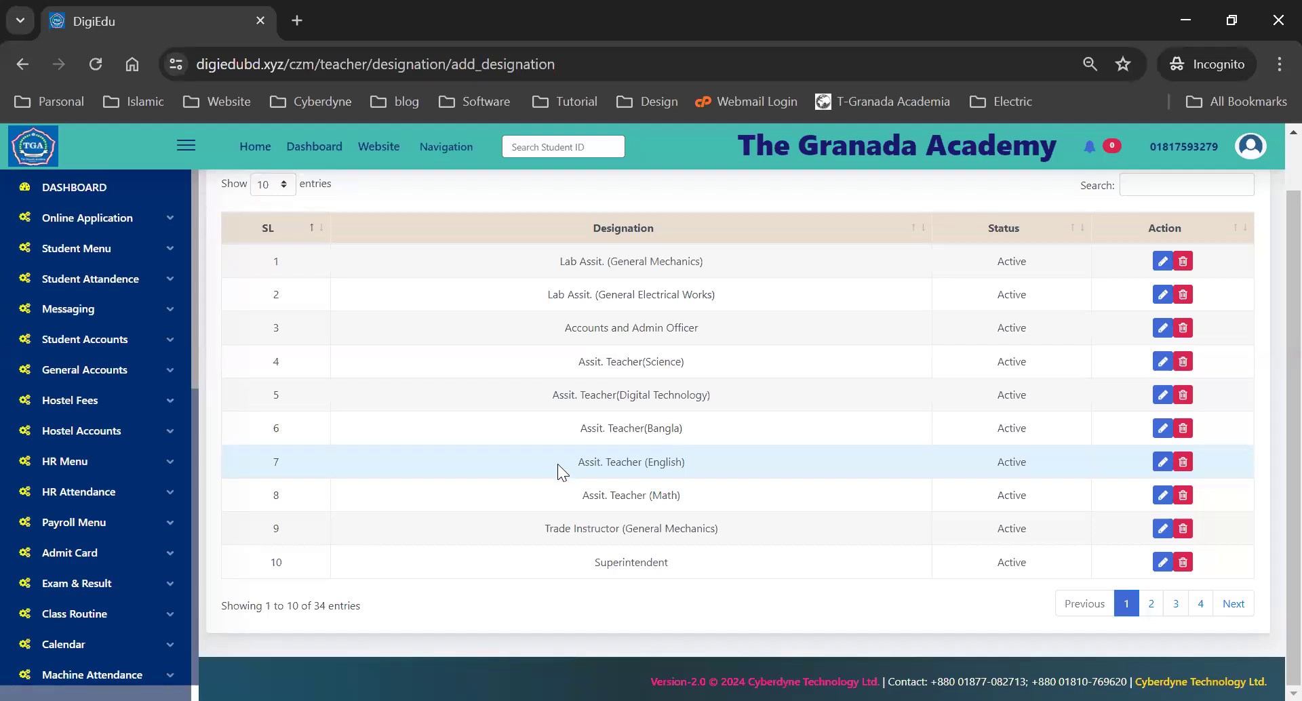
scroll(93, 420, "down", 3)
scroll(93, 420, "down", 3)
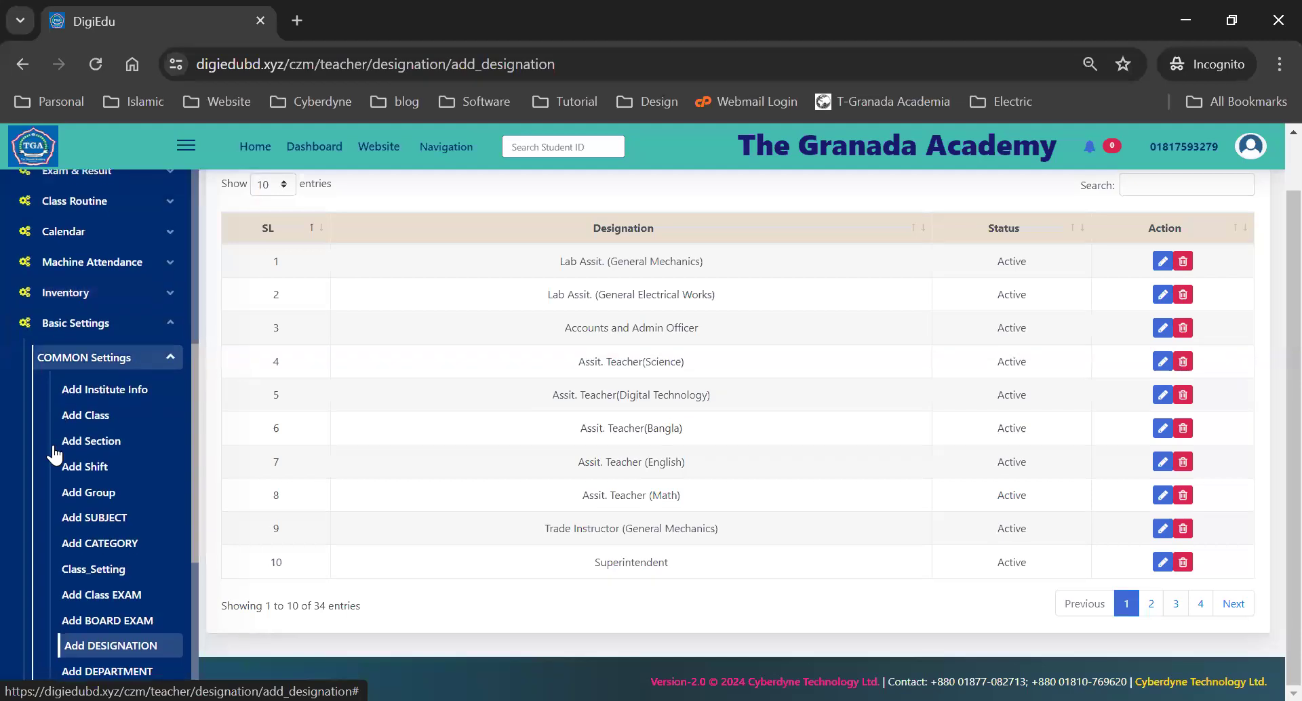
scroll(129, 450, "down", 3)
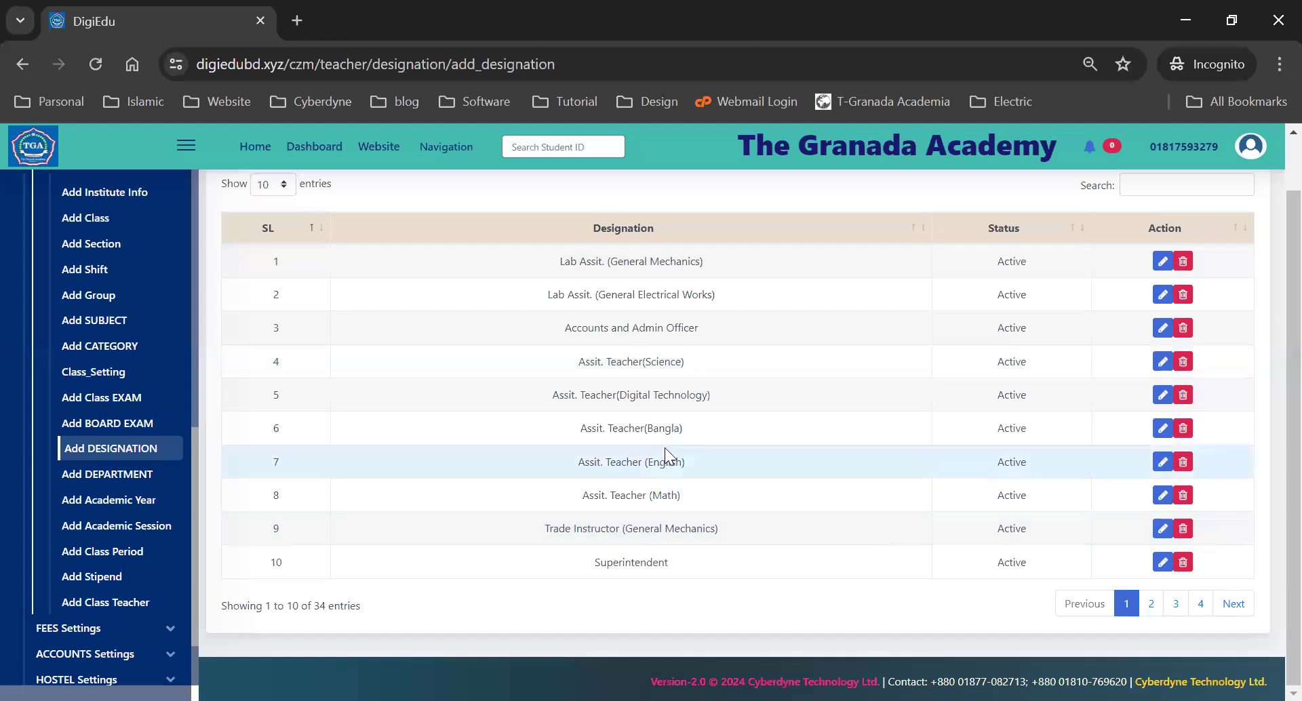
- Review the Department list: Guard, Cleaner, Peon, Hifz Teacher, Junior Teacher and Superintendent
left_click(101, 478)
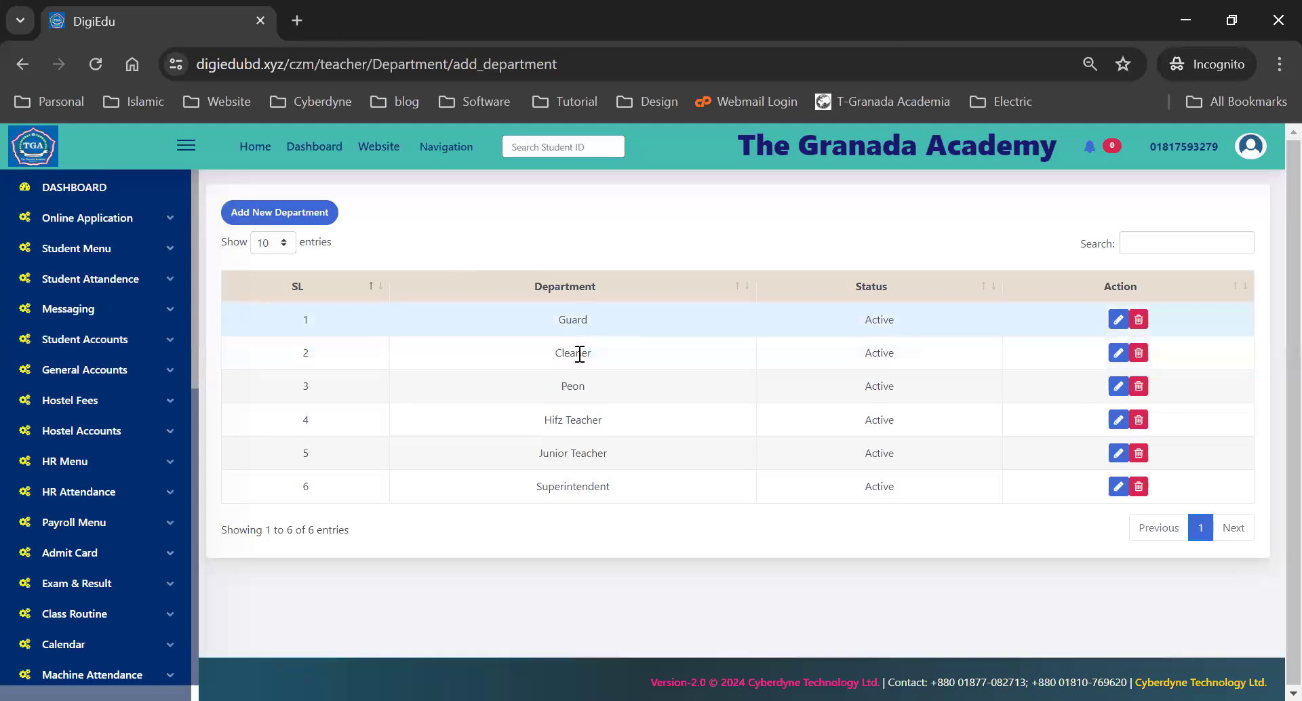
double_click(573, 385)
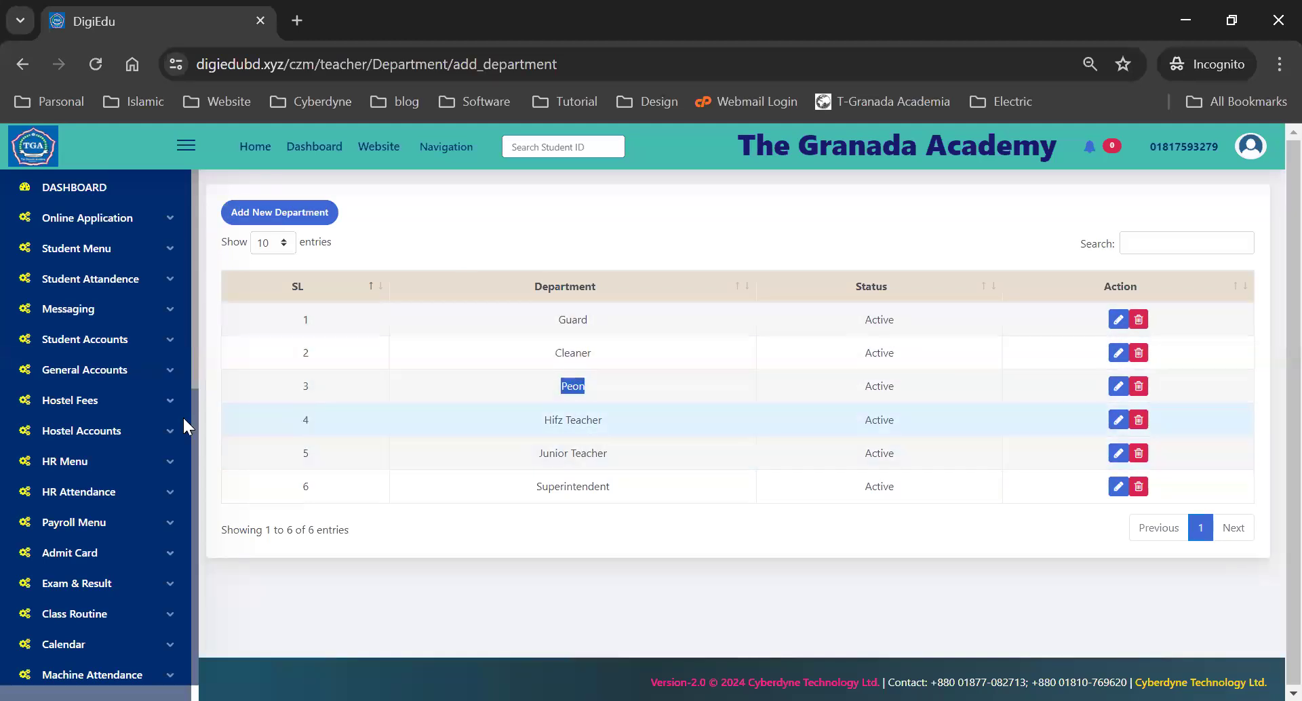
scroll(139, 436, "down", 3)
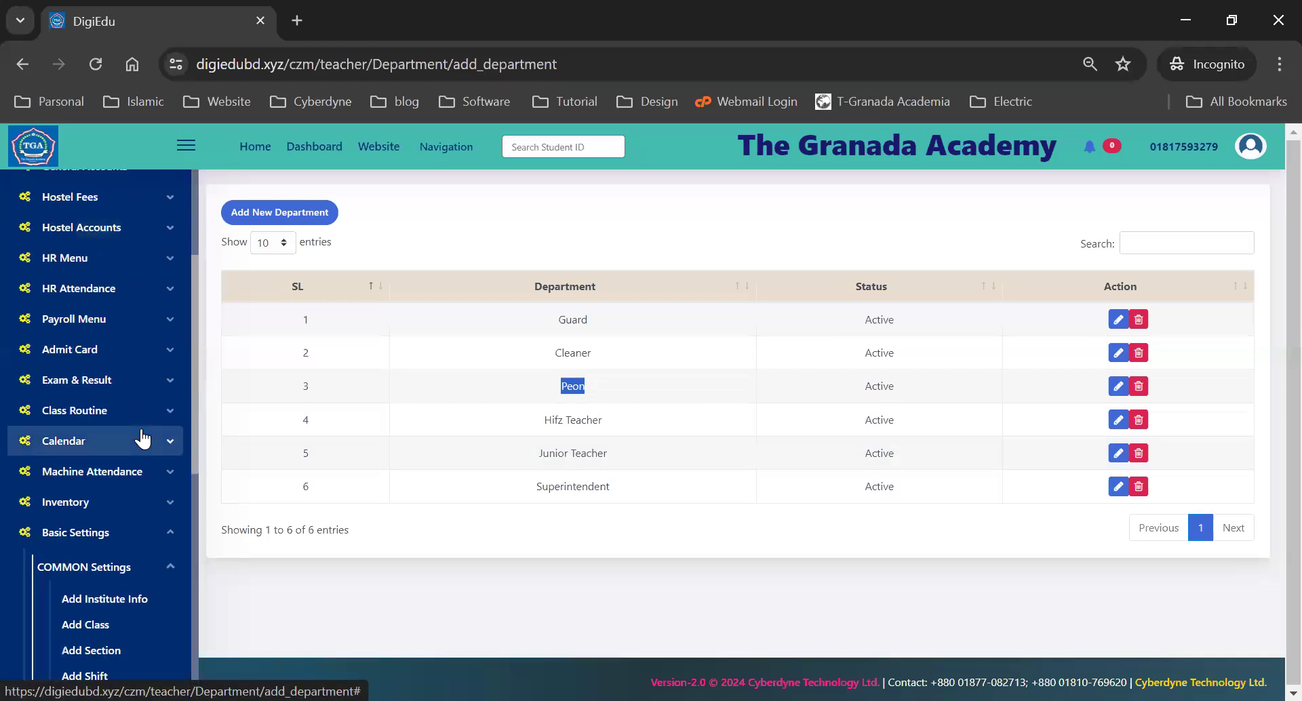
scroll(141, 438, "down", 6)
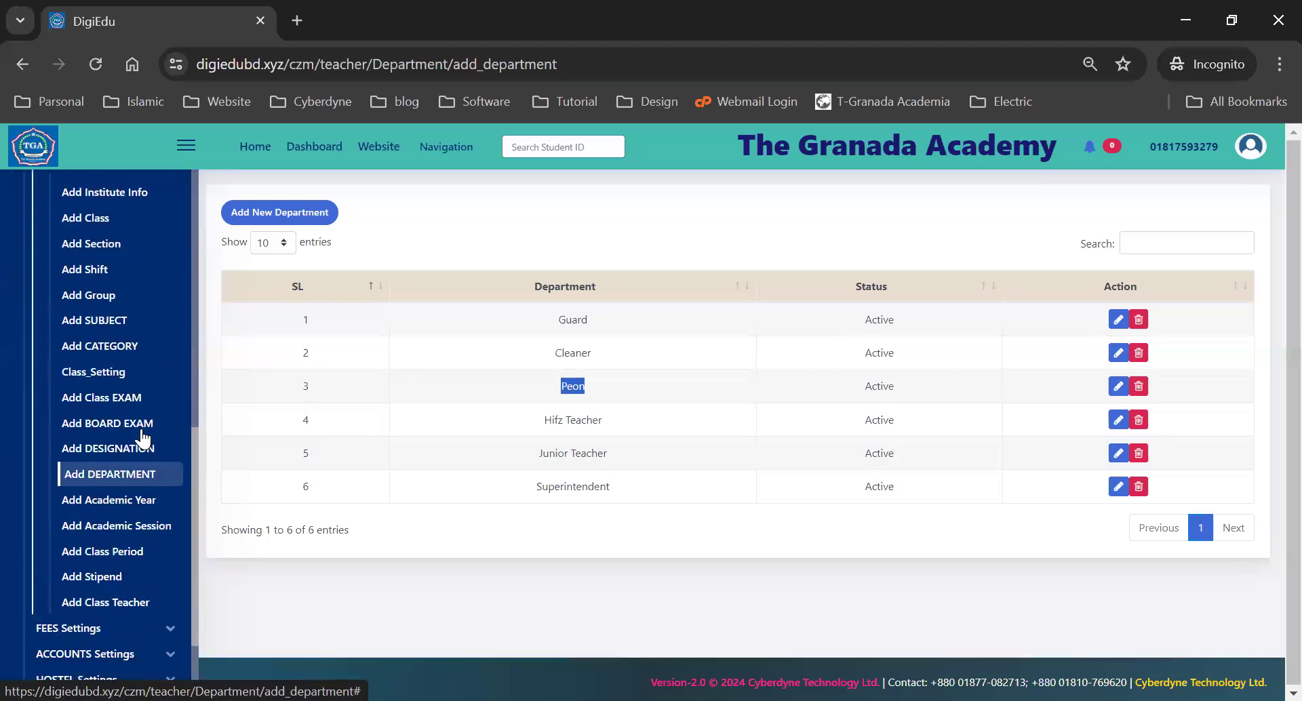
- Add and save 2025 as a new academic year on the Academic Year page
left_click(94, 500)
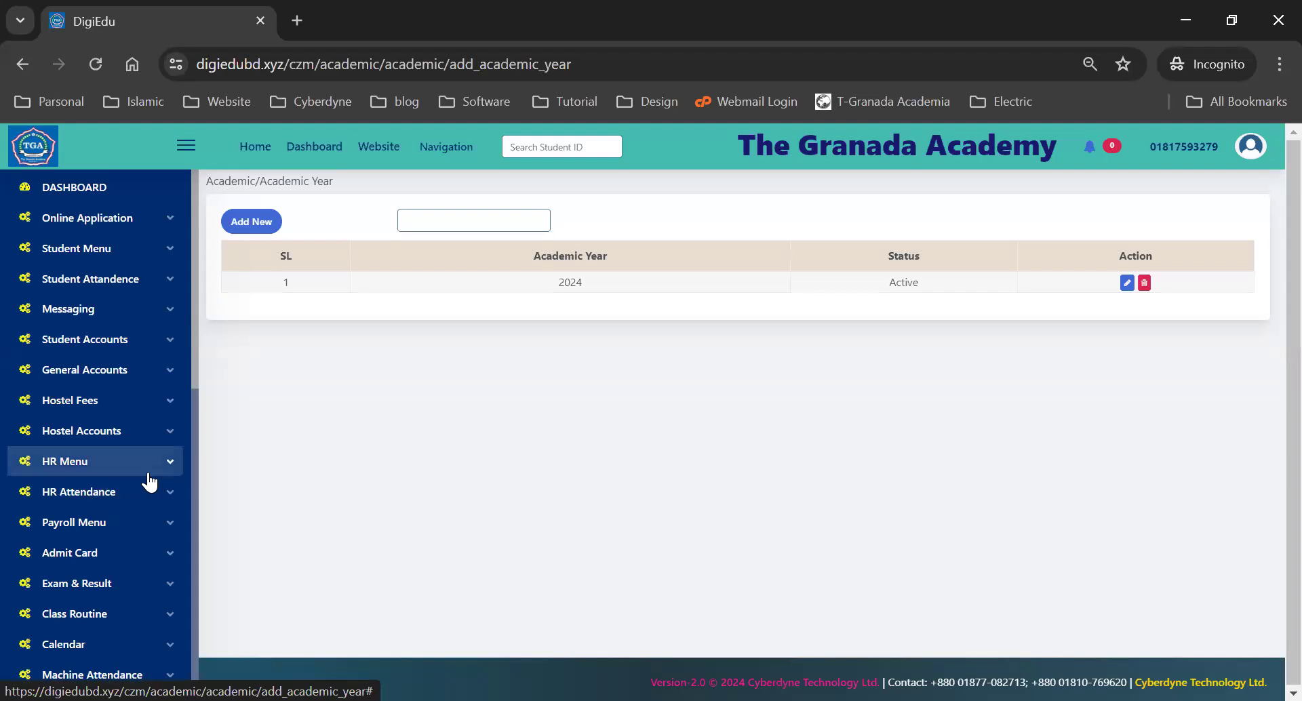
scroll(81, 532, "down", 6)
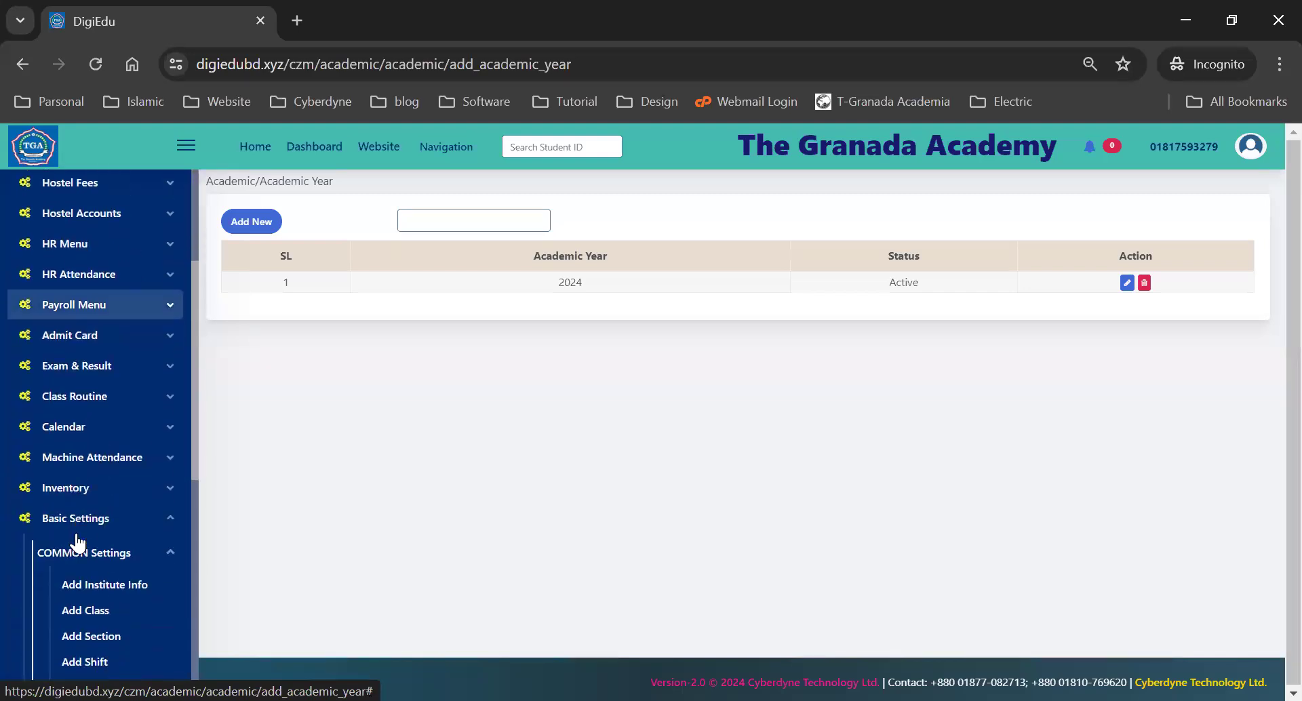
left_click(247, 219)
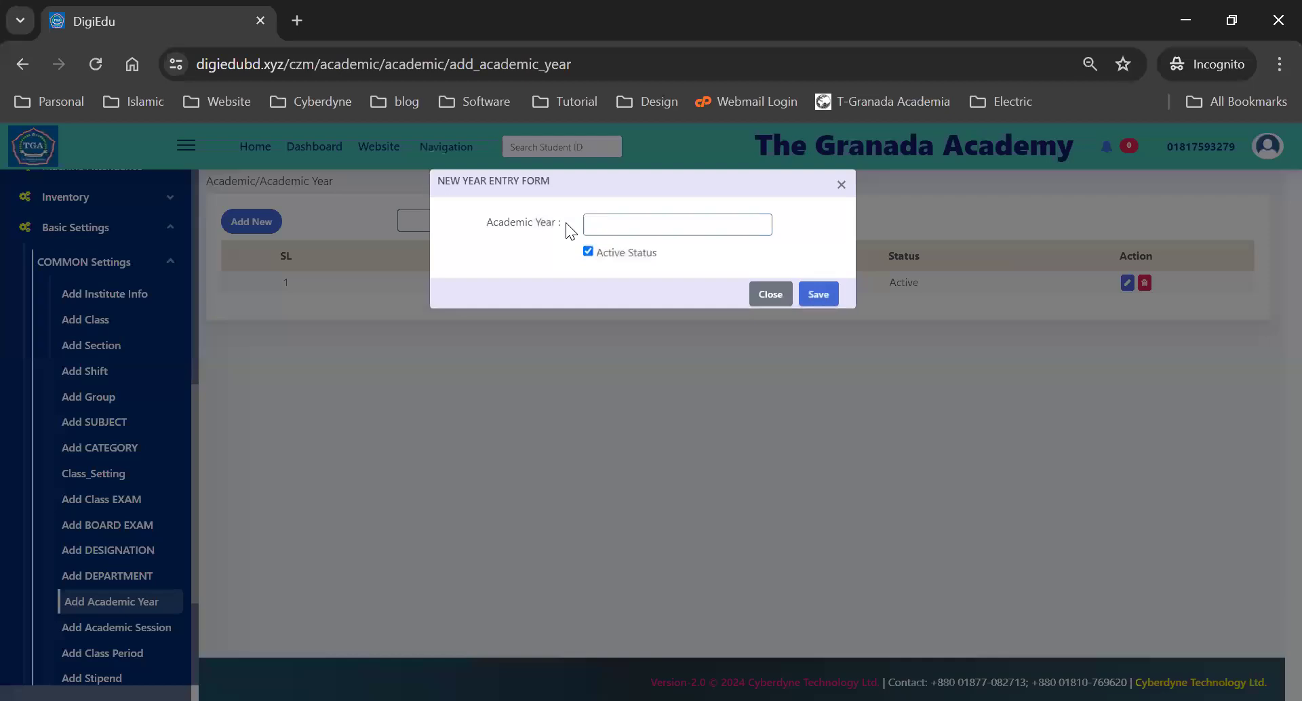
left_click(590, 224)
type("2025")
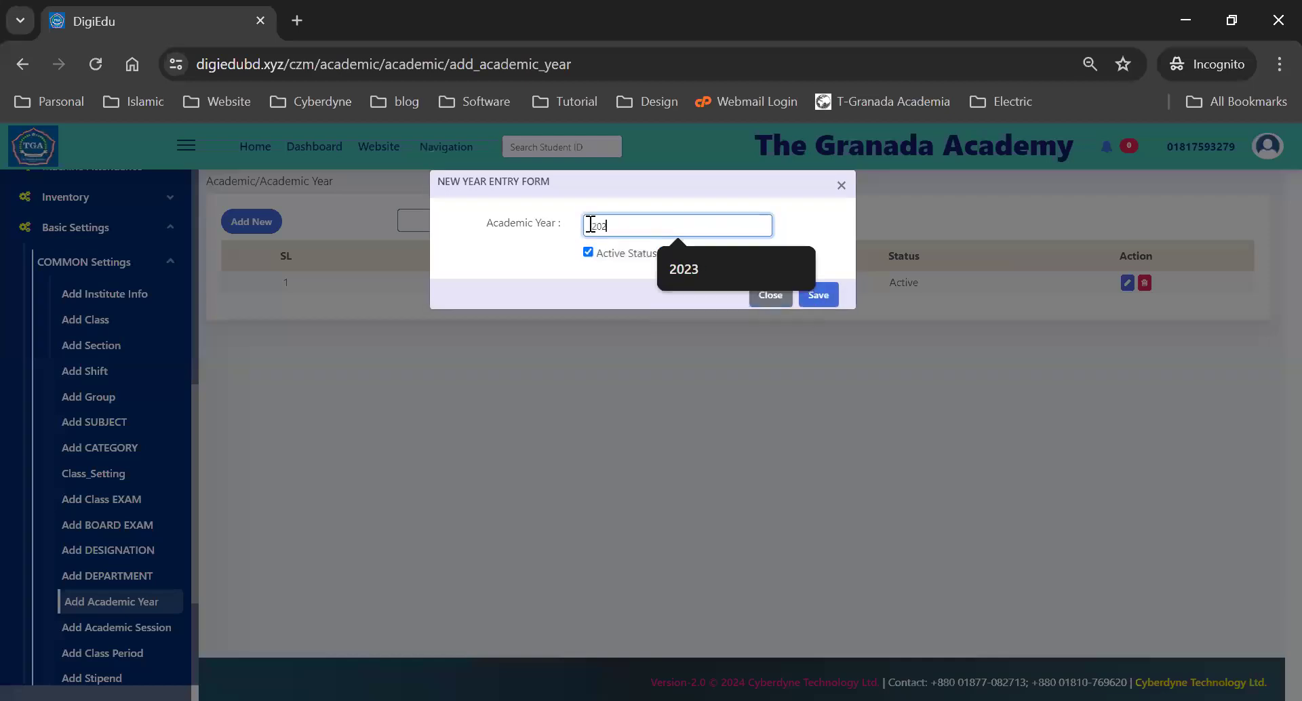
left_click(808, 294)
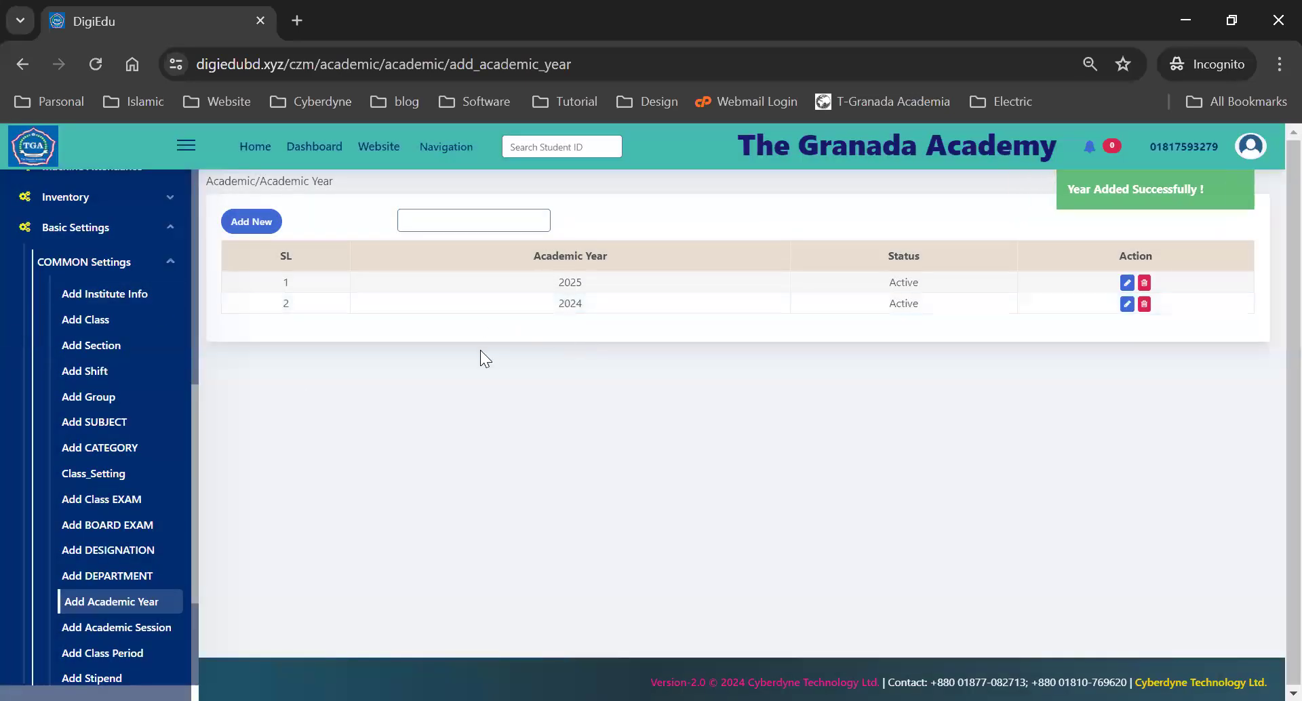
double_click(576, 299)
left_click(576, 299)
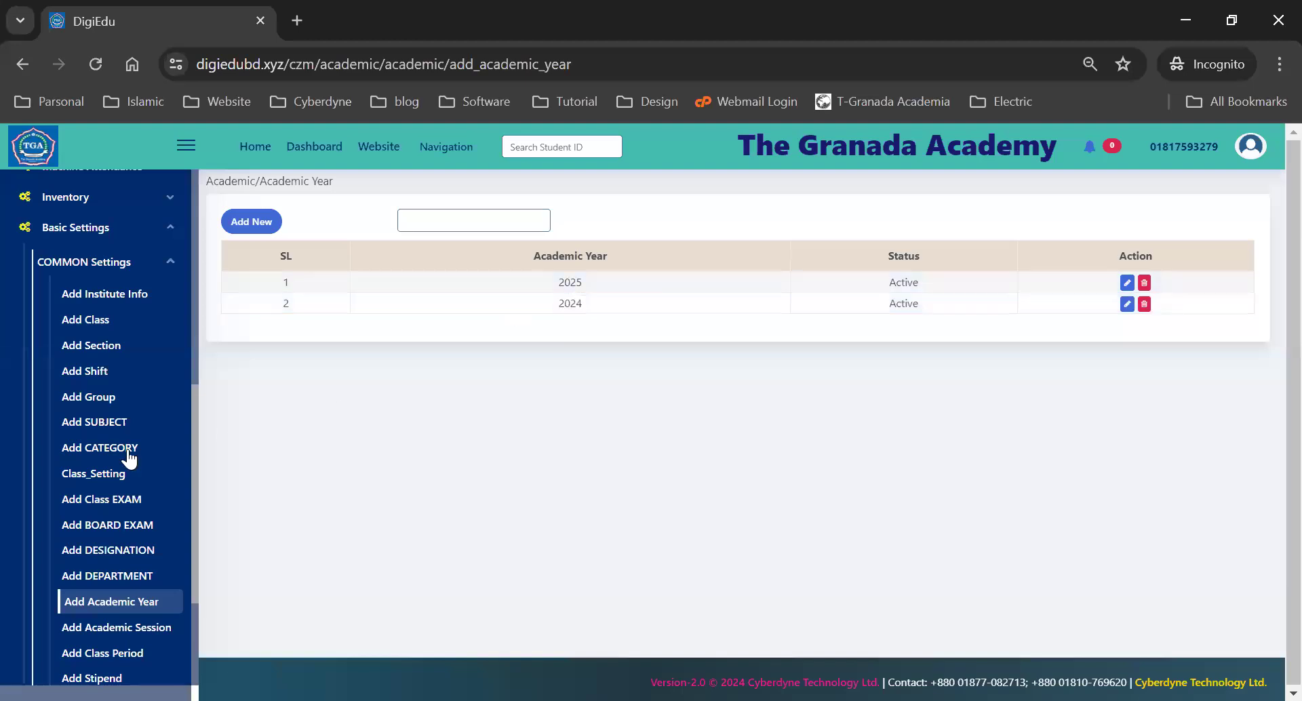
scroll(107, 535, "down", 2)
- Review the Academic Session list from 2018-2019 to 2023-2024, then go to Class Periods
left_click(115, 529)
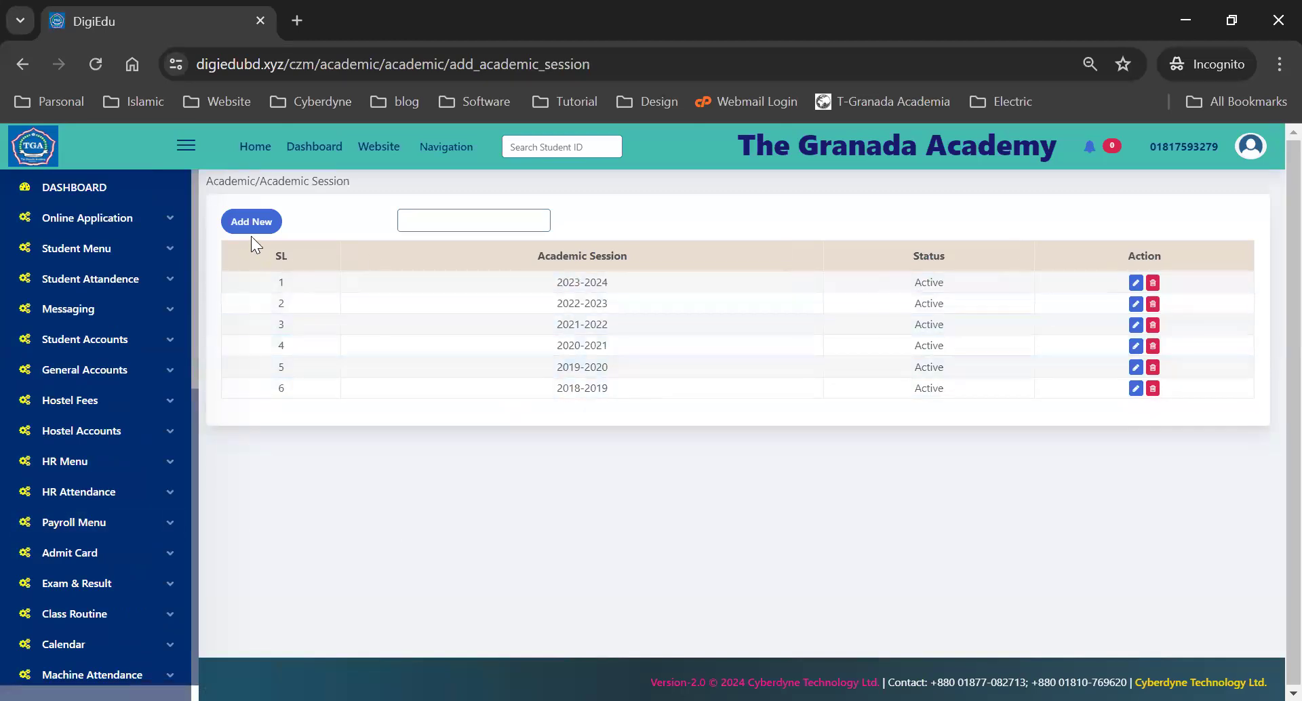
double_click(571, 387)
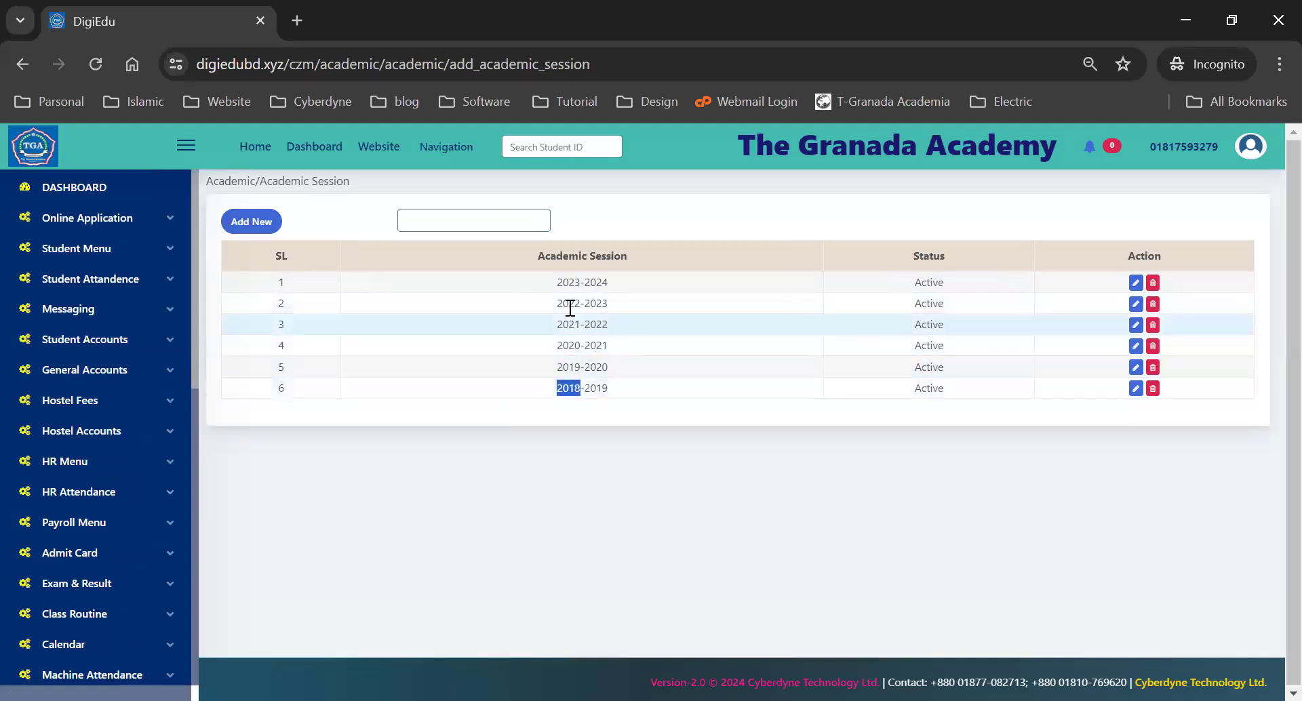
double_click(567, 284)
left_click(611, 284)
scroll(160, 407, "down", 6)
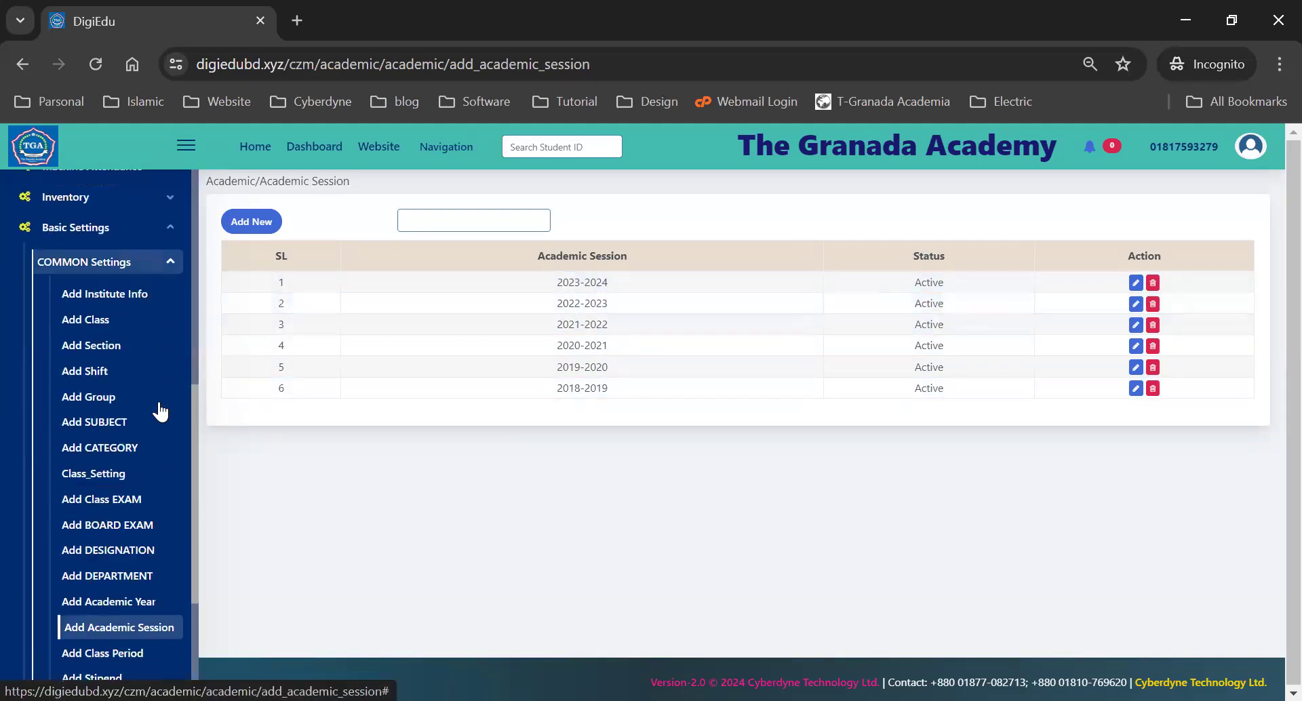
scroll(111, 435, "down", 2)
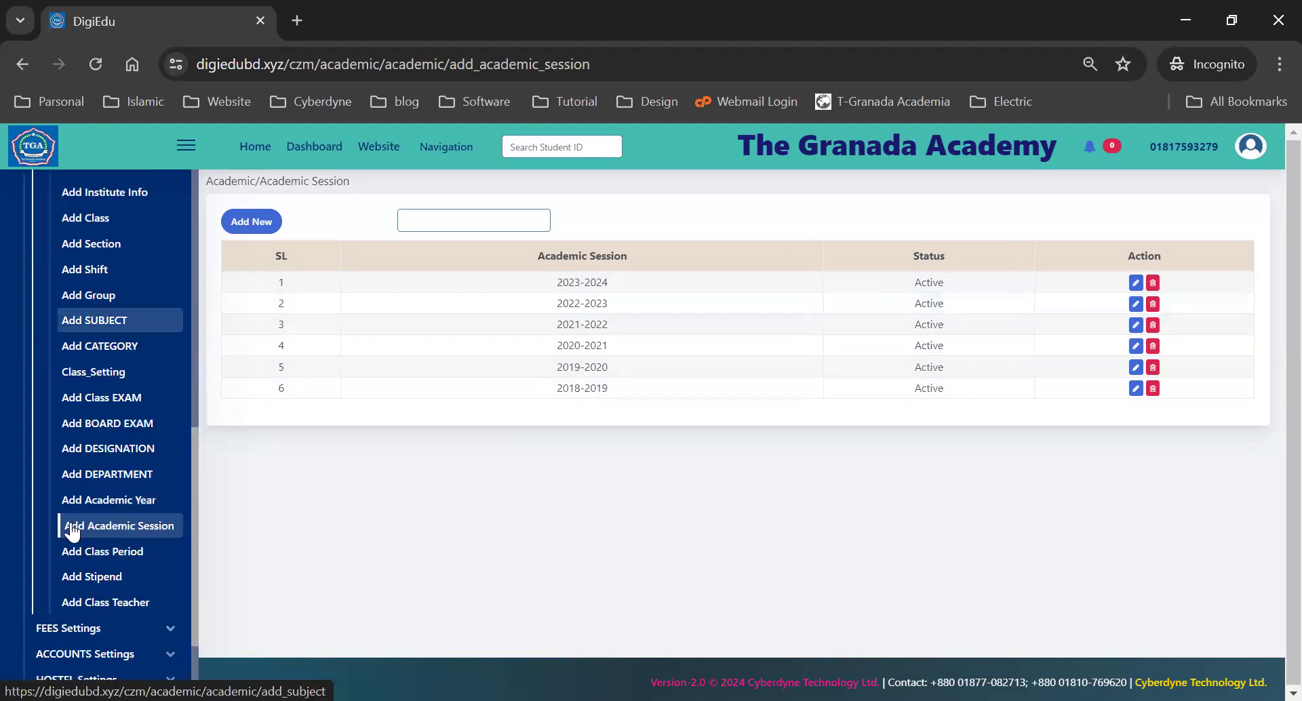
left_click(79, 556)
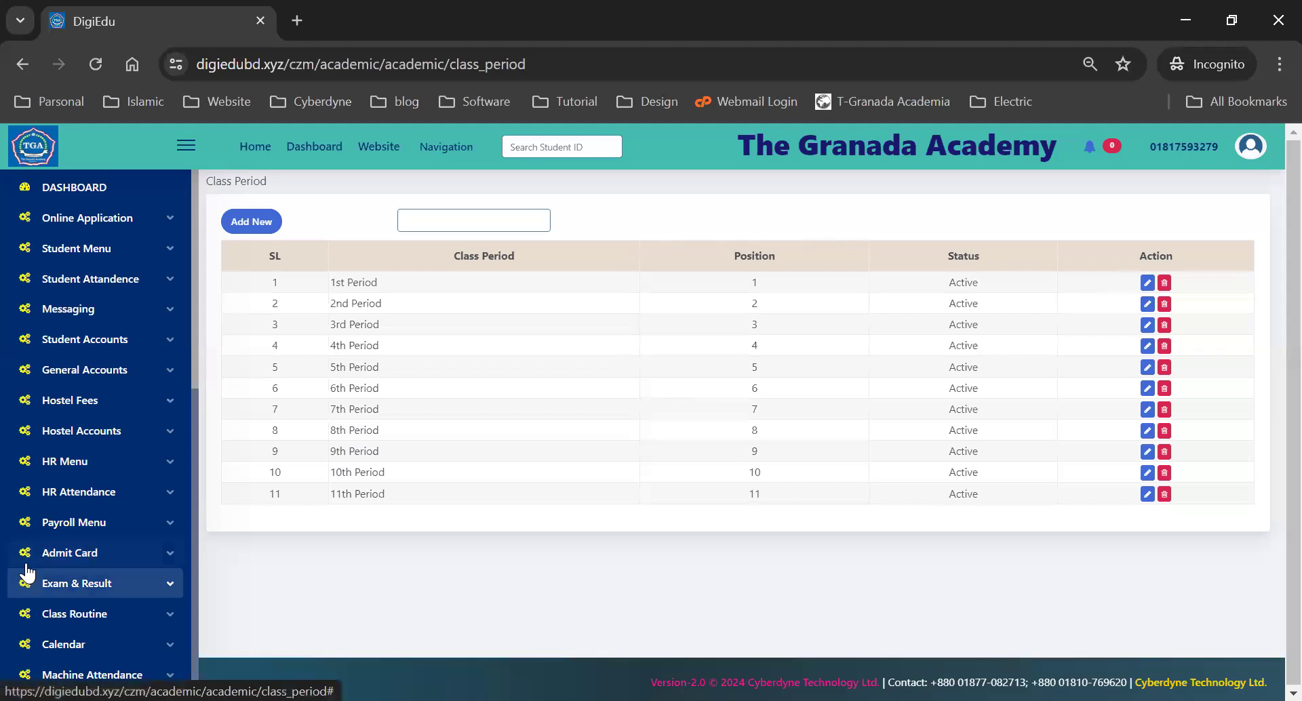
- Check the eleven class periods, close the new period form unsaved, then go to Stipend types
scroll(63, 532, "down", 6)
scroll(63, 539, "down", 2)
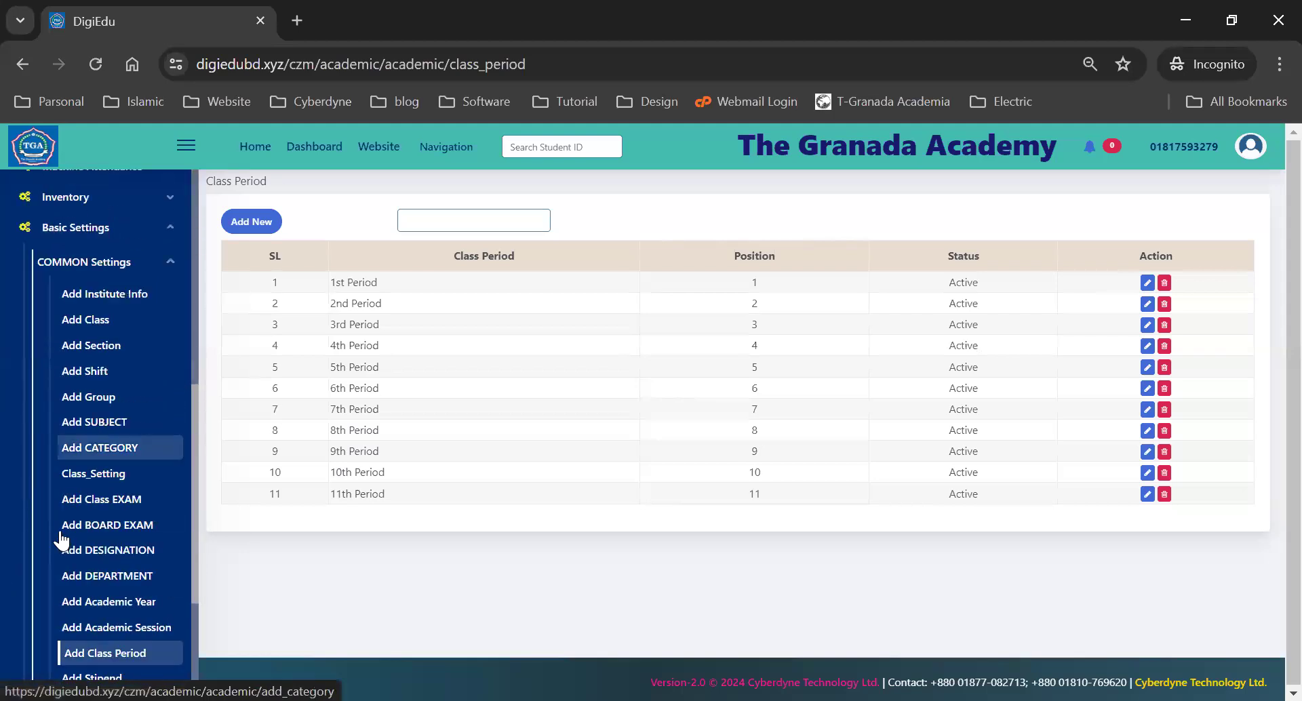
scroll(68, 471, "down", 3)
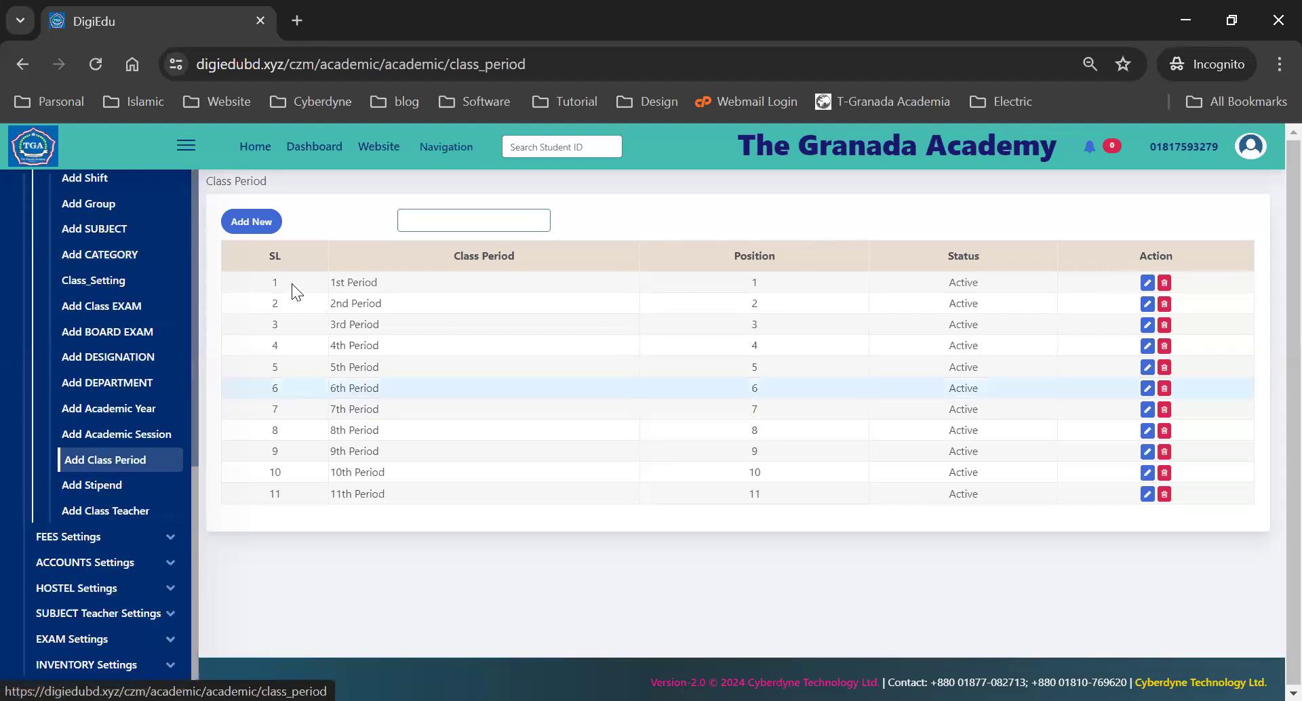
left_click(249, 218)
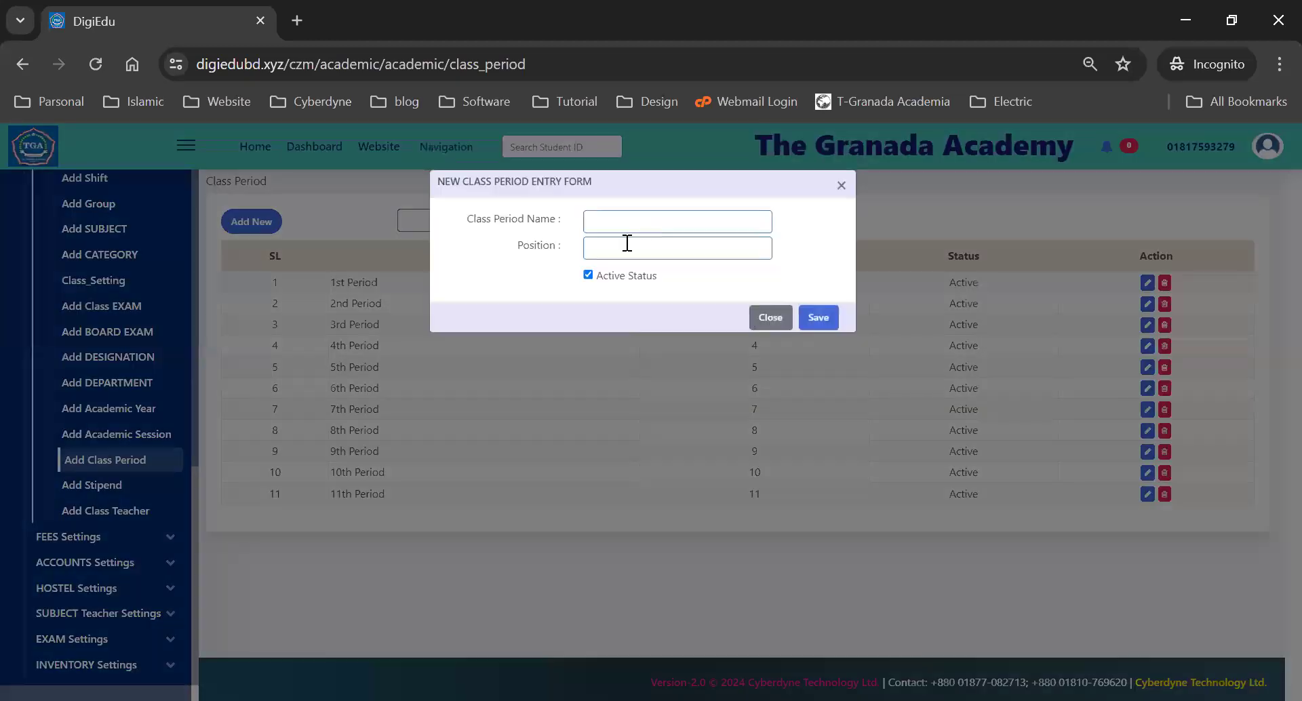
left_click(773, 320)
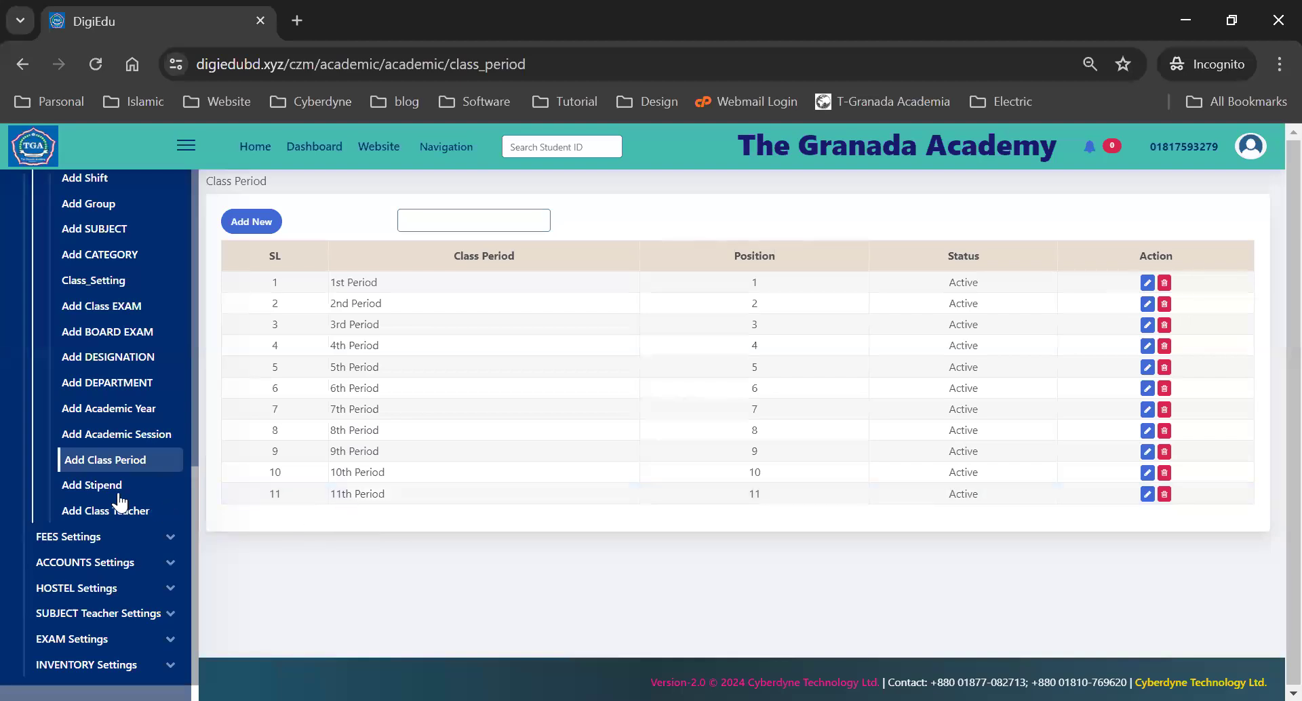
left_click(92, 492)
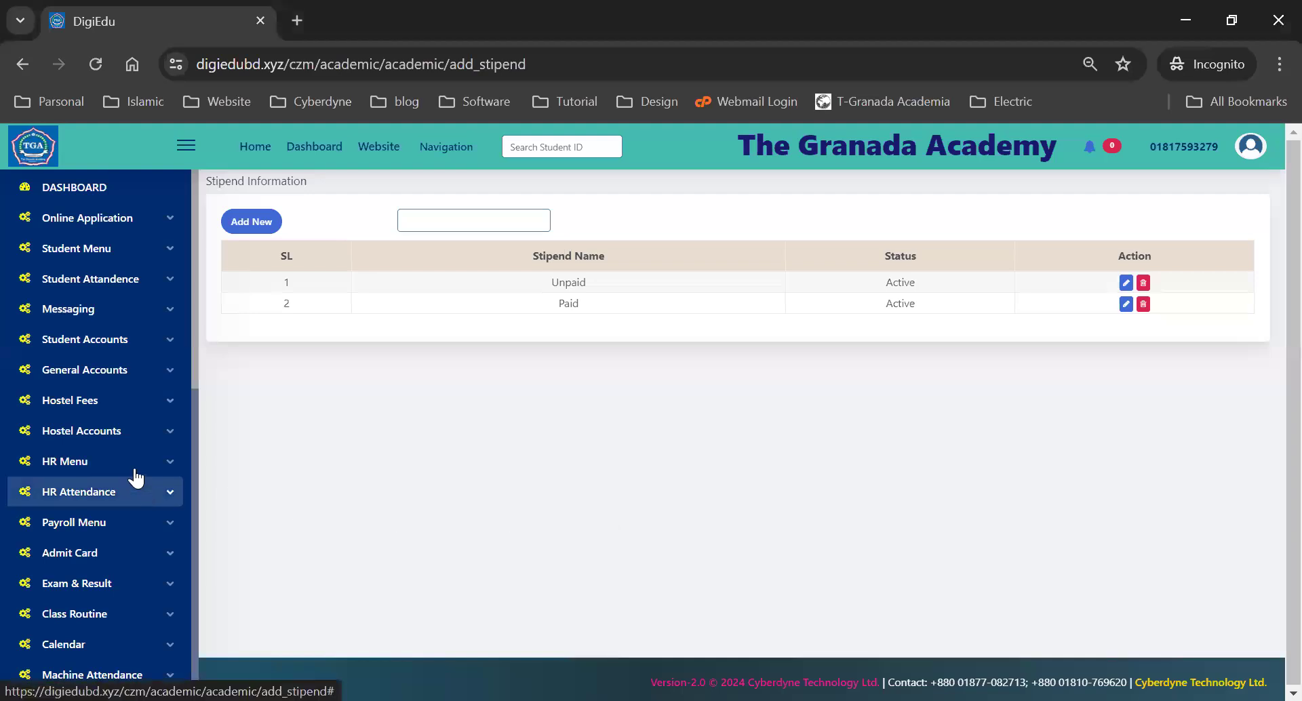
- Go to Add New Student under Student Menu to bring up the admission form
scroll(132, 474, "down", 3)
scroll(132, 478, "down", 4)
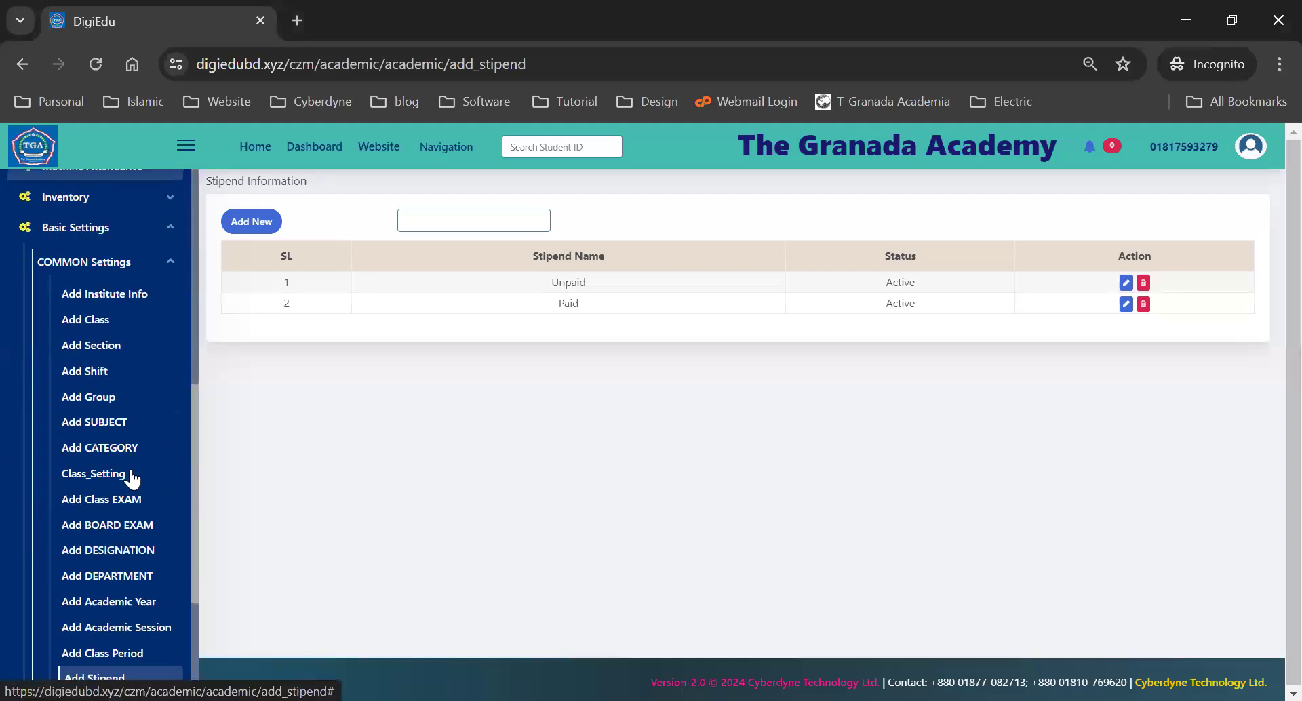
scroll(98, 298, "up", 7)
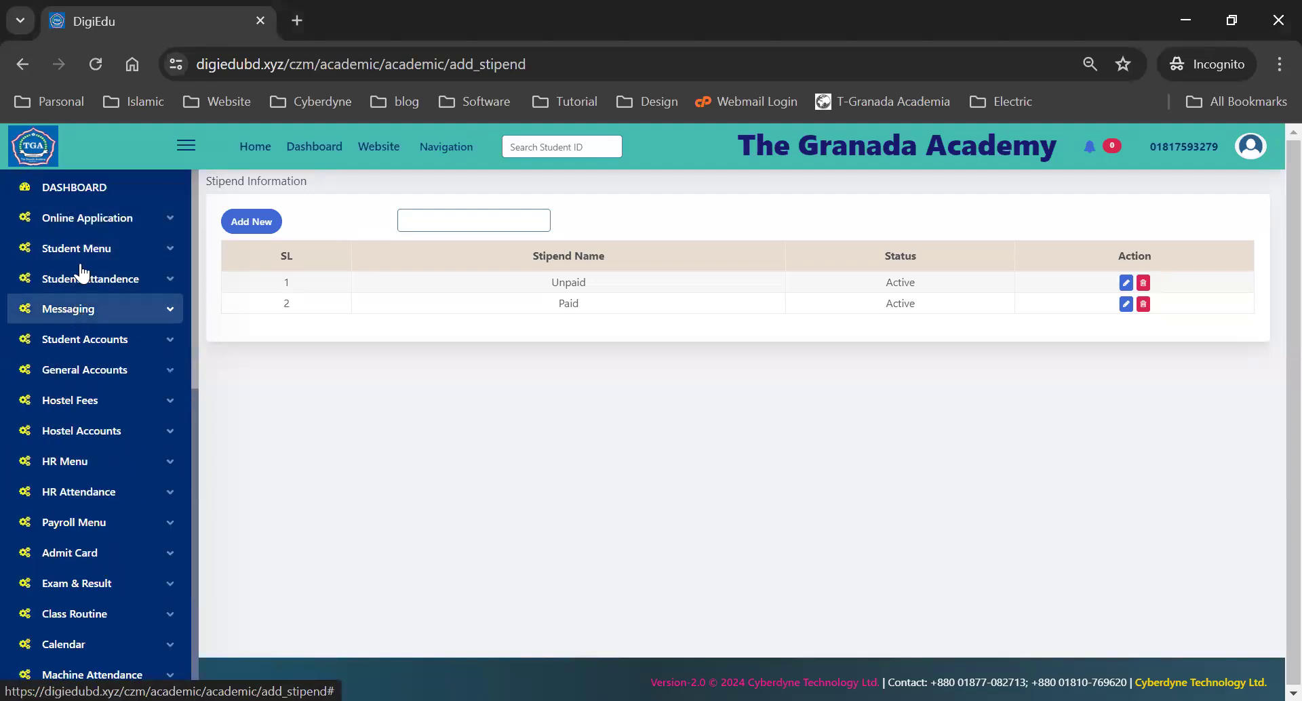
left_click(100, 249)
left_click(84, 288)
scroll(859, 422, "down", 2)
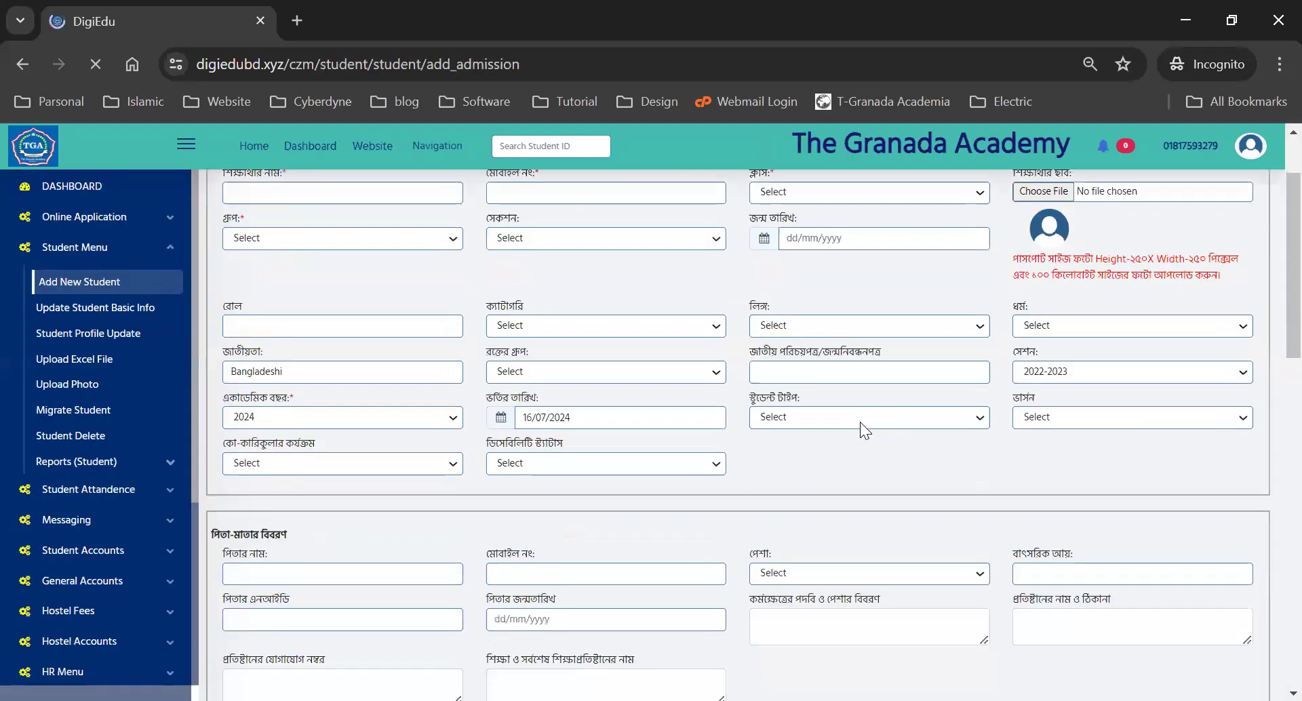
- Check the Paid/Unpaid student type choices, then go to Add Class Teacher under COMMON Settings
left_click(786, 411)
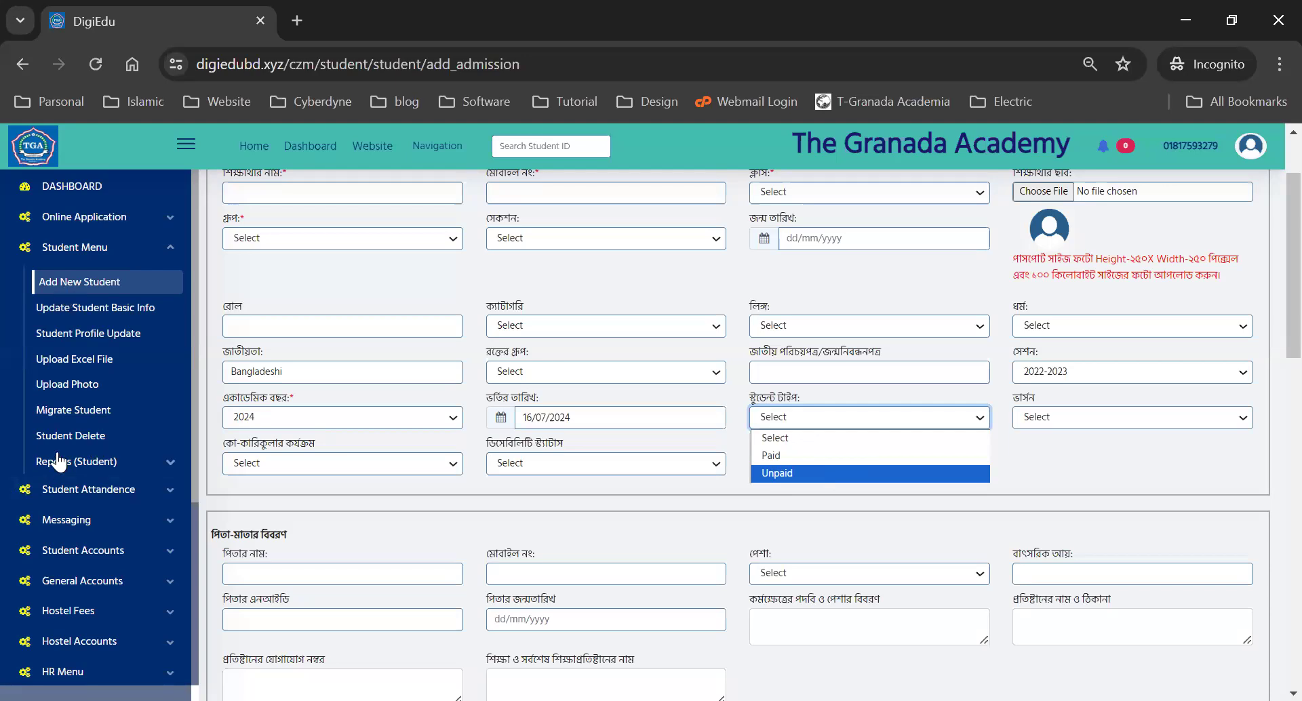
scroll(72, 543, "down", 4)
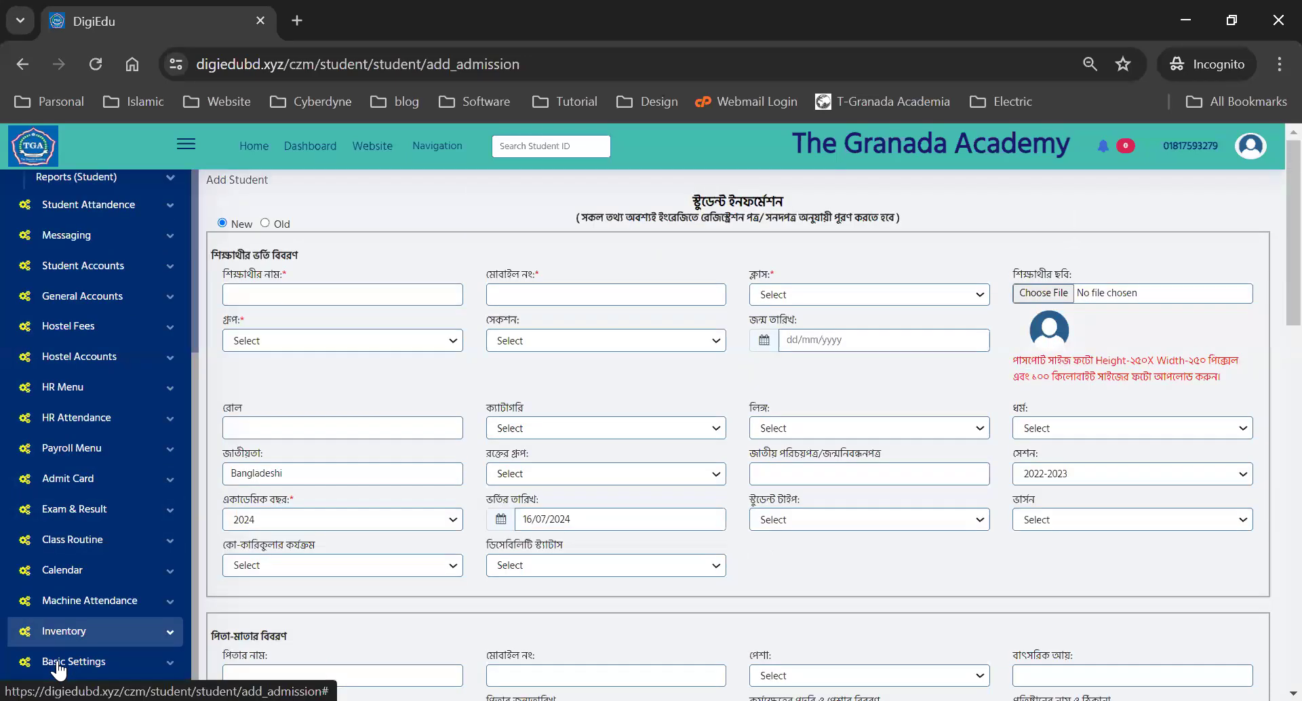
left_click(56, 514)
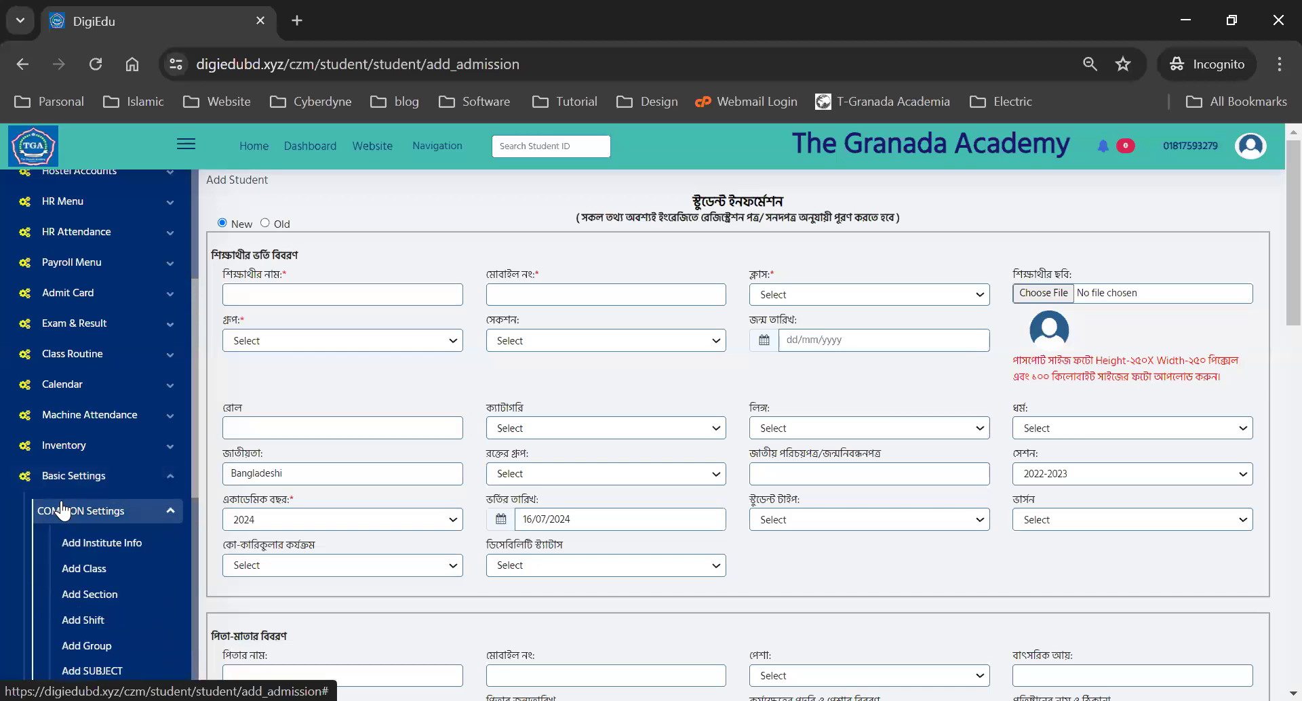
scroll(63, 510, "down", 2)
scroll(76, 553, "down", 4)
left_click(95, 555)
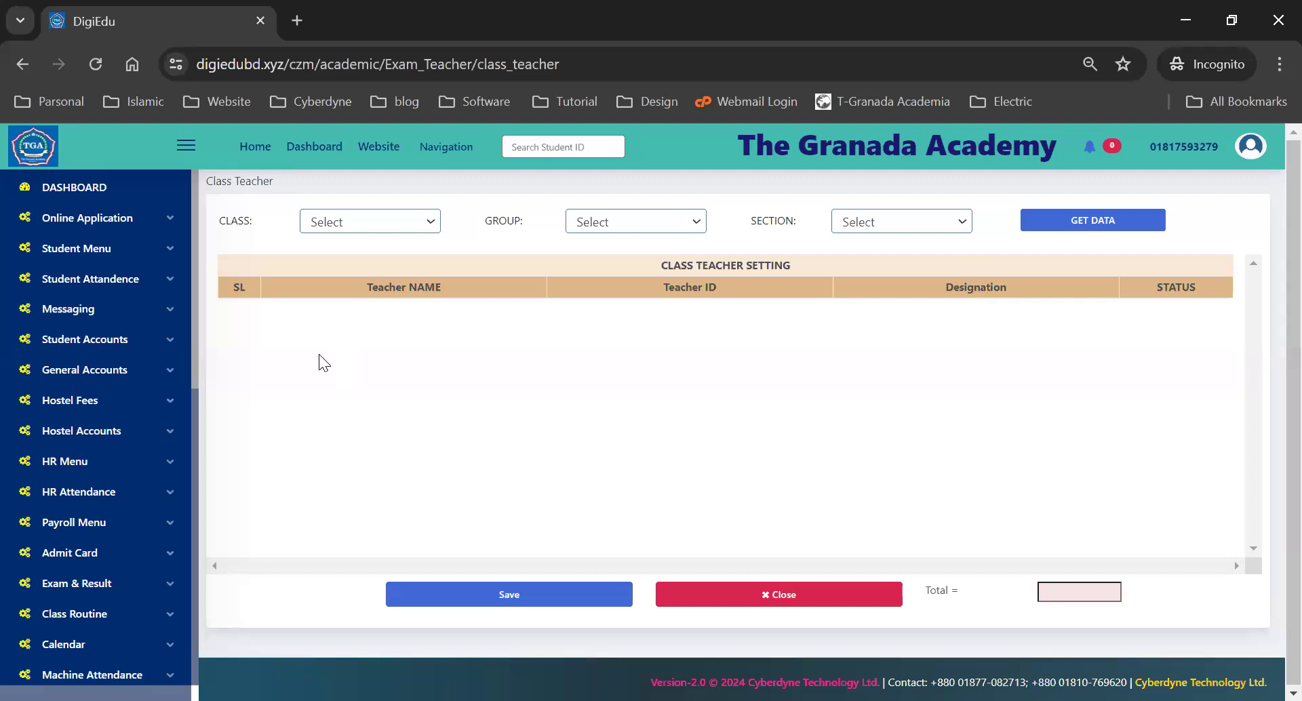
- Filter Class Teacher by class Six, group N/A and section A to load the teachers
left_click(341, 229)
left_click(334, 262)
left_click(600, 225)
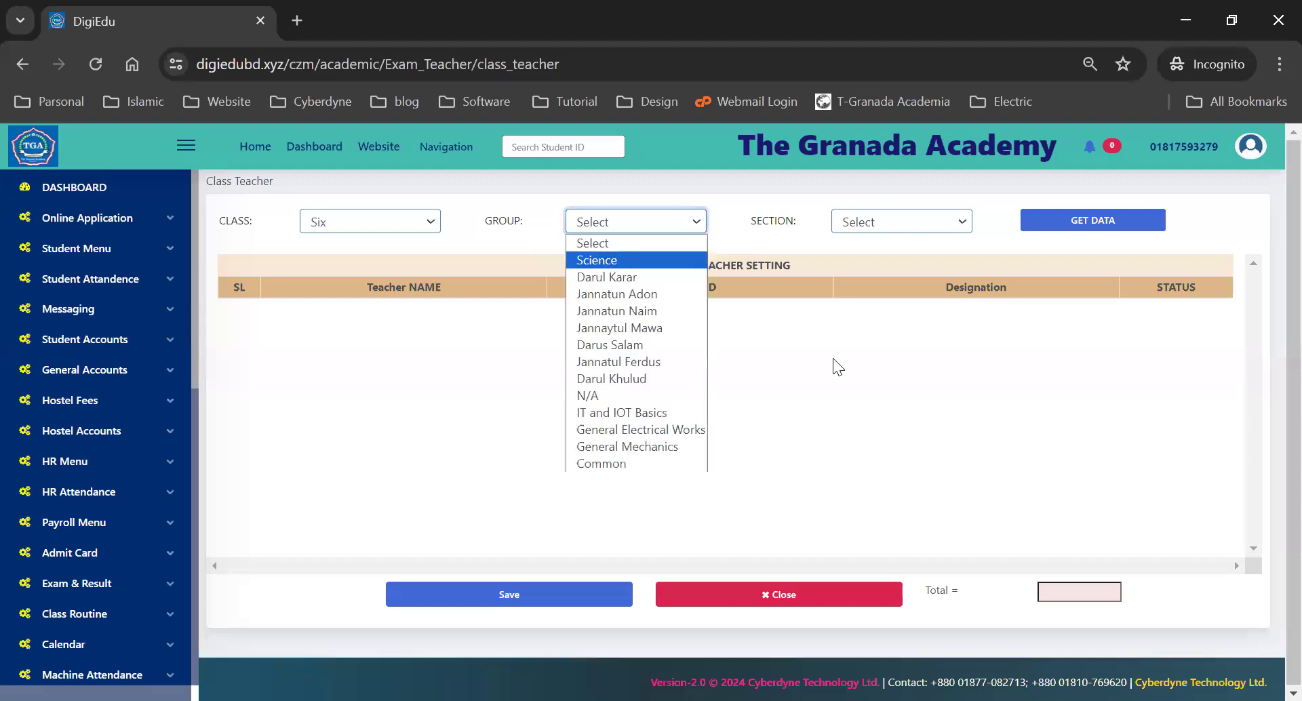
left_click(766, 226)
left_click(866, 221)
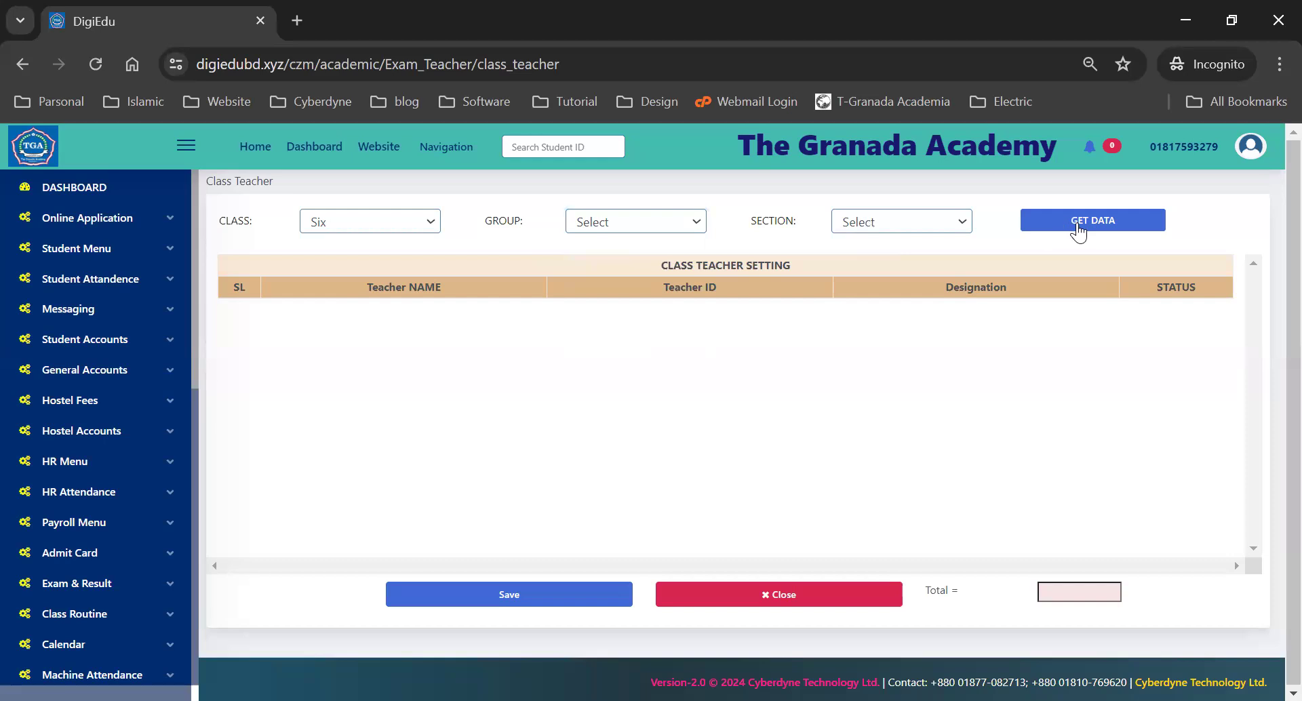
left_click(1093, 224)
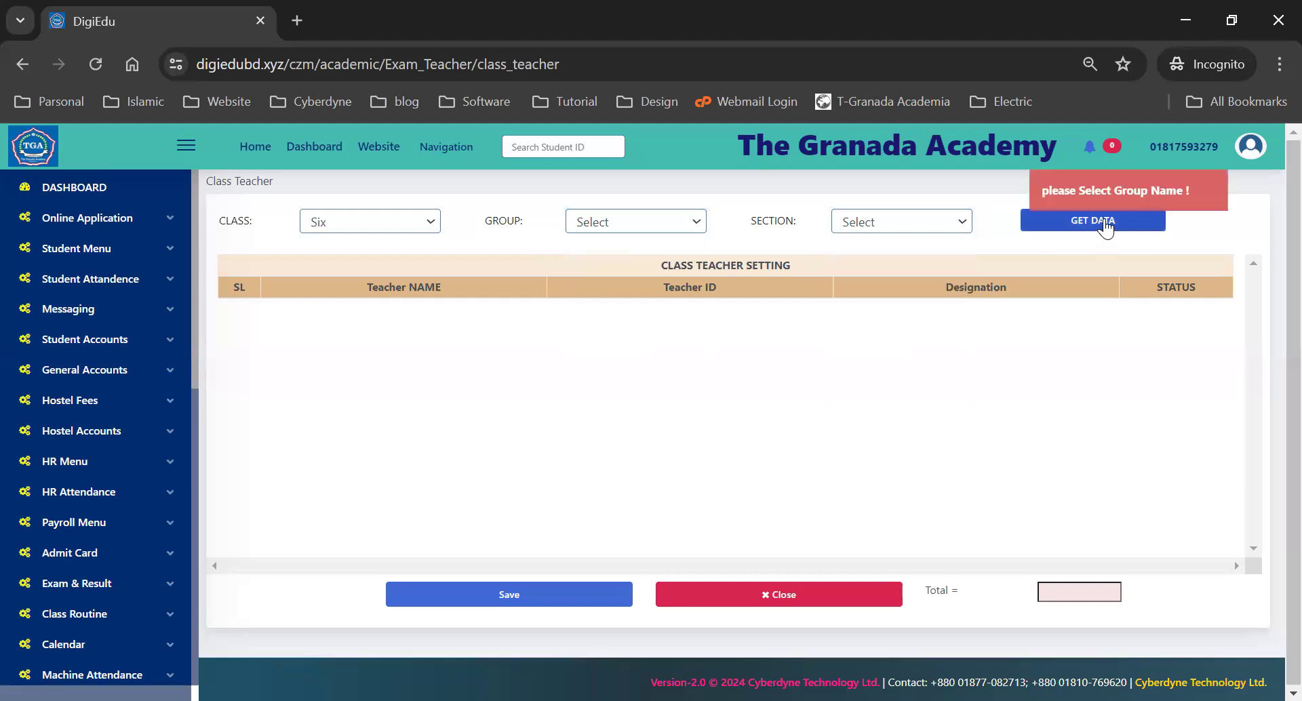
left_click(868, 224)
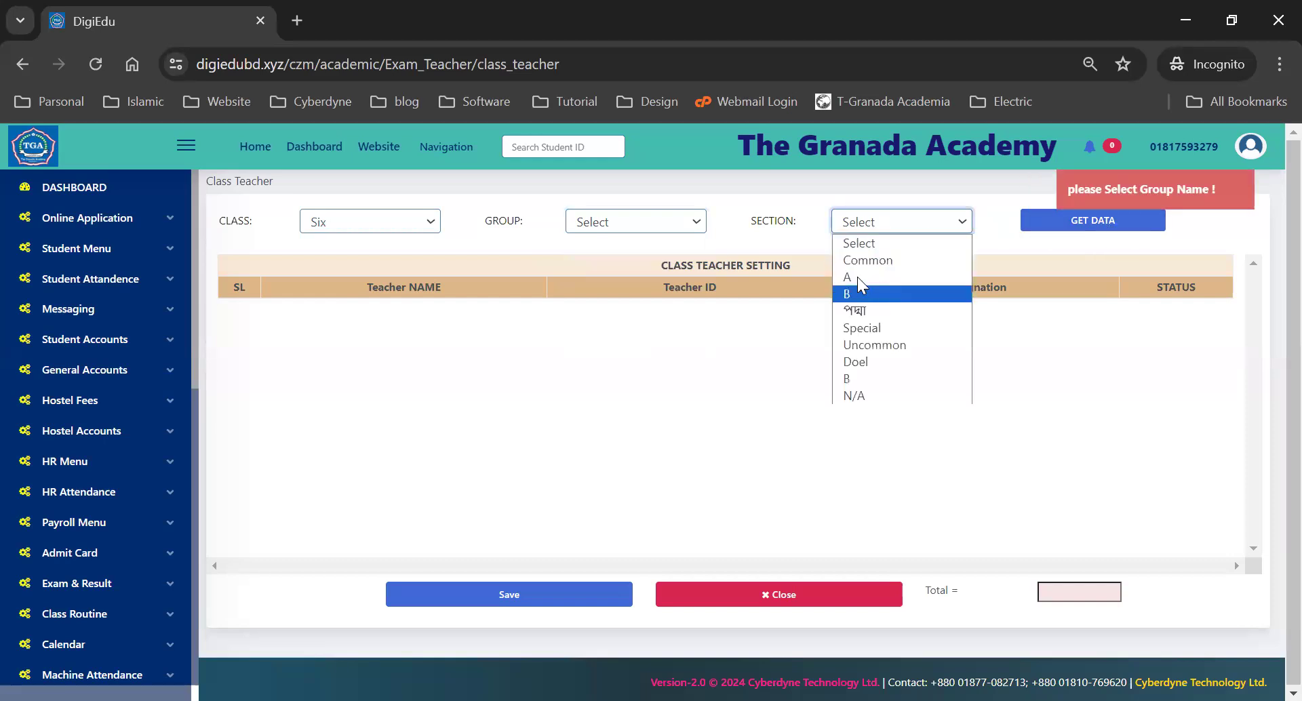
left_click(857, 280)
left_click(1068, 229)
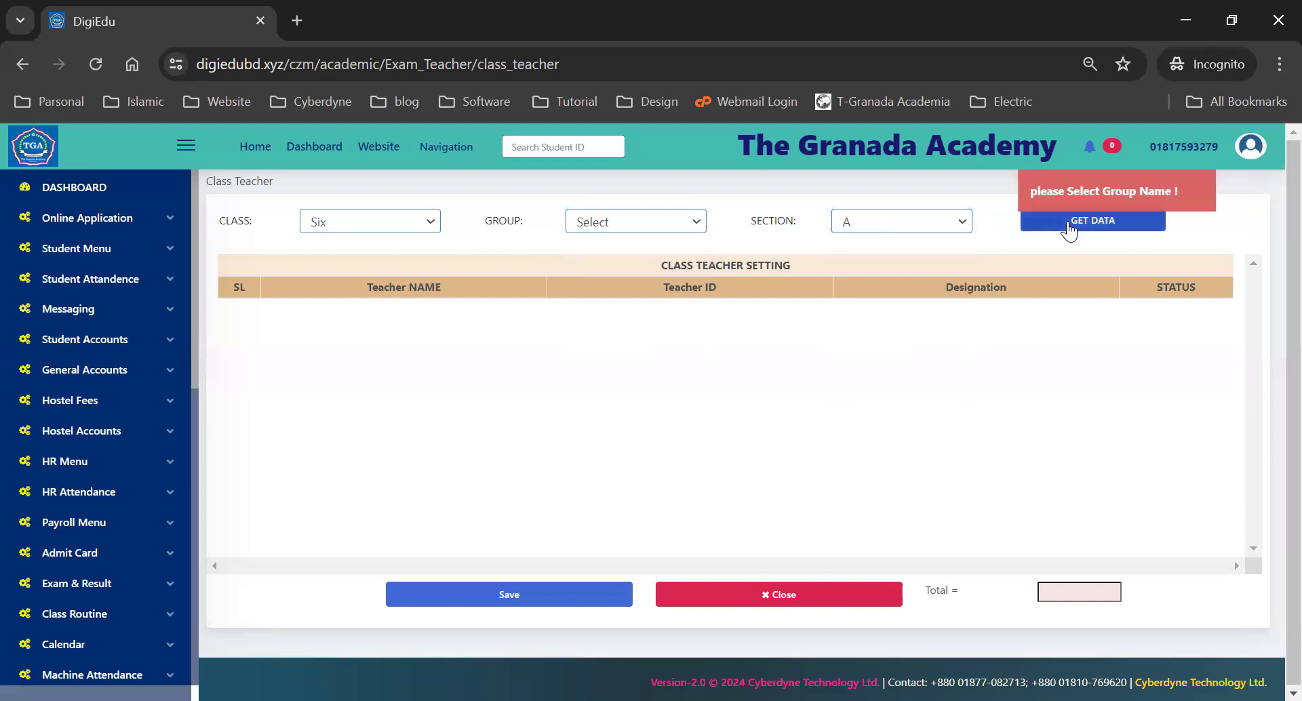
left_click(628, 218)
left_click(607, 395)
left_click(1112, 222)
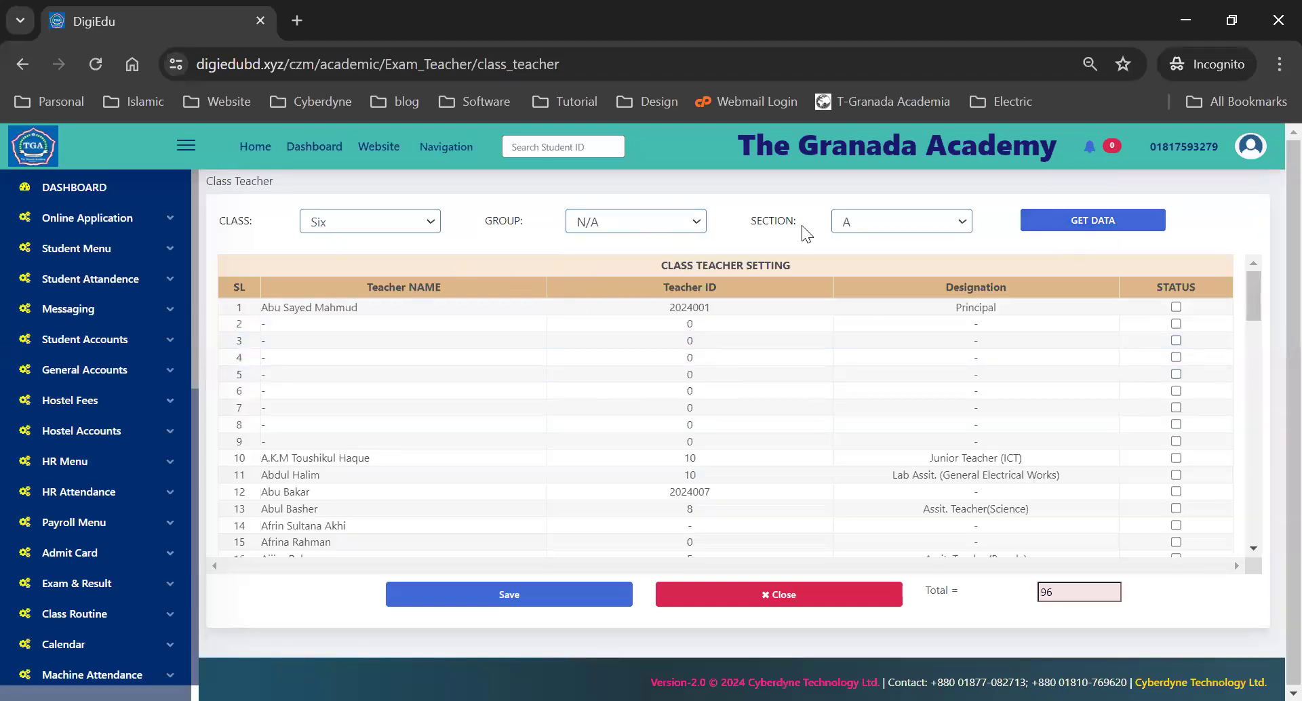
- Scroll through the 96 teachers listed for class Six, section A down to the last row
scroll(720, 366, "down", 1)
scroll(576, 363, "down", 20)
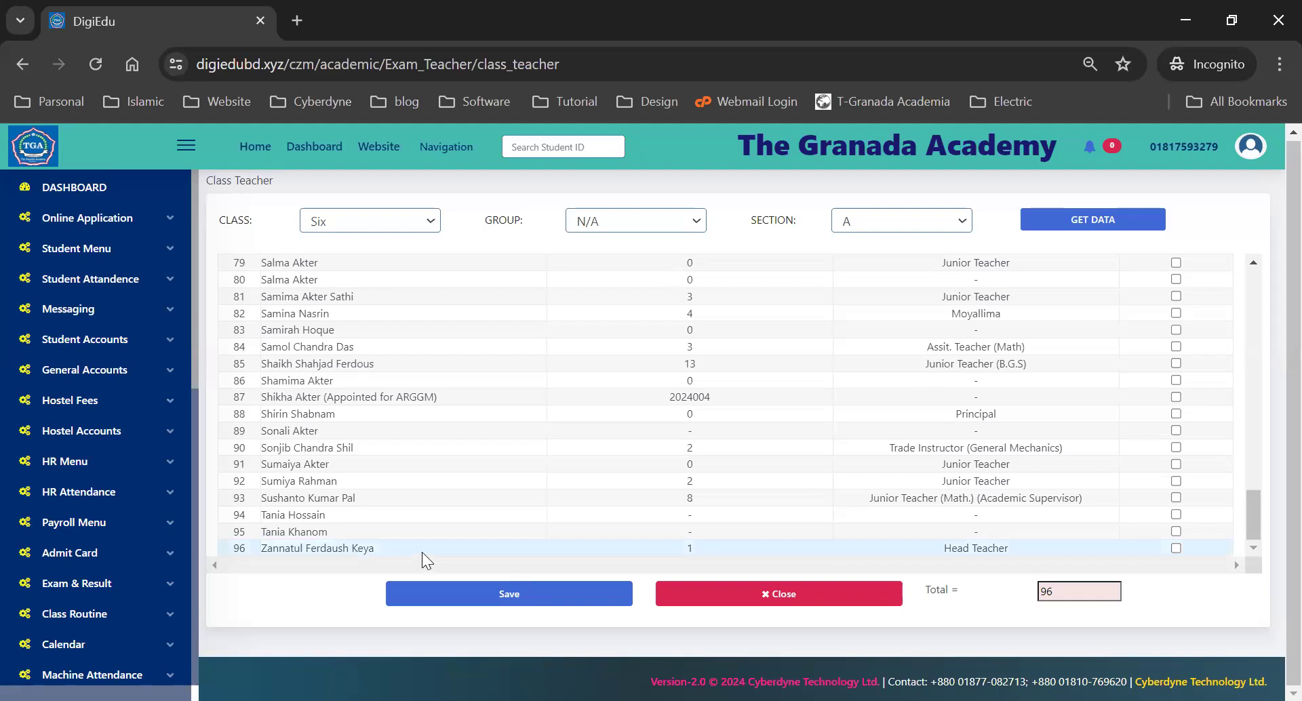
scroll(119, 536, "down", 8)
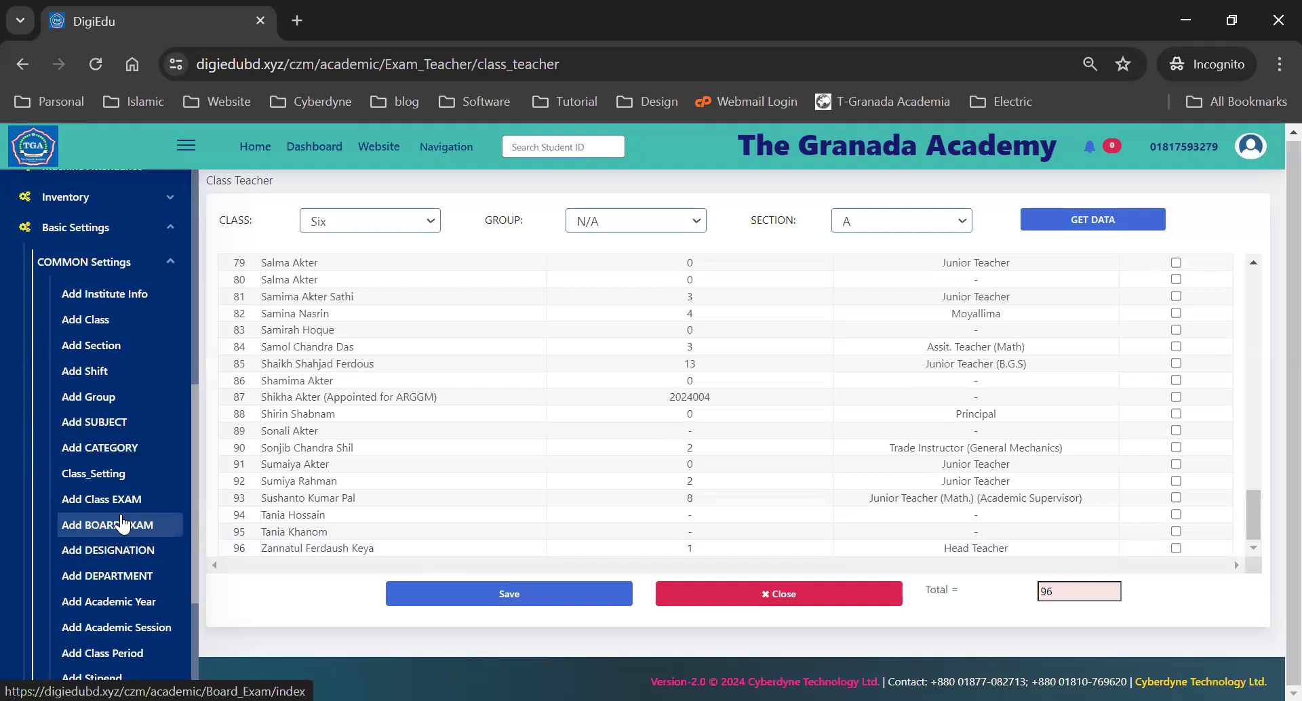
- Go to Student Menu > Add New Student to show the admission form dated 16/07/2024
left_click(88, 267)
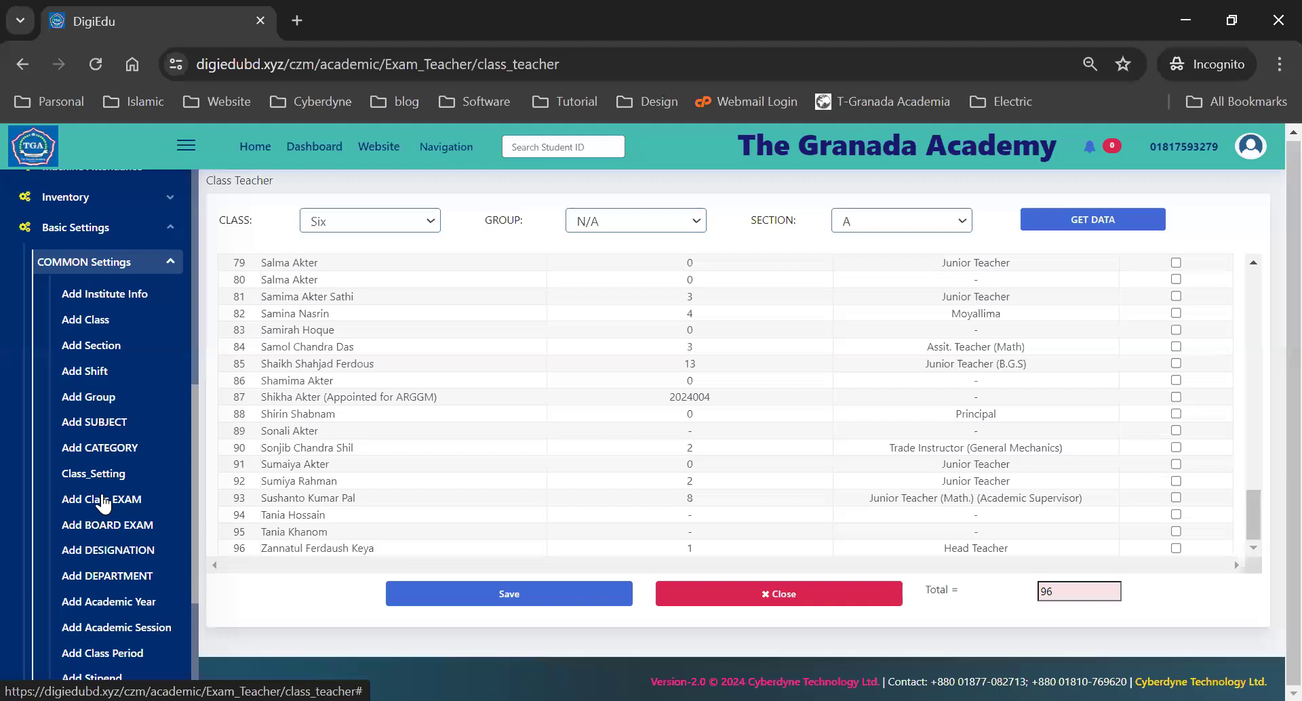
scroll(102, 503, "down", 2)
scroll(101, 494, "up", 1)
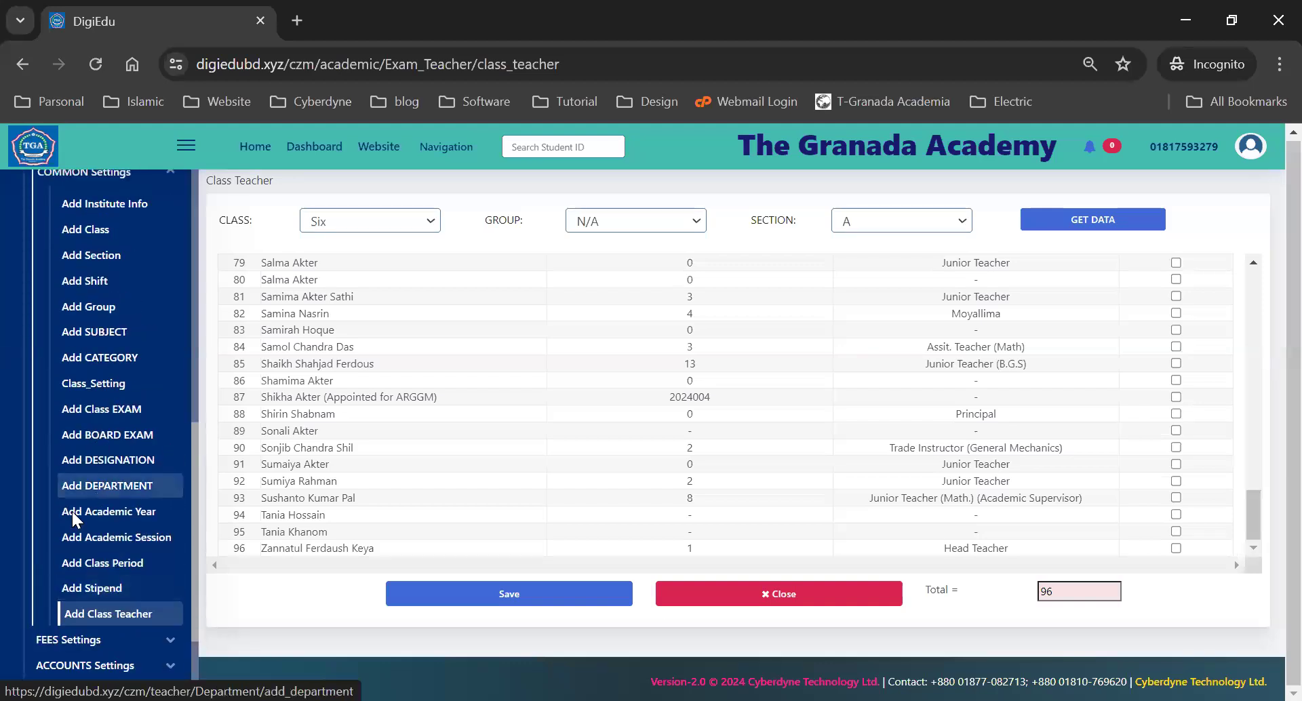
scroll(74, 521, "up", 3)
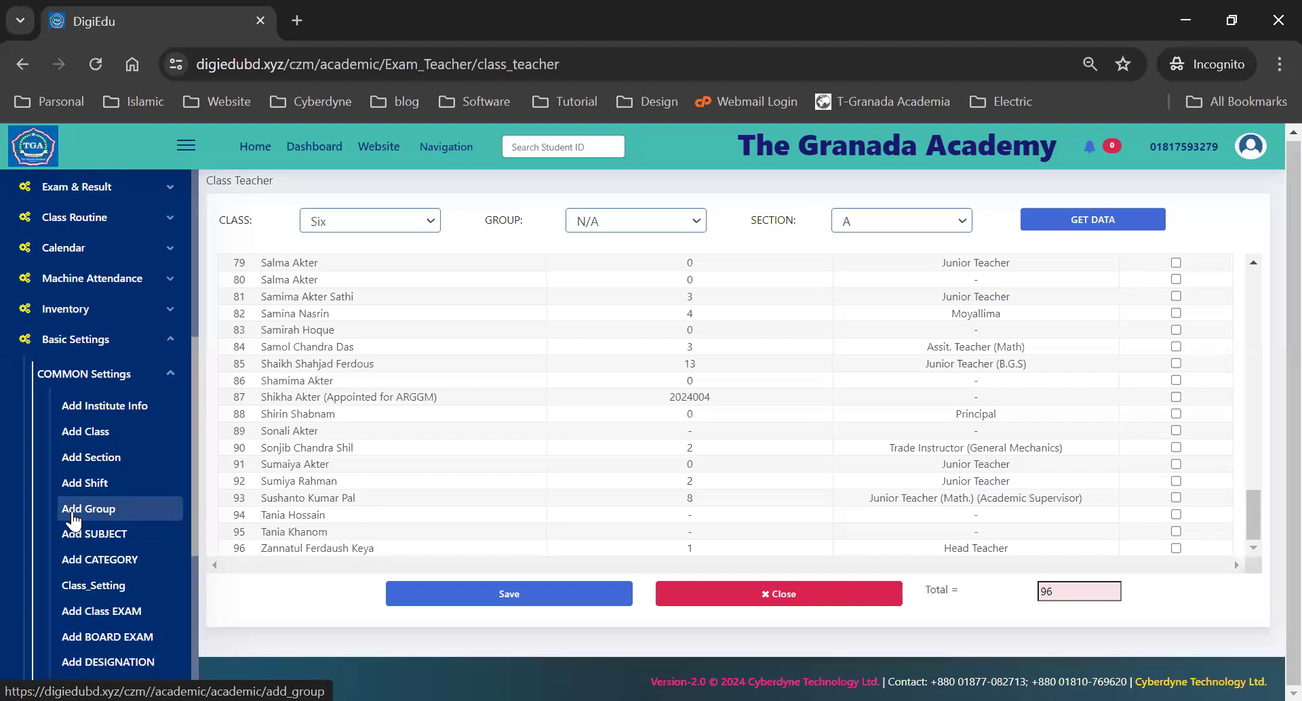
scroll(74, 521, "up", 1)
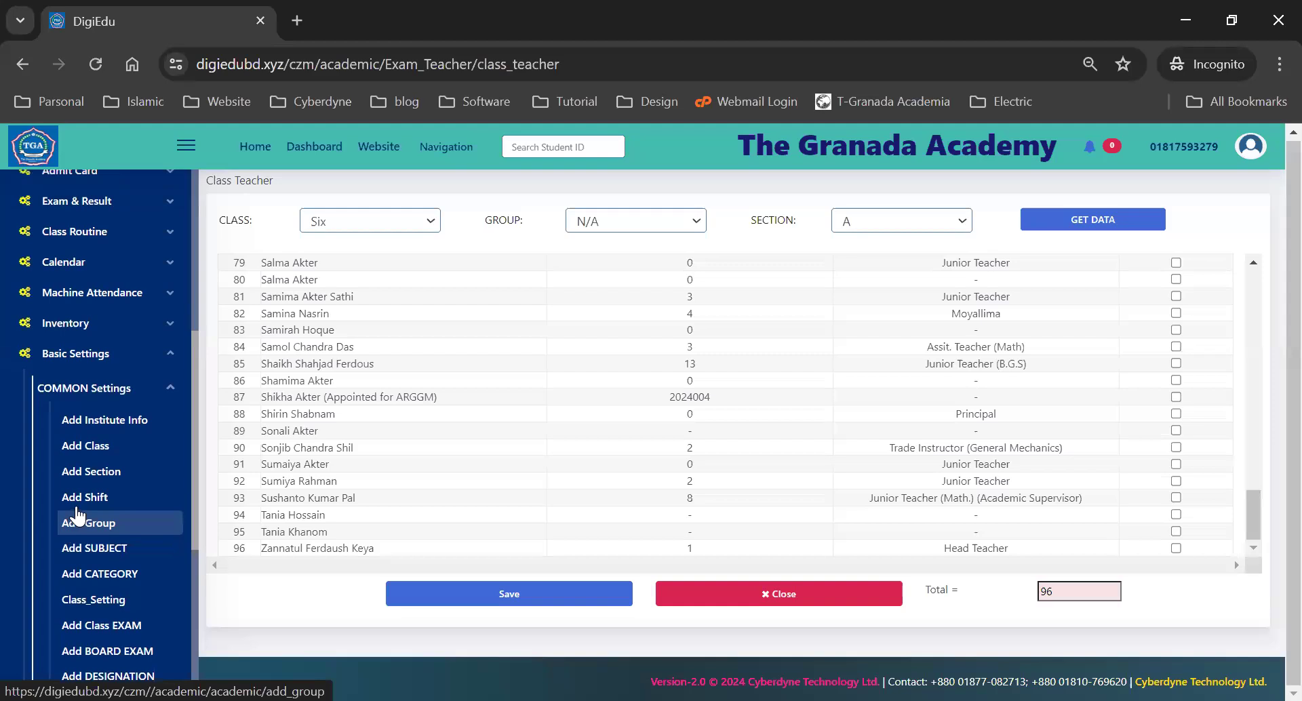
scroll(88, 262, "up", 5)
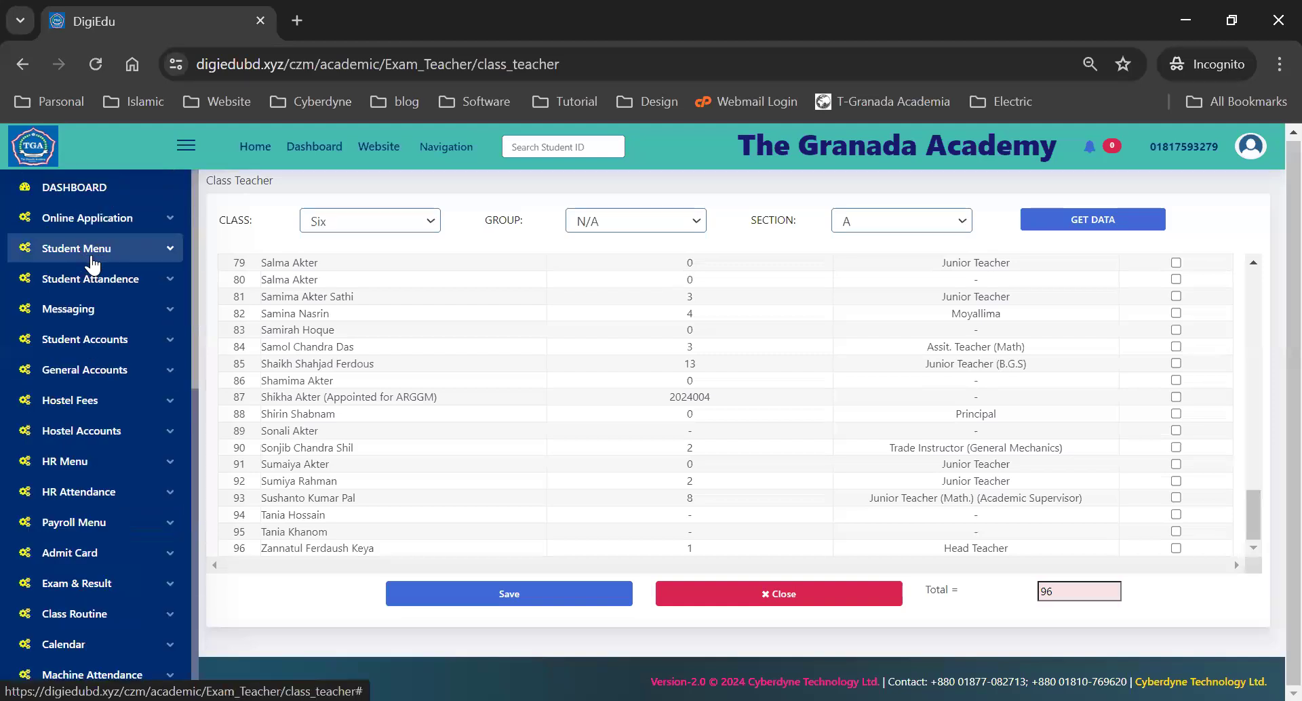
left_click(93, 263)
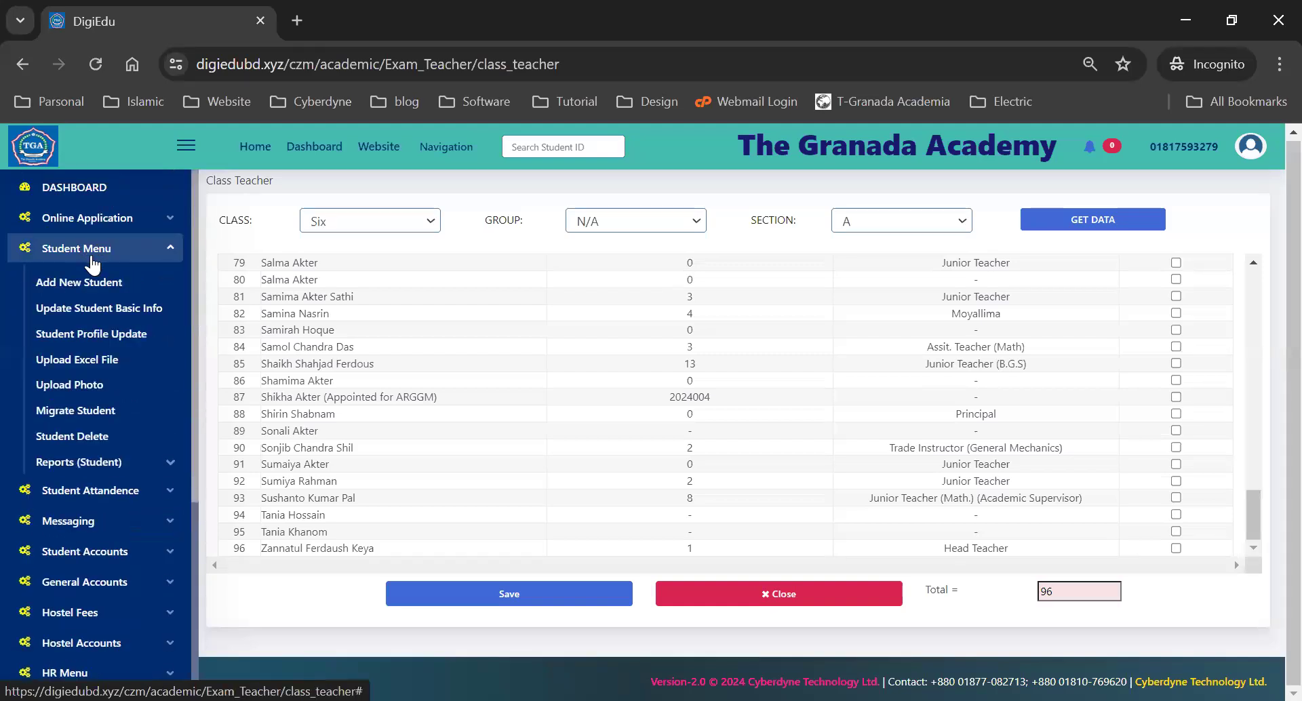
left_click(87, 277)
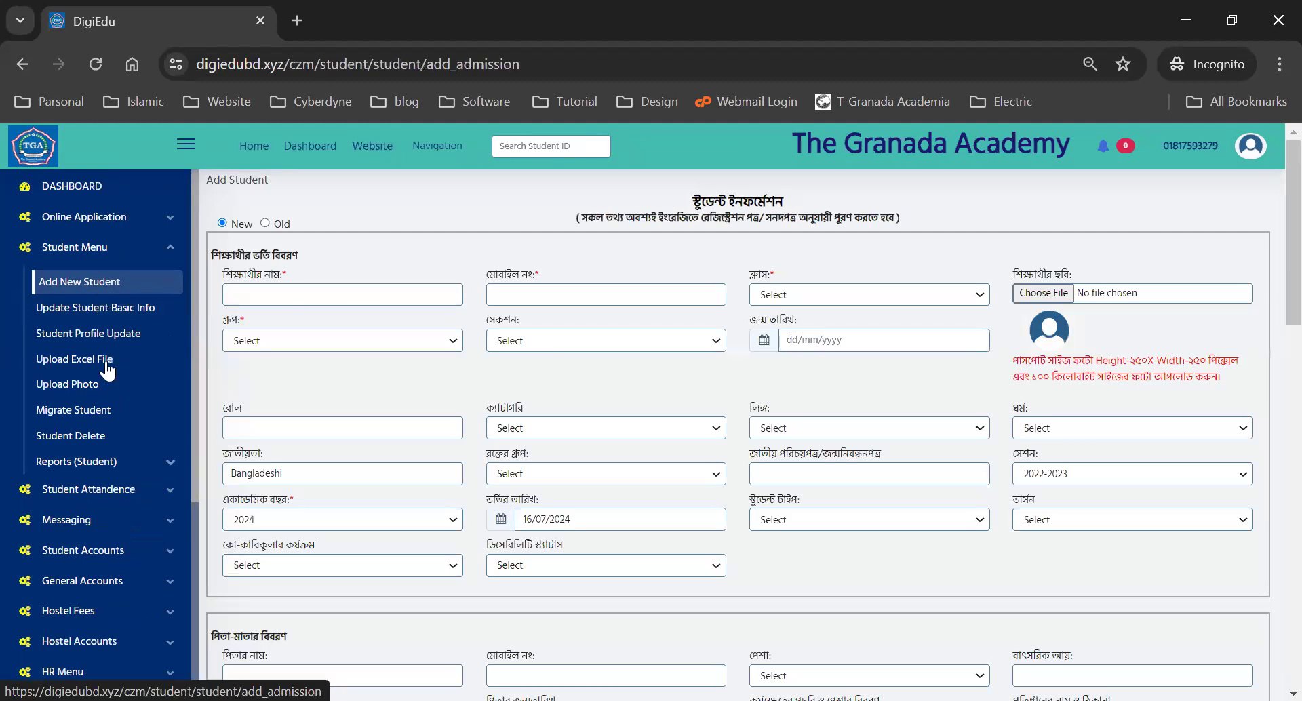
left_click(76, 255)
scroll(71, 502, "down", 2)
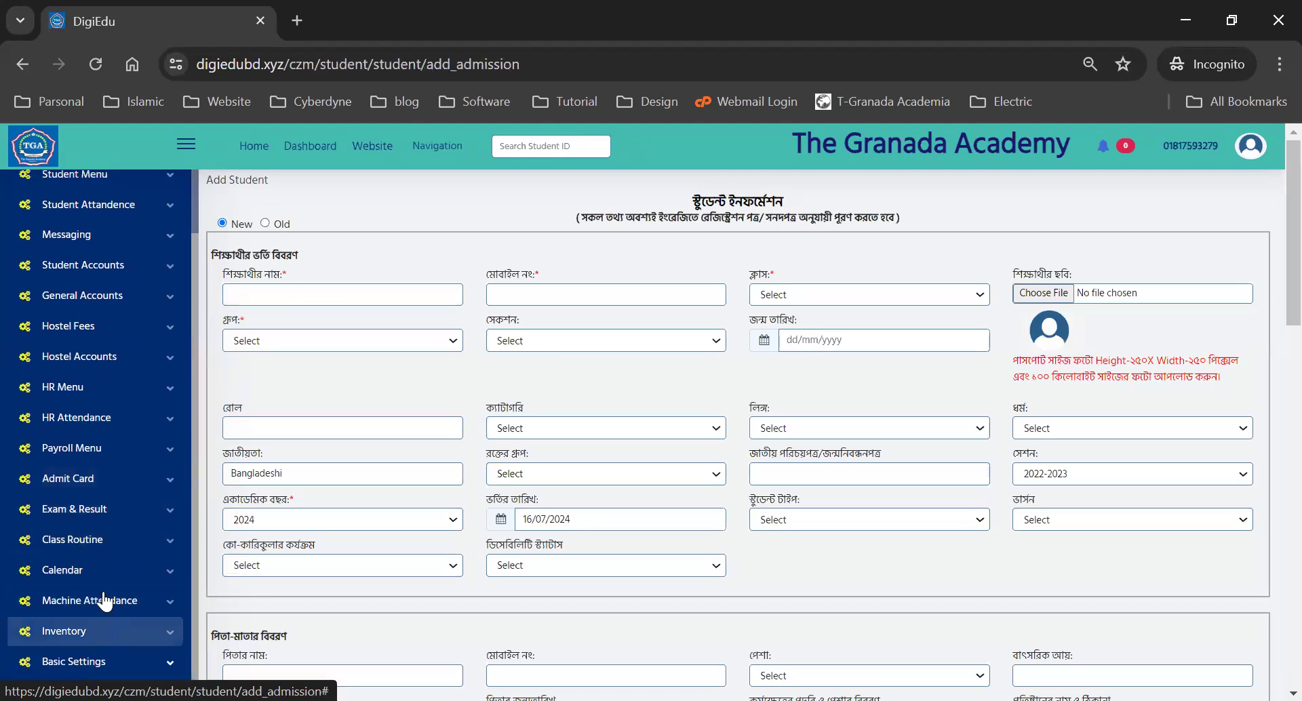
scroll(82, 484, "down", 3)
left_click(80, 477)
left_click(72, 512)
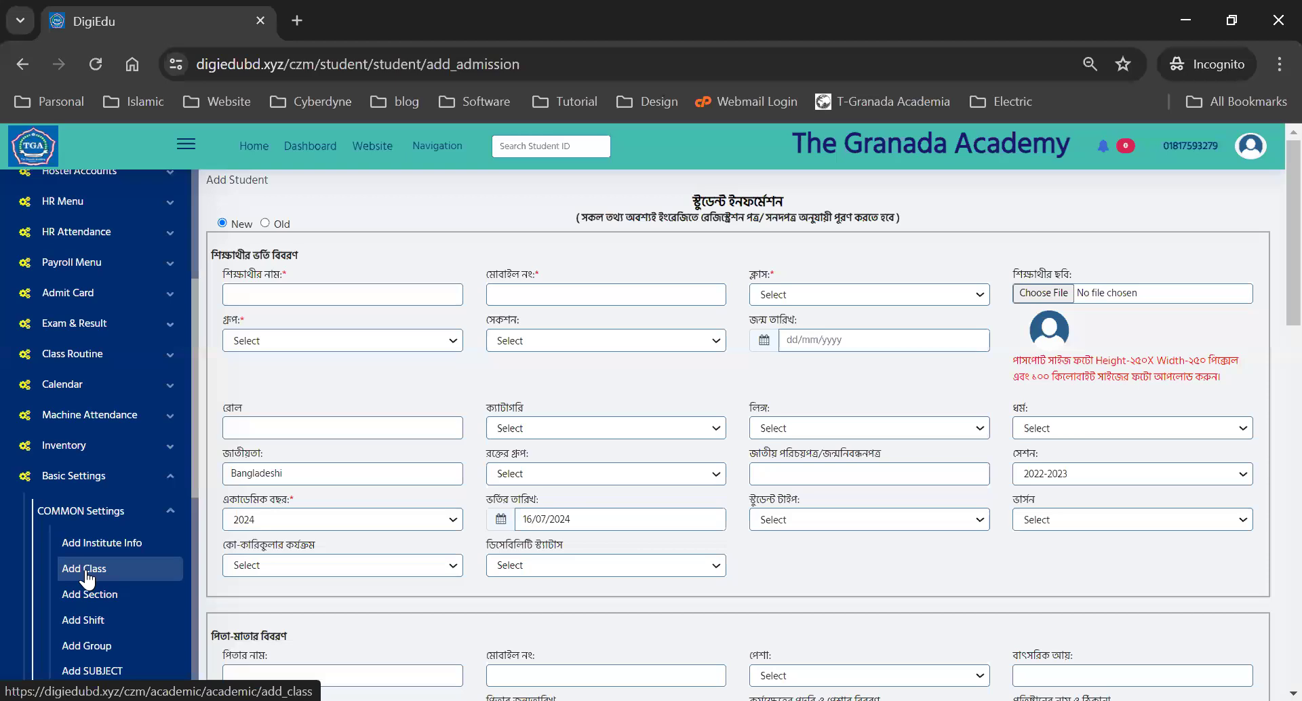
scroll(86, 578, "down", 3)
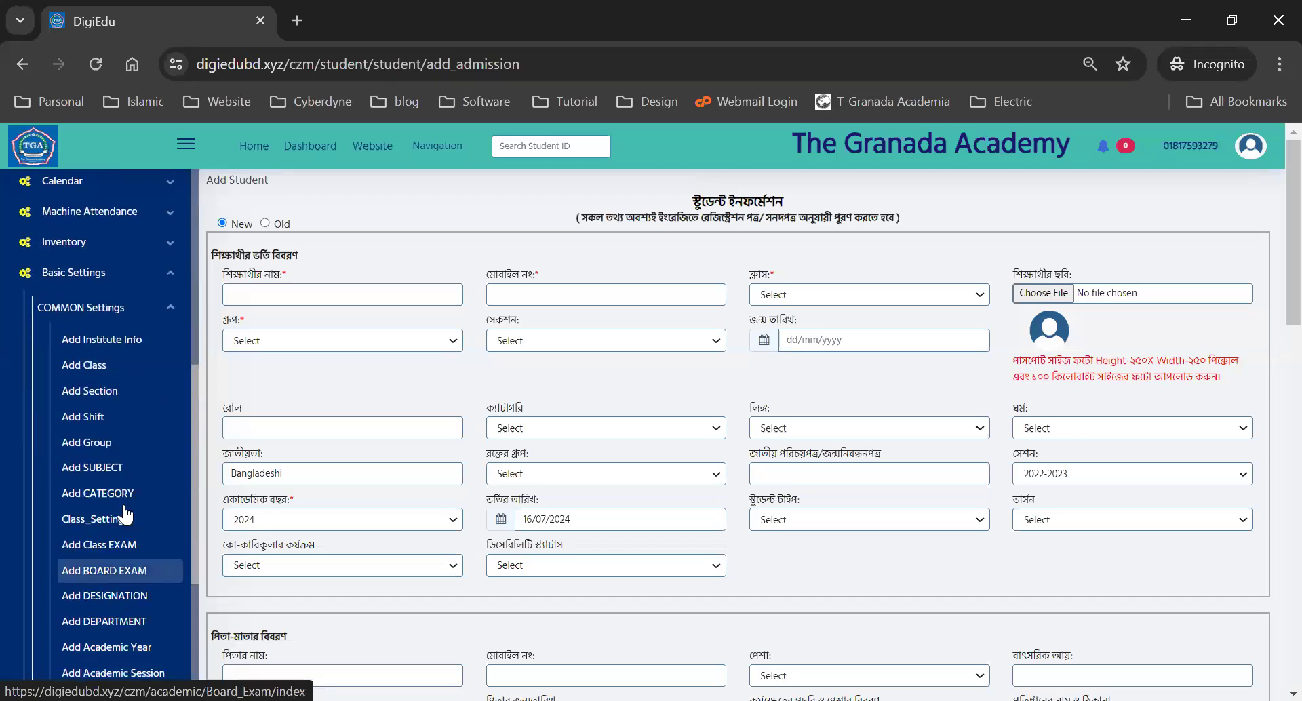
left_click(65, 274)
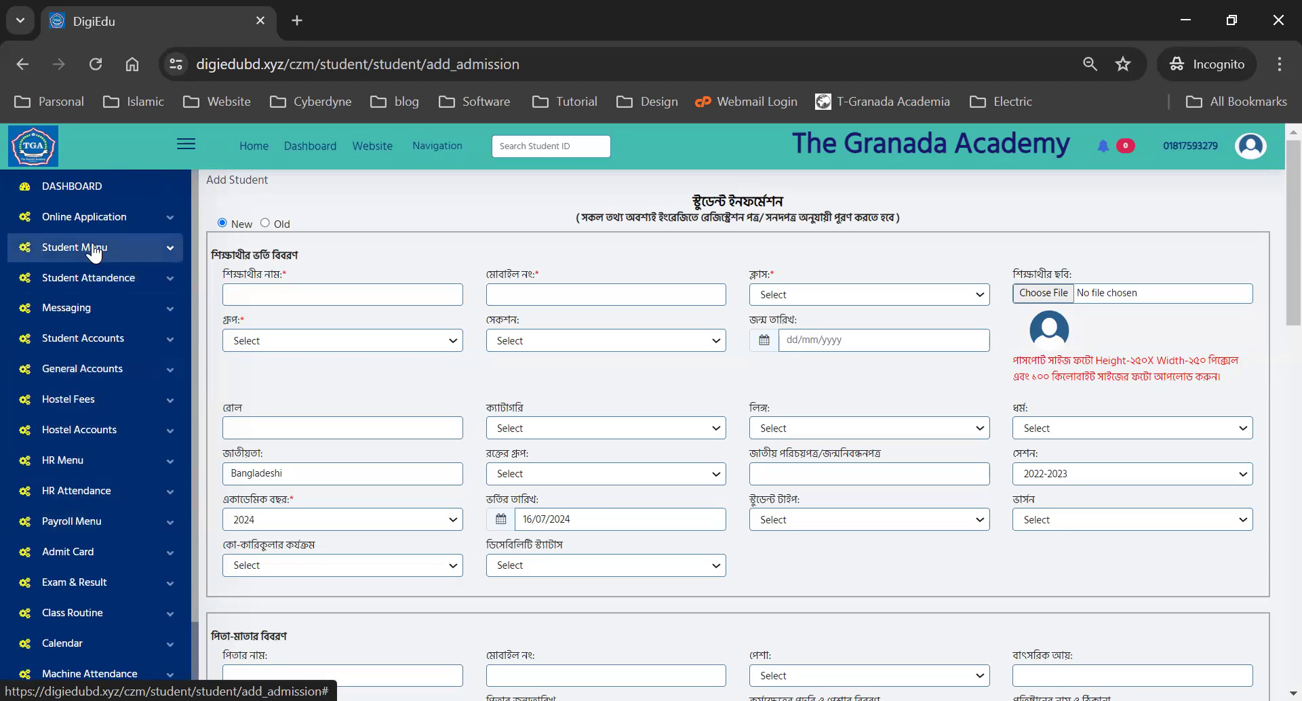
left_click(94, 252)
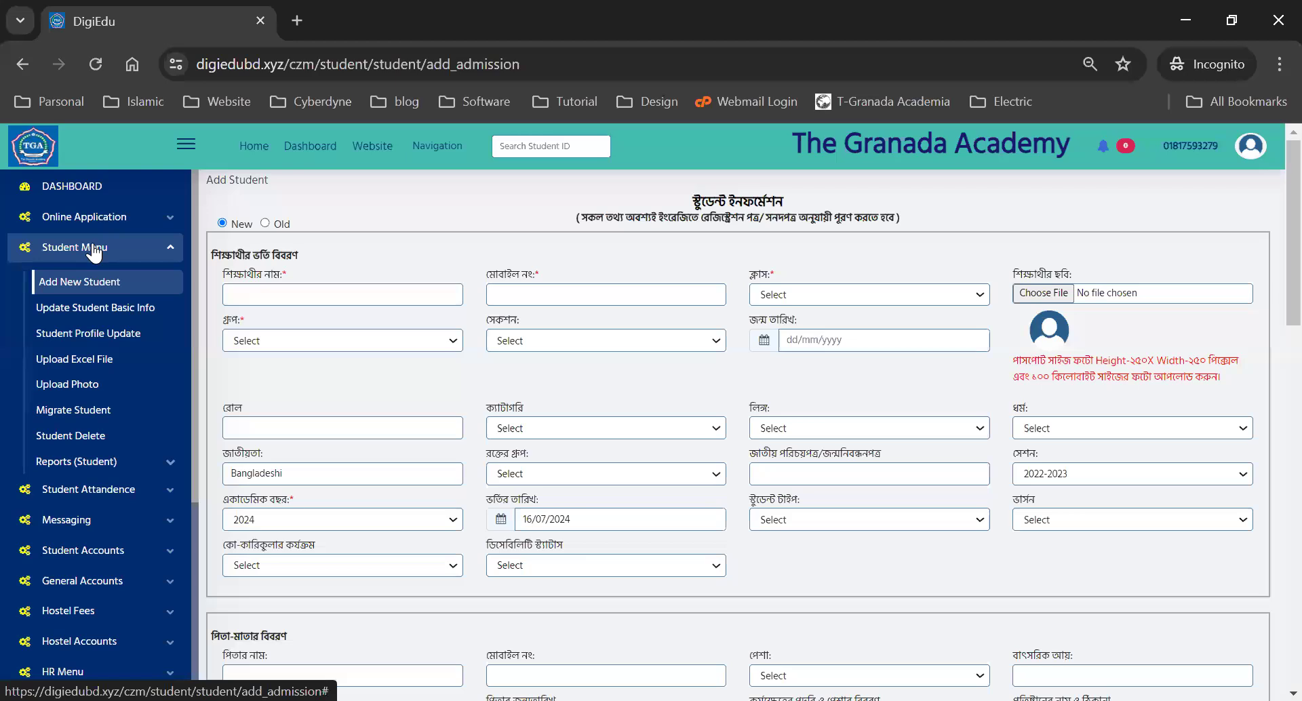
left_click(94, 251)
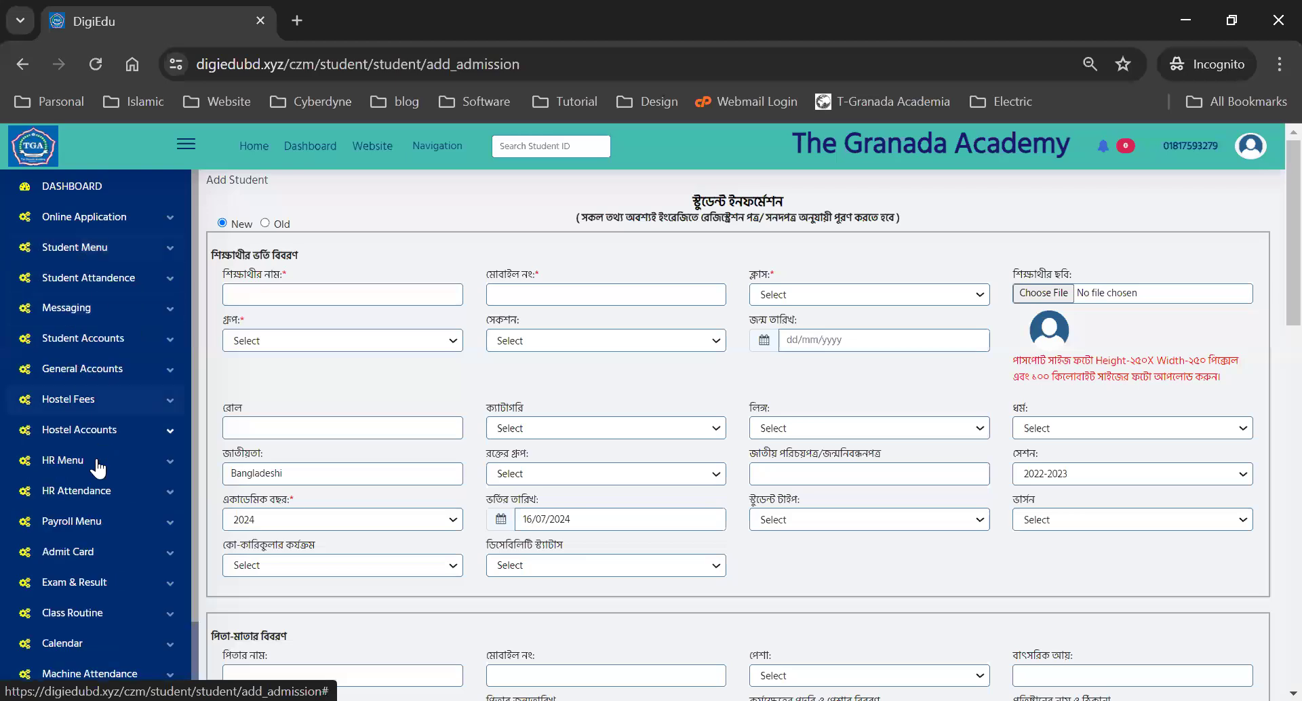
left_click(59, 468)
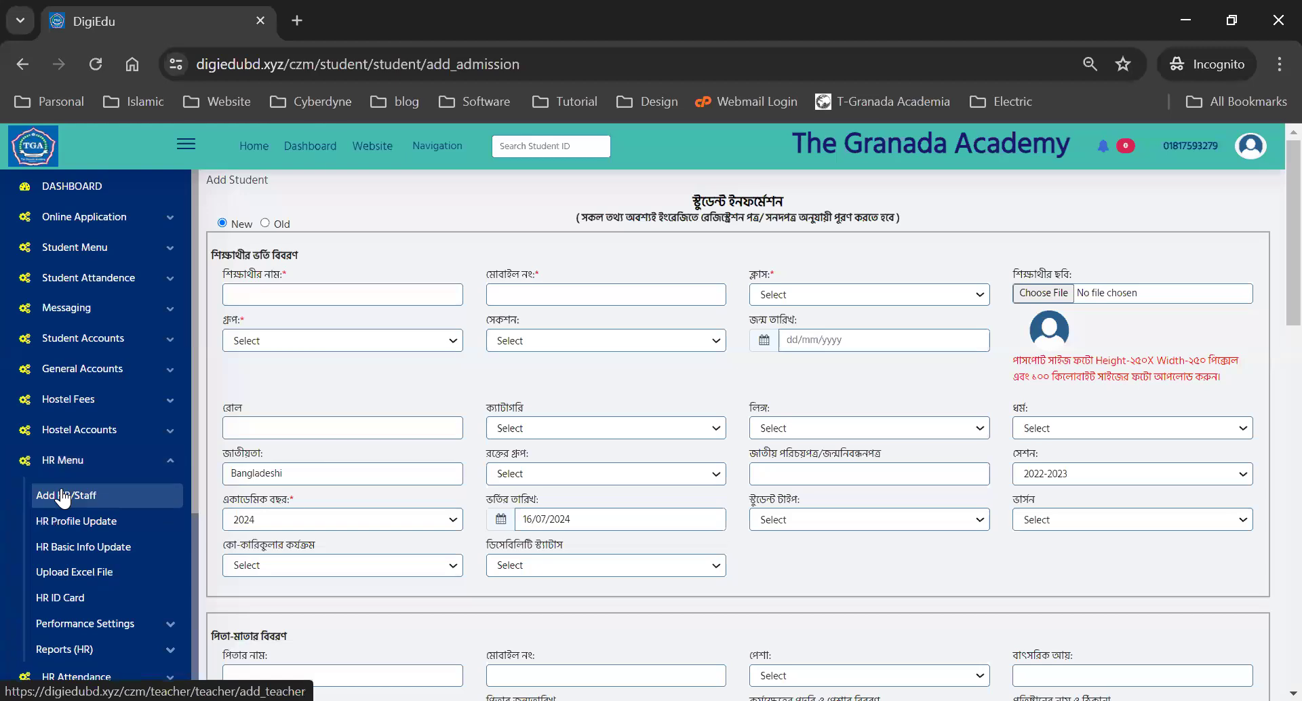
scroll(63, 497, "down", 3)
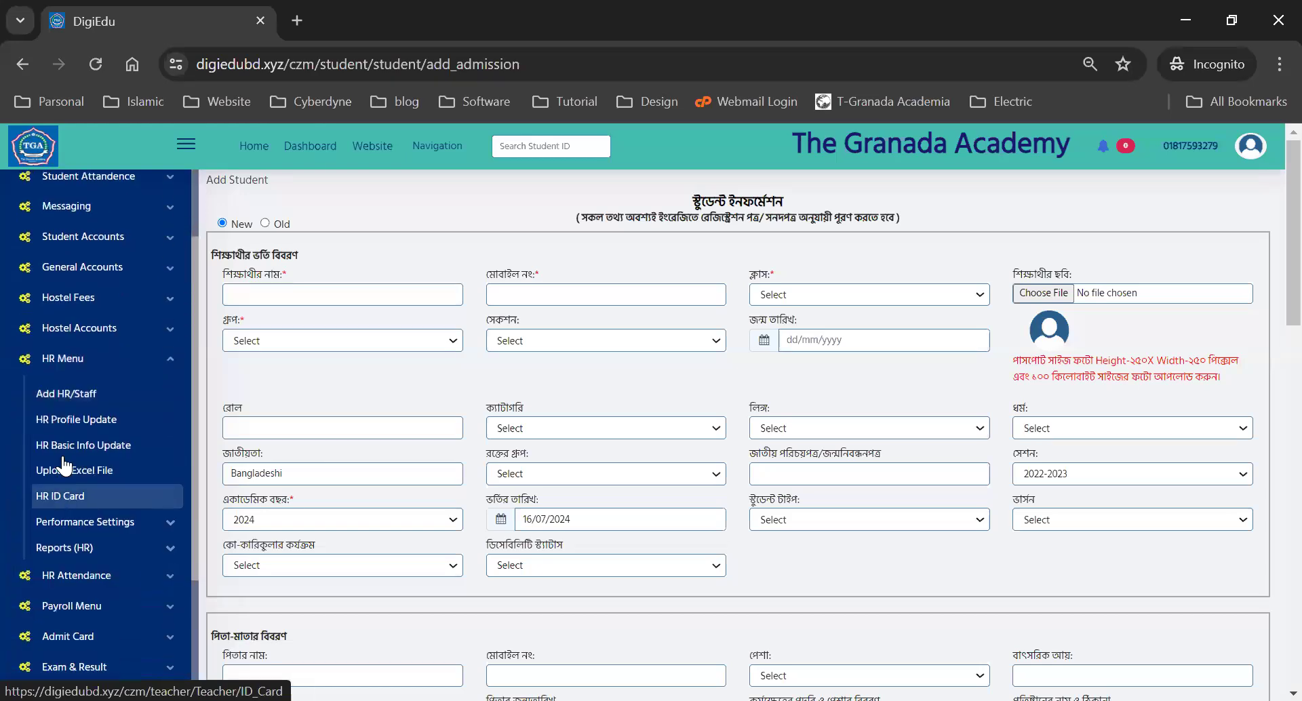
left_click(63, 359)
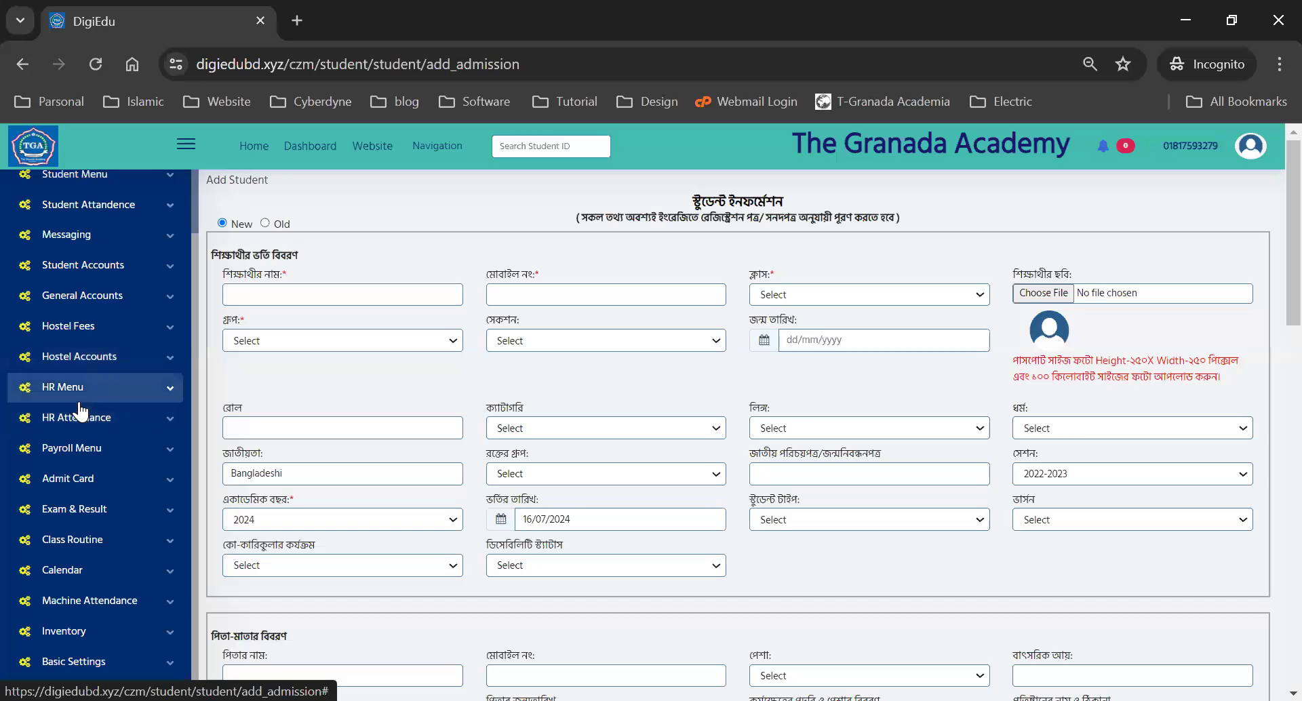
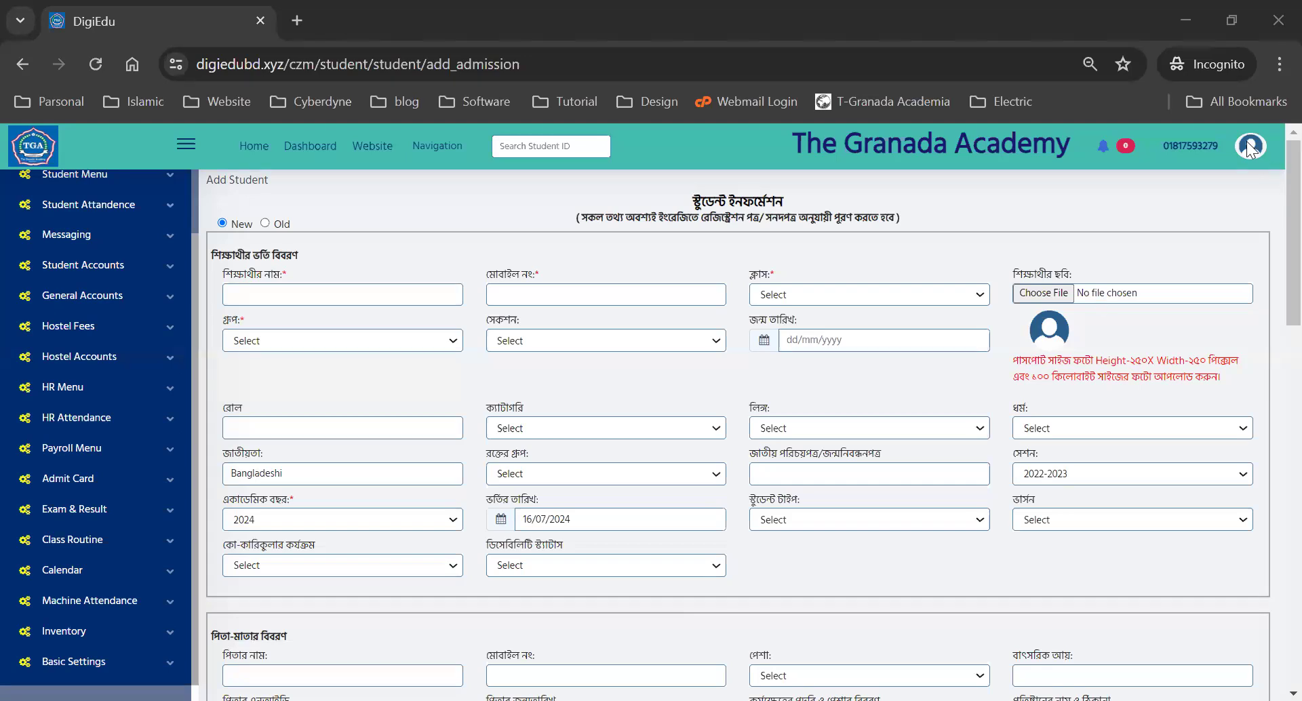
- Log out of the admin account from the profile avatar menu
left_click(1210, 222)
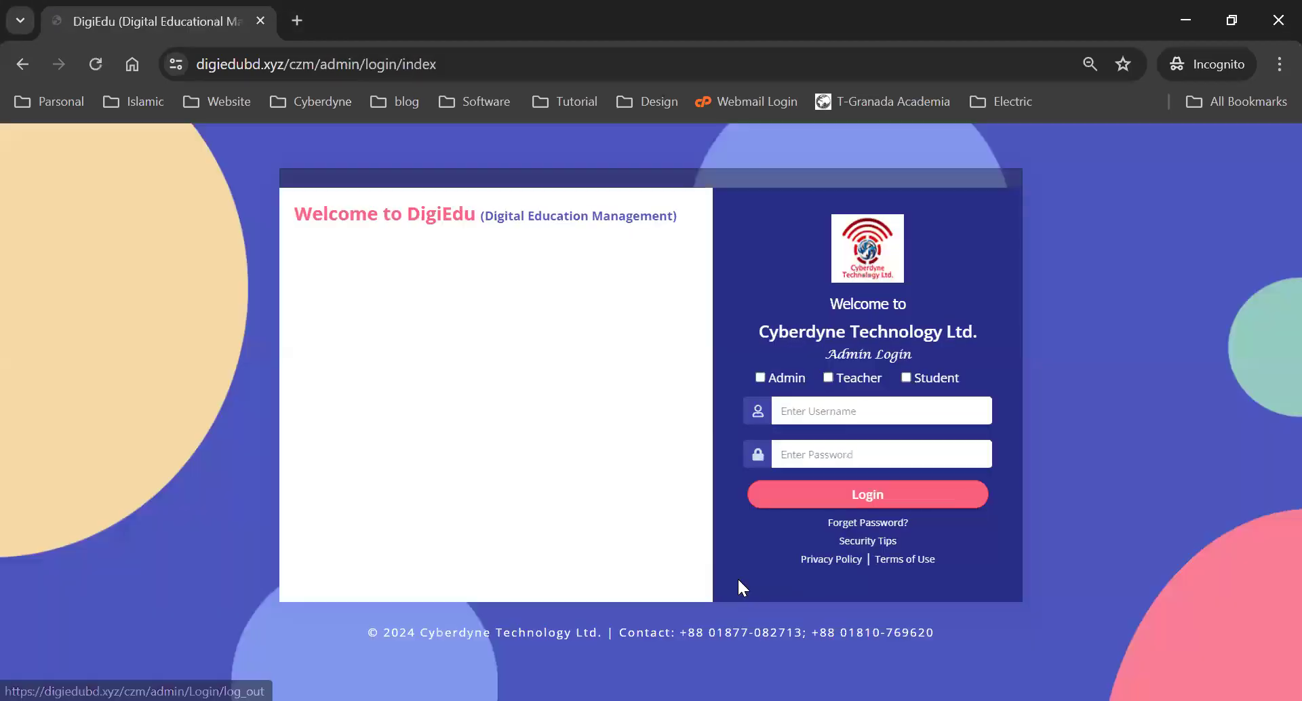
- Log back in as admin using the first saved Chrome login, confirmed with the Windows PIN
left_click_drag(803, 632, 645, 632)
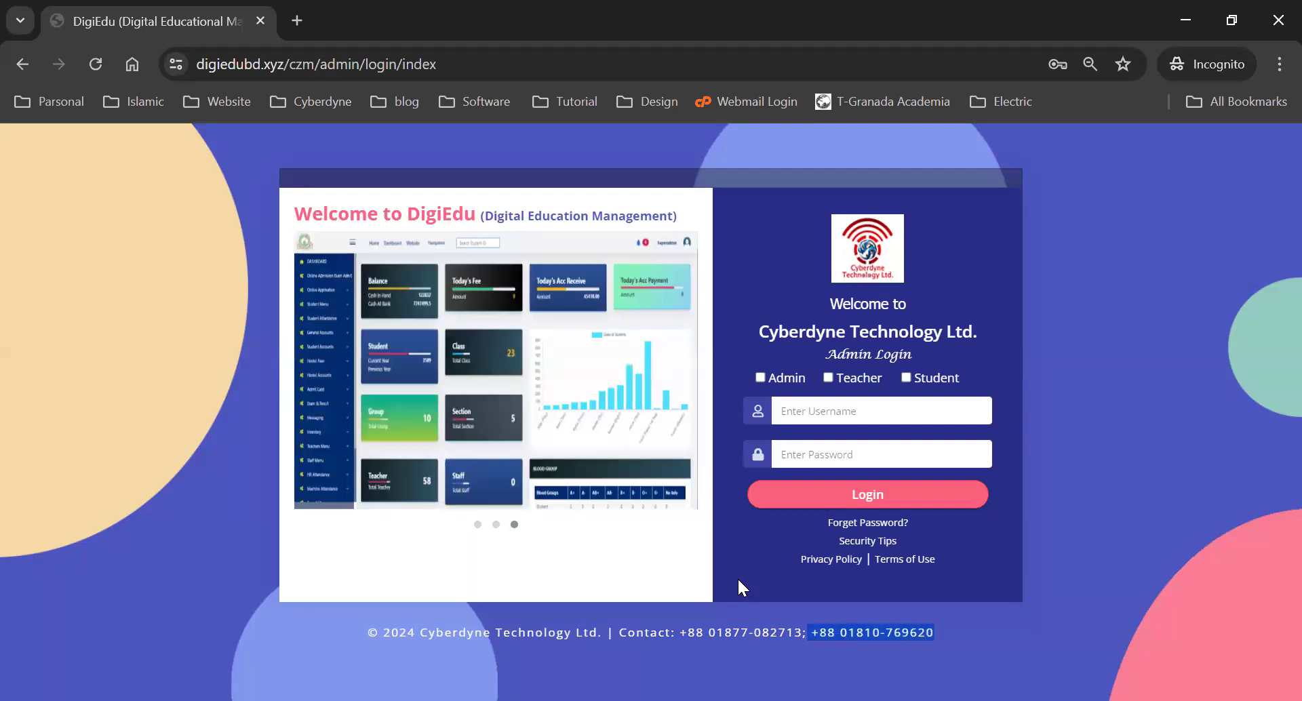
key("alt+Tab")
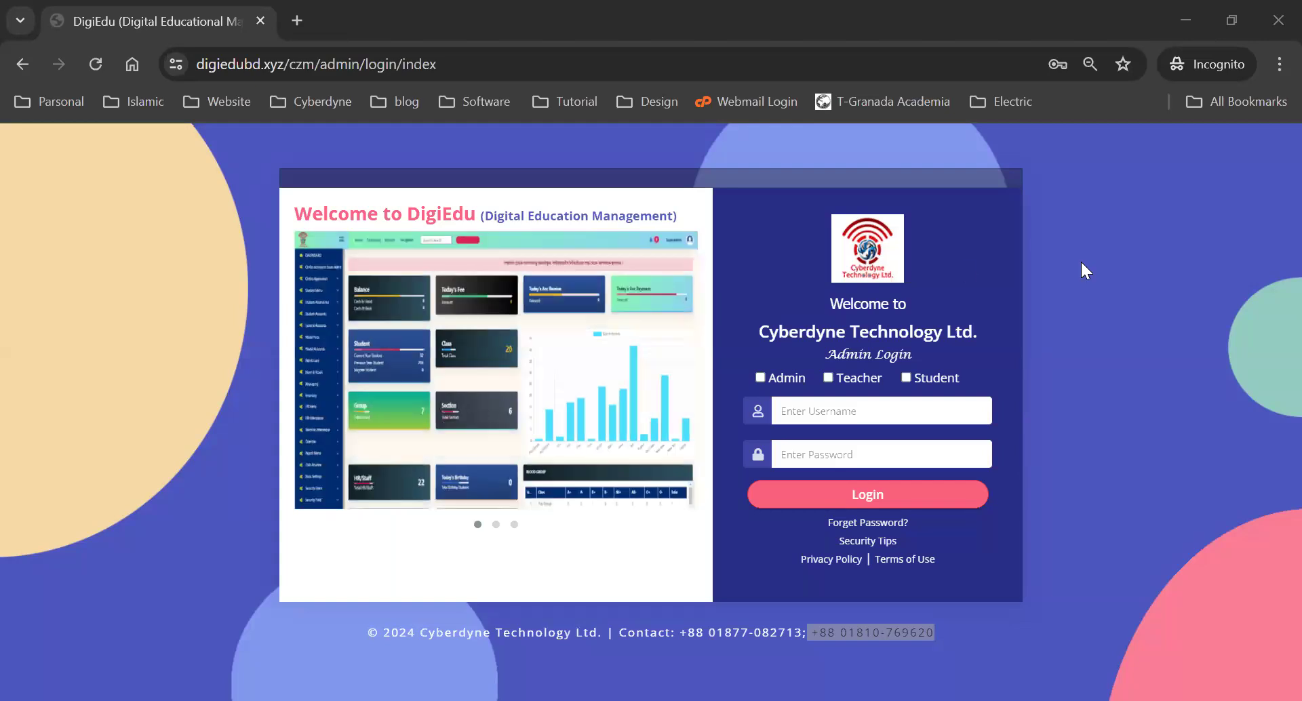
left_click(847, 412)
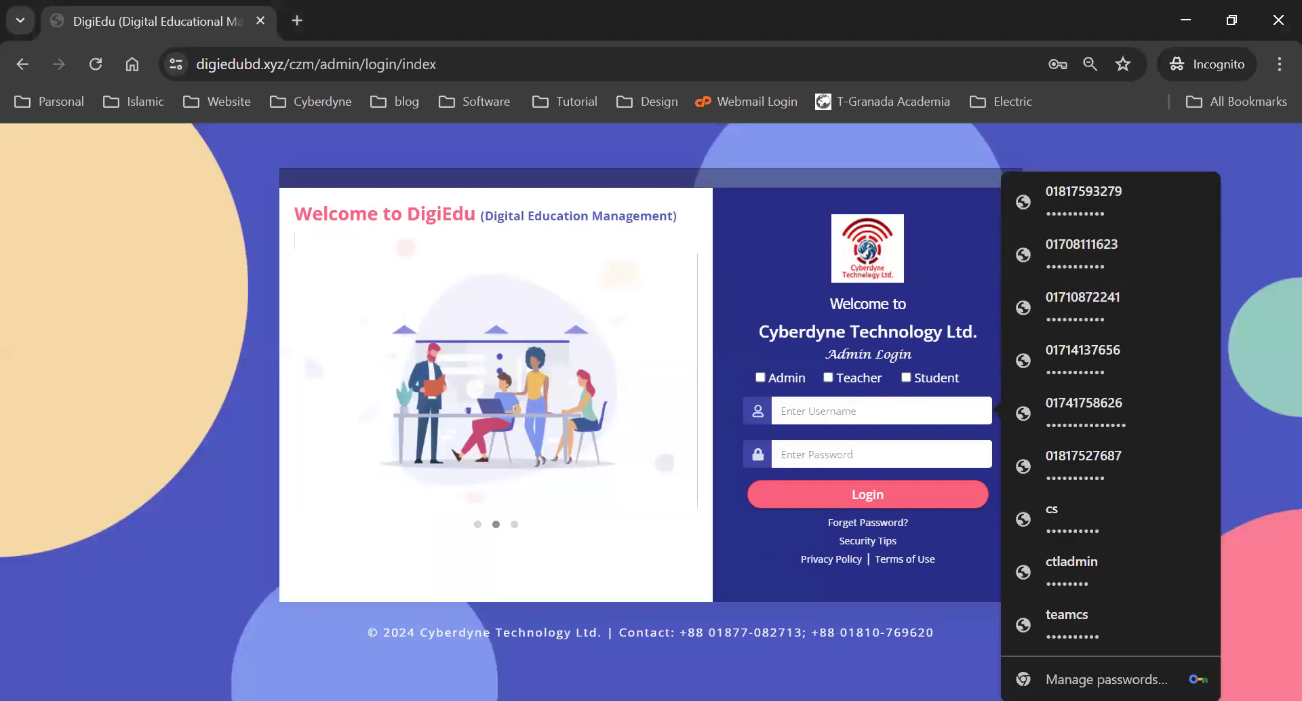
key("alt+Tab")
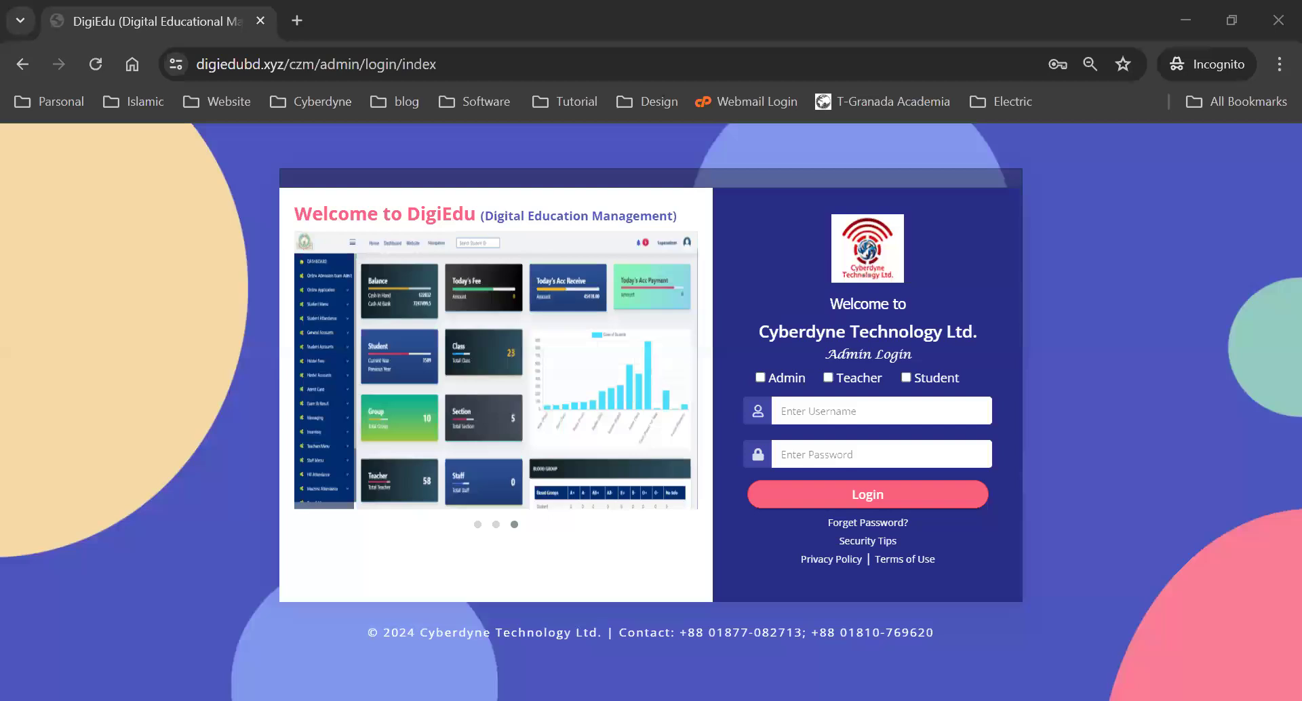
left_click(835, 406)
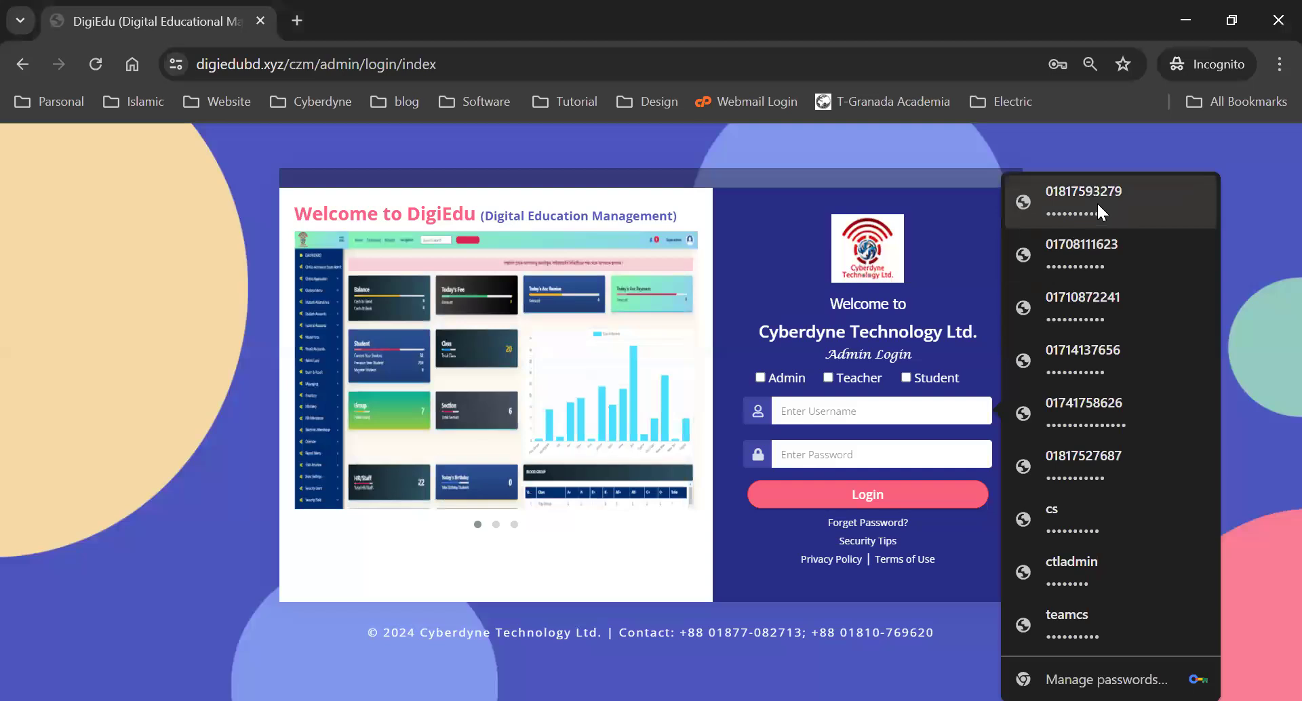
left_click(1096, 210)
type("****")
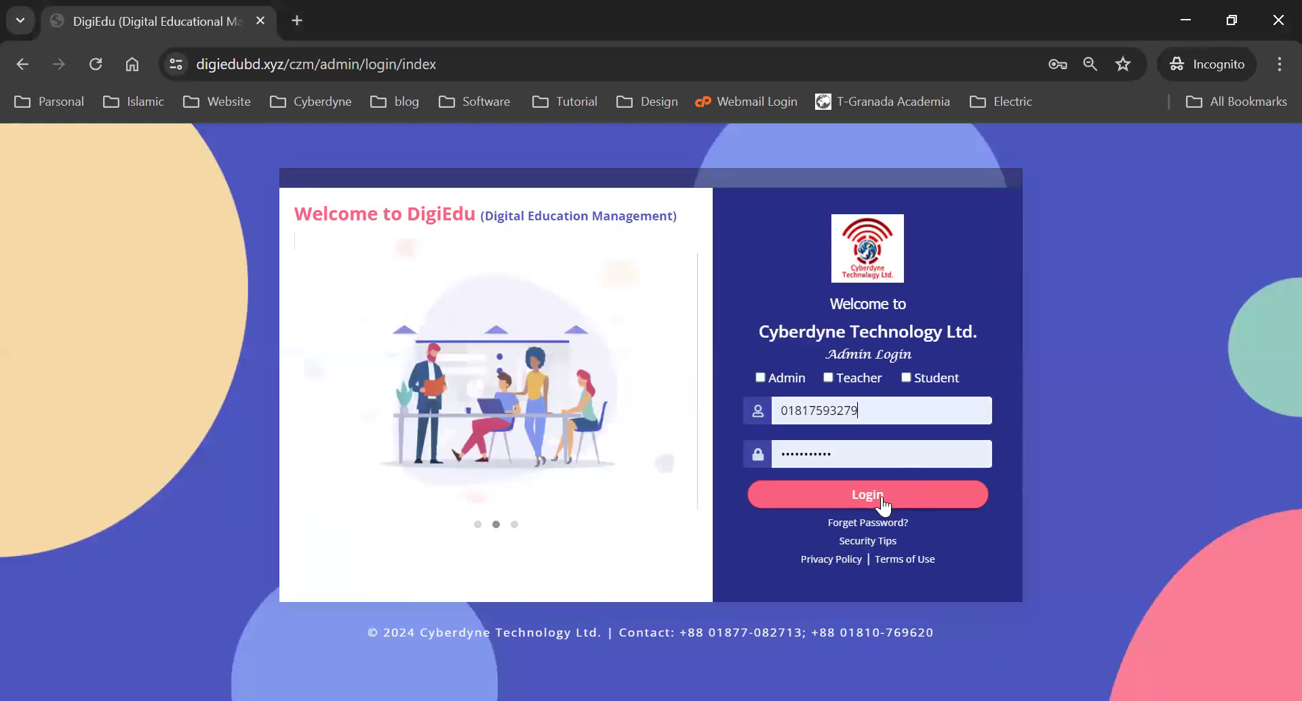
left_click(881, 498)
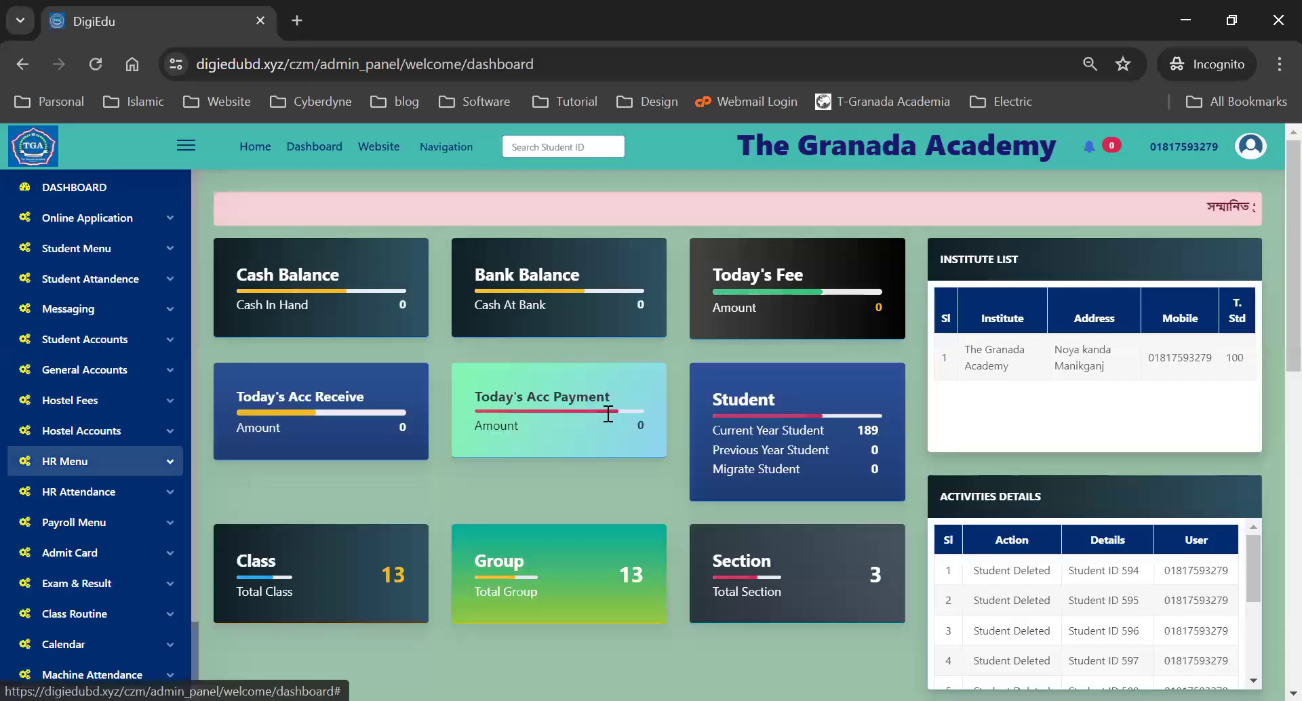
- Open the Add Class Period page under Basic Settings > COMMON Settings
scroll(102, 451, "down", 3)
left_click(67, 662)
scroll(73, 652, "down", 2)
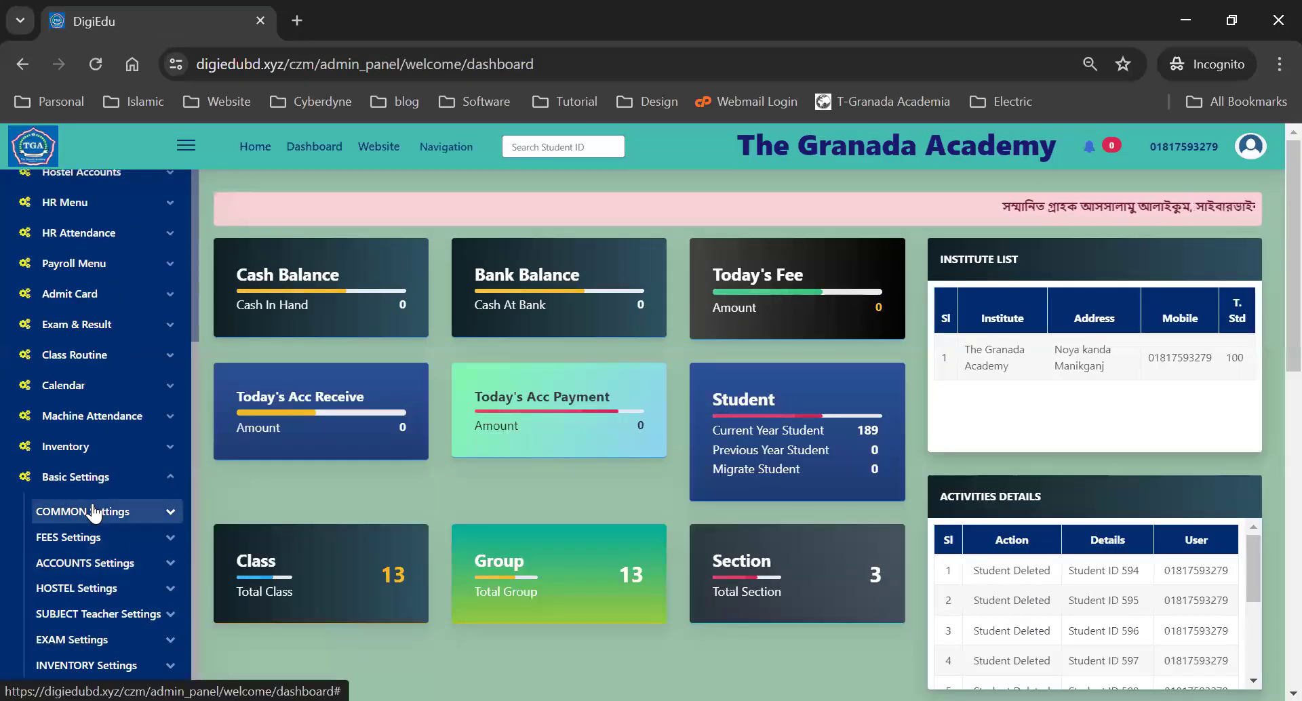
left_click(95, 513)
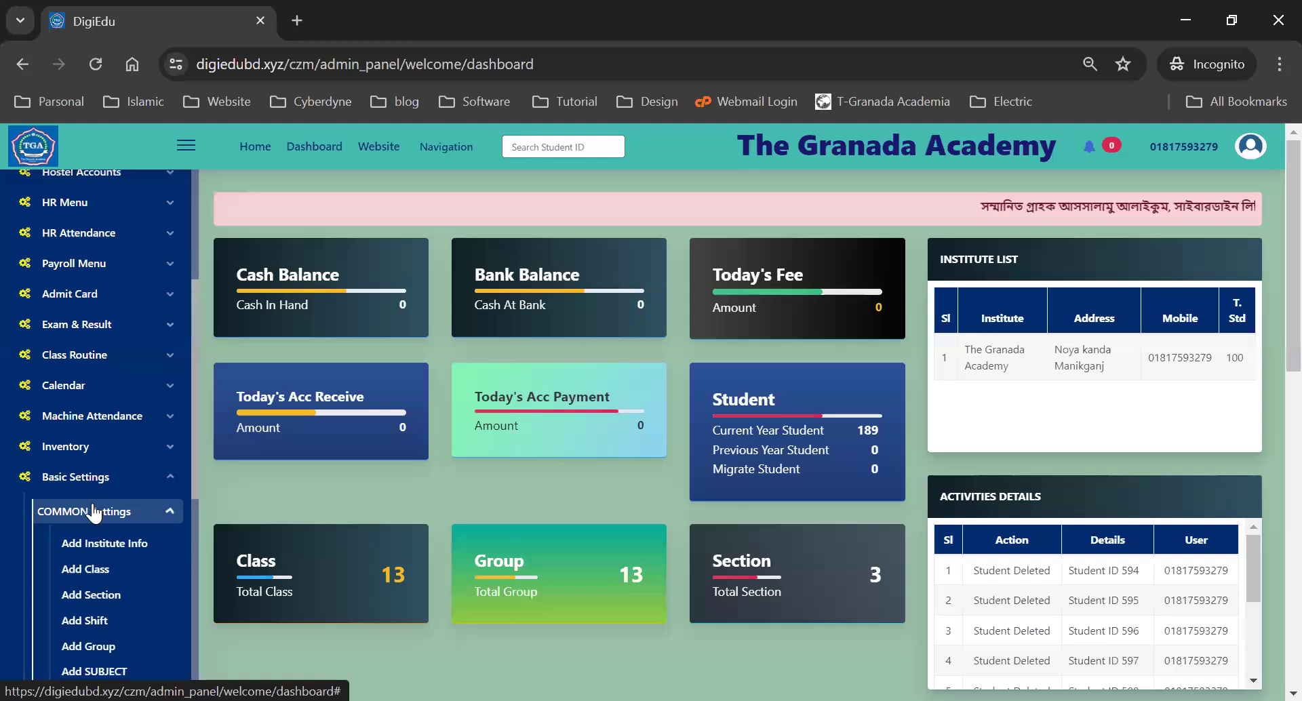
scroll(113, 458, "down", 5)
left_click(112, 459)
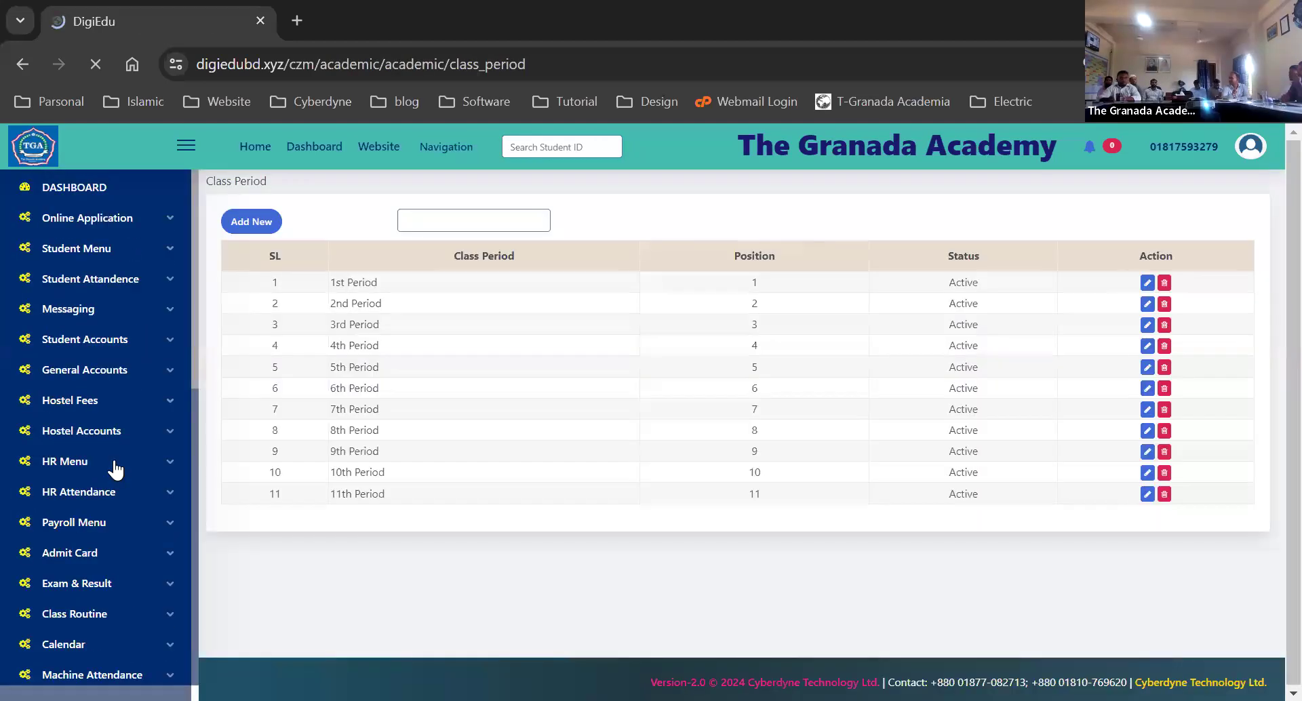
- Open Add Stipend to list the Unpaid and Paid stipend types, then collapse Basic Settings
scroll(117, 480, "down", 5)
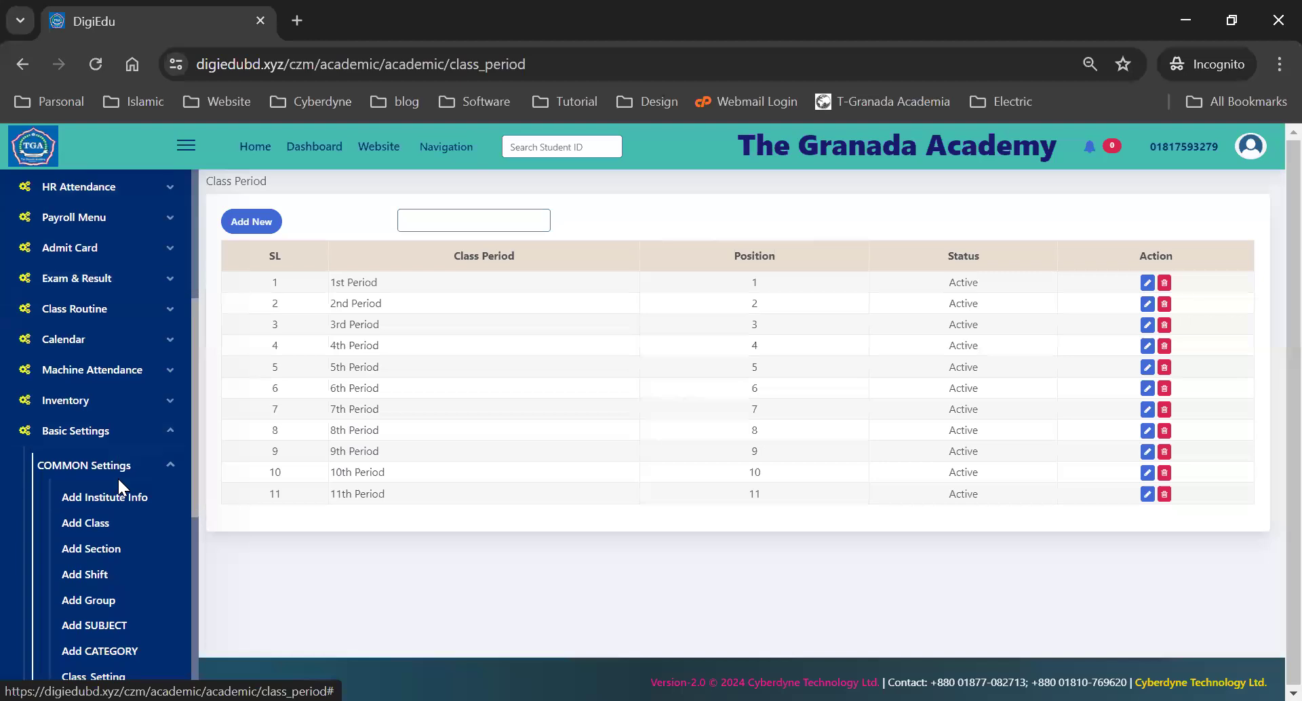
scroll(82, 498, "down", 6)
left_click(82, 491)
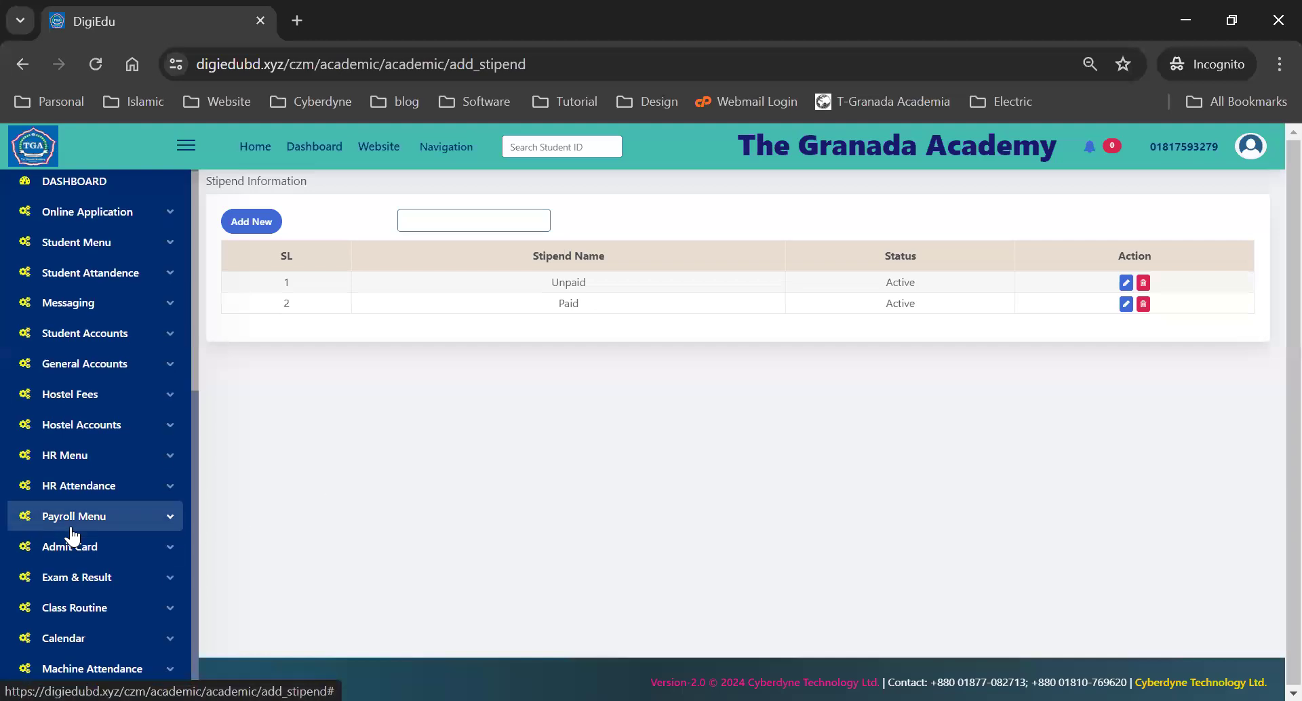
scroll(73, 534, "down", 6)
scroll(73, 536, "down", 3)
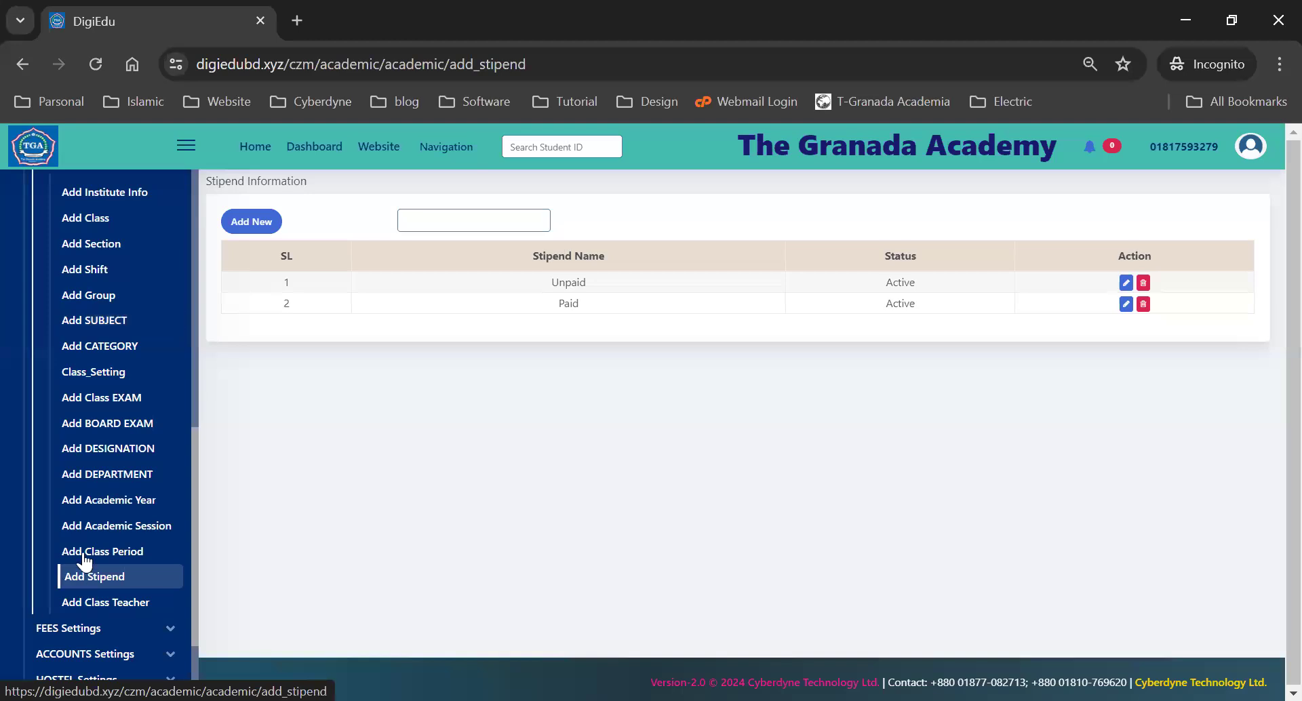
scroll(97, 531, "down", 1)
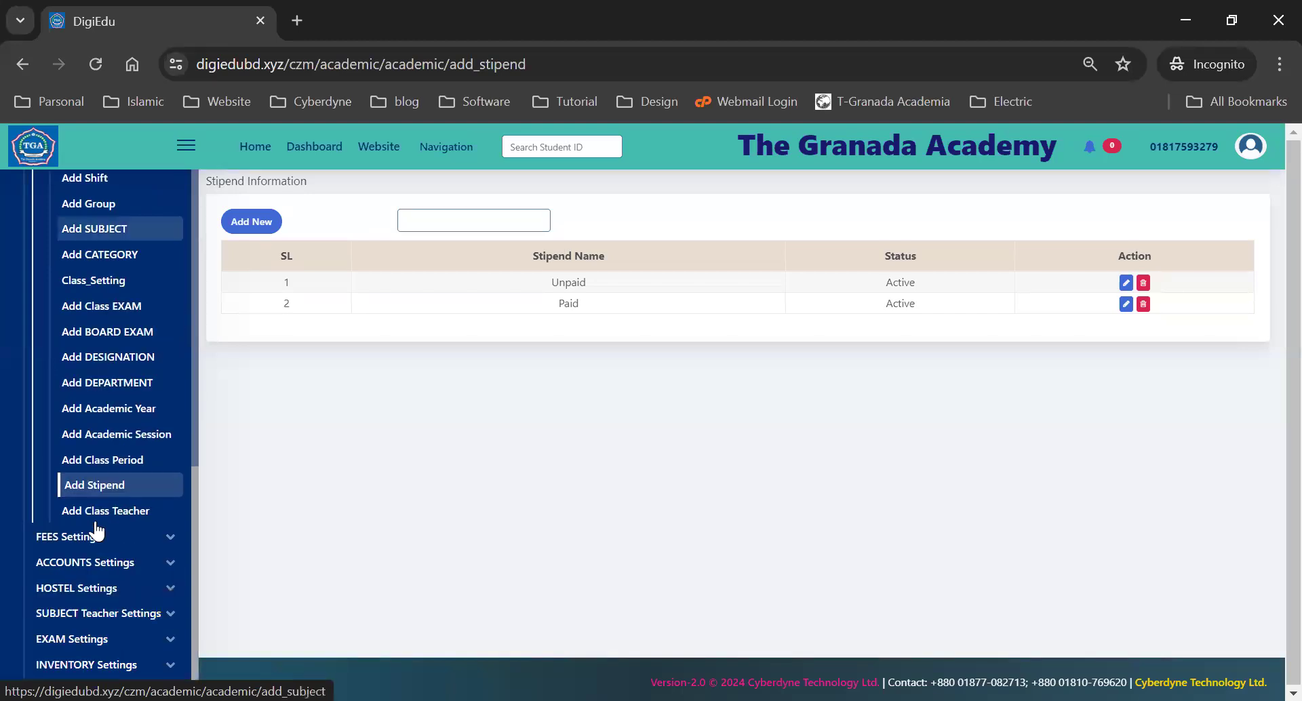
scroll(93, 487, "up", 4)
left_click(65, 334)
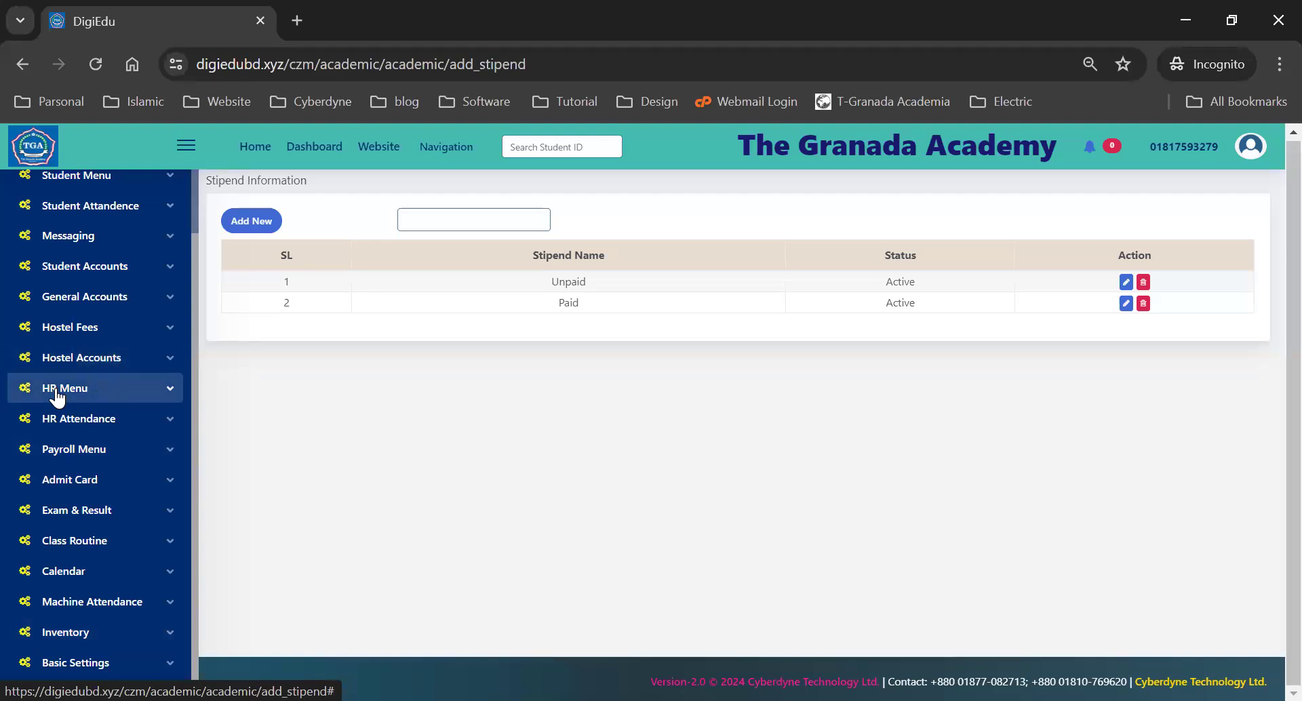
scroll(92, 318, "up", 2)
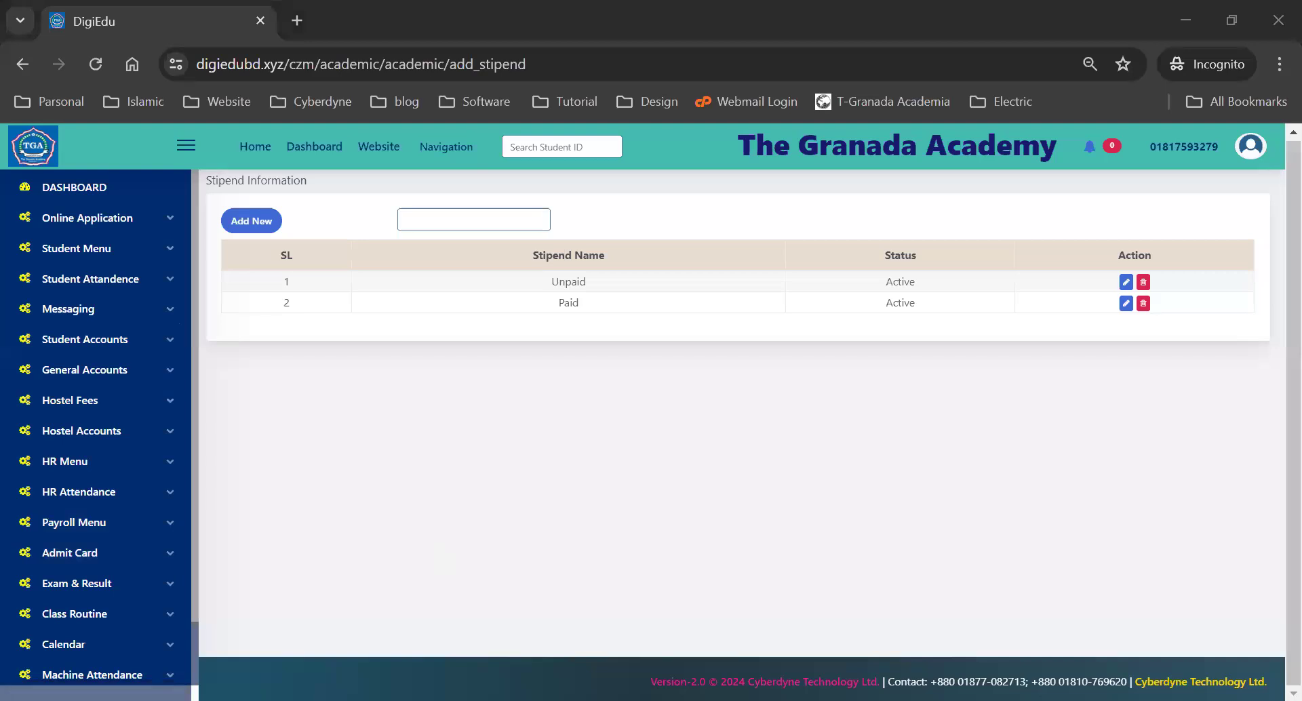
- Open Add New Student and confirm the Student Type dropdown offers Paid and Unpaid
left_click(93, 258)
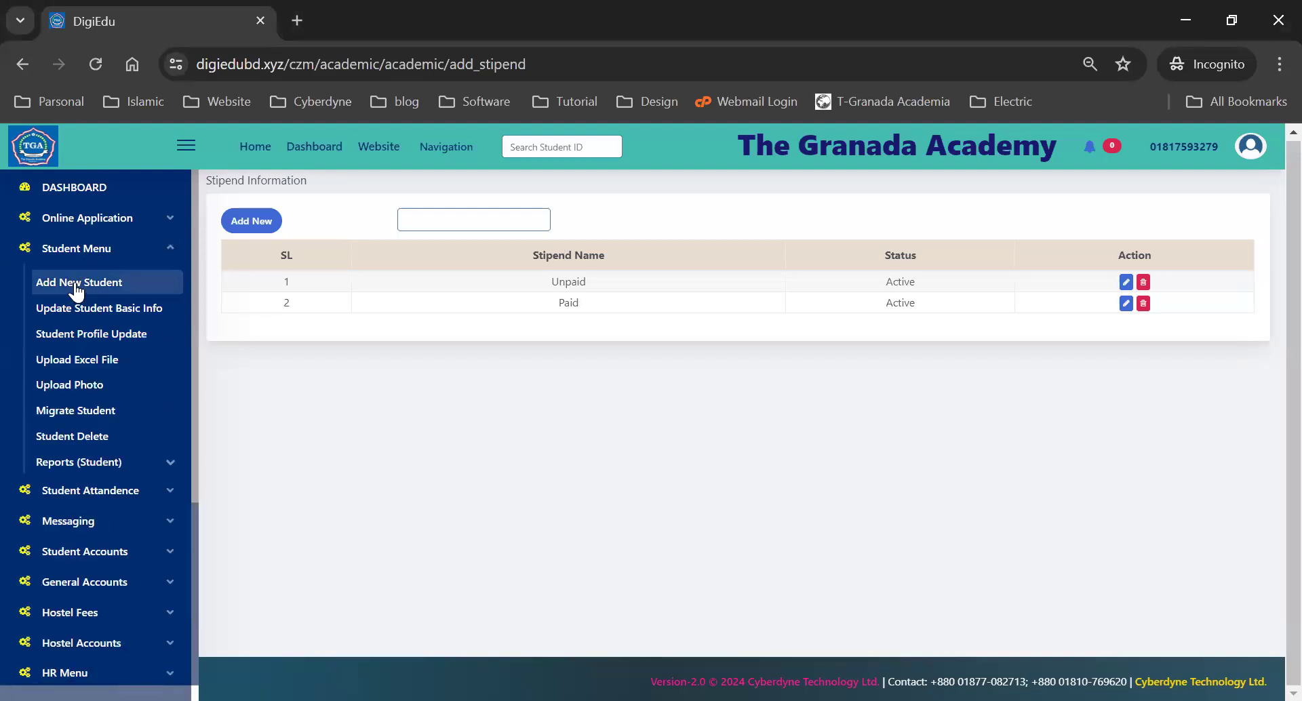
left_click(76, 290)
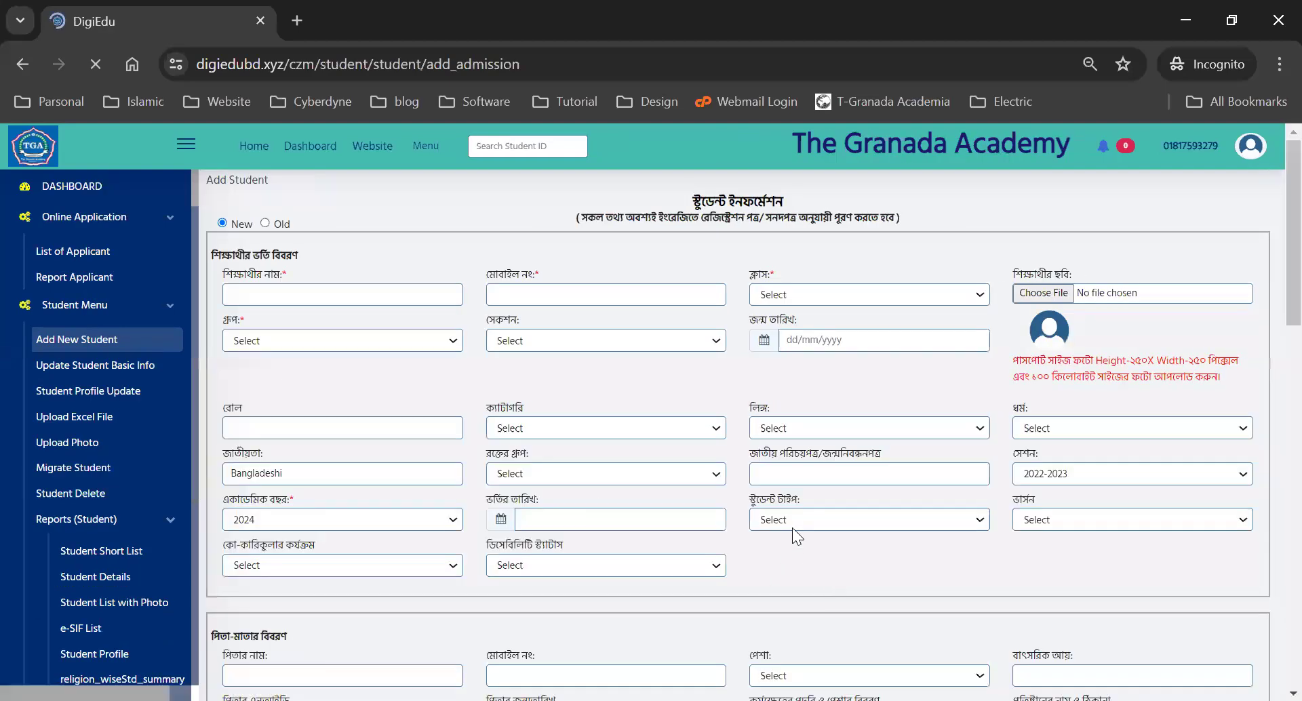
left_click(793, 519)
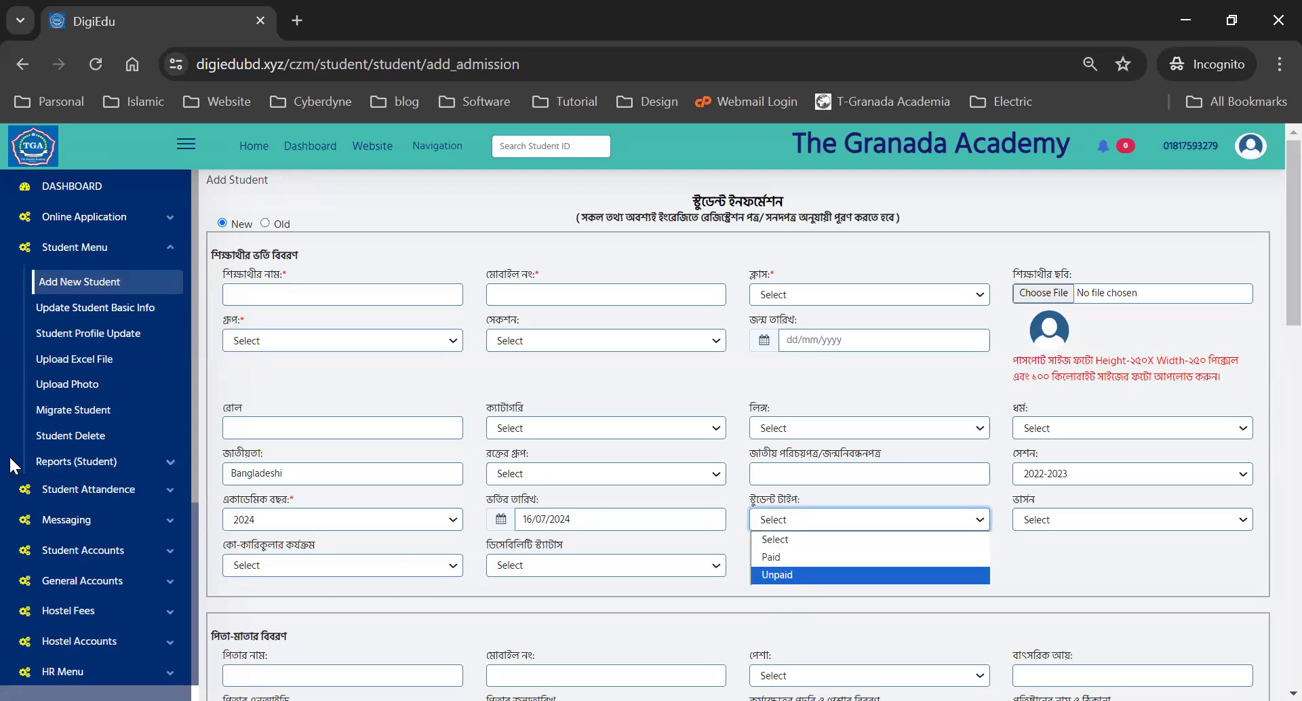
scroll(78, 556, "down", 4)
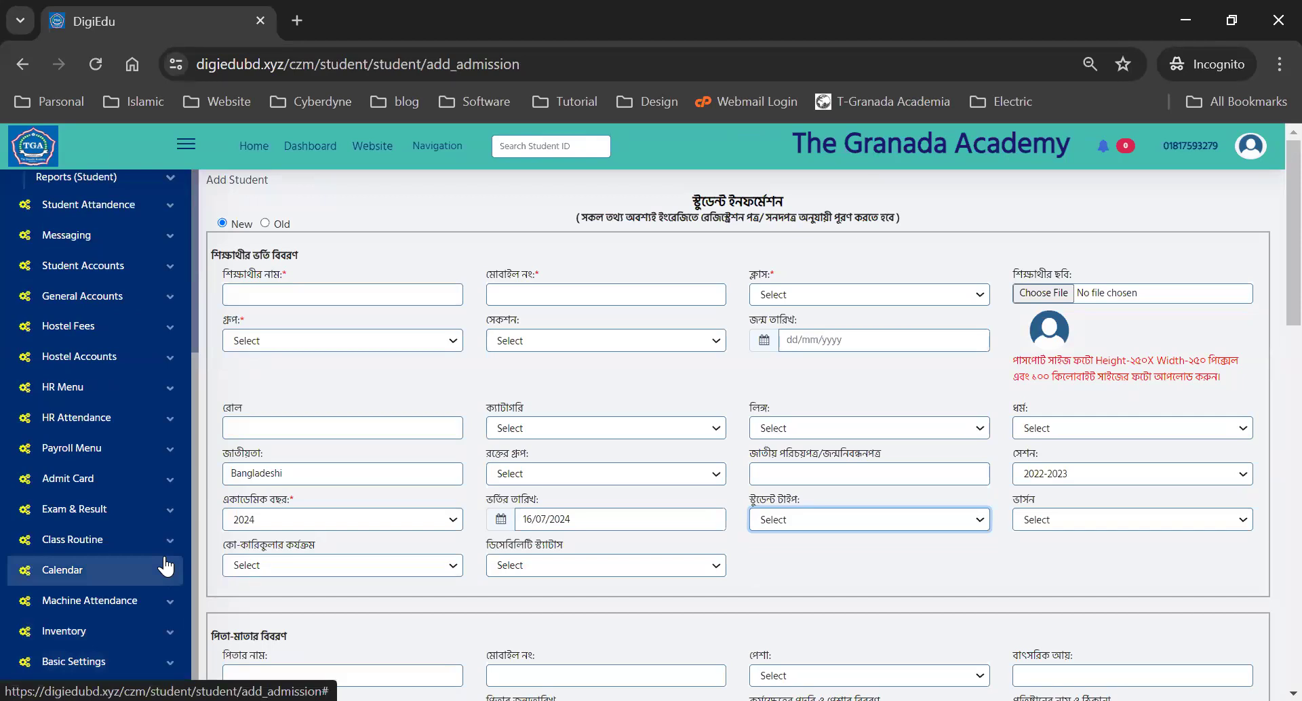
left_click(86, 669)
scroll(112, 542, "down", 3)
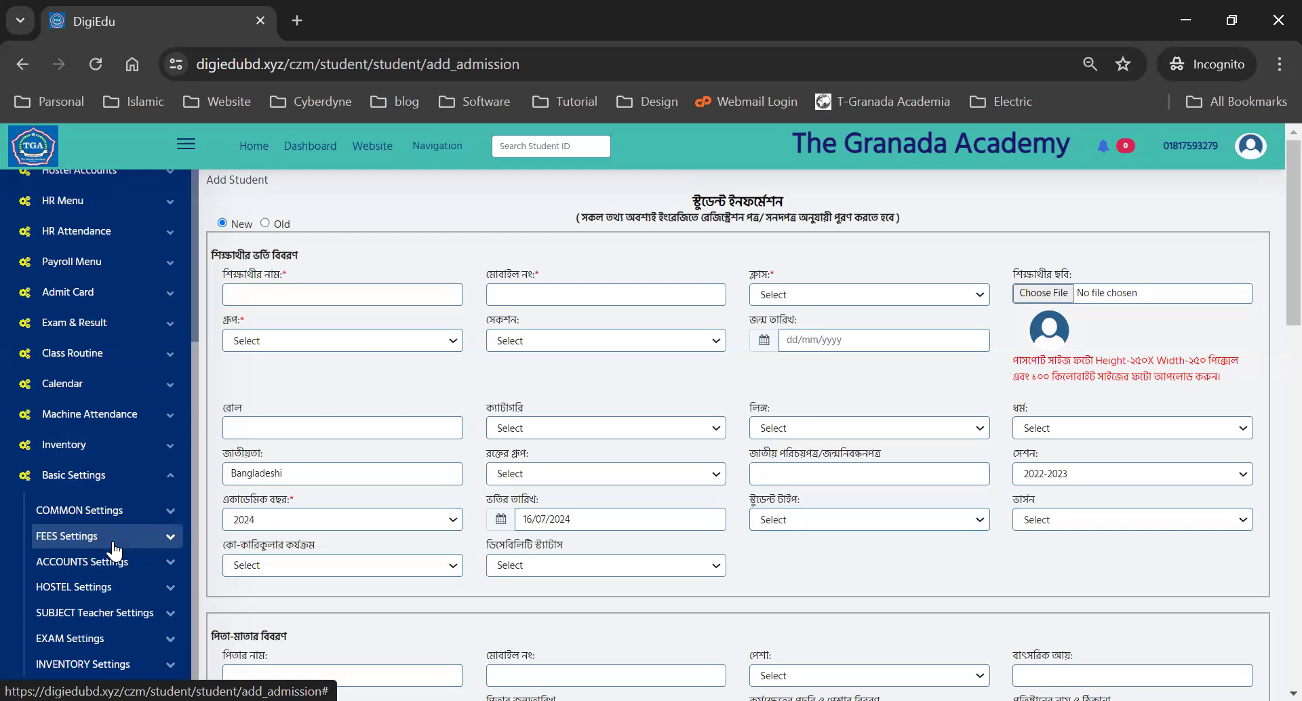
- Open COMMON Settings > Add Class to list the 13 active classes, Nursery through Ten
left_click(63, 513)
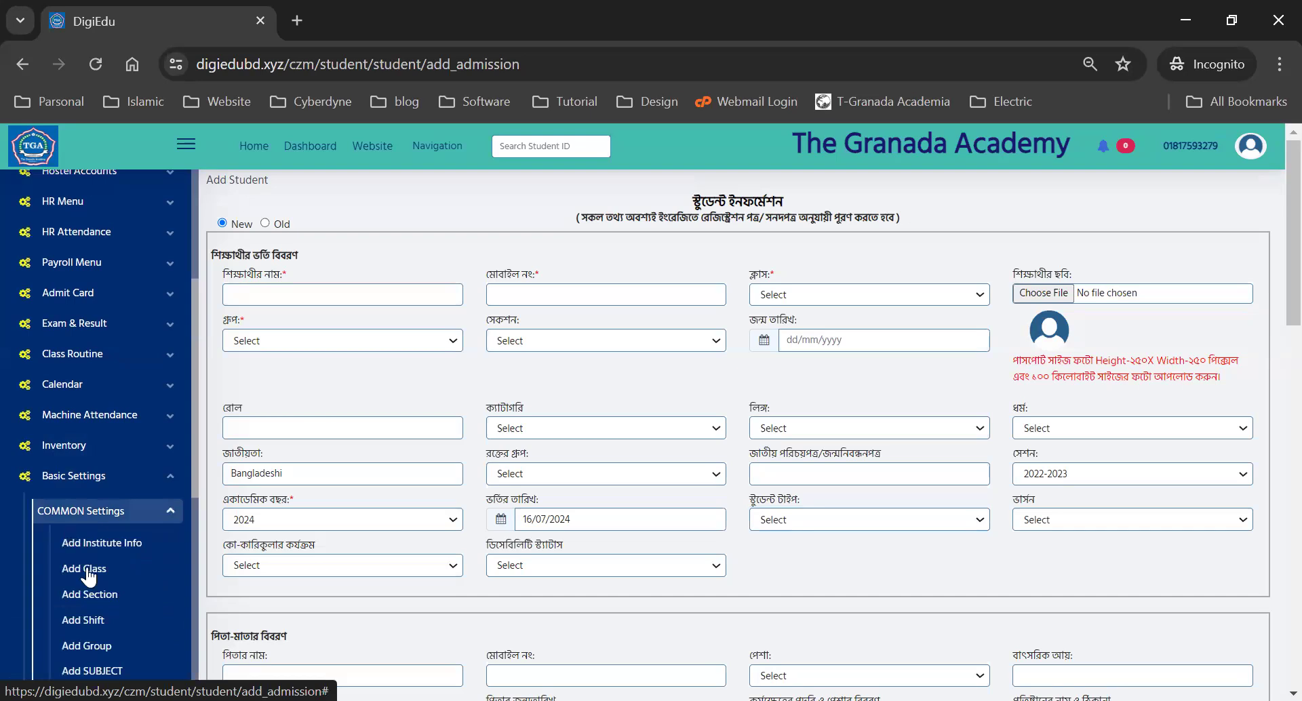
left_click(85, 570)
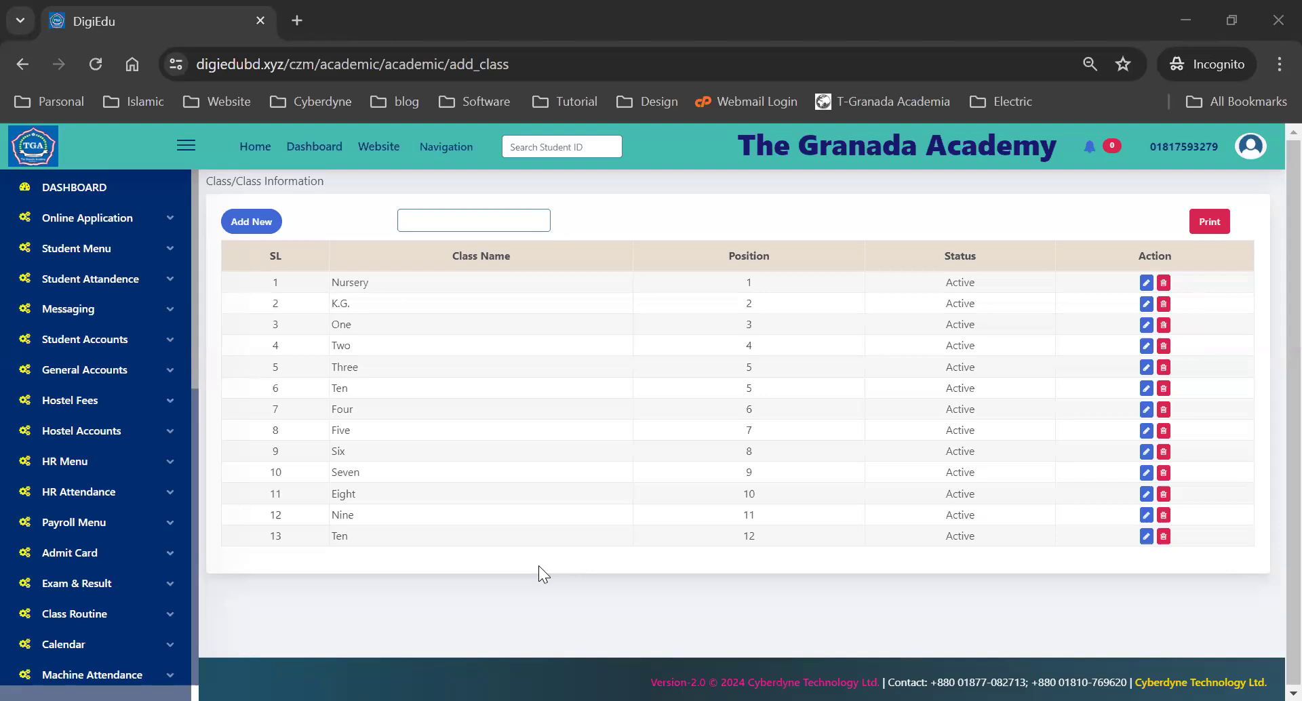
left_click(78, 249)
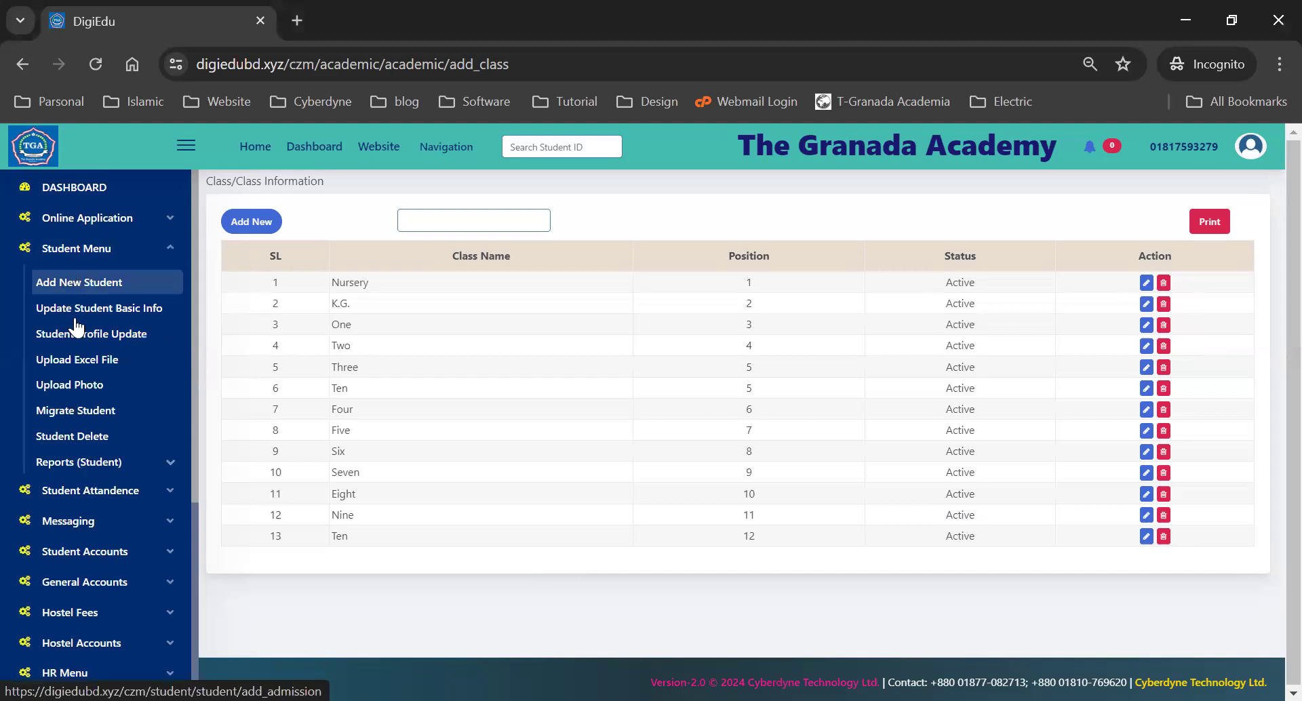
- Open Add New Student and scroll down to the address, guardian and education sections
left_click(64, 290)
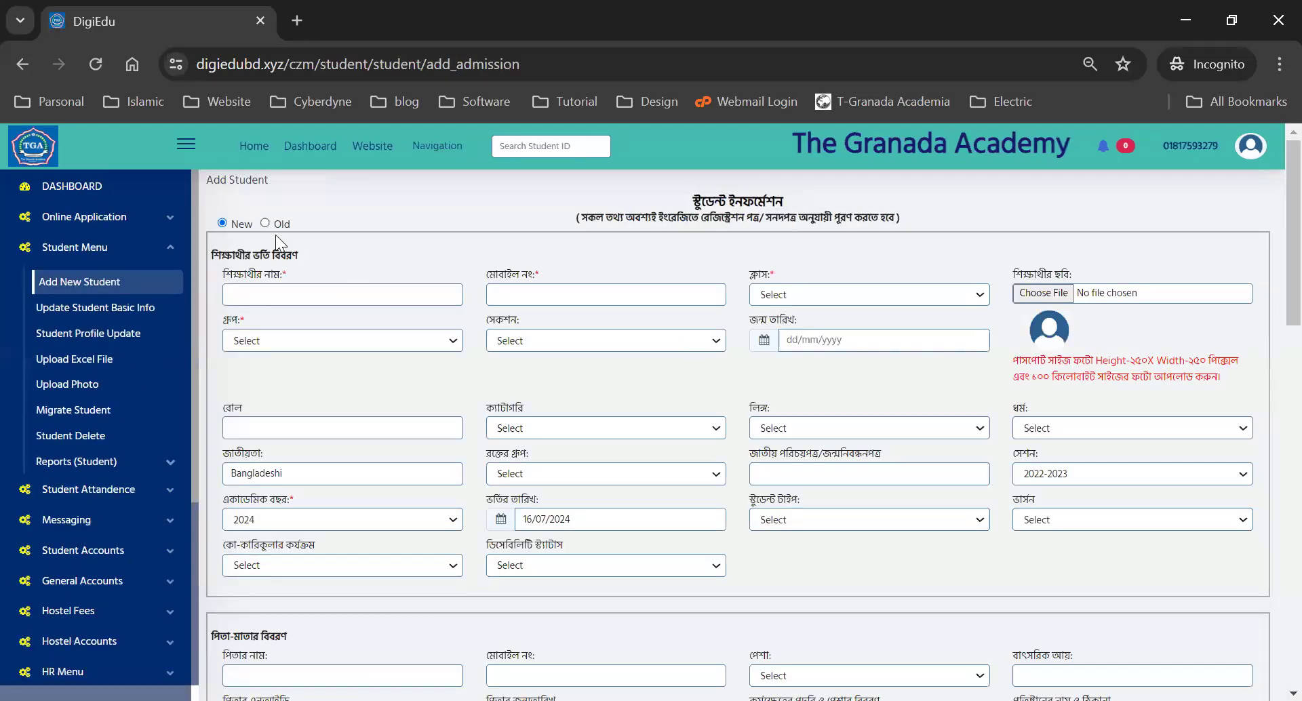
scroll(675, 430, "down", 10)
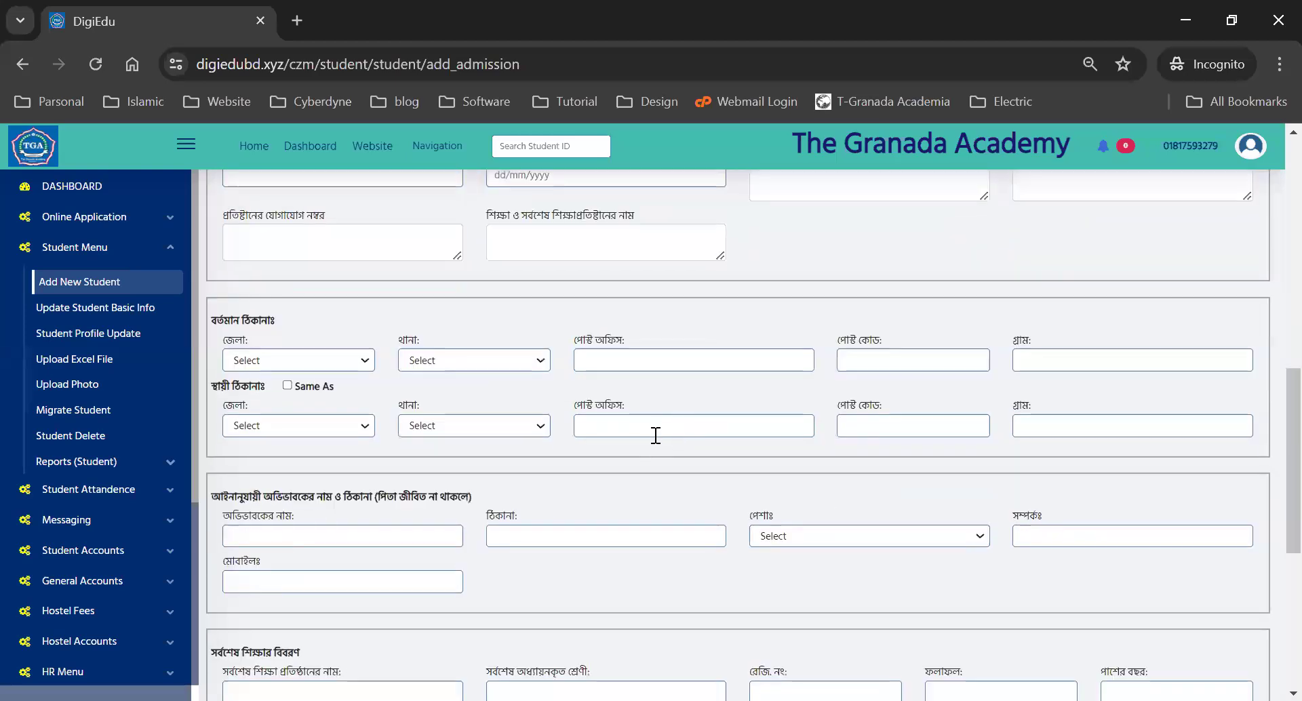
- Open Update Student Basic Info > Student Profile Update to show the filtered Student List
left_click(71, 309)
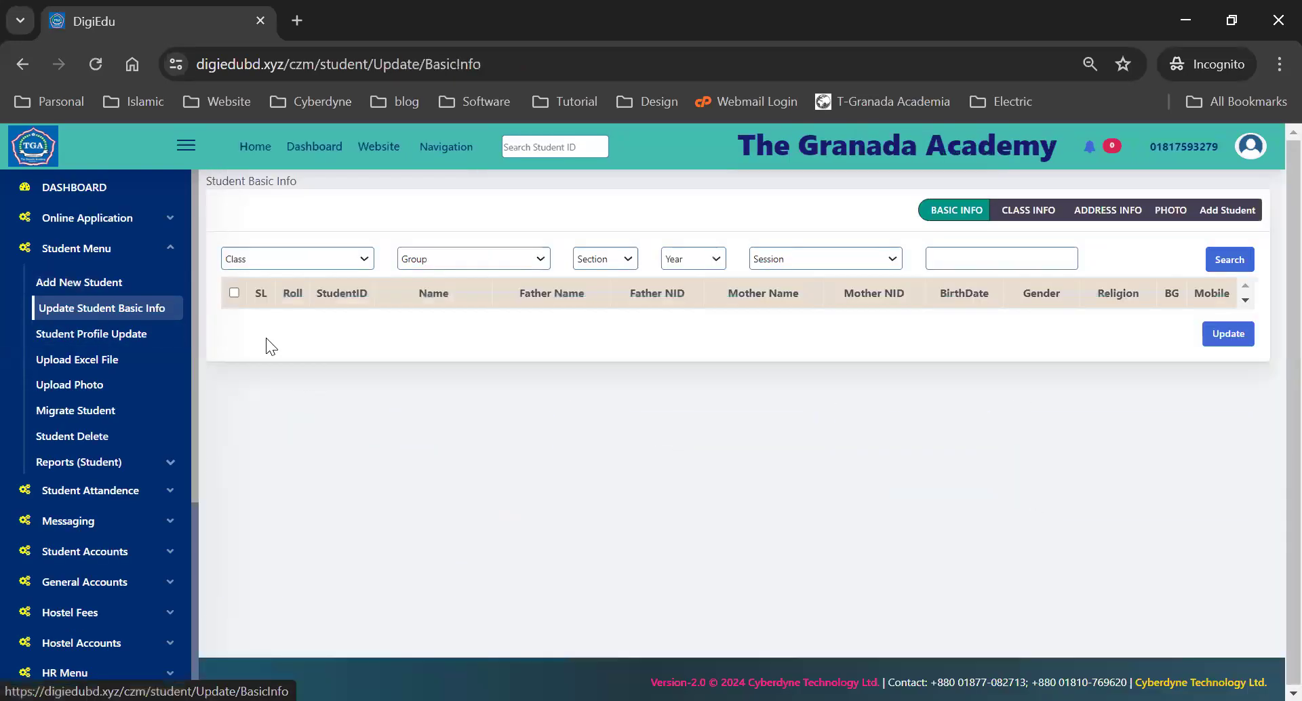
left_click(66, 335)
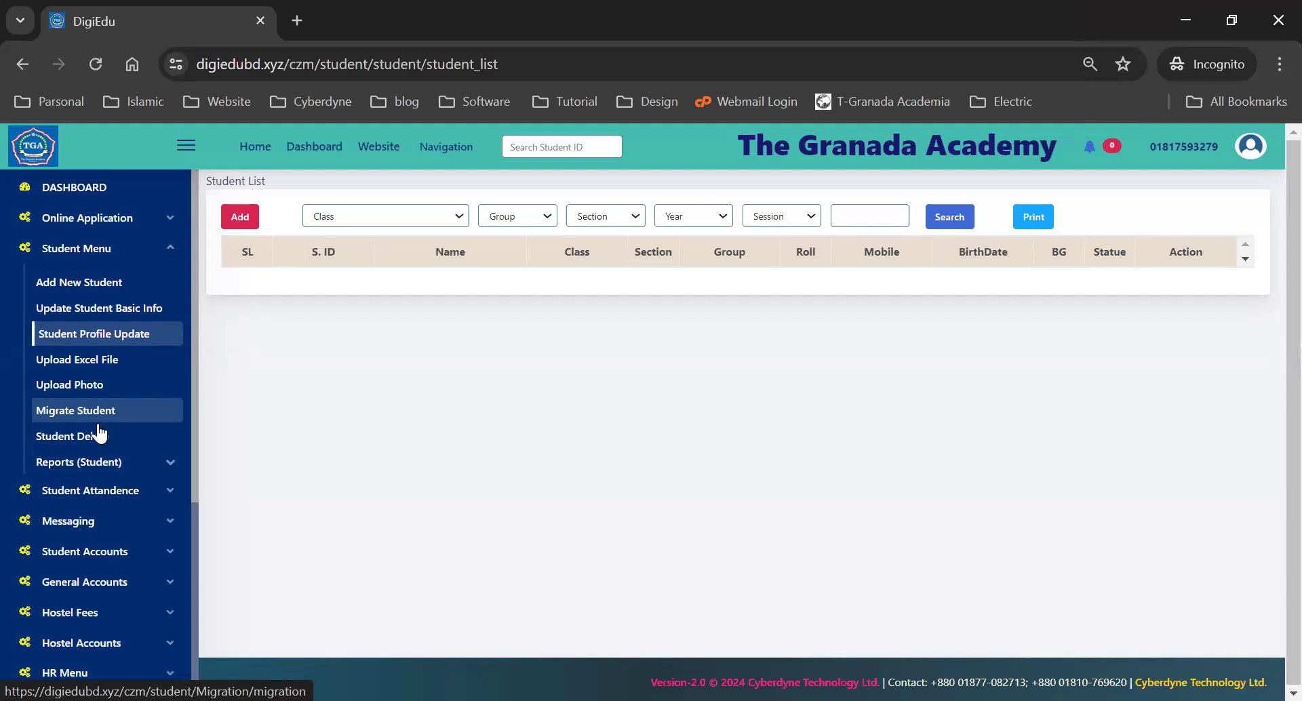
- Open the Student Short List report under Reports (Student)
left_click(102, 463)
scroll(102, 465, "down", 3)
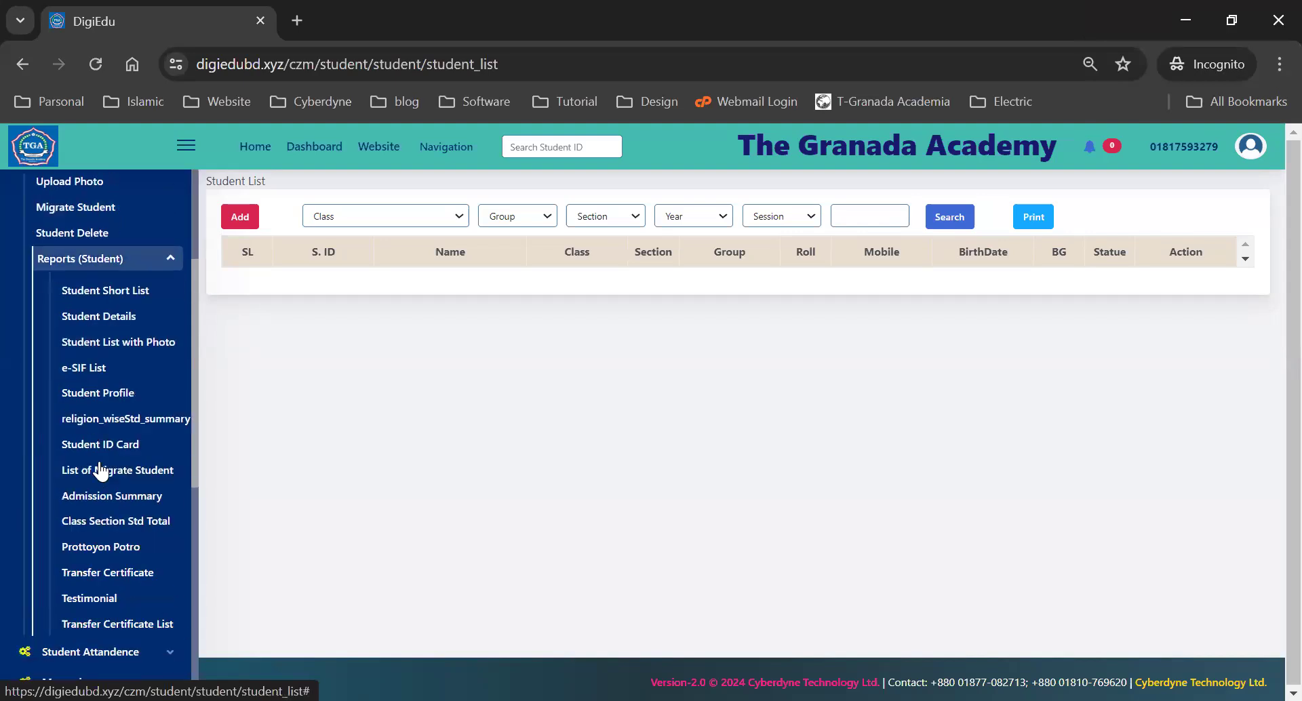
left_click(126, 319)
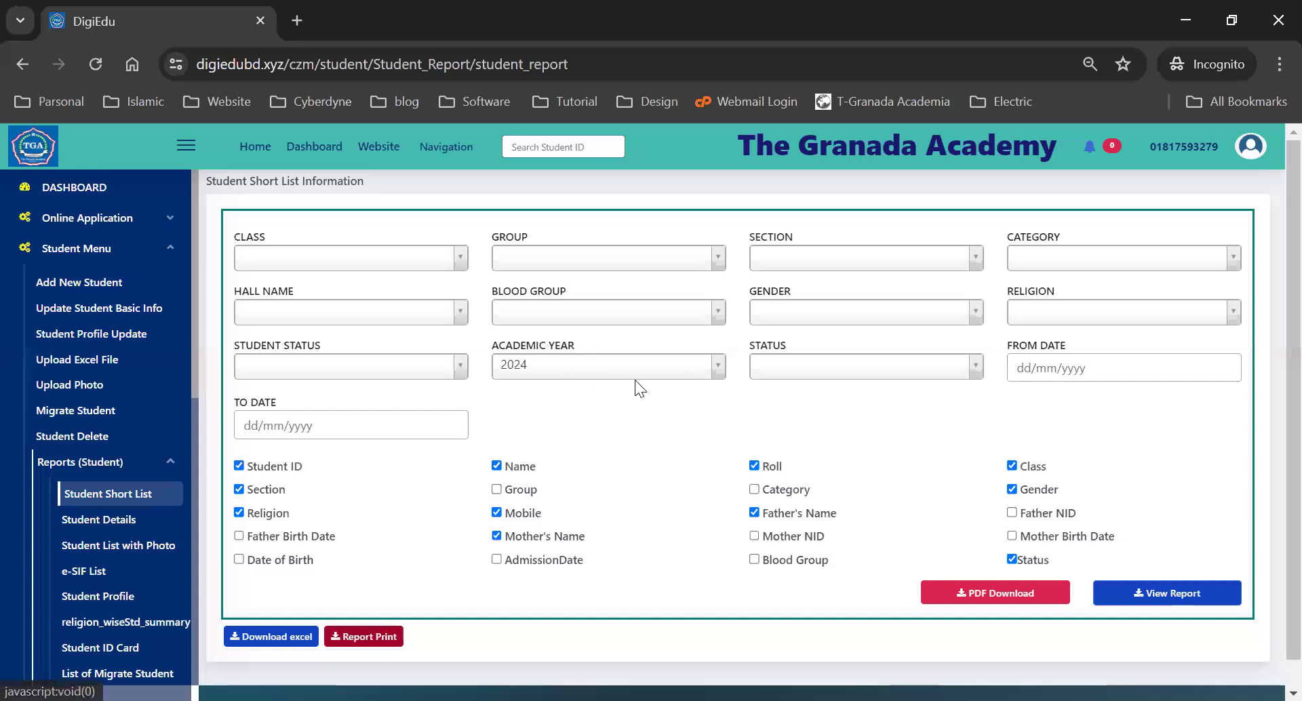
scroll(638, 387, "down", 1)
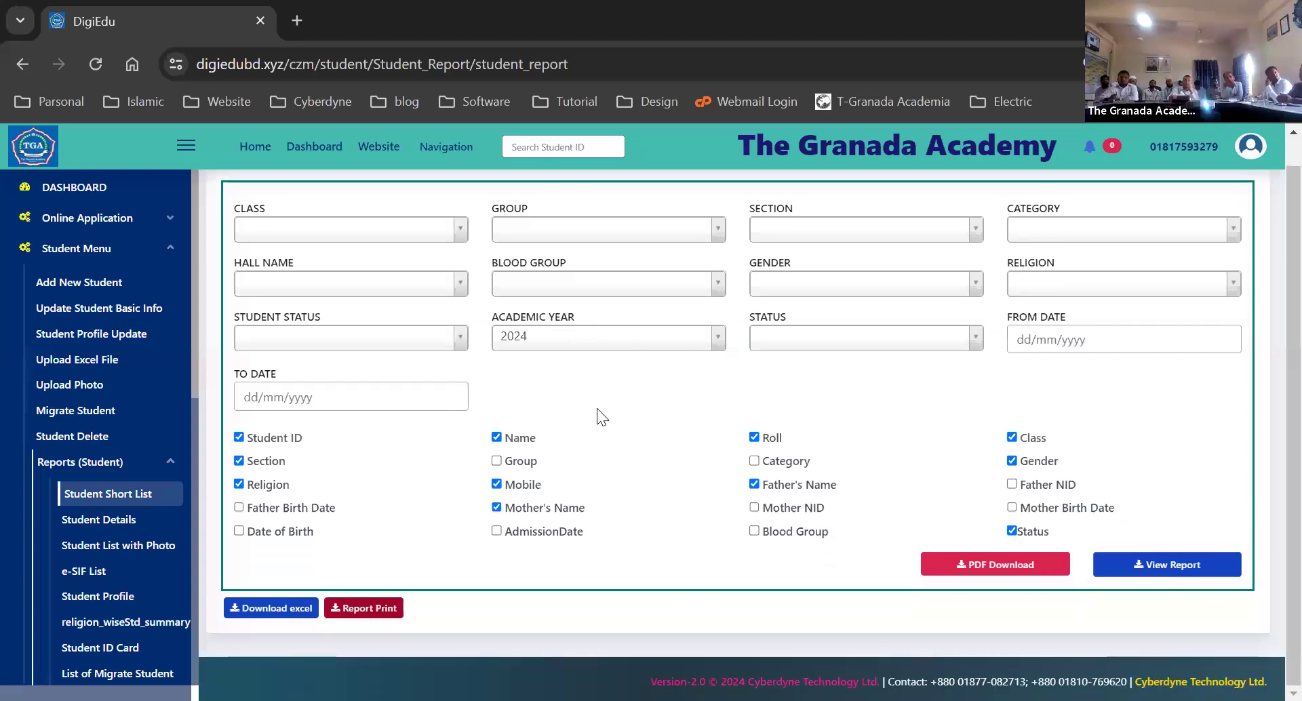
scroll(301, 438, "up", 1)
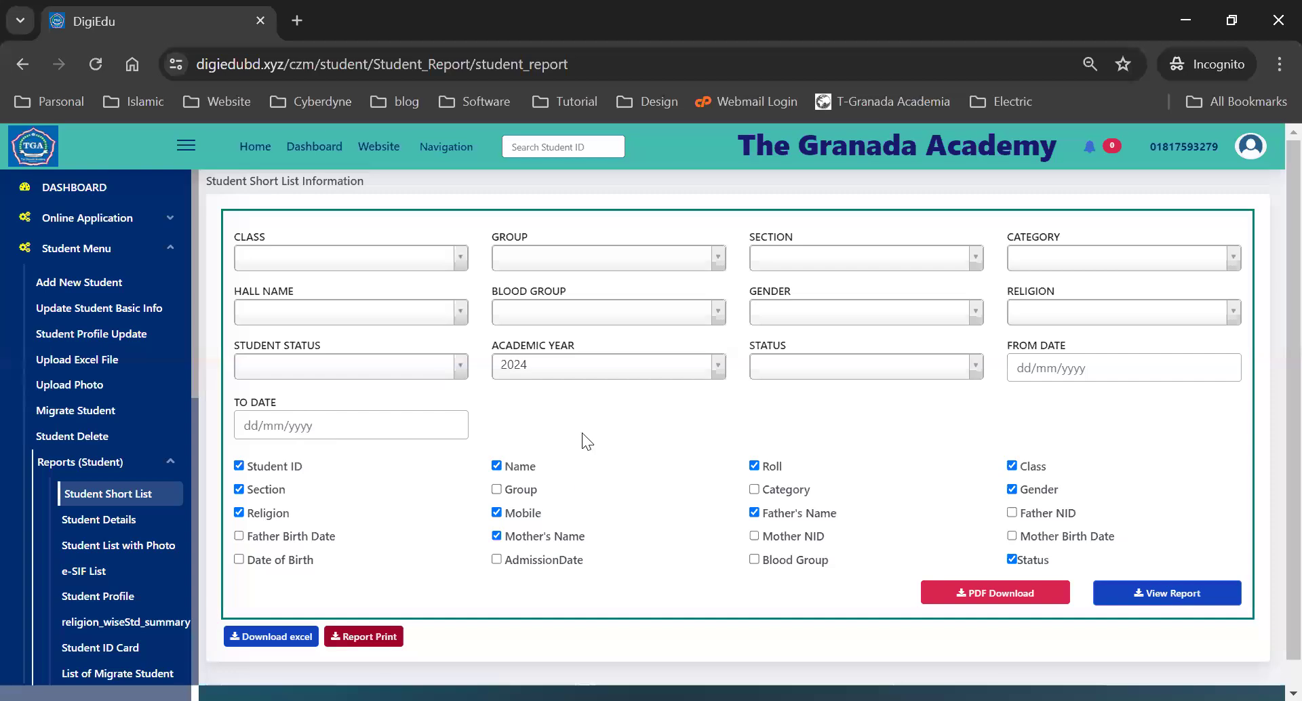
scroll(583, 431, "down", 1)
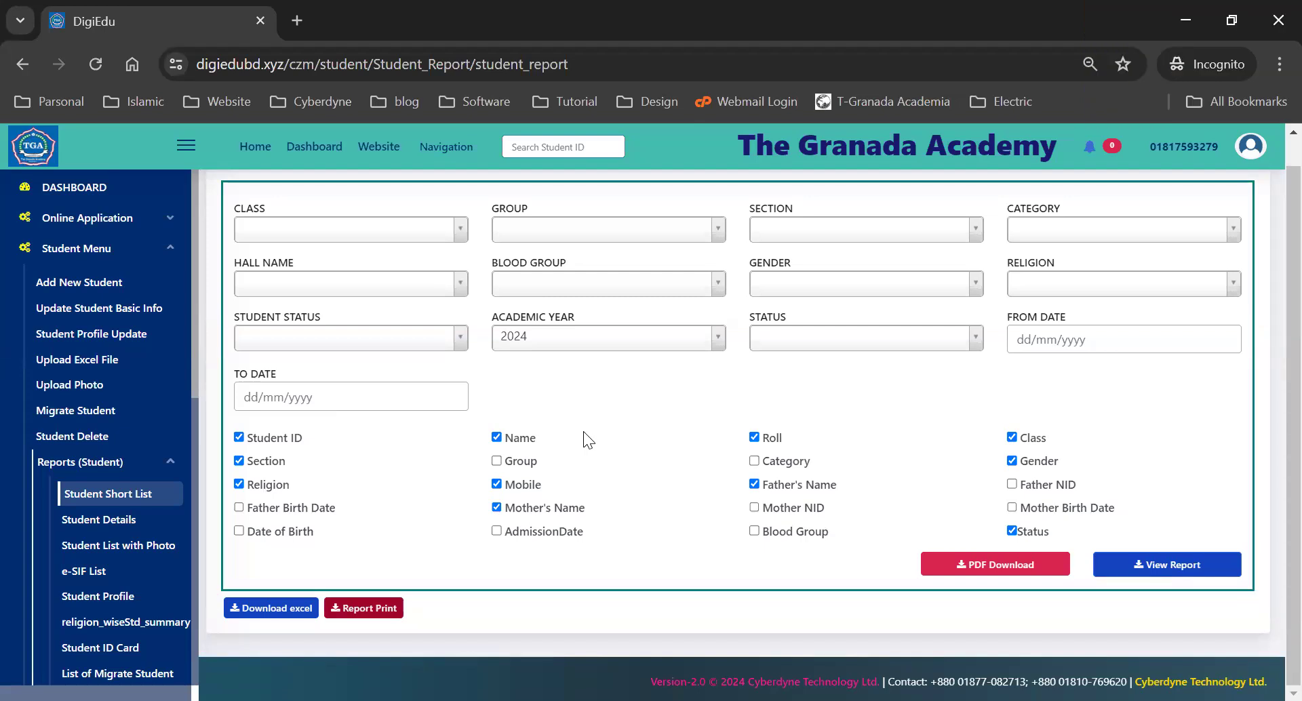
- Set the report's Class filter to Six
left_click(307, 229)
left_click(366, 296)
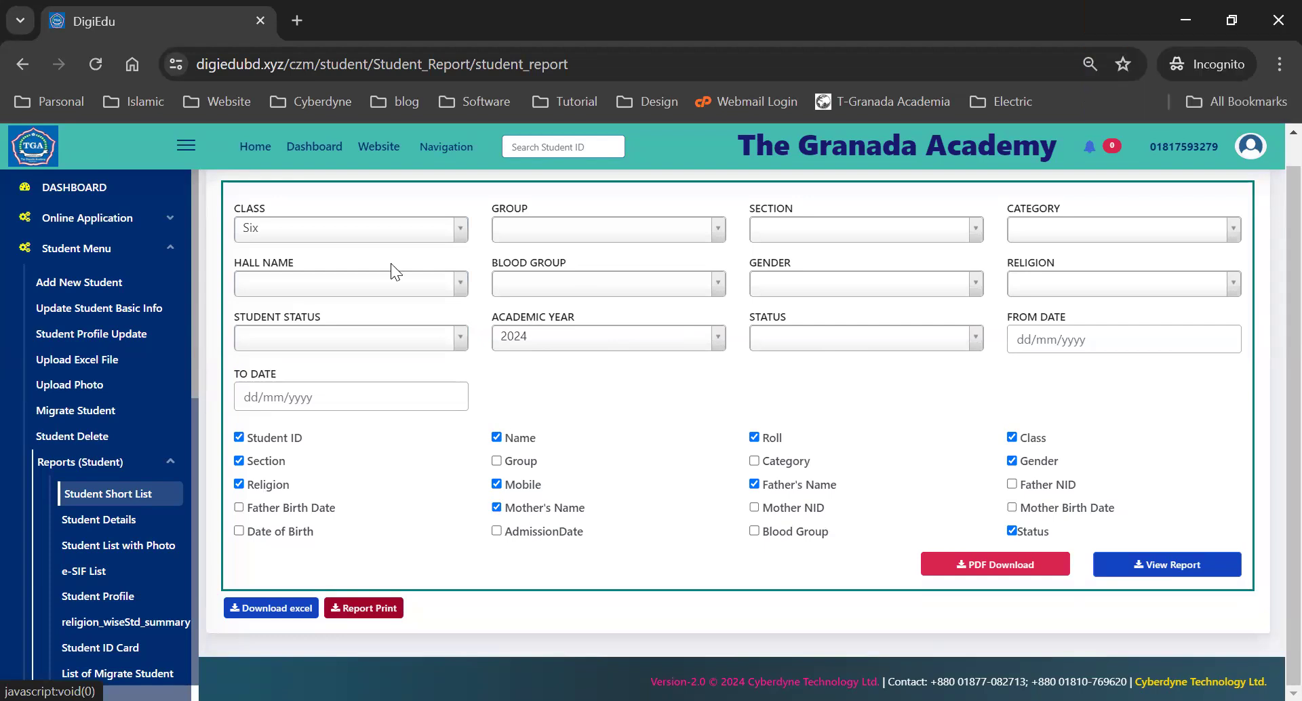
left_click(267, 223)
left_click(274, 274)
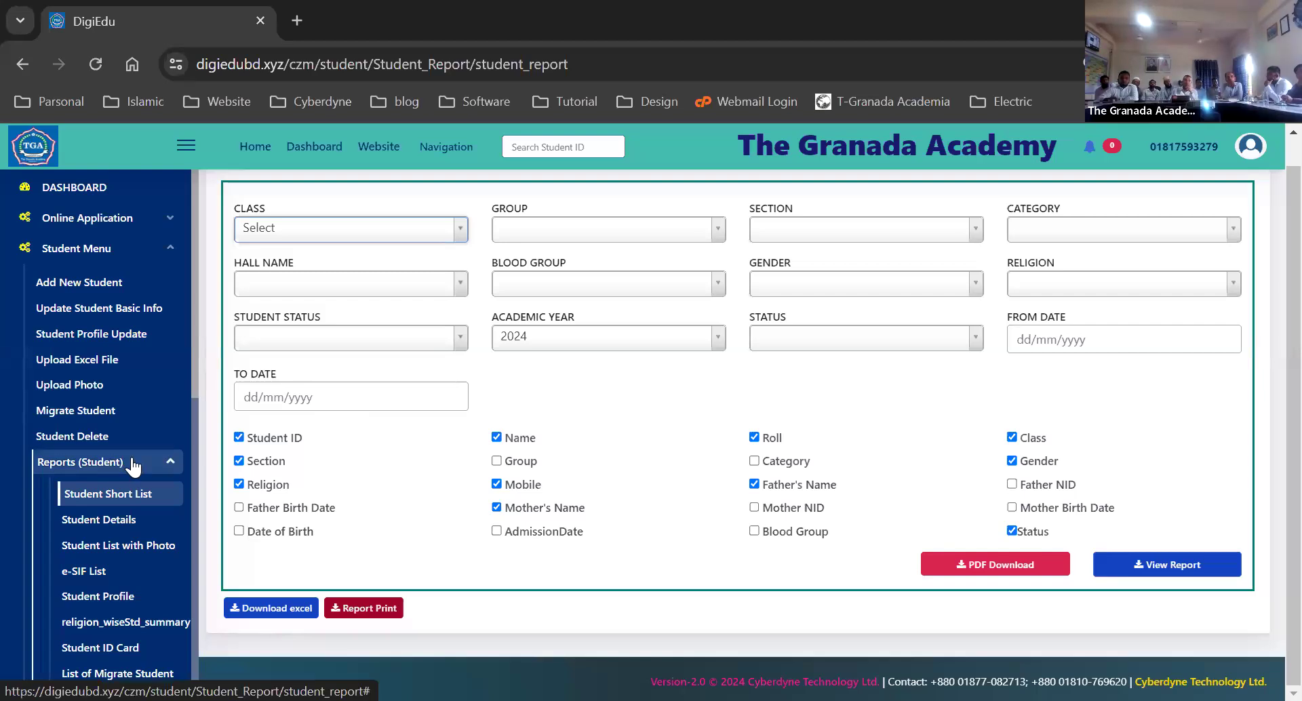
left_click(361, 234)
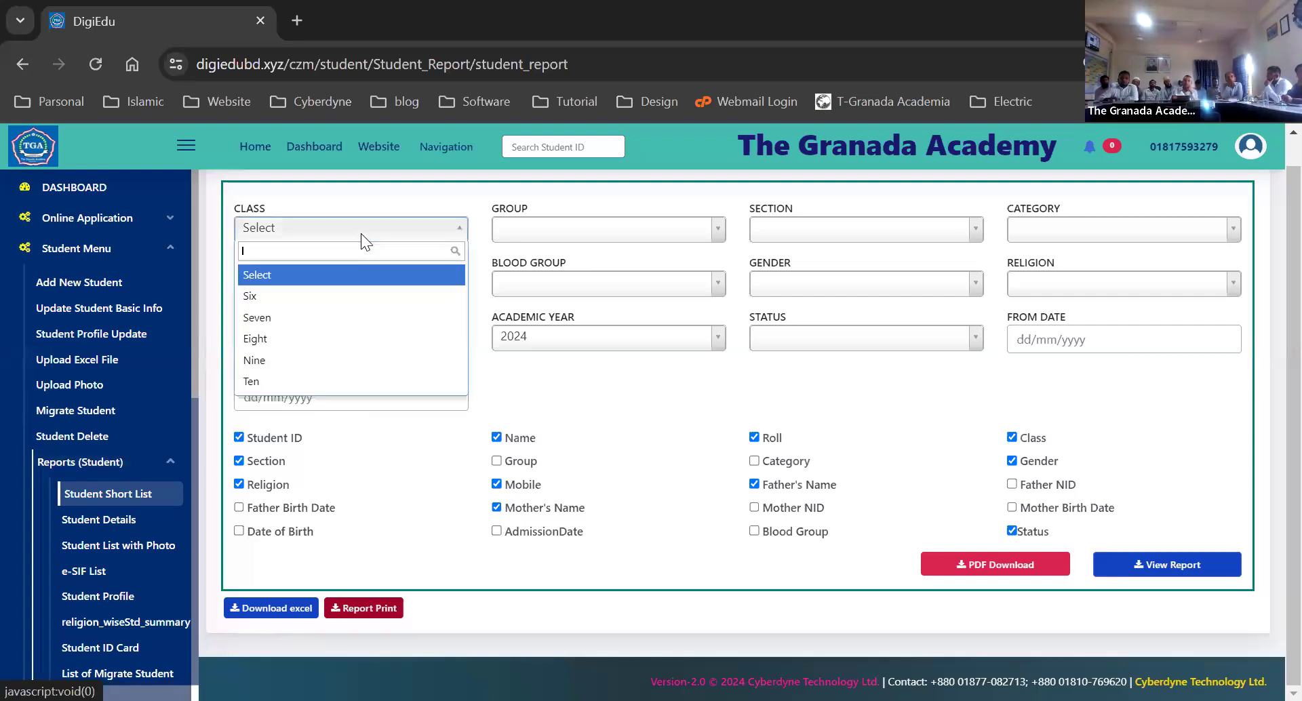
left_click(262, 297)
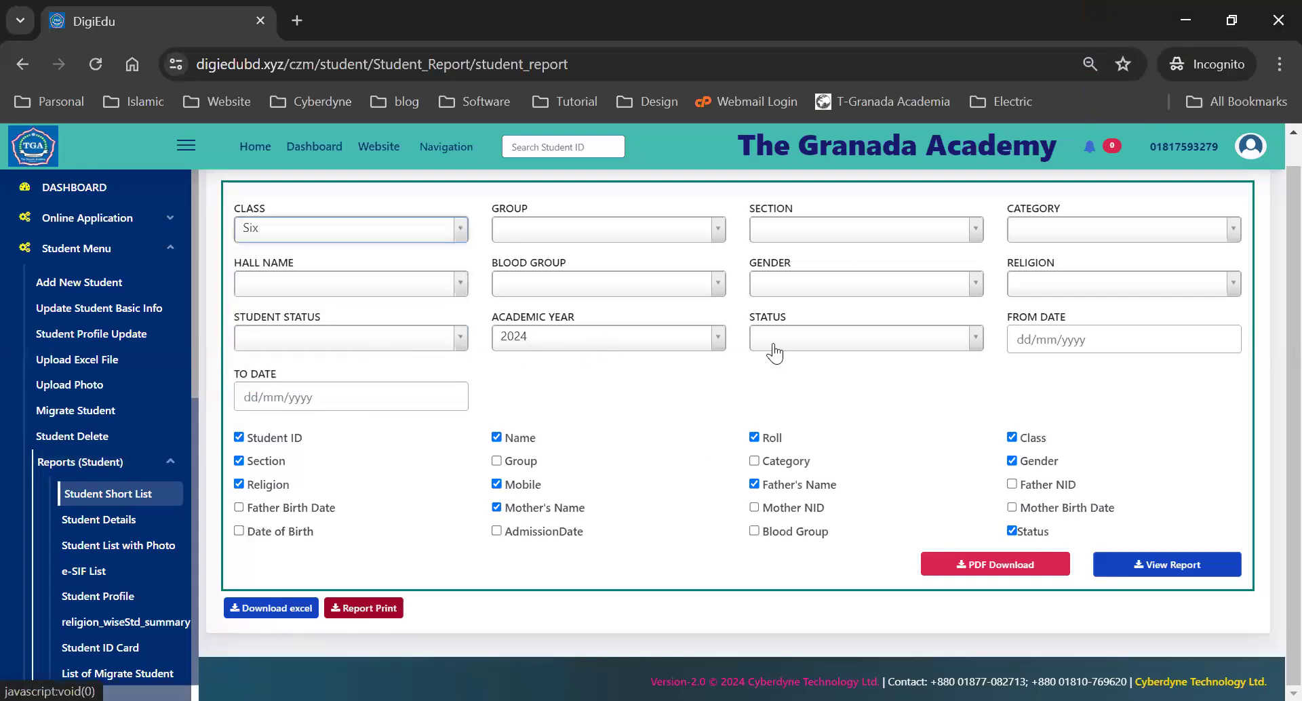
- Generate the class Six report, then regenerate without Mother's Name, Gender and Status columns
left_click(1173, 566)
scroll(940, 476, "down", 3)
scroll(940, 476, "down", 3)
scroll(940, 476, "up", 6)
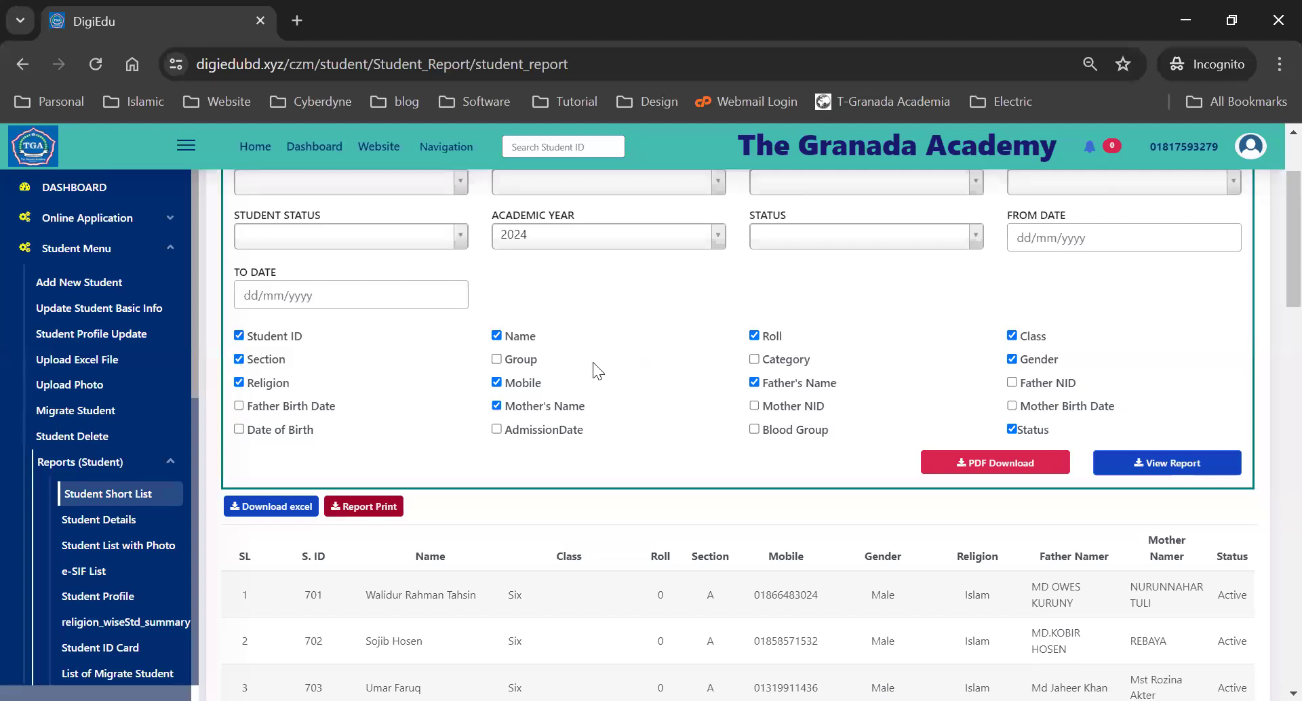
scroll(735, 406, "up", 2)
scroll(766, 380, "down", 3)
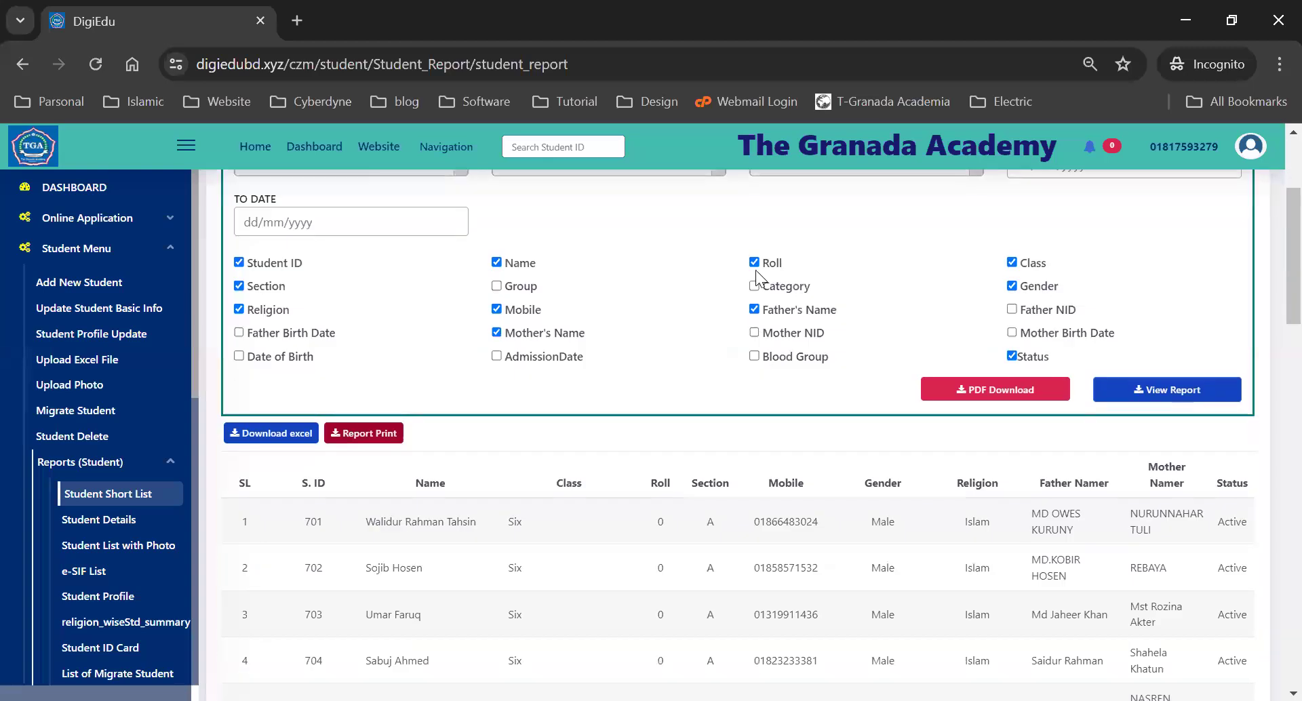
left_click(497, 332)
left_click(1011, 286)
left_click(1011, 356)
left_click(1162, 391)
- Regenerate the report without the Student ID, Section and Mobile columns
scroll(1030, 535, "down", 3)
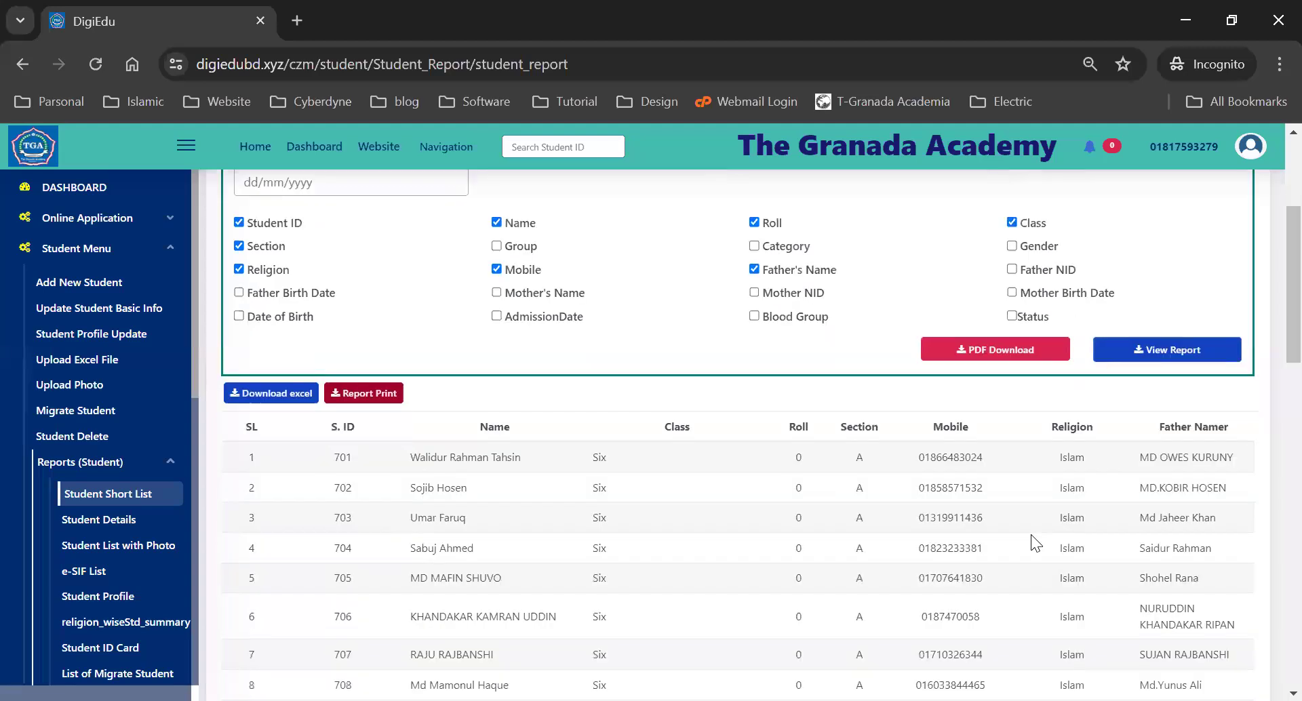
scroll(1019, 461, "down", 8)
scroll(1018, 459, "up", 15)
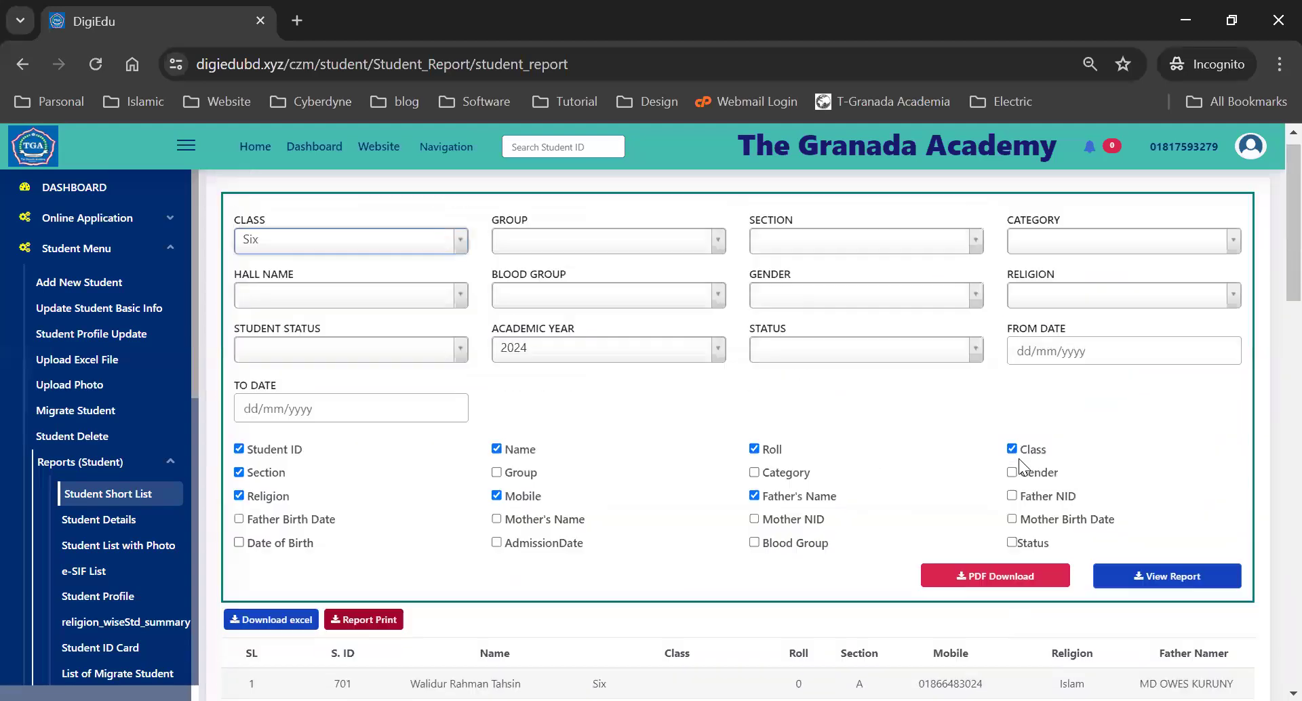
scroll(968, 418, "down", 3)
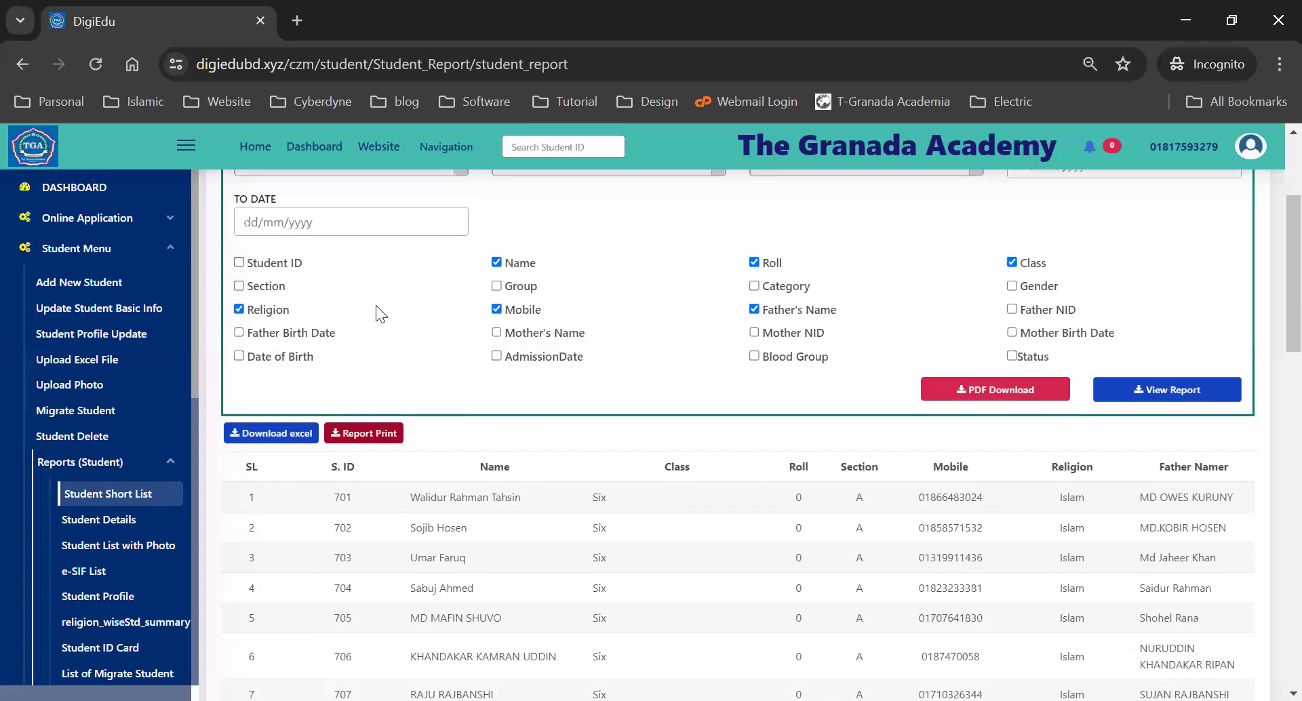
left_click(1153, 399)
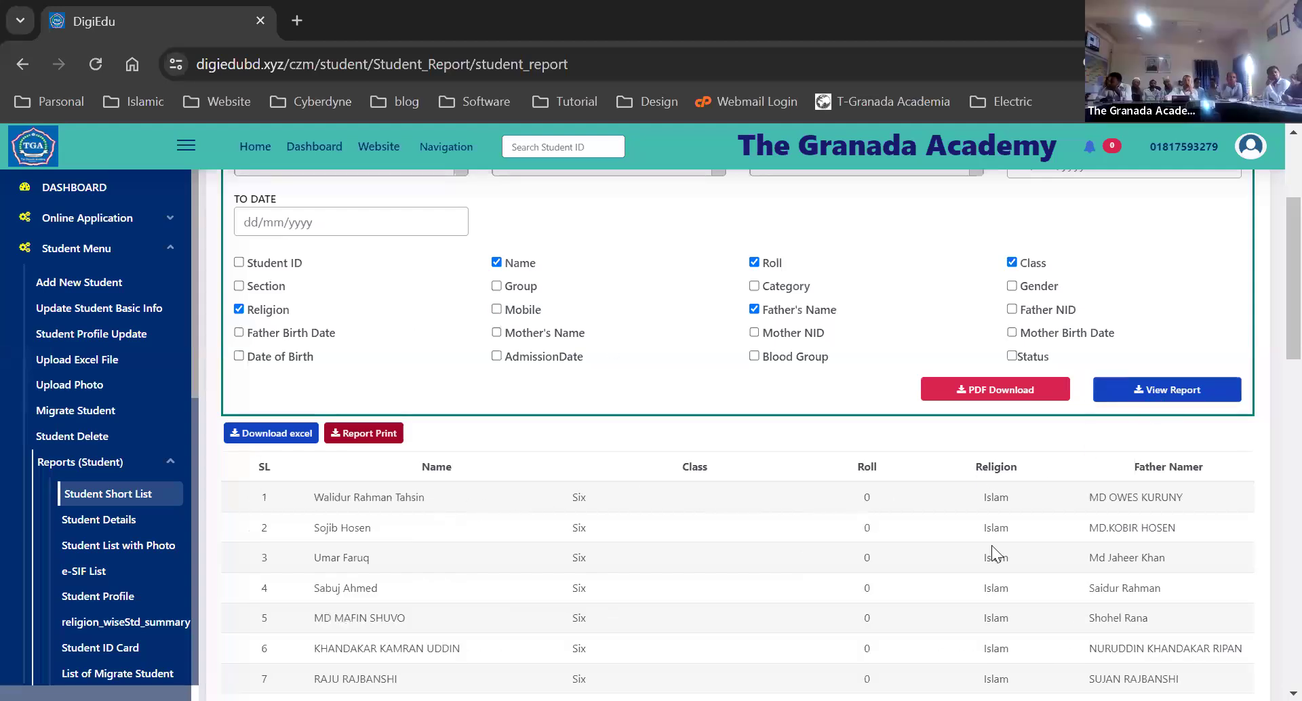
- Scroll back to the top of the class Six 2024 short list report
scroll(991, 545, "up", 3)
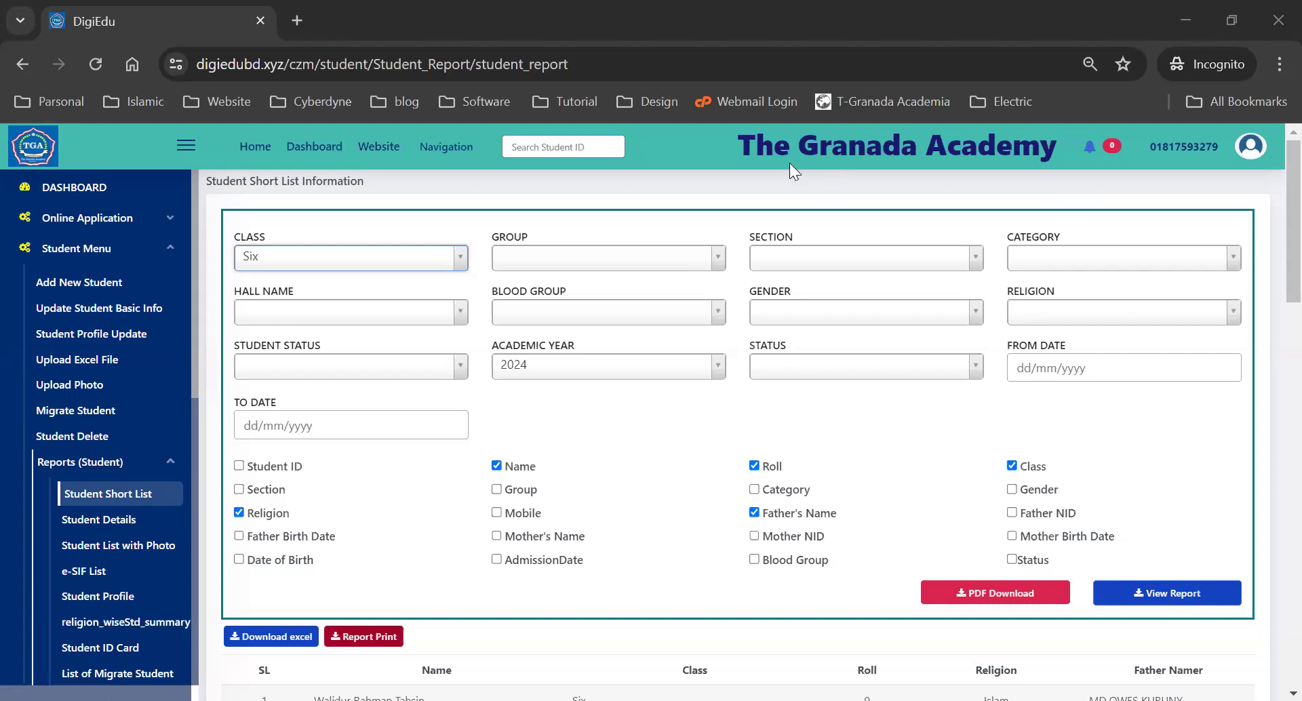
- Open tgamanikgonj.com from the Website link in a new tab, check its address, then return to DigiEdu
left_click_drag(741, 146, 1056, 149)
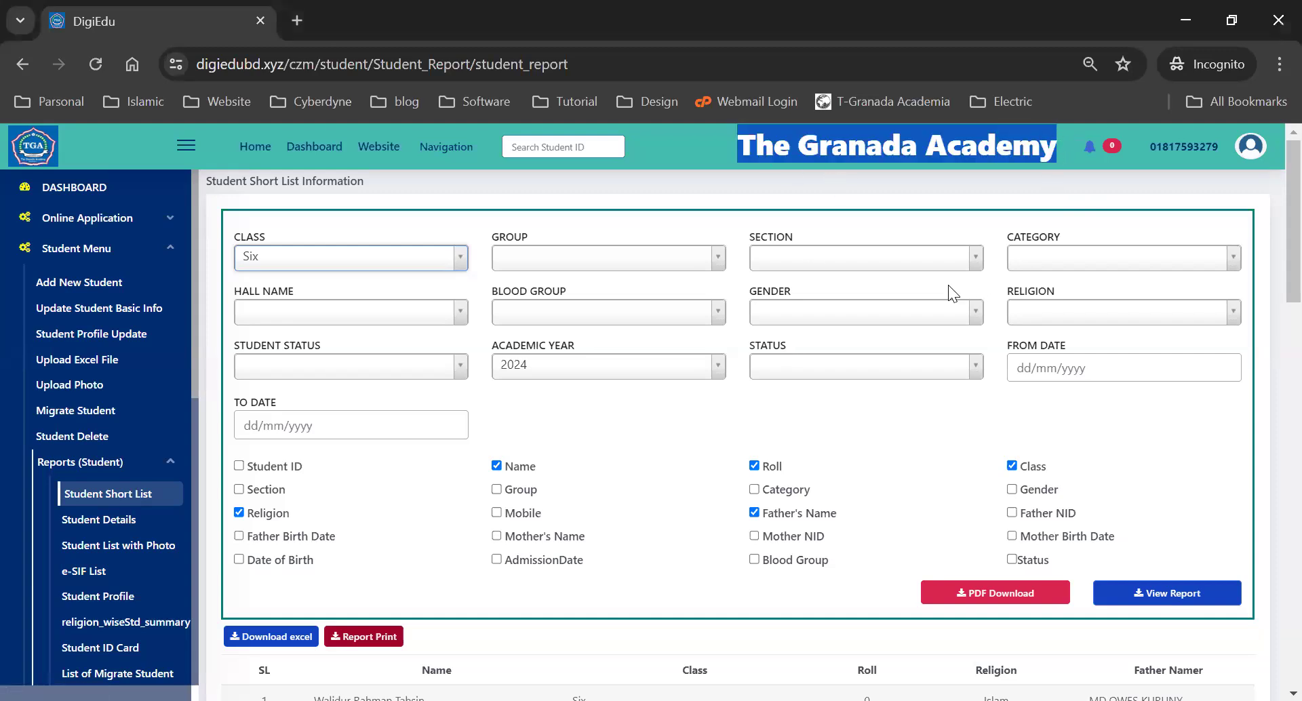
left_click(271, 147)
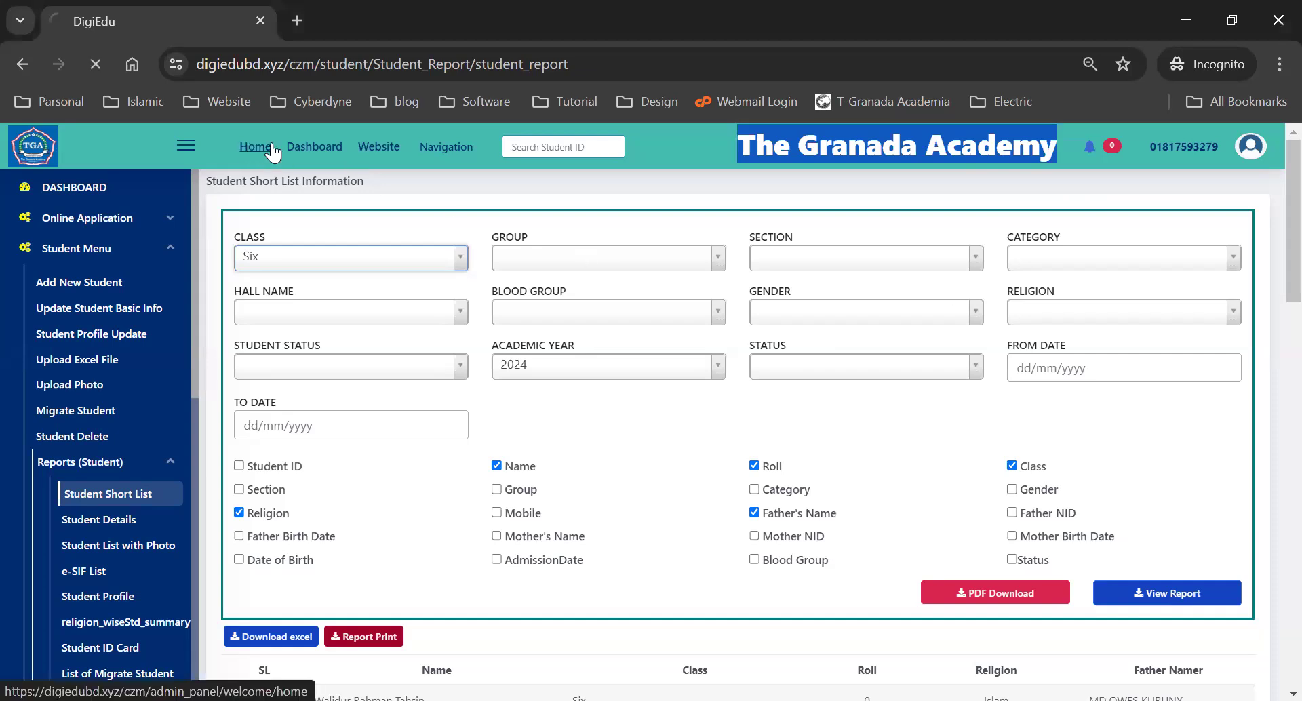
left_click(378, 148)
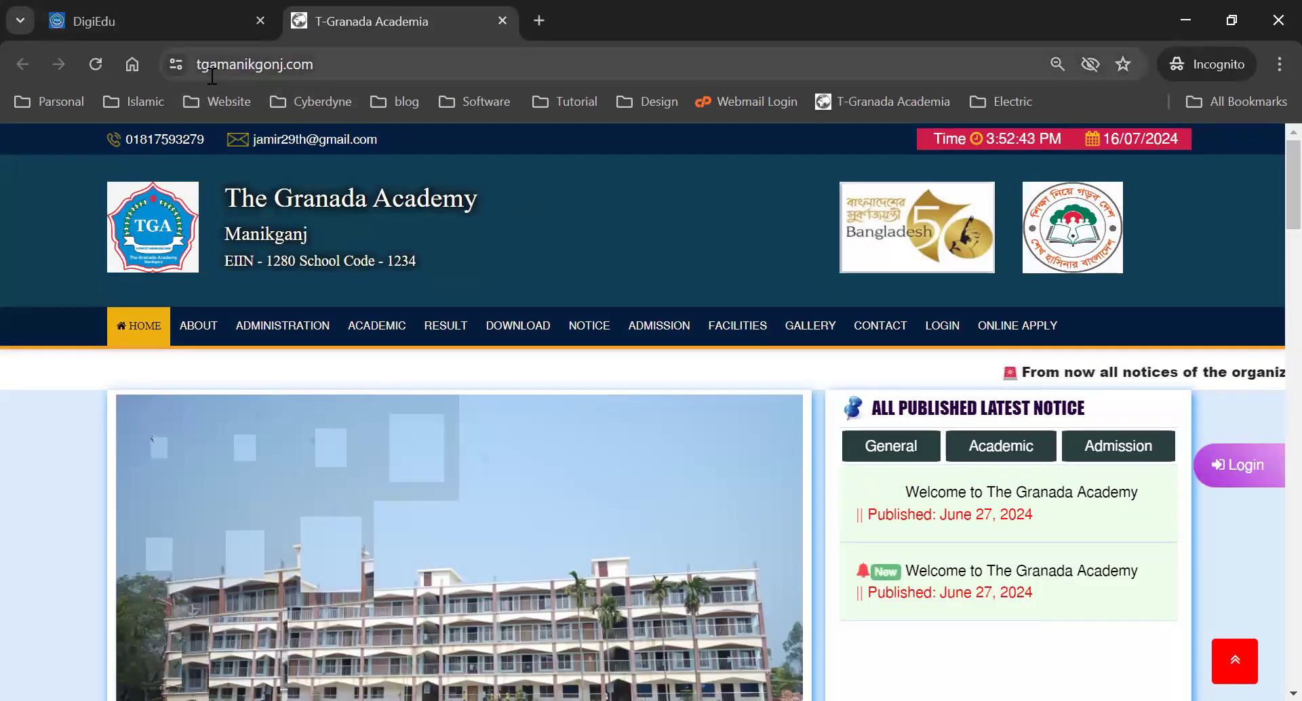
left_click_drag(353, 64, 182, 68)
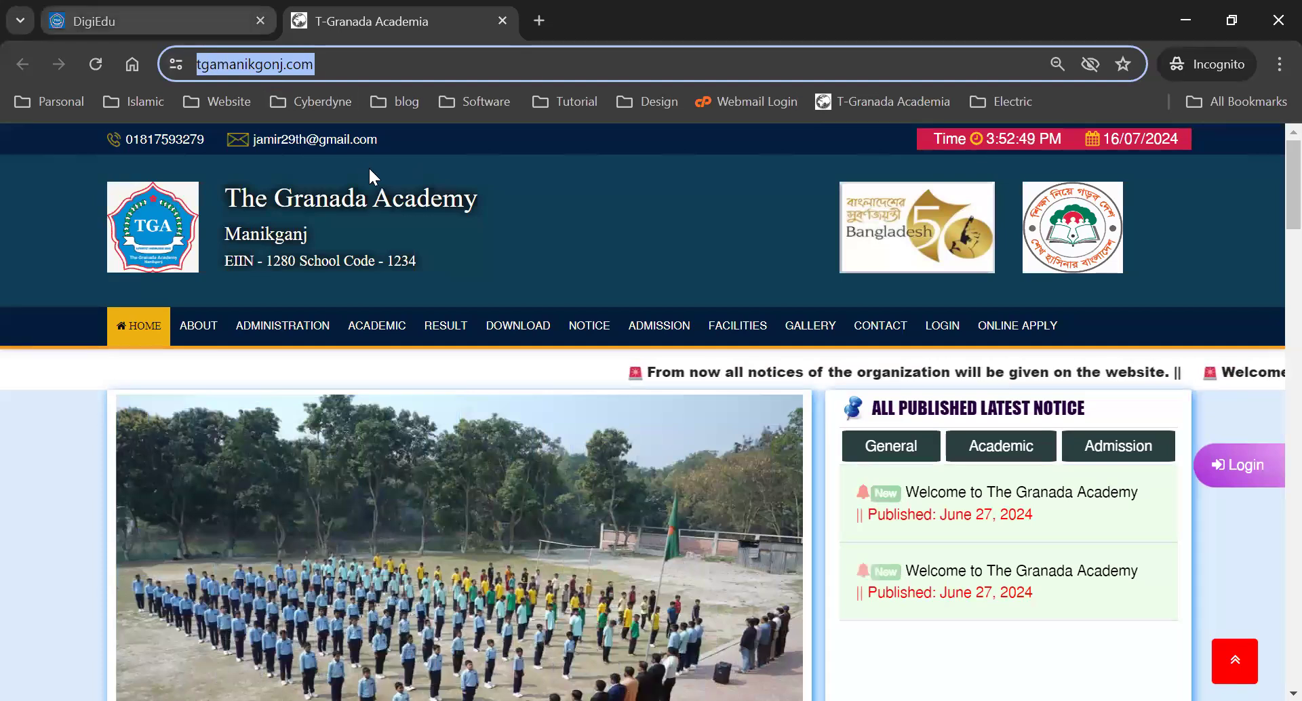
key("ctrl+shift+Tab")
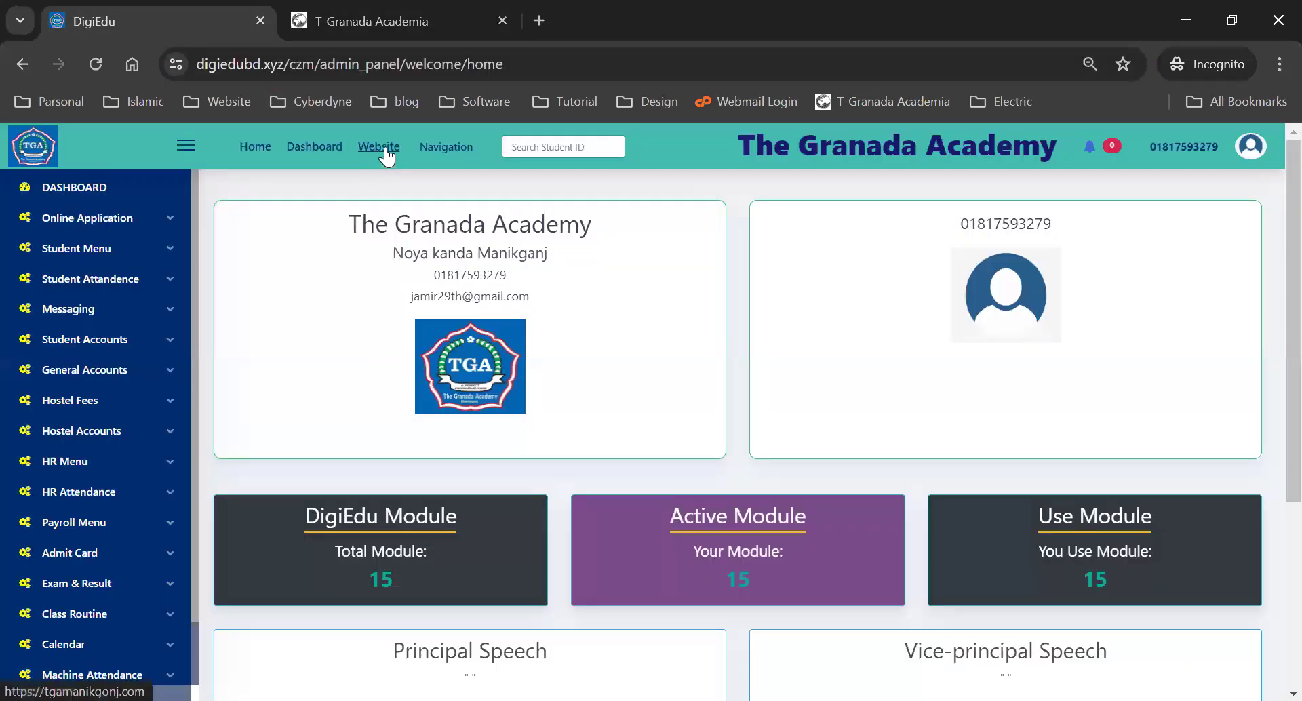
- Go to Basic Settings > COMMON Settings > Add Institute Info in the DigiEdu dashboard
left_click(380, 10)
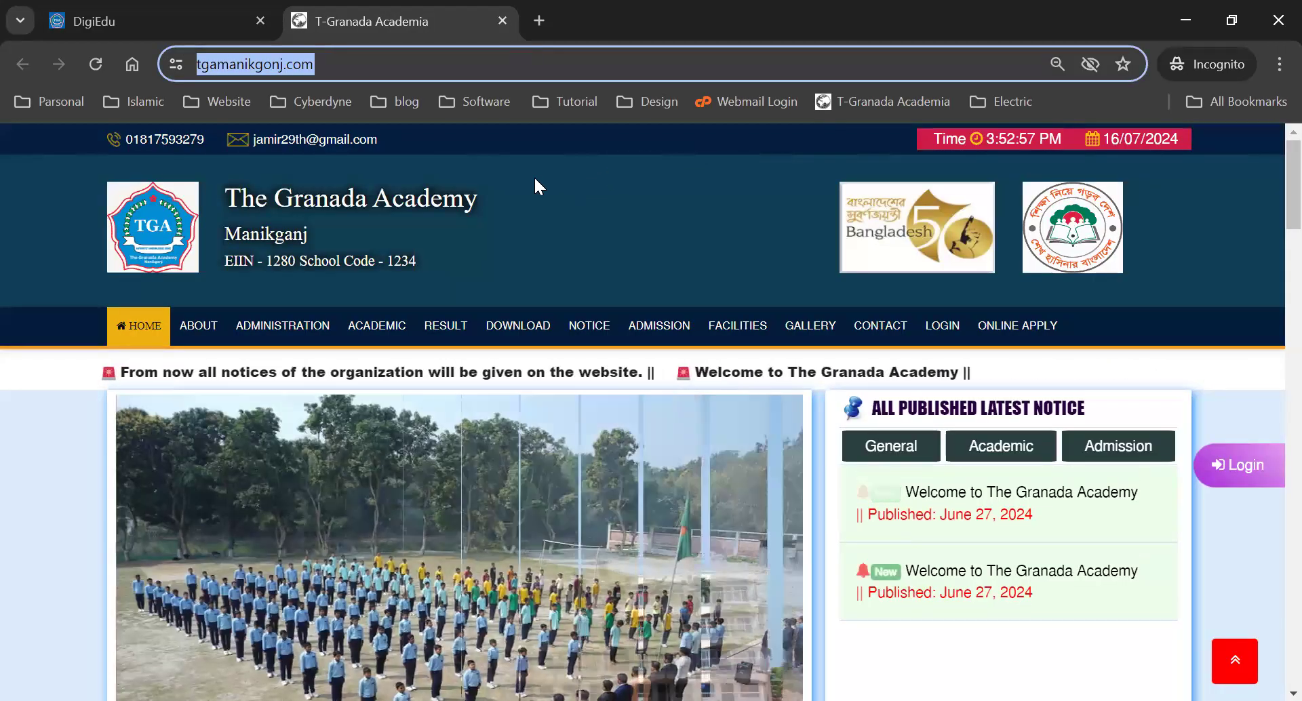
left_click(173, 27)
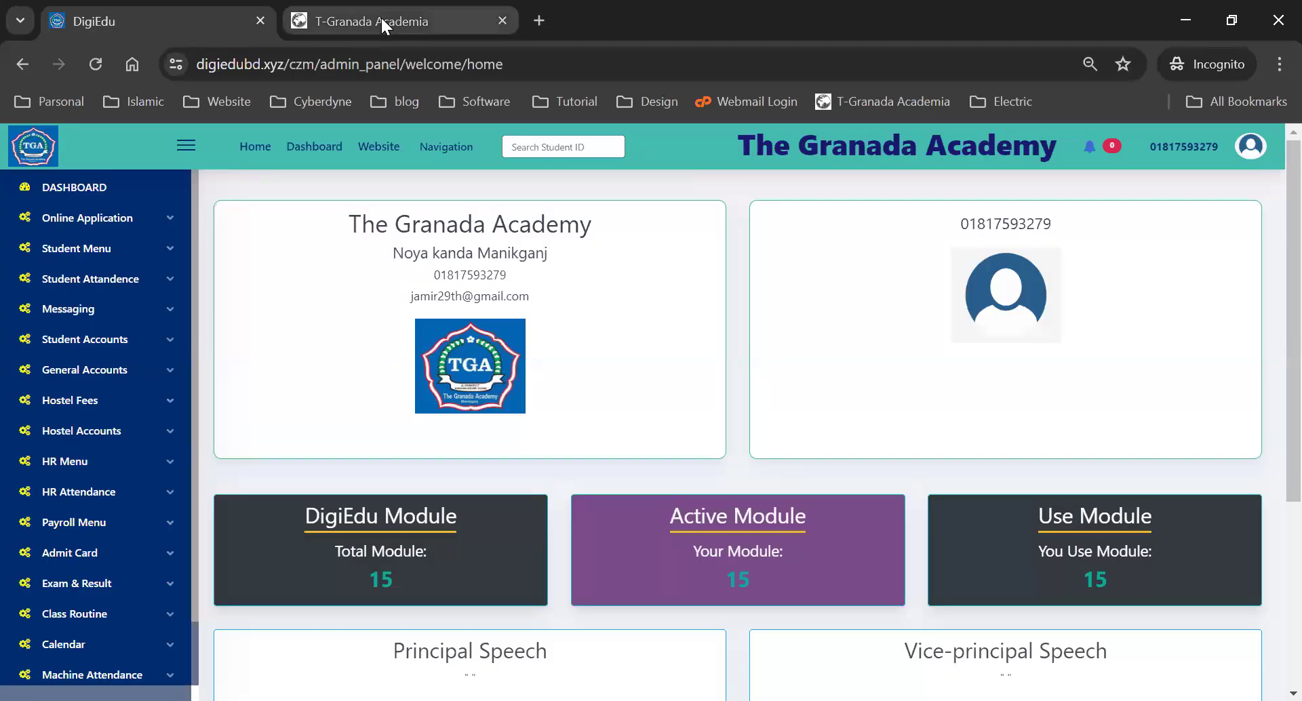
scroll(122, 381, "down", 1)
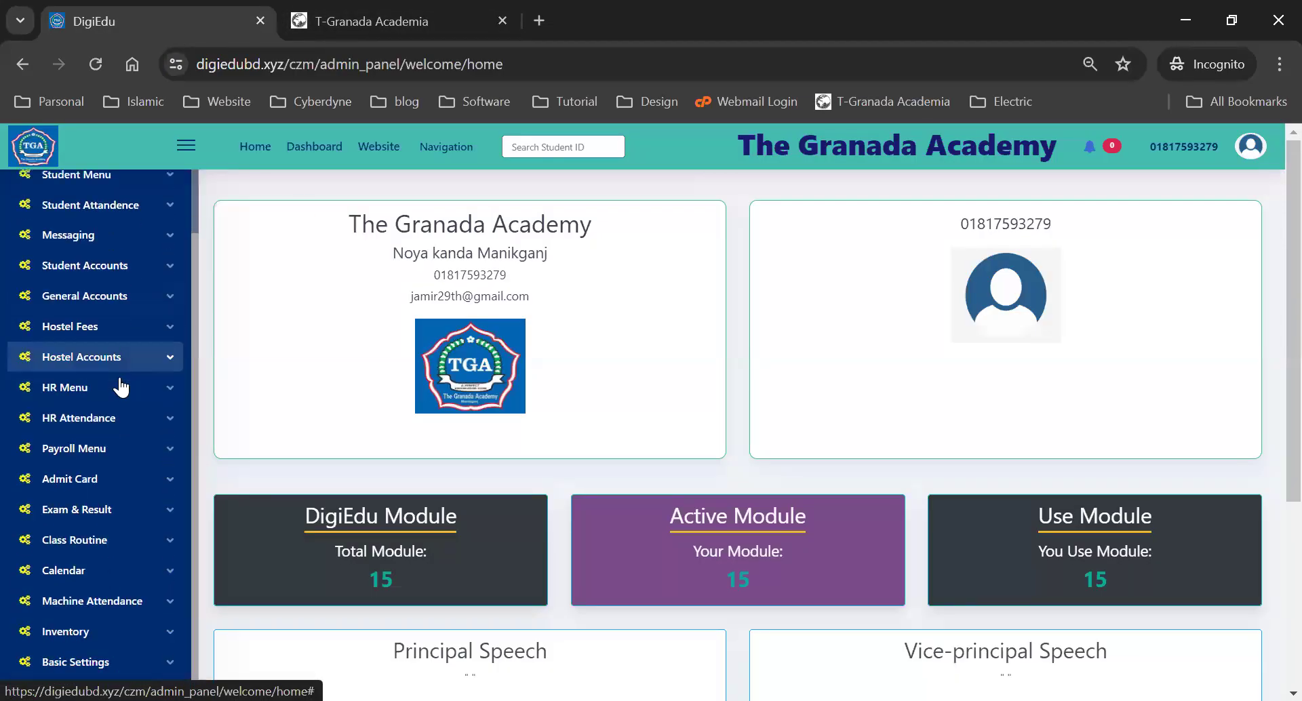
left_click(81, 662)
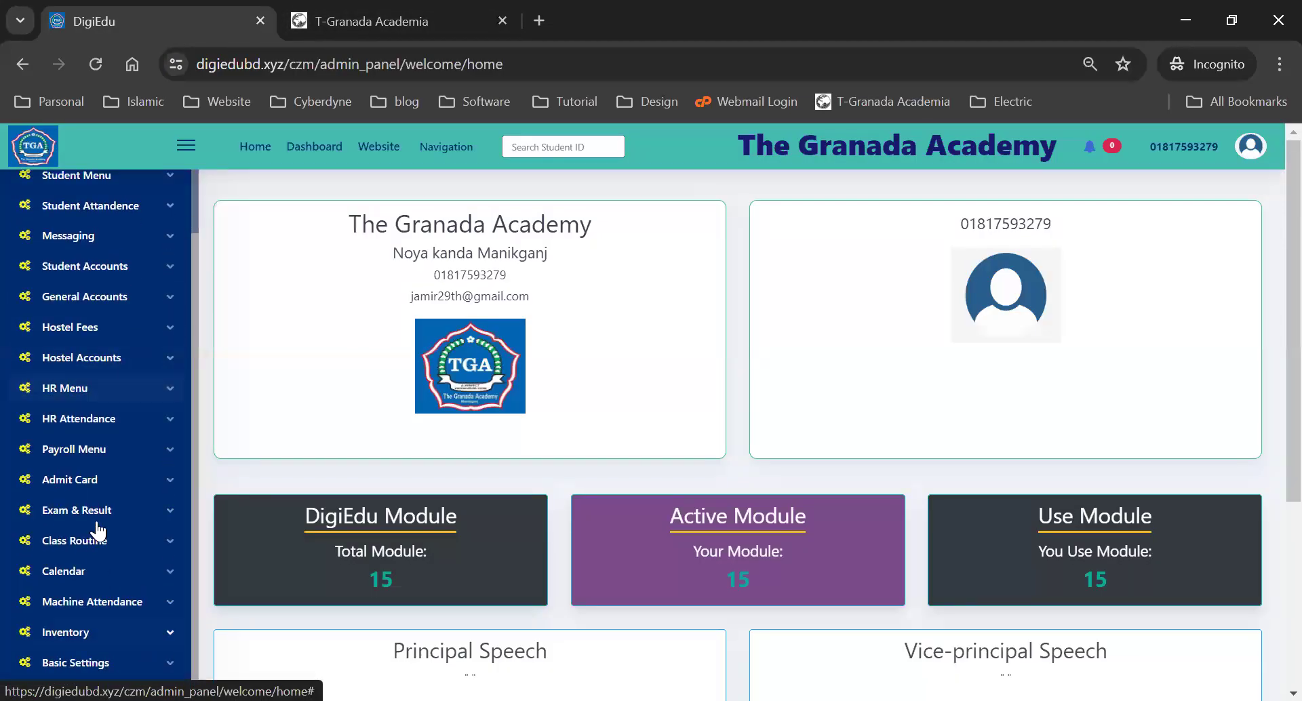
scroll(95, 529, "down", 2)
left_click(73, 519)
scroll(73, 520, "down", 3)
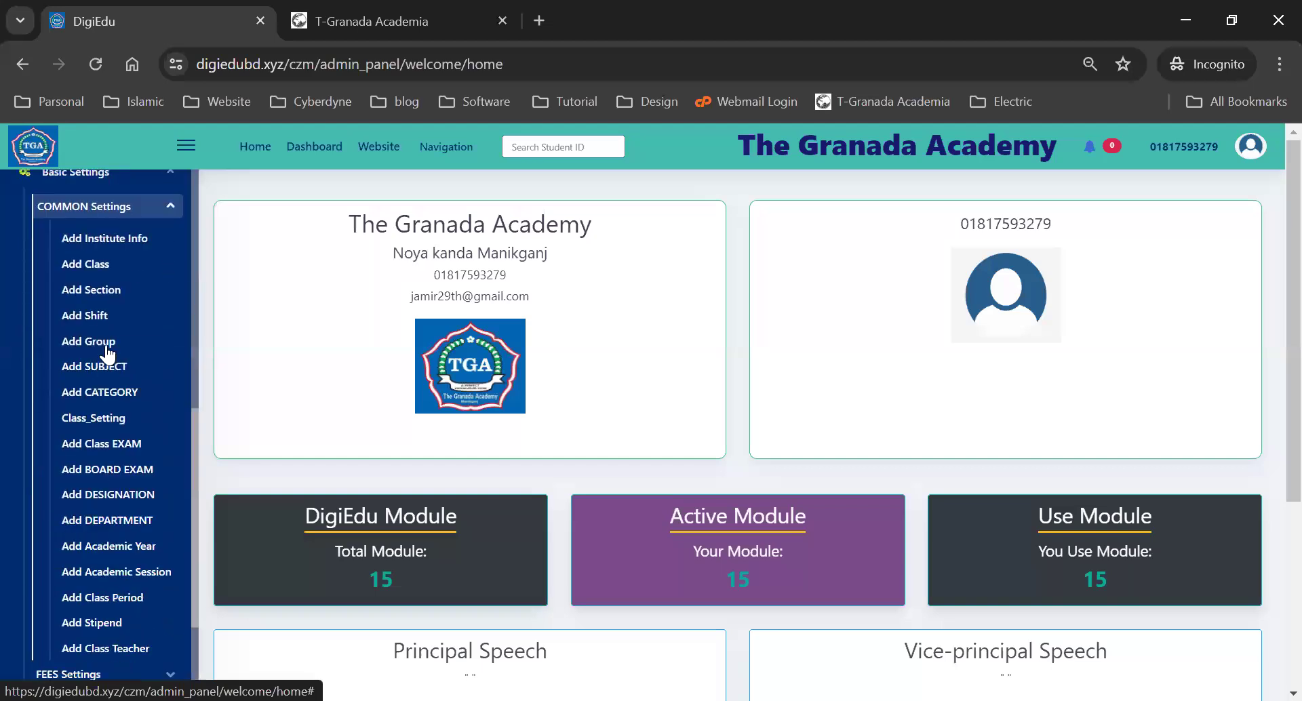
left_click(102, 241)
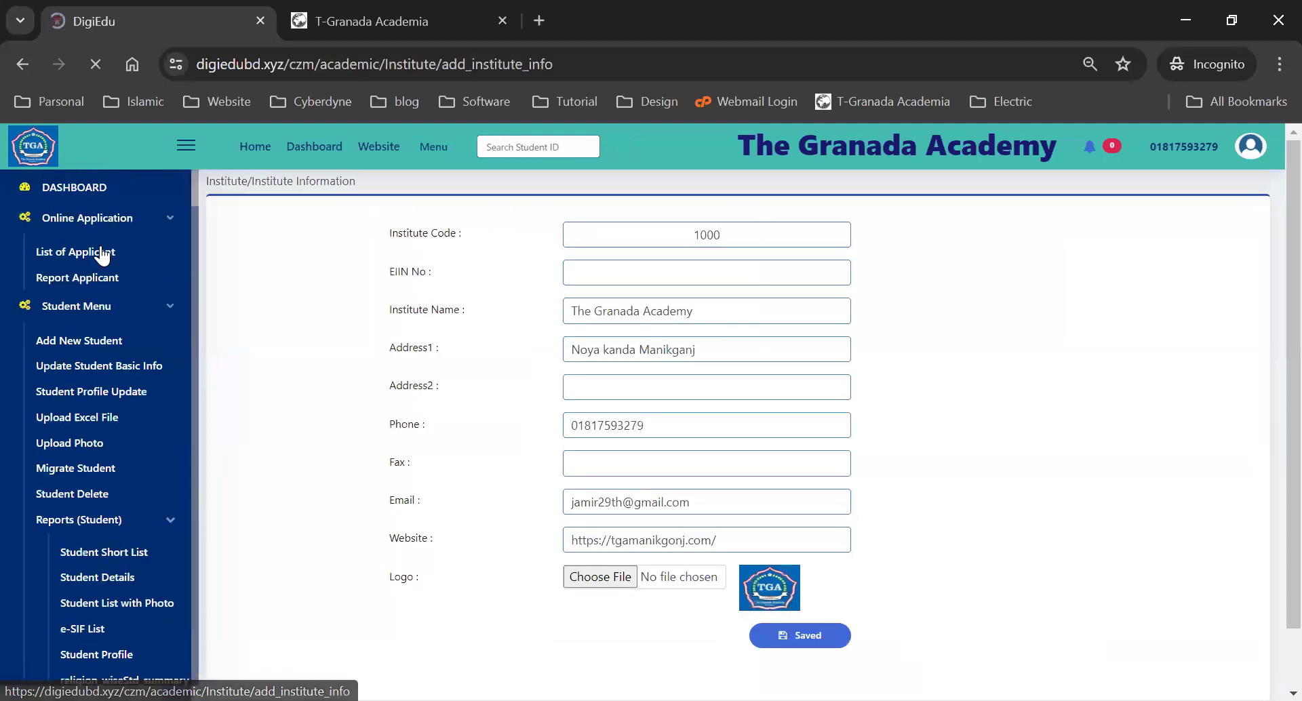
- Clear the Website field, save with no address, and test the empty Website link
left_click_drag(726, 540, 582, 540)
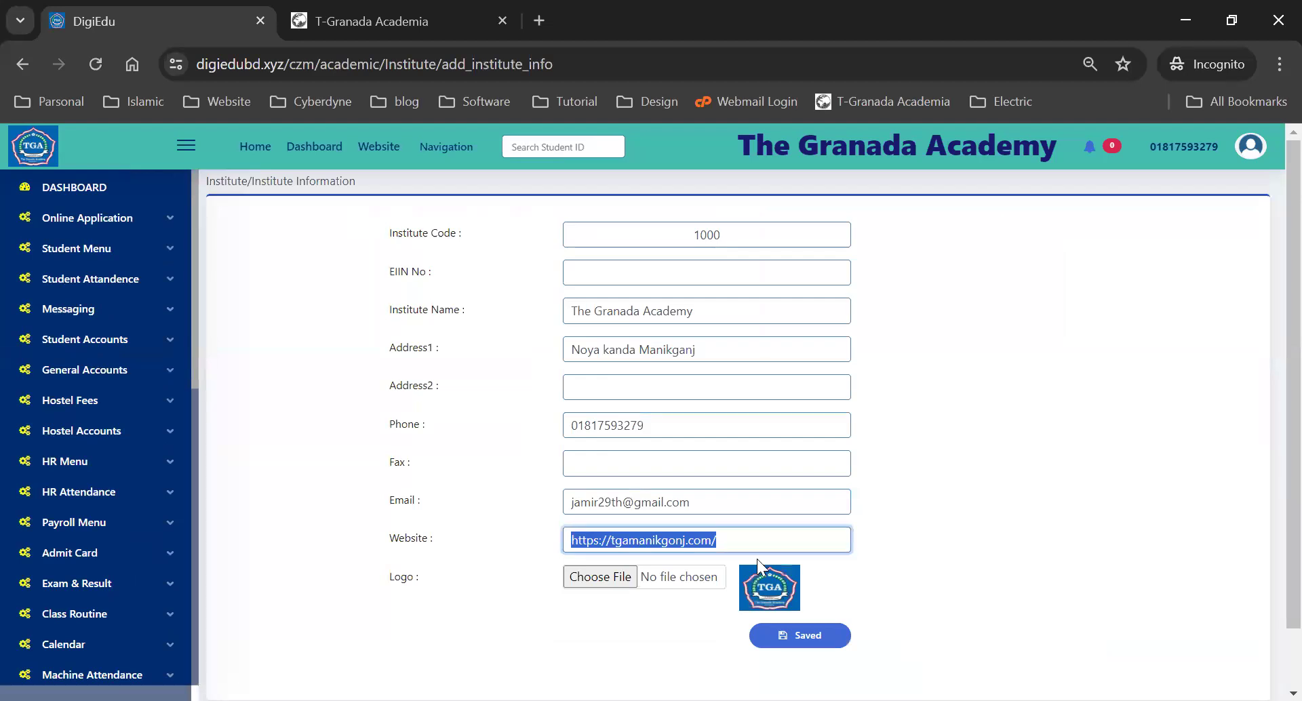
left_click(742, 543)
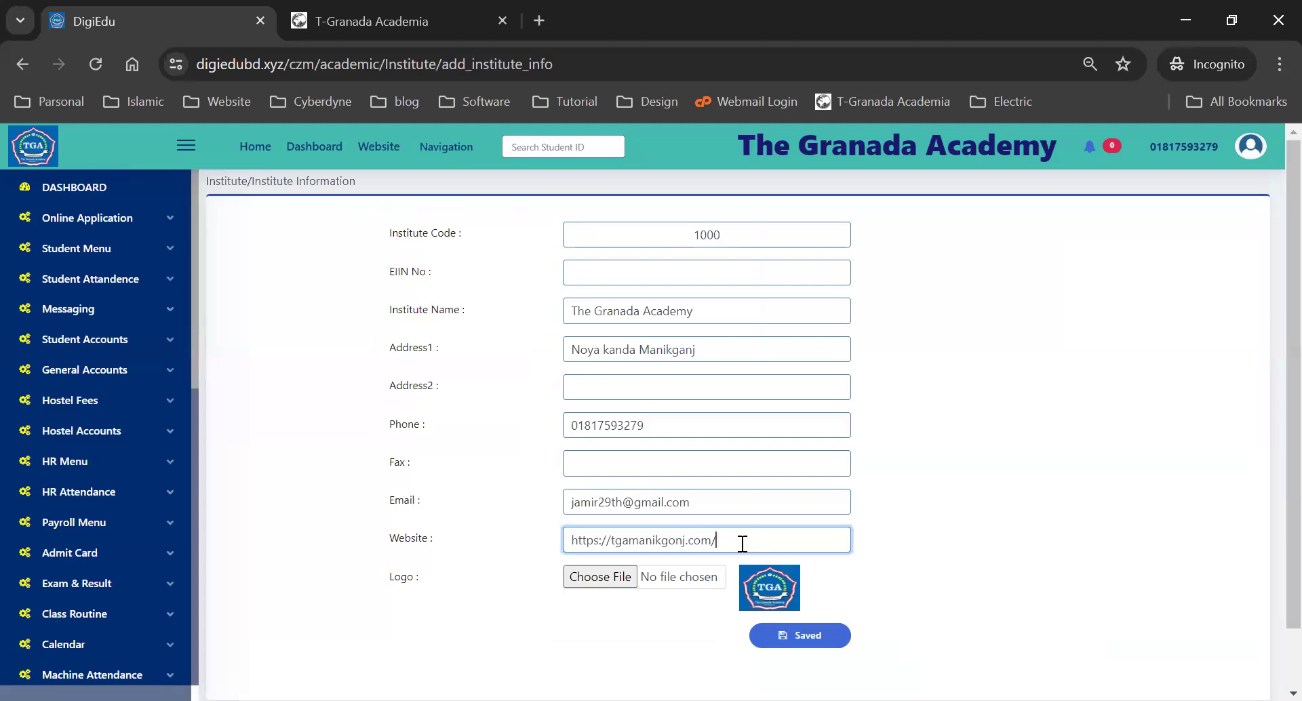
left_click_drag(664, 541, 553, 540)
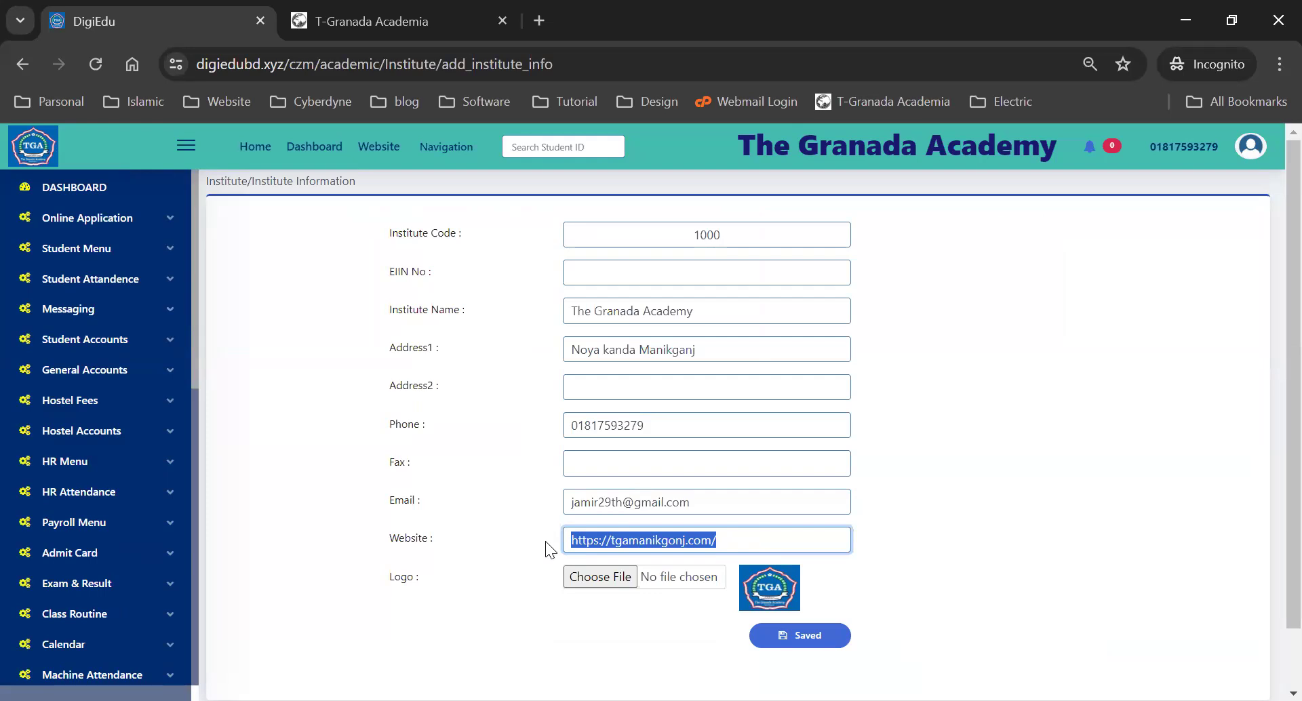
key("BackSpace")
key("Return")
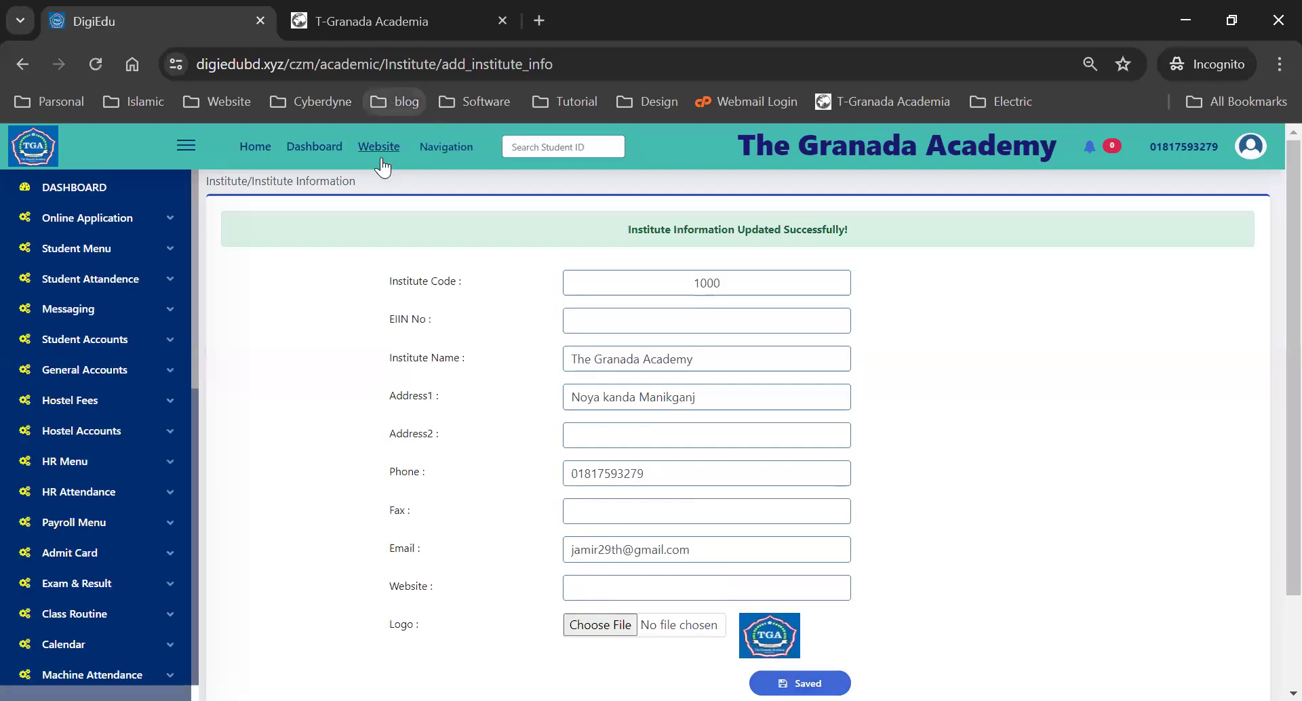
left_click(377, 149)
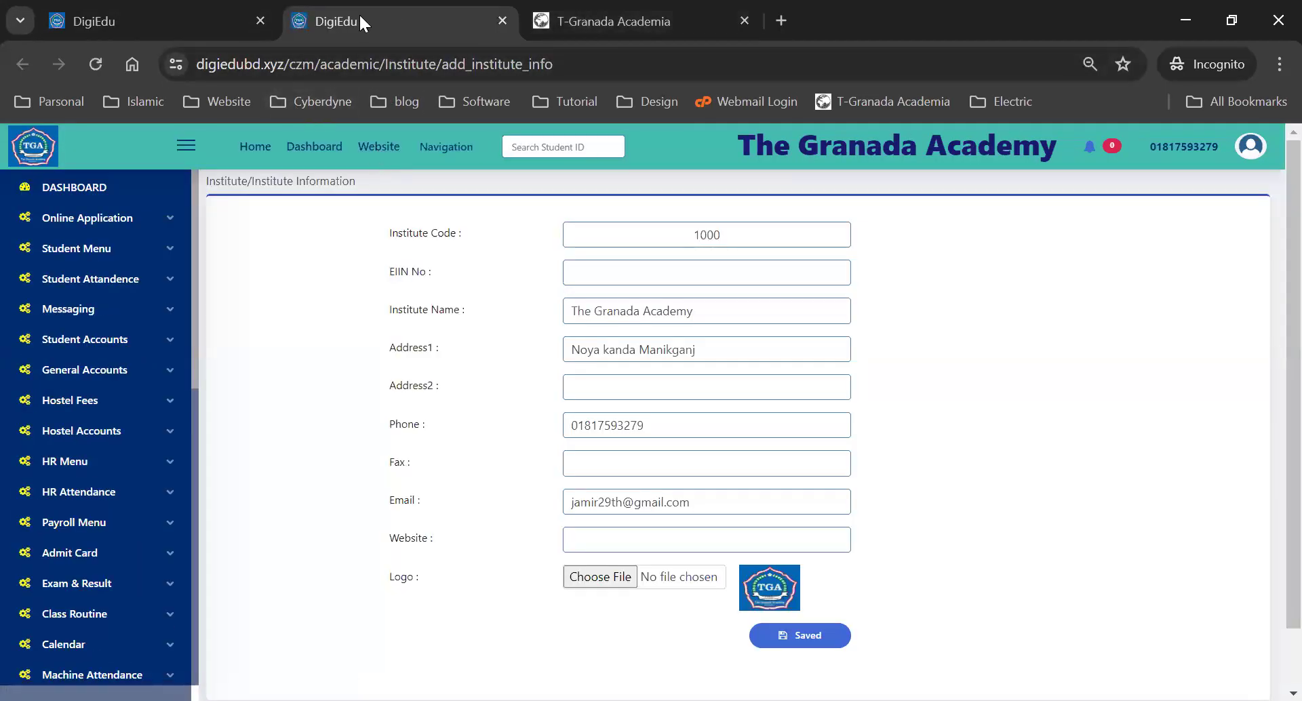
left_click(503, 21)
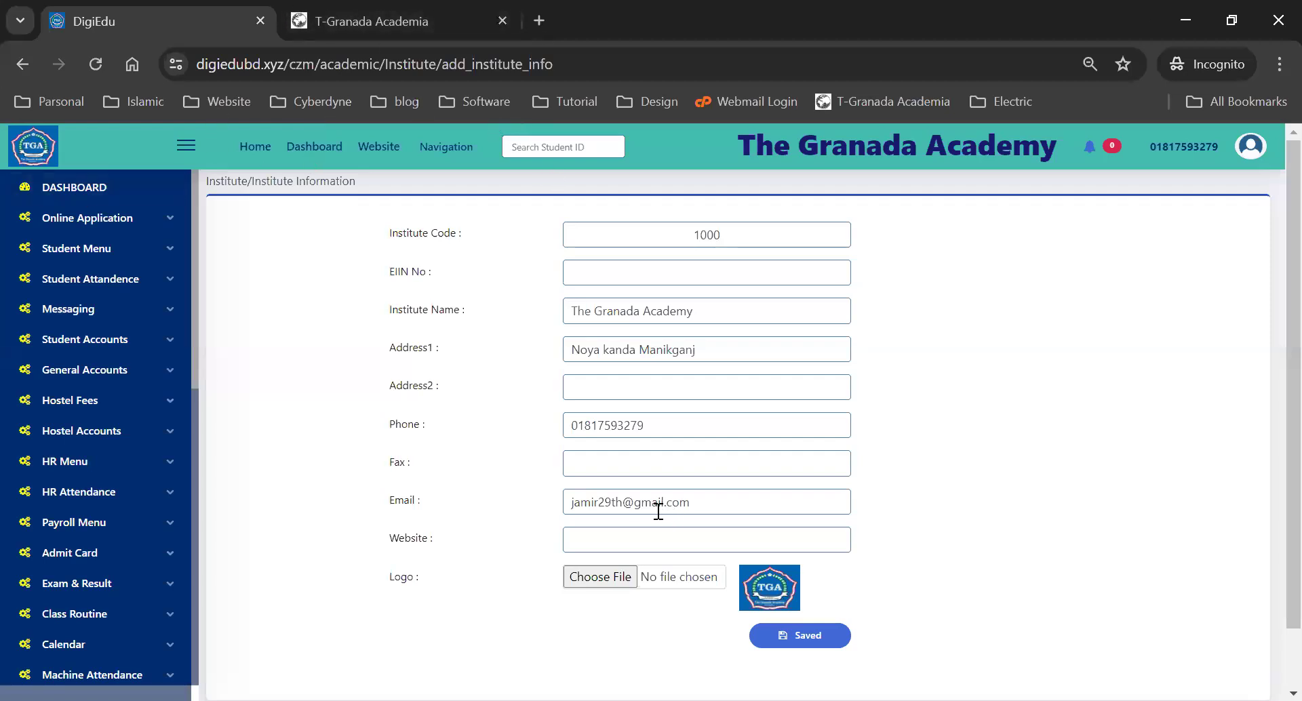
left_click(617, 539)
type("https://tgamanikgonj.com/")
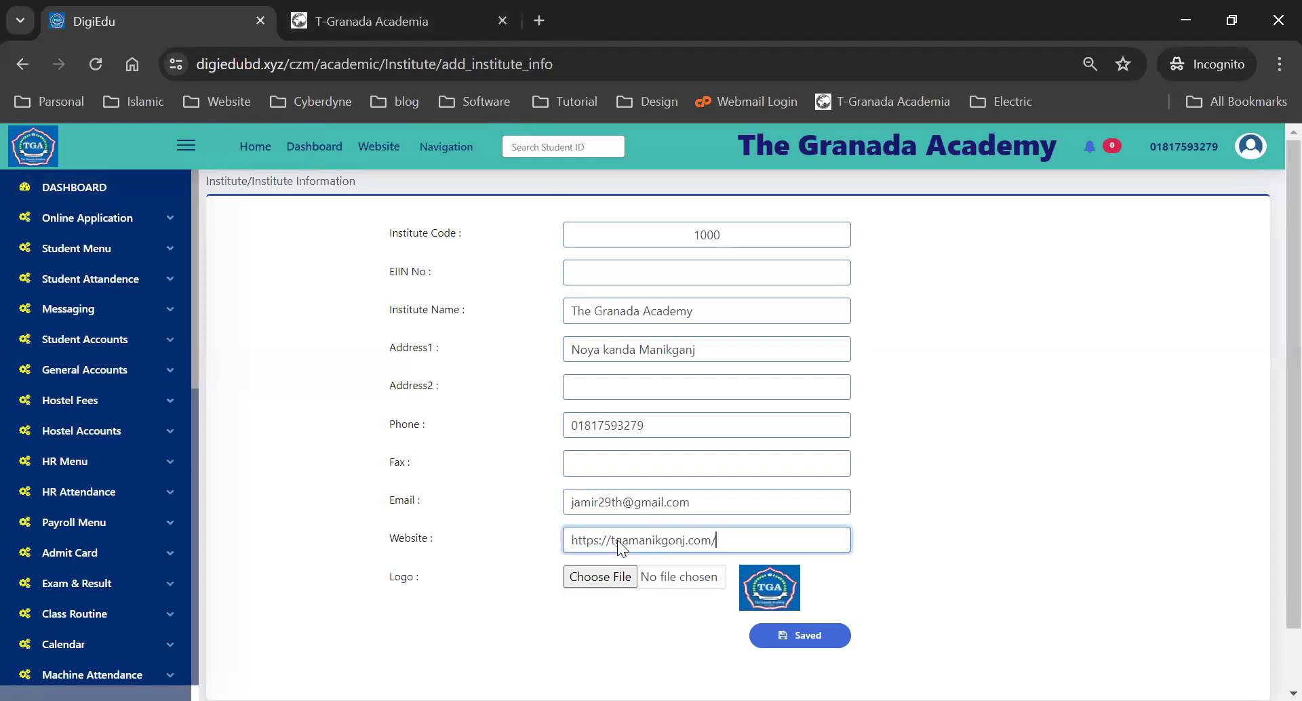
key("Return")
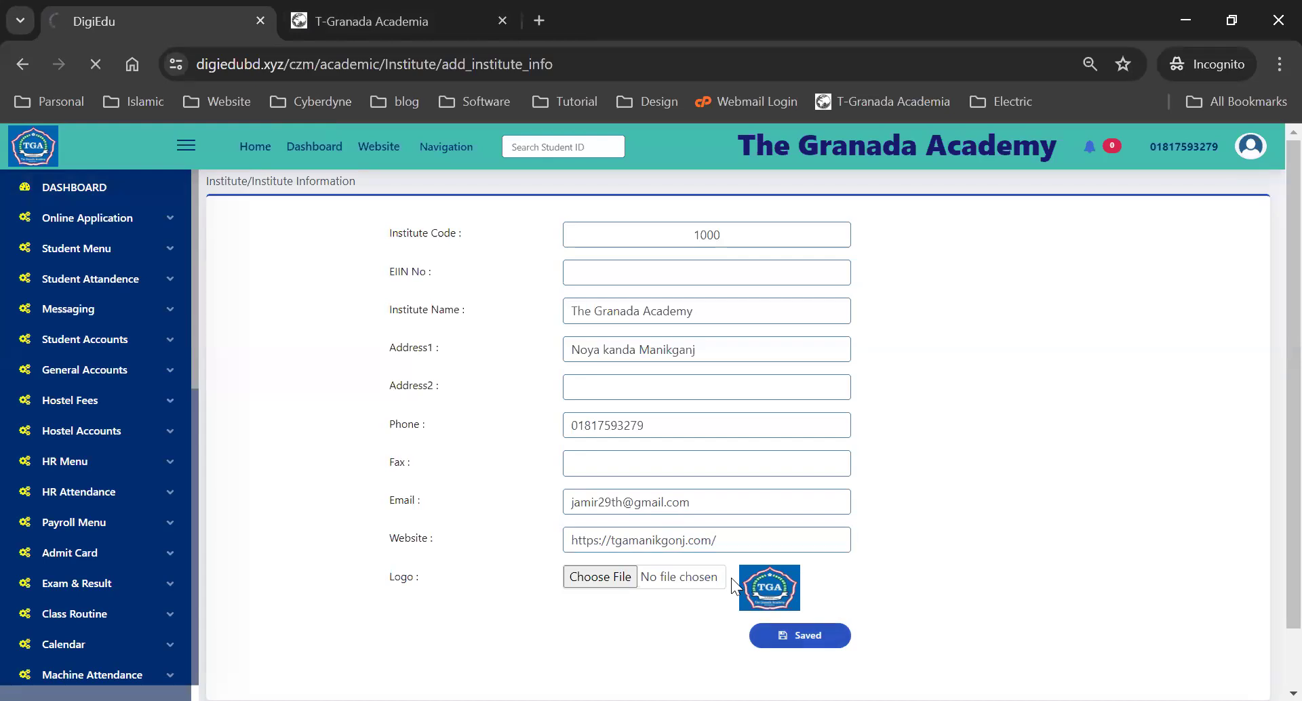
left_click(378, 146)
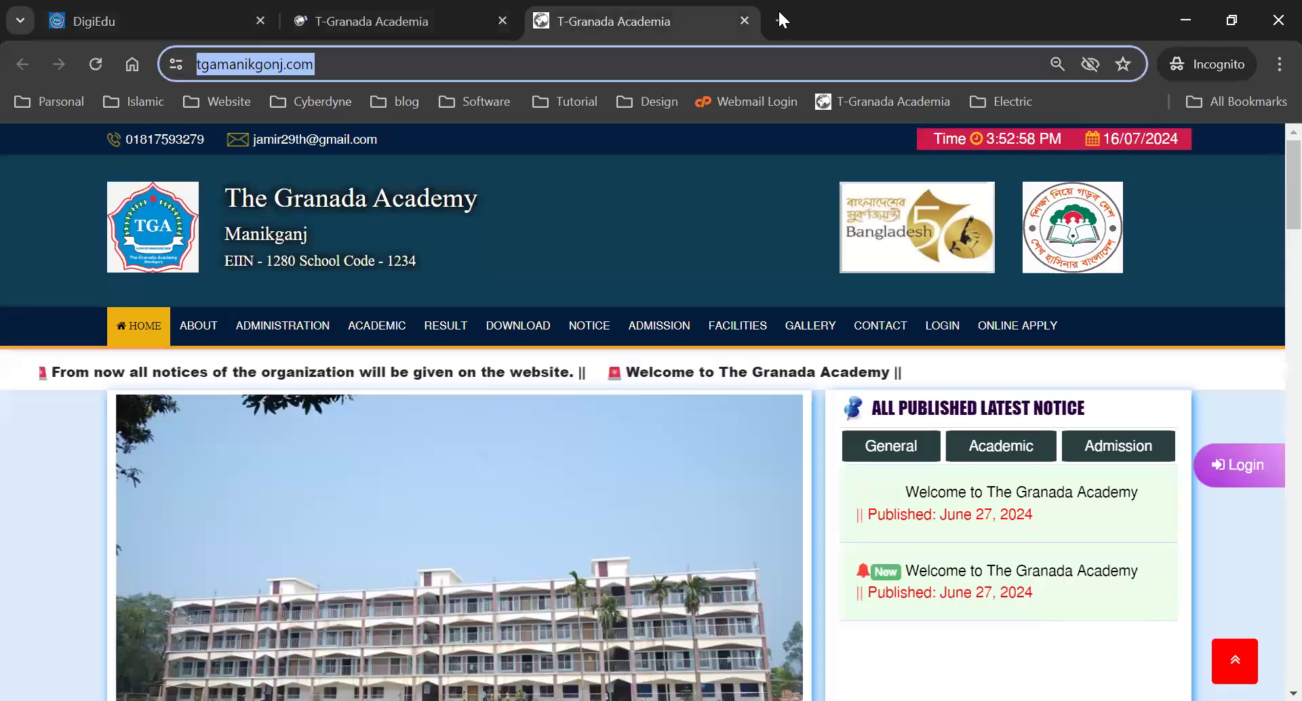
- Close the duplicate T-Granada Academia tab and go back to DigiEdu's Institute Information form
left_click(740, 17)
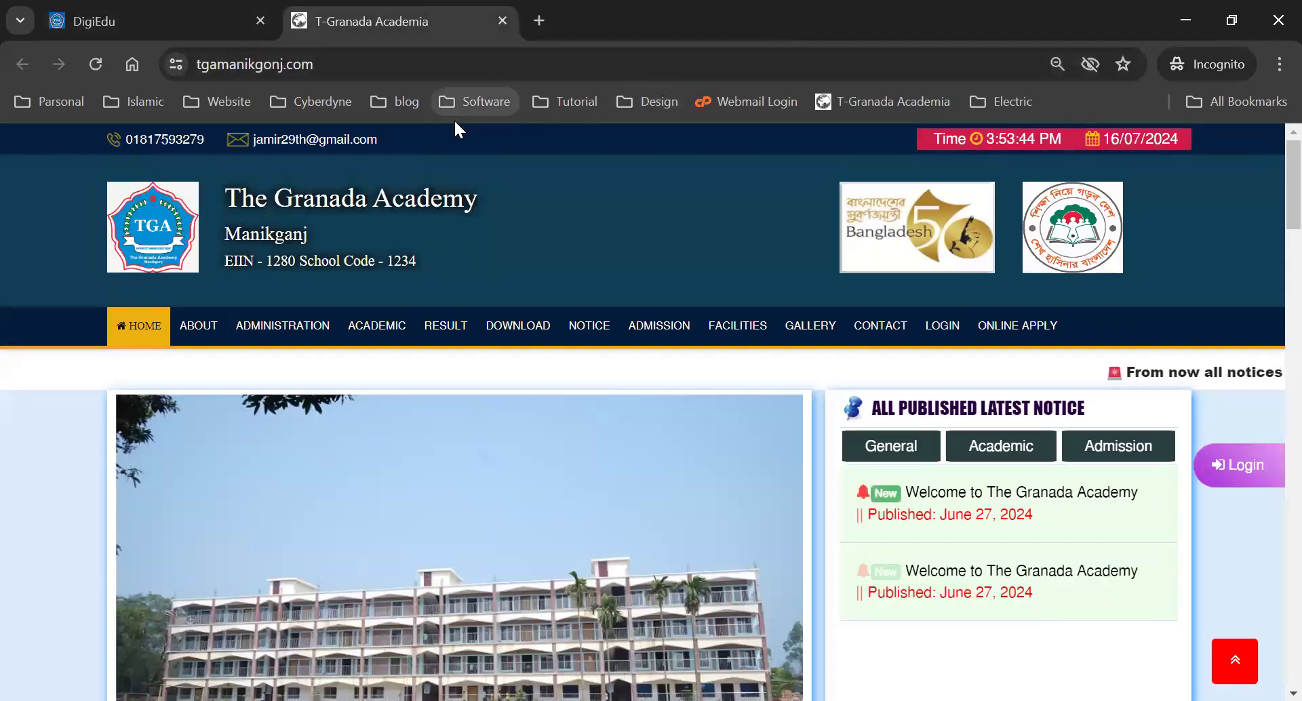
left_click(136, 21)
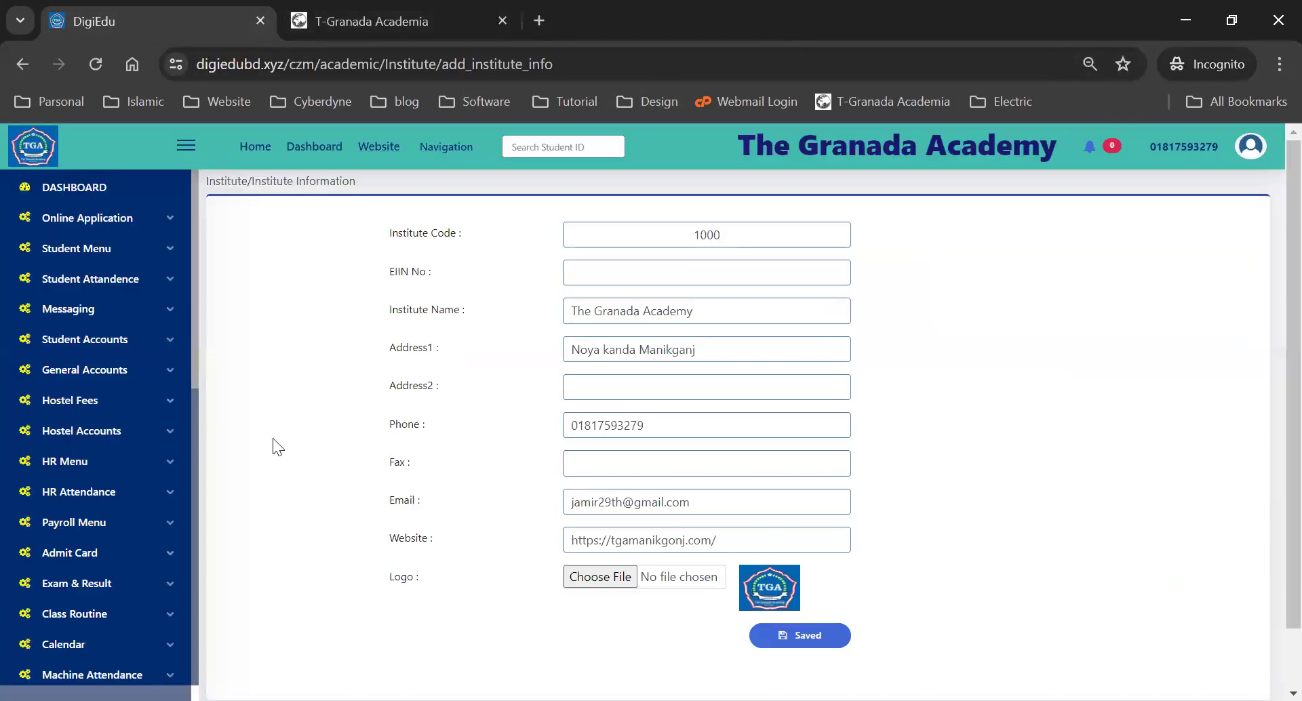